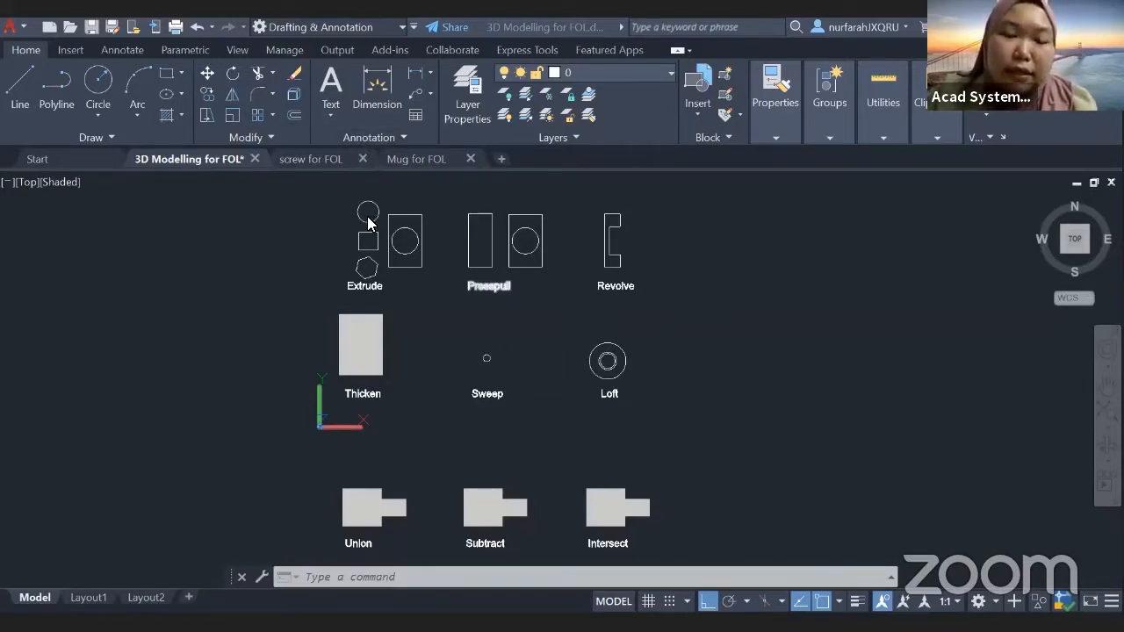
Step: Switch the workspace from Drafting & Annotation to 3D Modeling
scroll(367, 220, up, 2)
scroll(351, 218, down, 3)
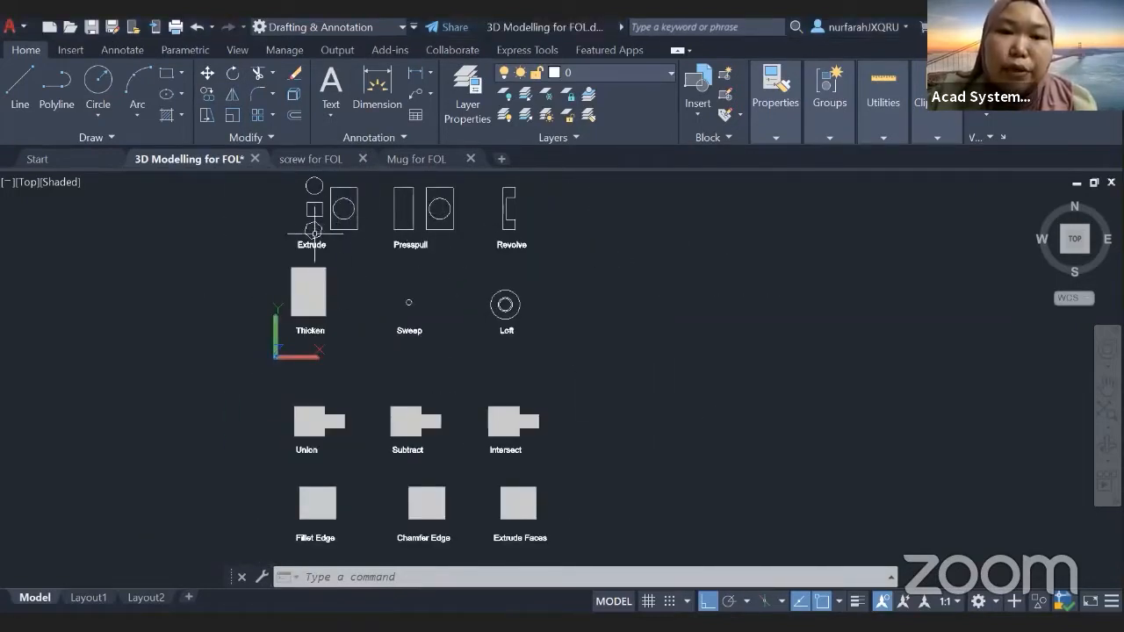
click(308, 28)
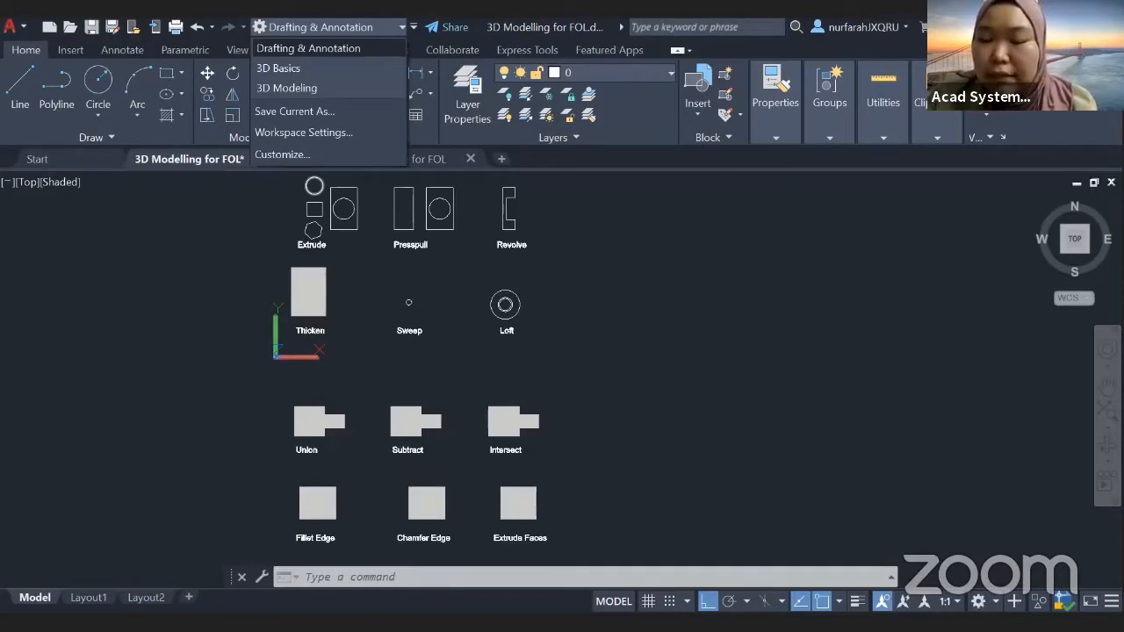
click(976, 604)
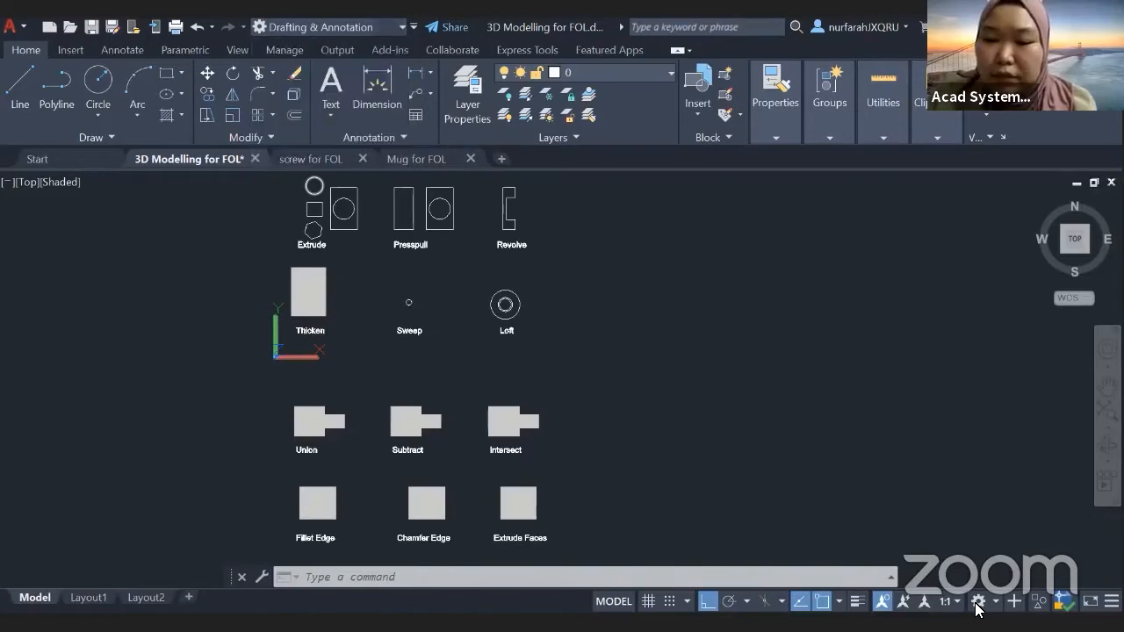
click(977, 603)
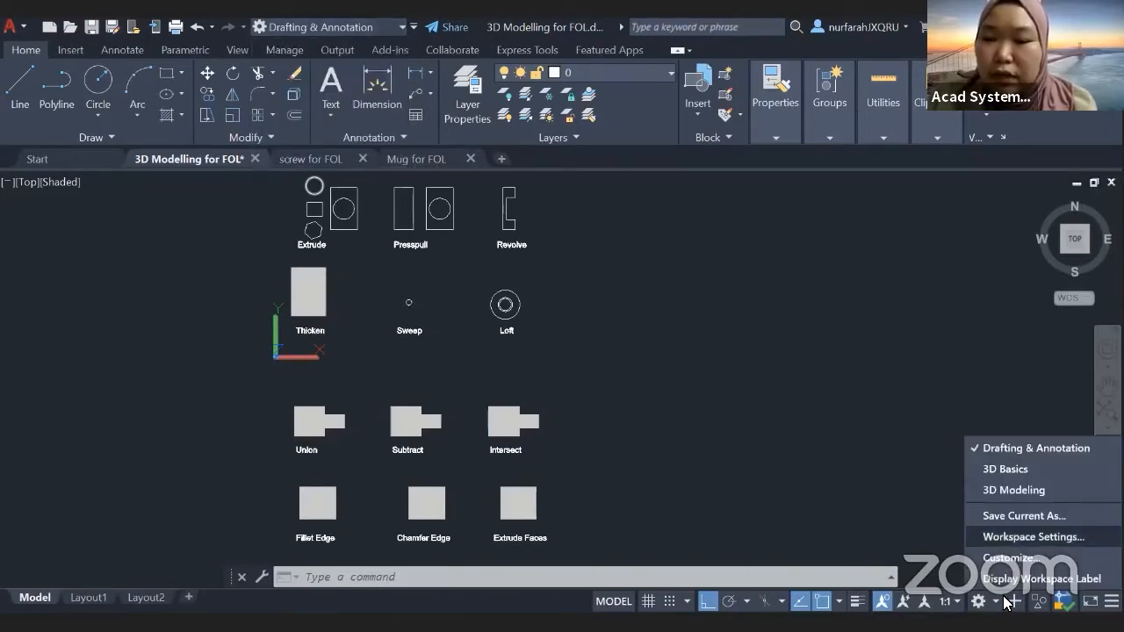
key(Up)
key(Up)
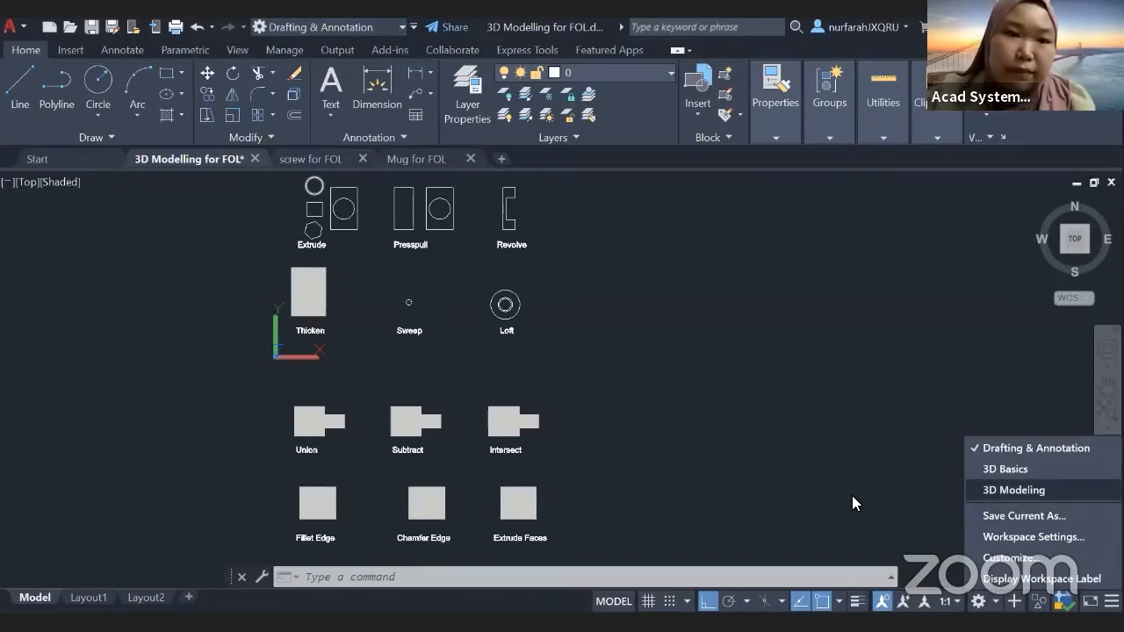
key(Return)
key(Escape)
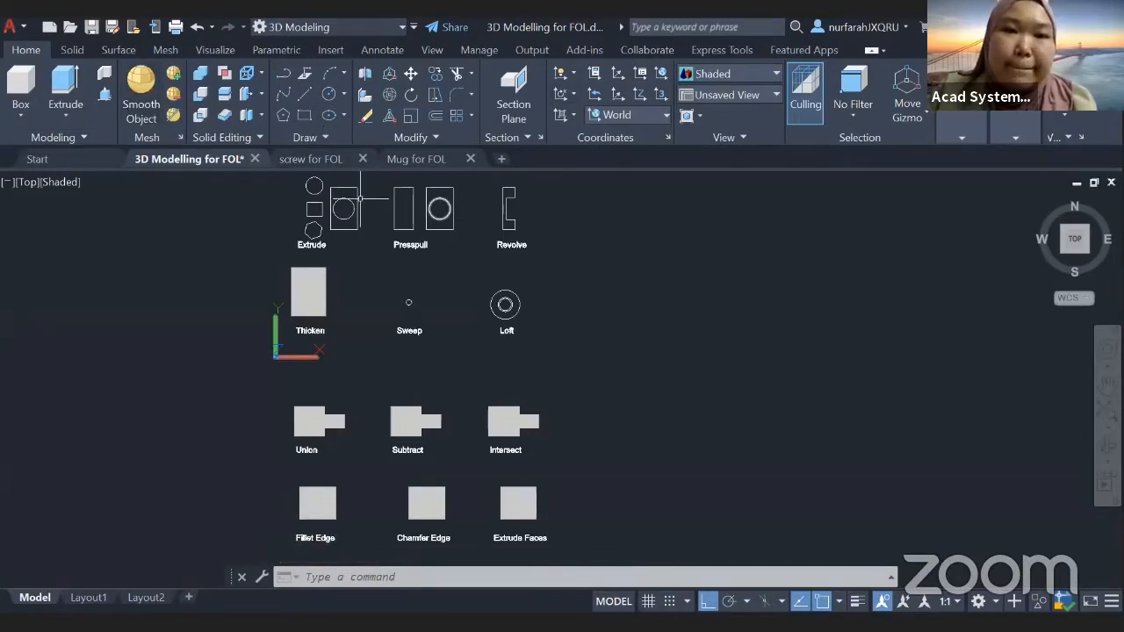
Step: Tilt the top view into a 3D view and look over the practice shapes from Extrude and Presspull to Extrude Faces
scroll(413, 276, up, 3)
middle_drag(412, 278, 499, 466)
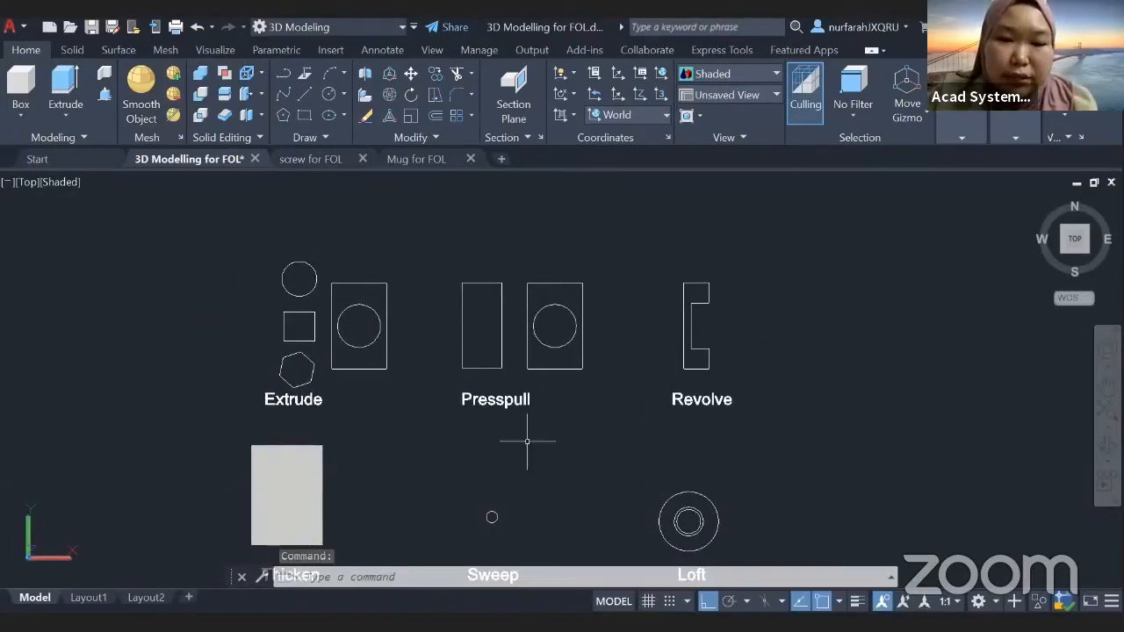
mouse_move(510, 425)
middle_down()
mouse_move(501, 420)
mouse_move(519, 419)
mouse_move(542, 357)
mouse_move(533, 363)
mouse_move(570, 401)
middle_up()
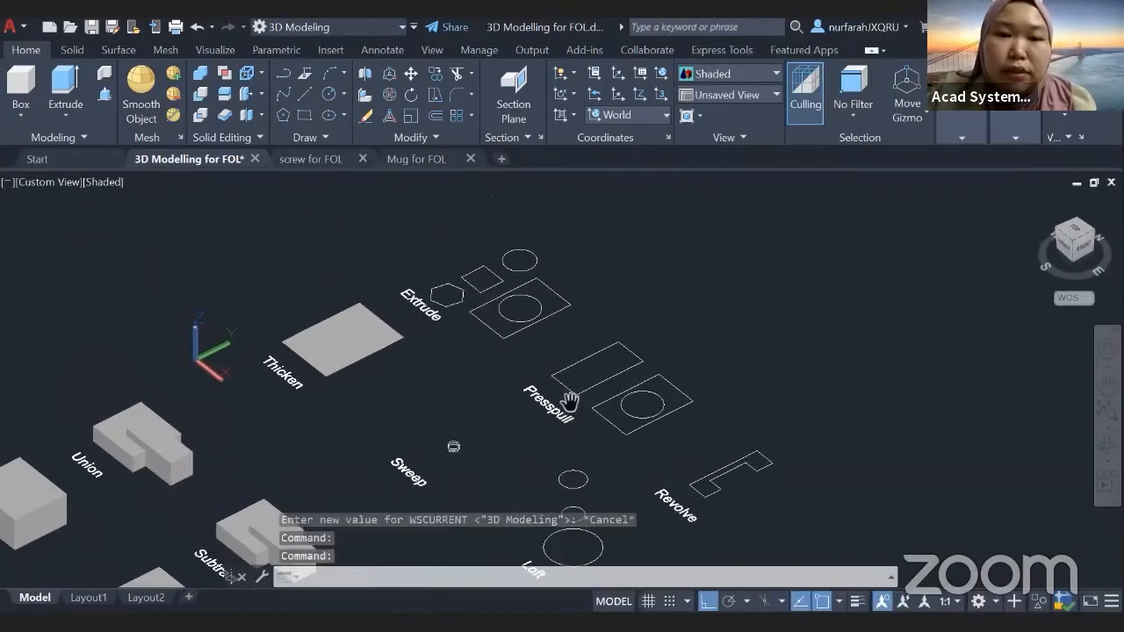
mouse_move(529, 355)
middle_down()
mouse_move(569, 380)
mouse_move(592, 416)
mouse_move(570, 431)
mouse_move(568, 400)
mouse_move(592, 431)
mouse_move(598, 412)
mouse_move(545, 287)
middle_up()
scroll(553, 364, up, 3)
scroll(597, 414, down, 4)
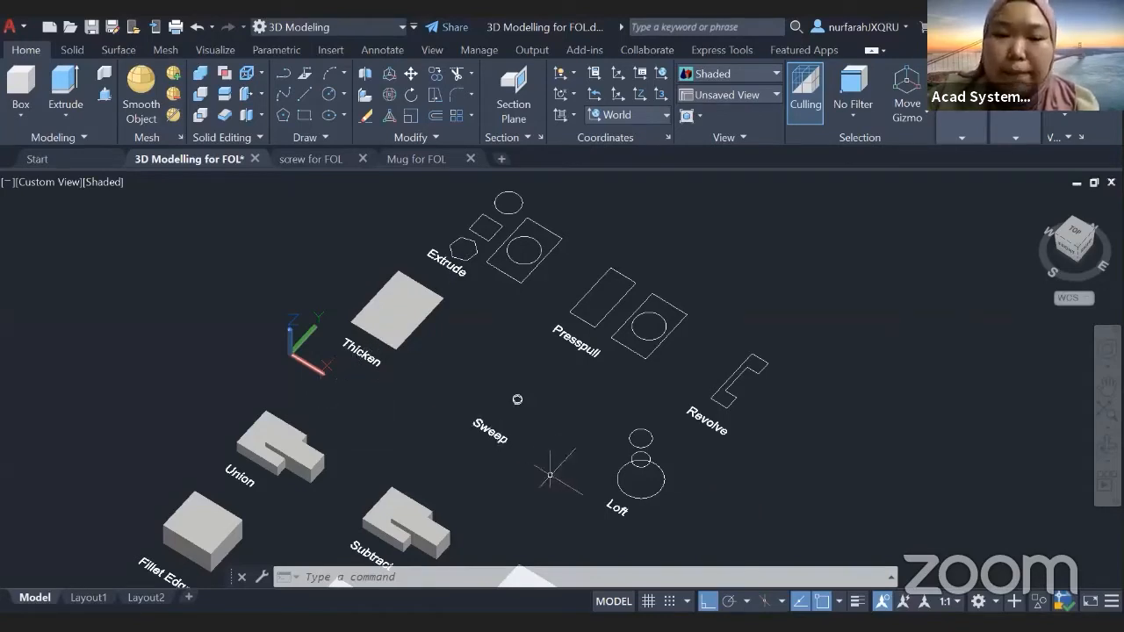
middle_drag(629, 518, 648, 413)
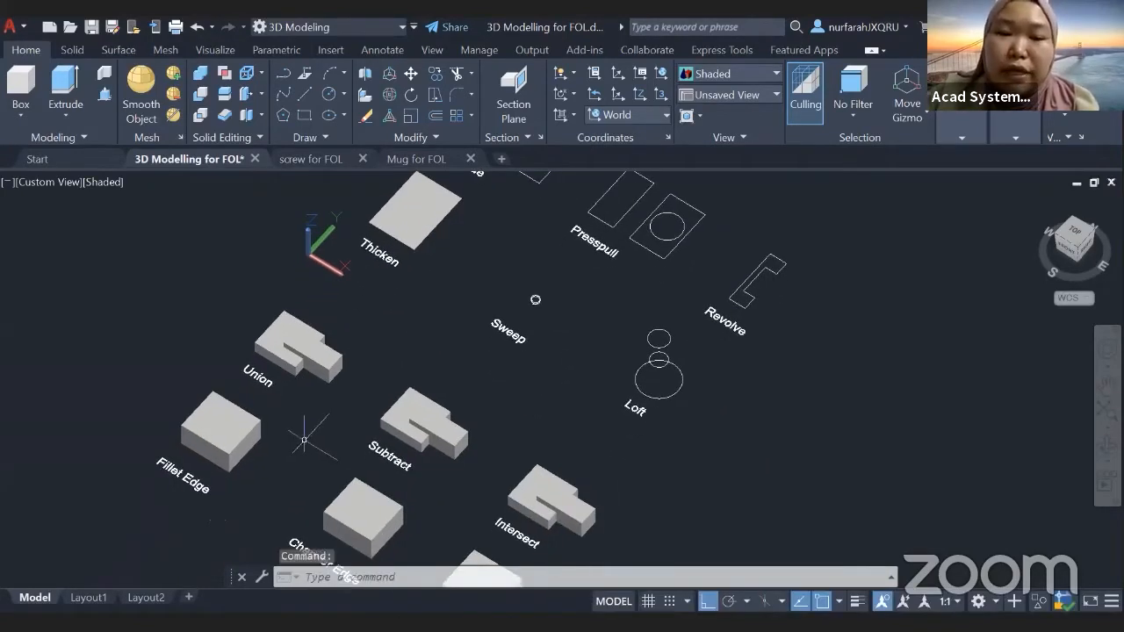
mouse_move(387, 413)
middle_down()
mouse_move(410, 395)
mouse_move(406, 356)
middle_up()
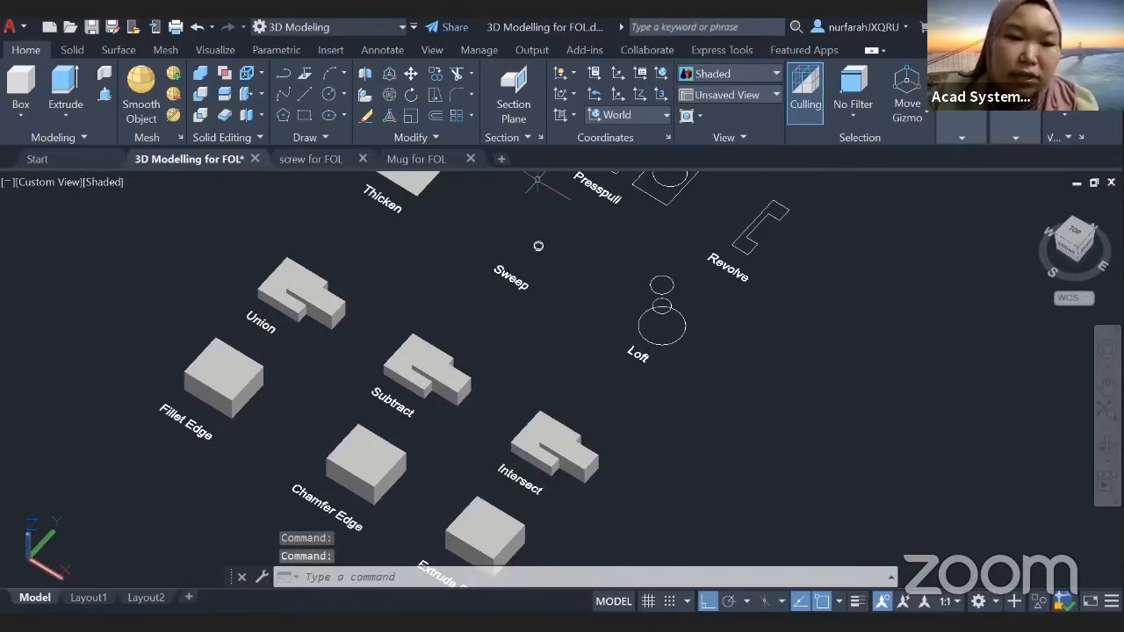
middle_drag(496, 448, 495, 381)
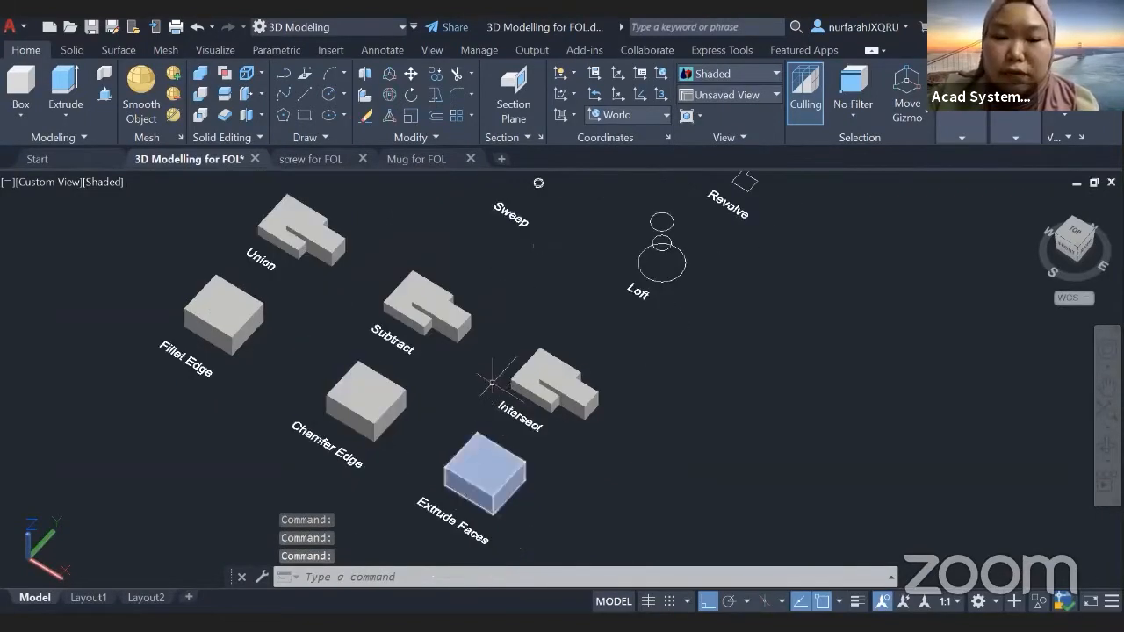
mouse_move(515, 321)
middle_down()
mouse_move(484, 437)
mouse_move(485, 575)
middle_up()
Step: Extrude the circle above the Extrude label upward into a solid cylinder about 169 units high
scroll(438, 351, up, 4)
middle_drag(442, 319, 387, 403)
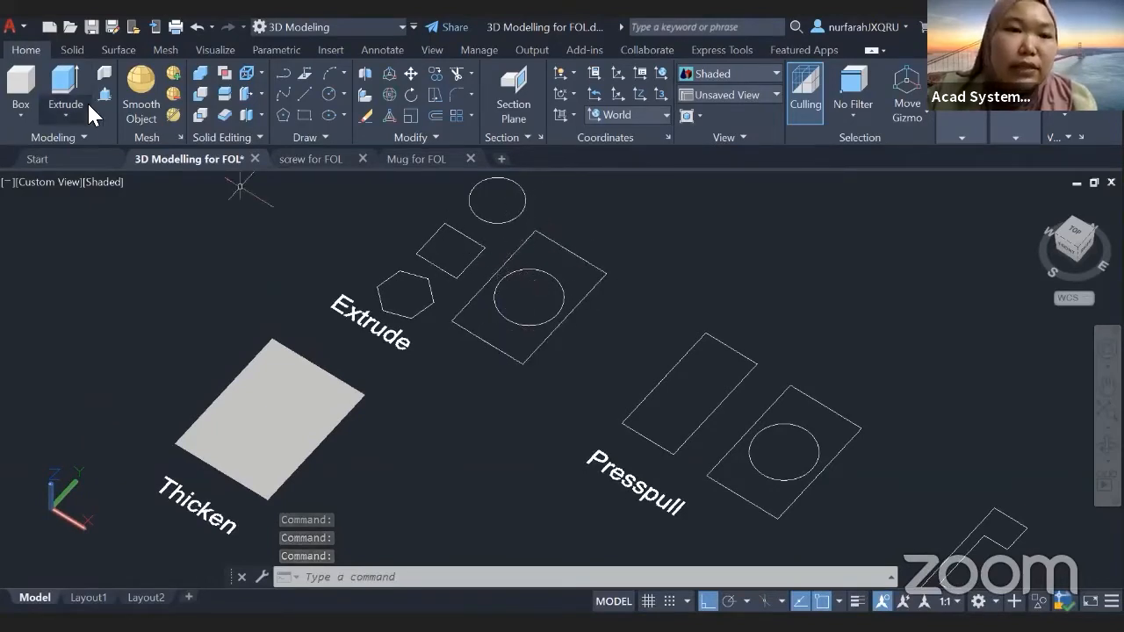
click(73, 50)
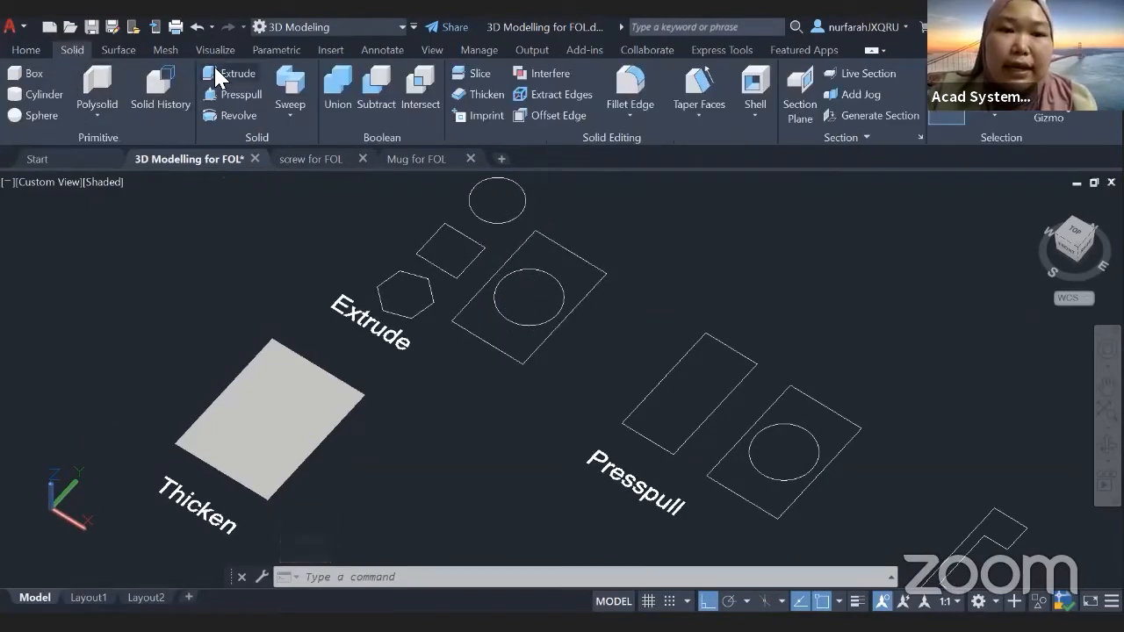
click(238, 73)
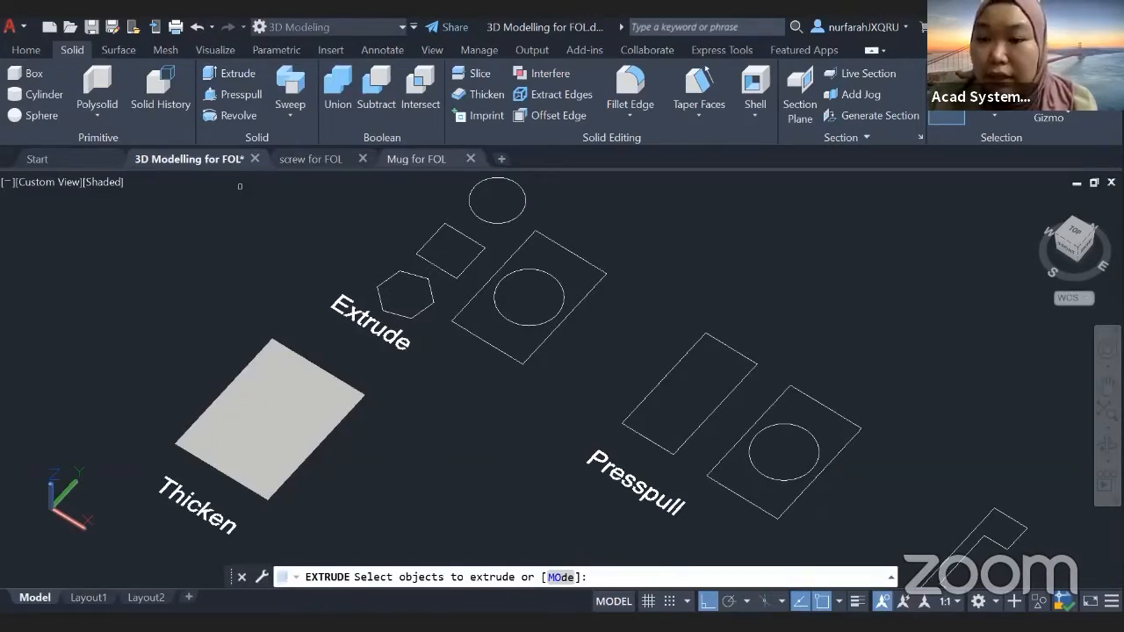
middle_drag(491, 201, 494, 254)
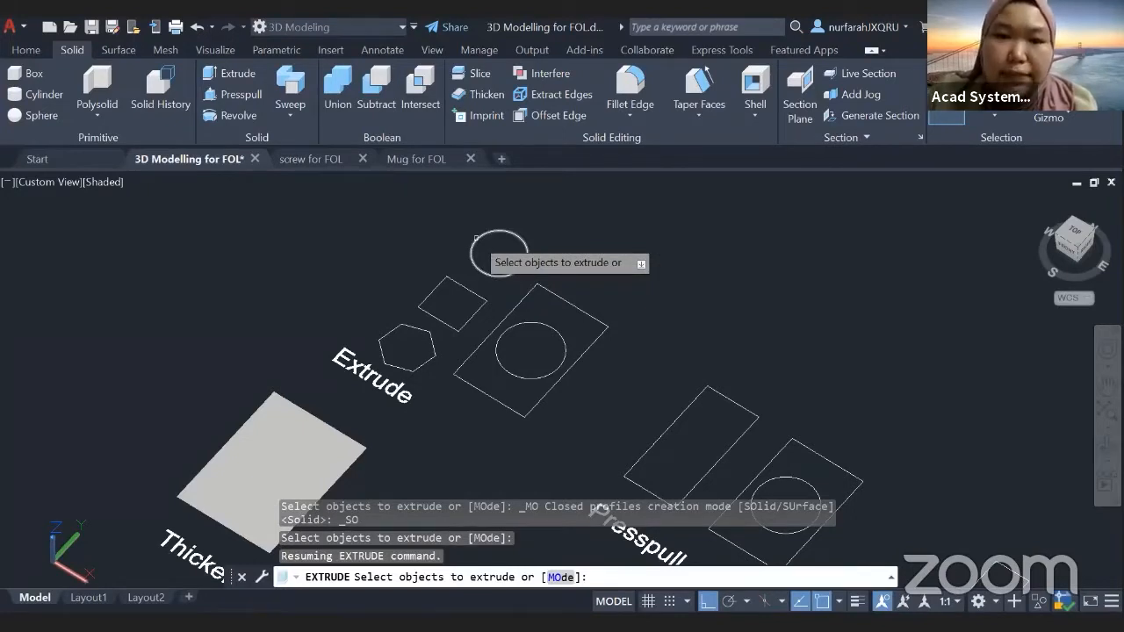
click(476, 238)
key(Return)
shift+middle_drag(493, 244, 494, 232)
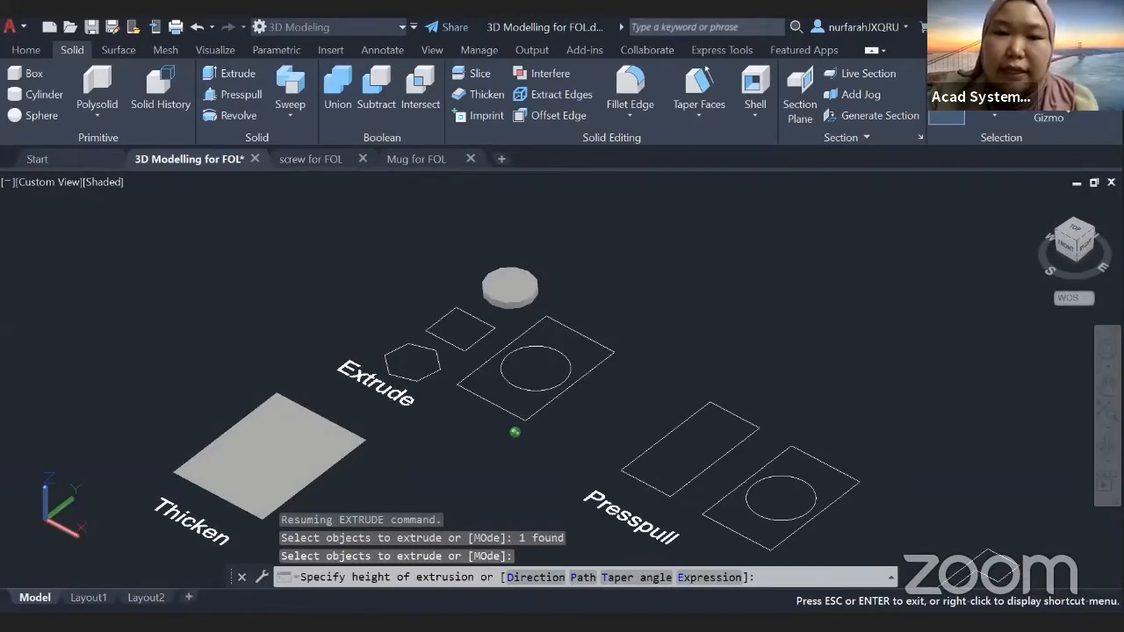
click(527, 204)
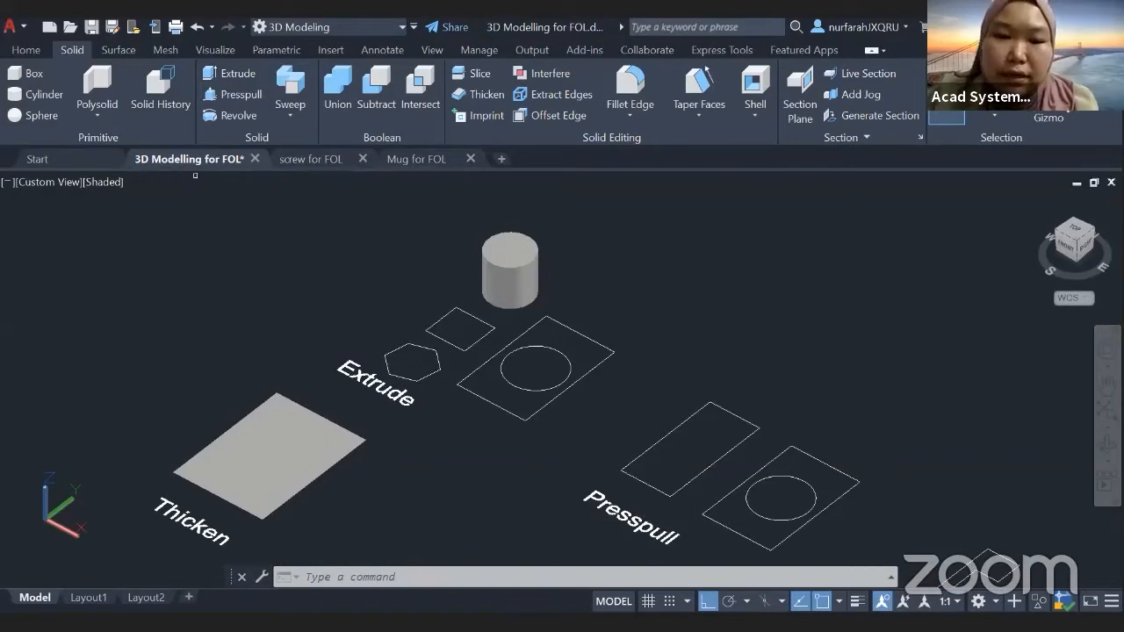
Step: Extrude the small square above the Extrude label upward by about 175 units, and the hexagon beside it to a similar height
click(475, 318)
key(Return)
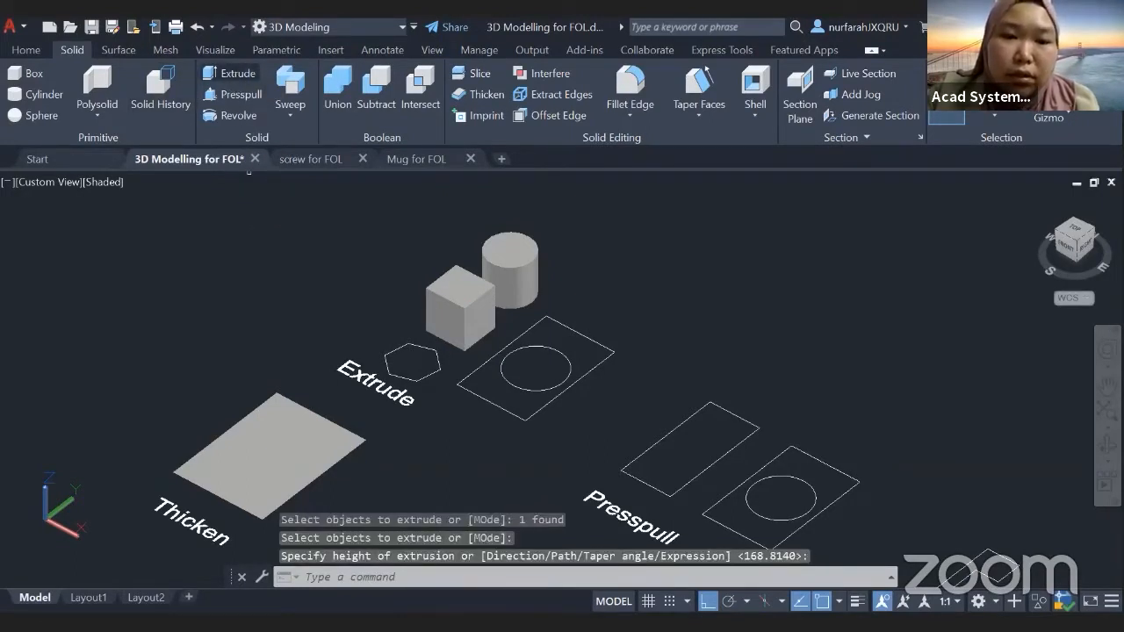
click(230, 73)
click(400, 348)
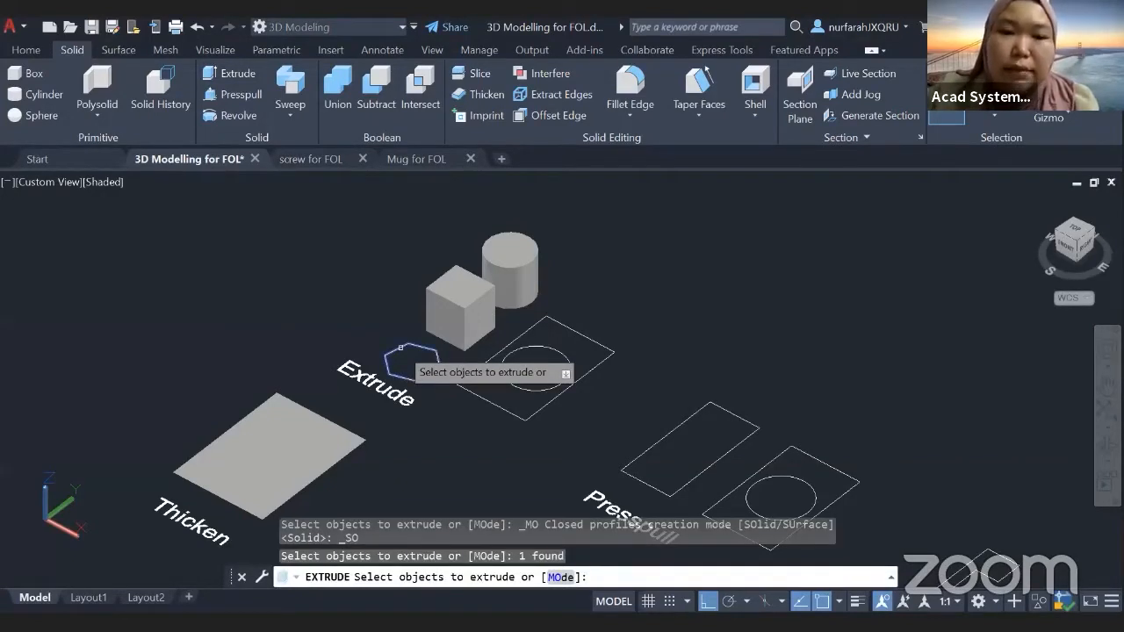
key(Return)
shift+middle_drag(413, 387, 433, 412)
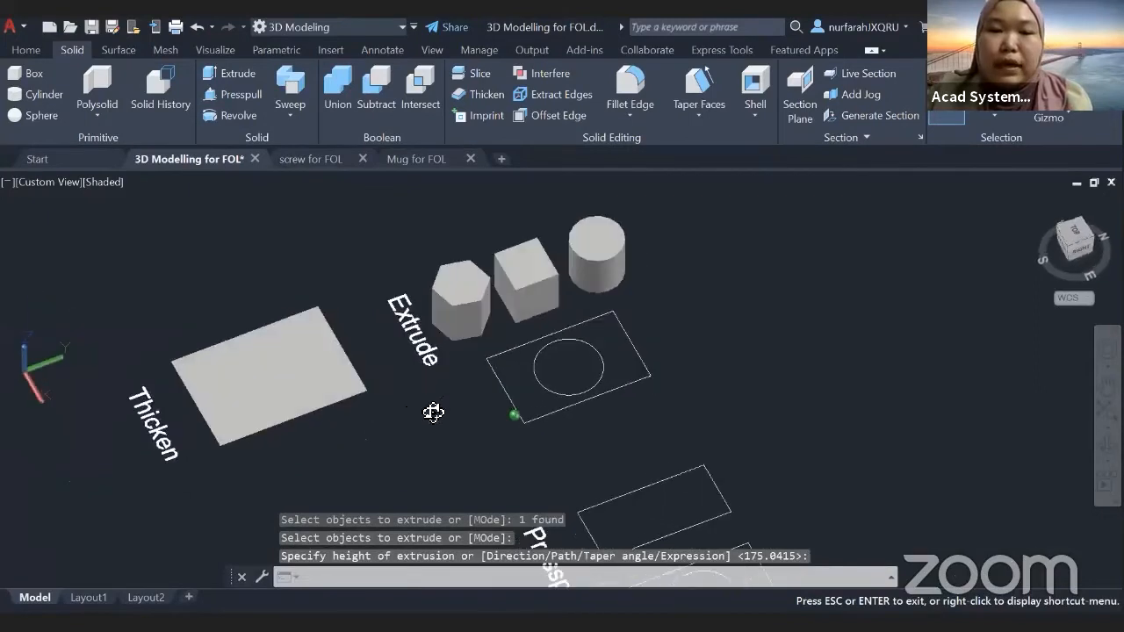
shift+middle_drag(502, 398, 592, 397)
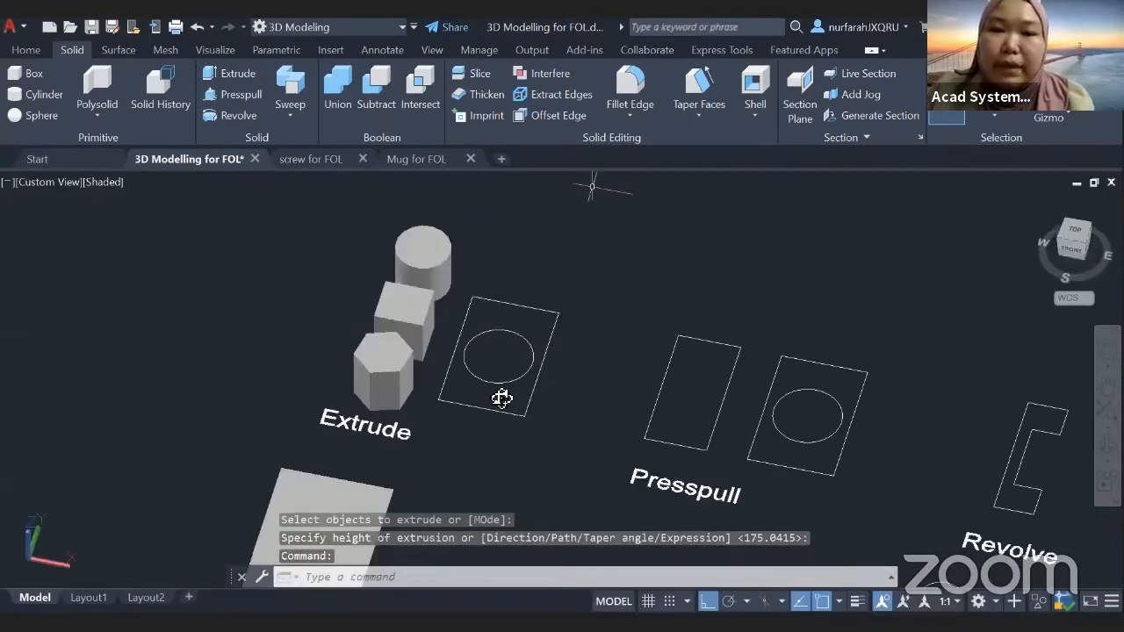
Step: Presspull the area inside the plain rectangle above the Presspull label upward into a solid block
middle_drag(651, 314, 543, 280)
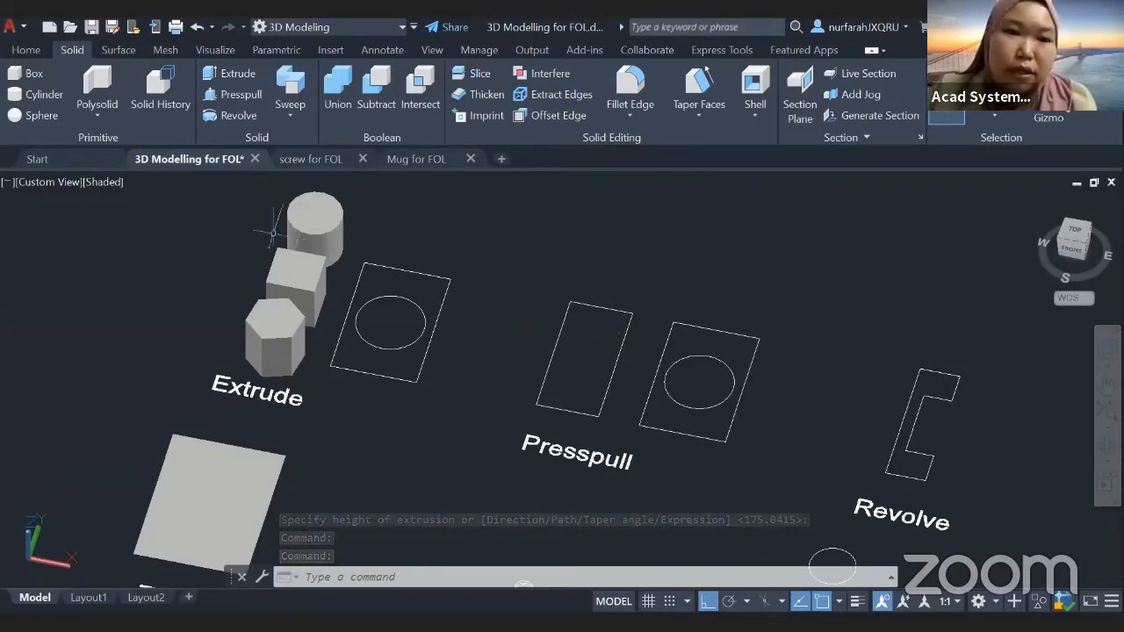
click(241, 94)
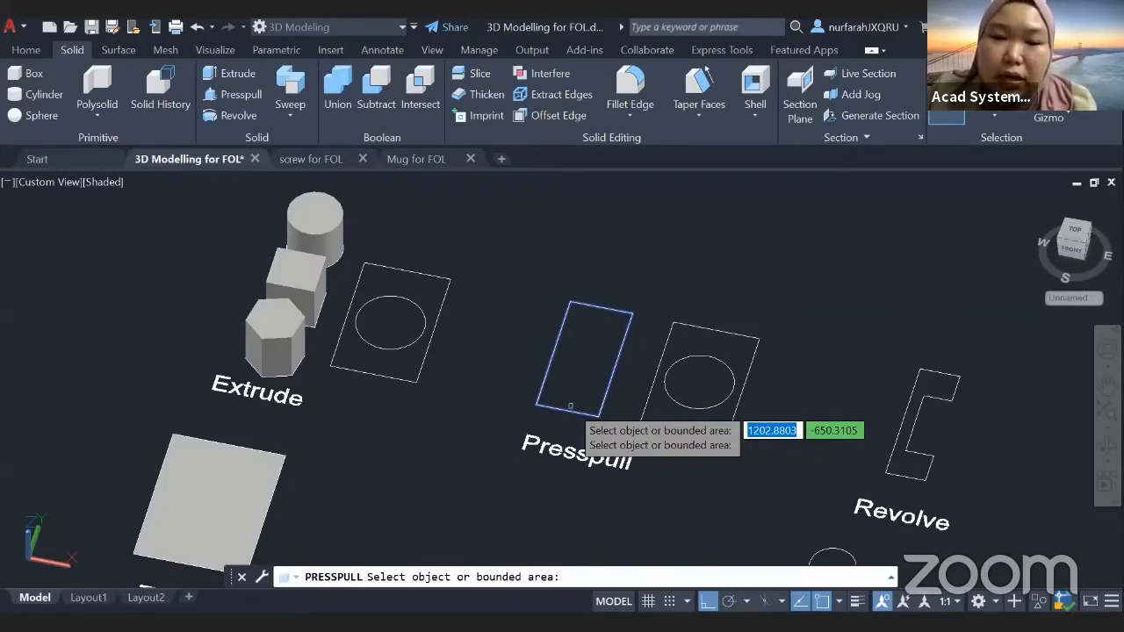
scroll(571, 405, up, 2)
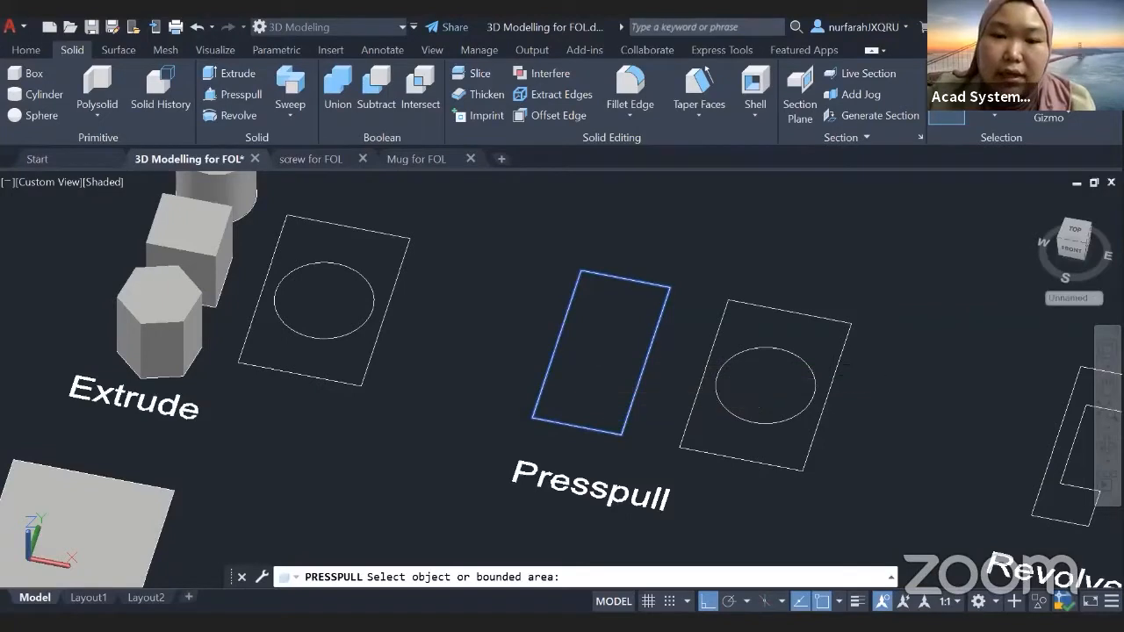
click(590, 358)
shift+middle_drag(591, 359, 575, 318)
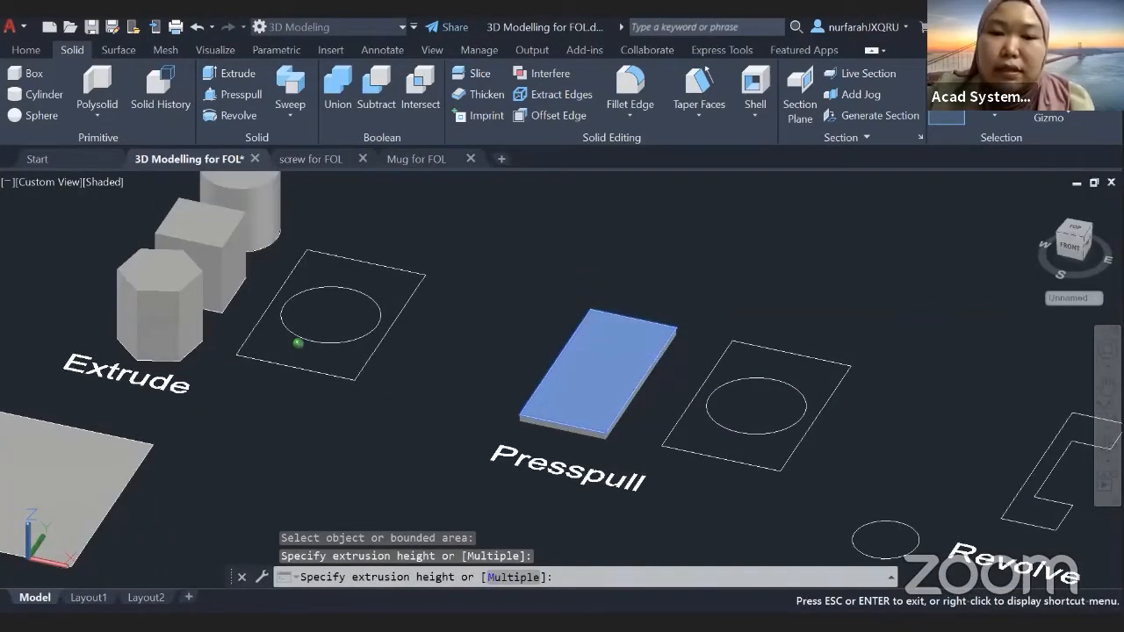
click(457, 290)
Step: Presspull the area between the second Presspull rectangle and its inner circle upward, forming a block with a round through hole
shift+middle_drag(457, 308, 492, 419)
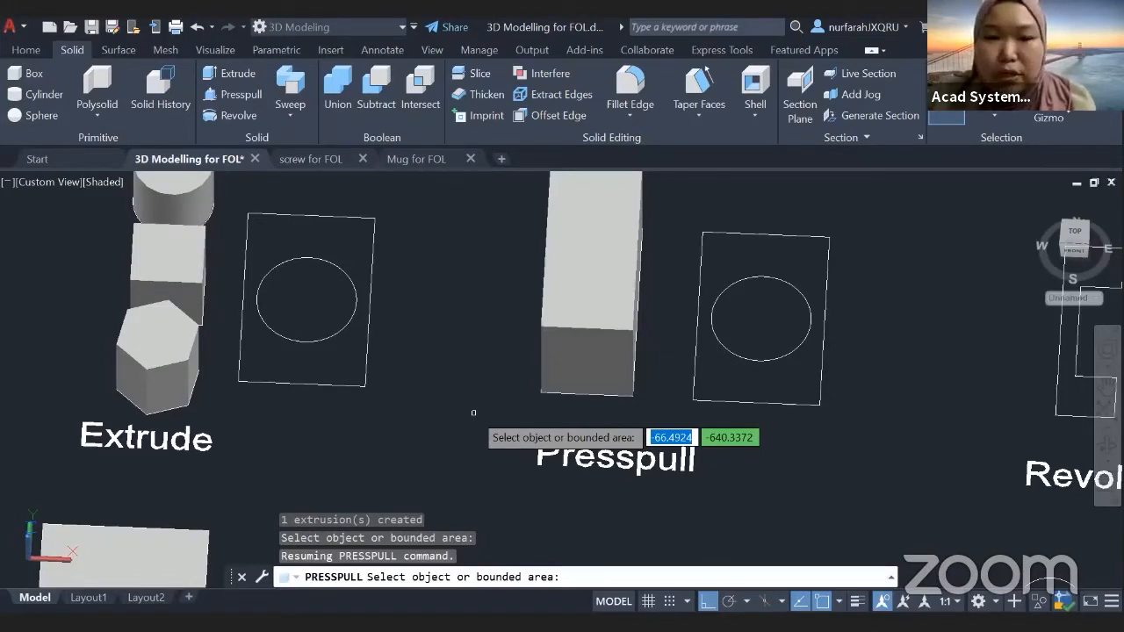
shift+middle_drag(473, 413, 544, 461)
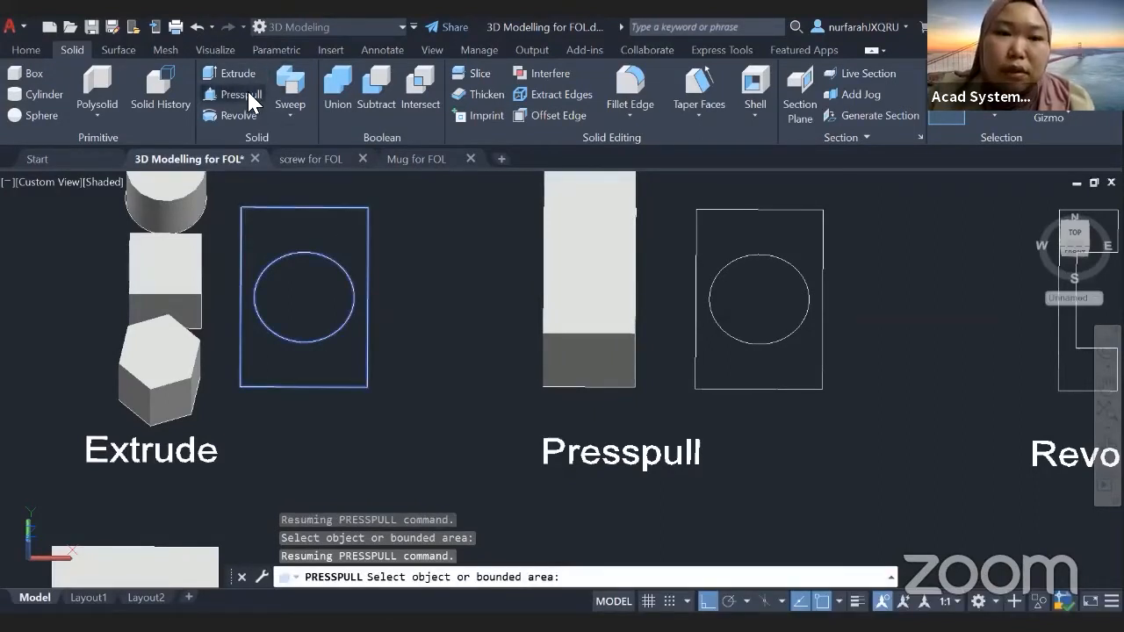
shift+middle_drag(682, 374, 663, 318)
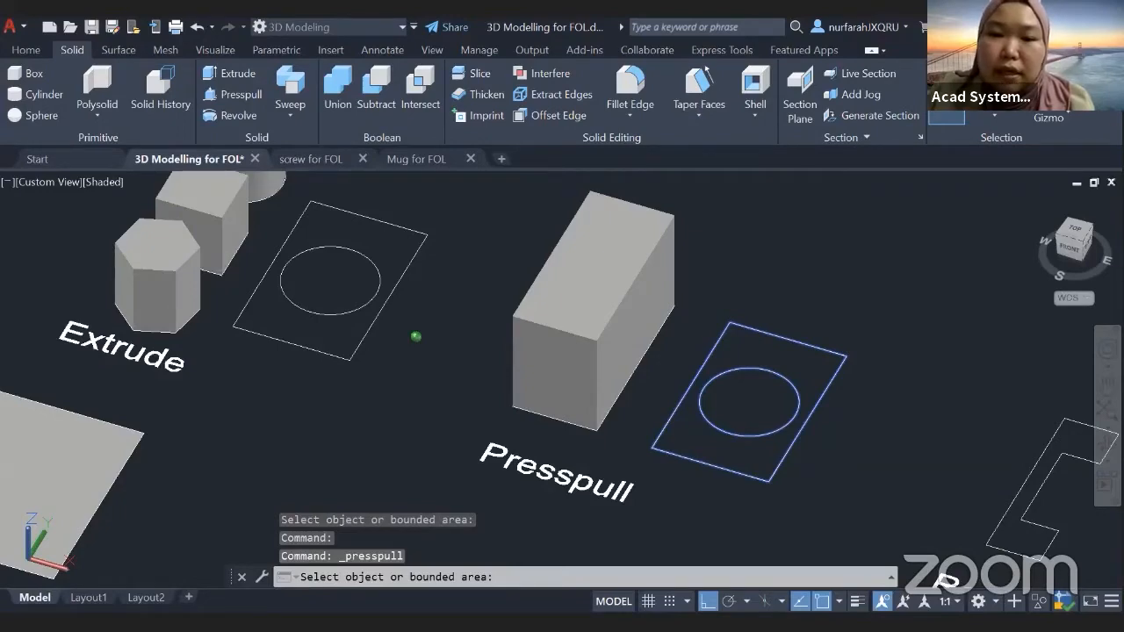
shift+middle_drag(737, 377, 752, 362)
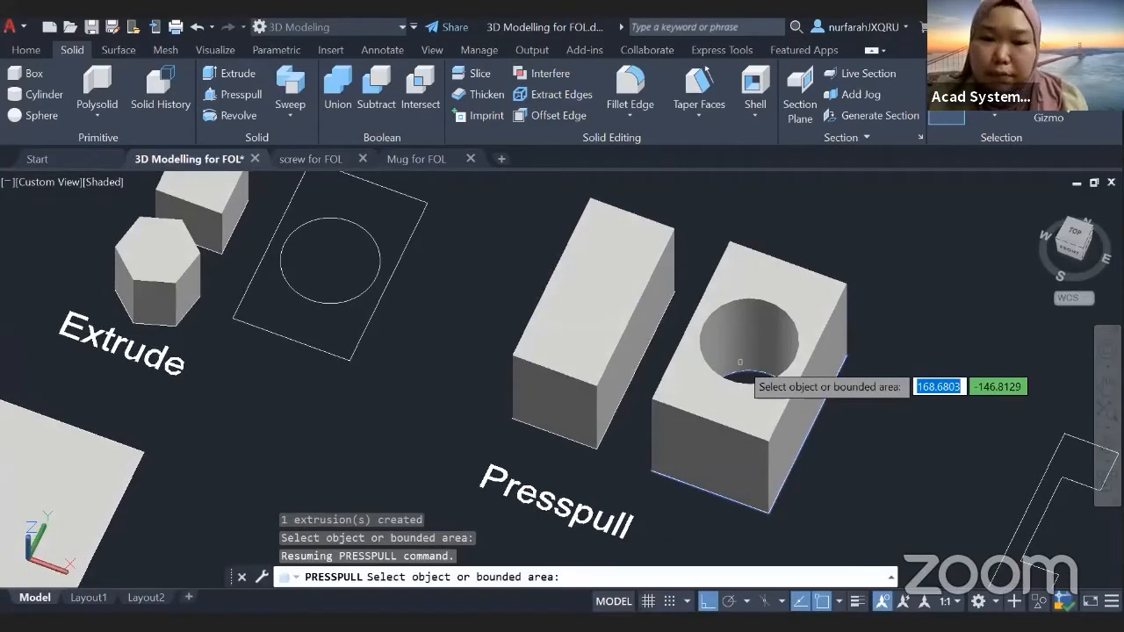
Step: Extrude only the outer rectangle around the circle in the Extrude group upward into a solid block
mouse_move(739, 361)
shift+middle_down()
mouse_move(747, 347)
mouse_move(832, 383)
shift+middle_up()
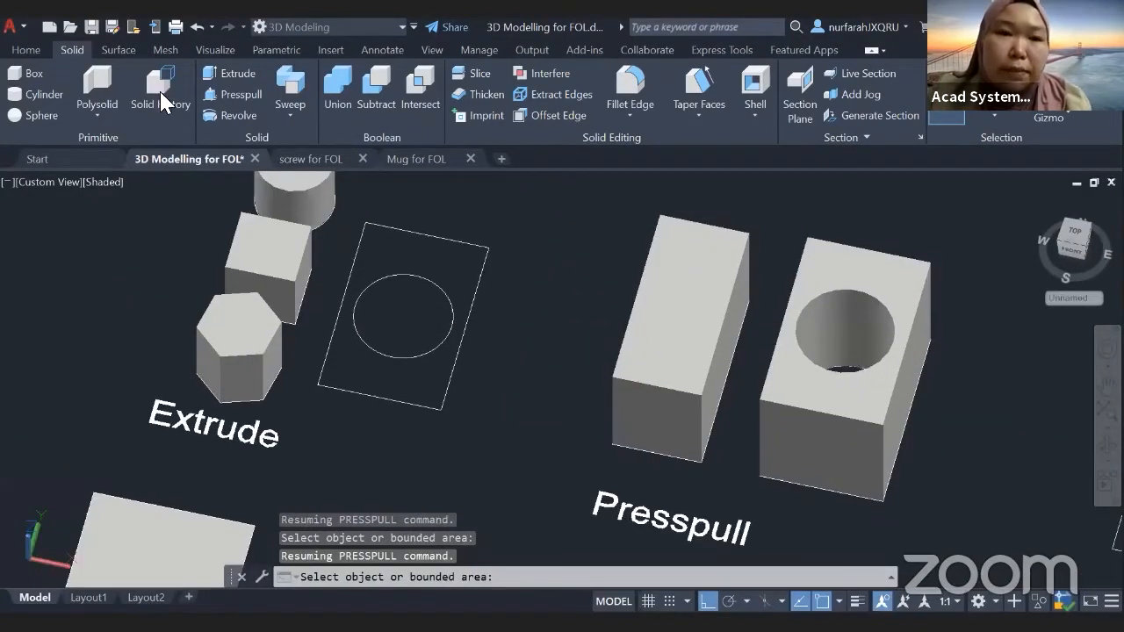
click(235, 75)
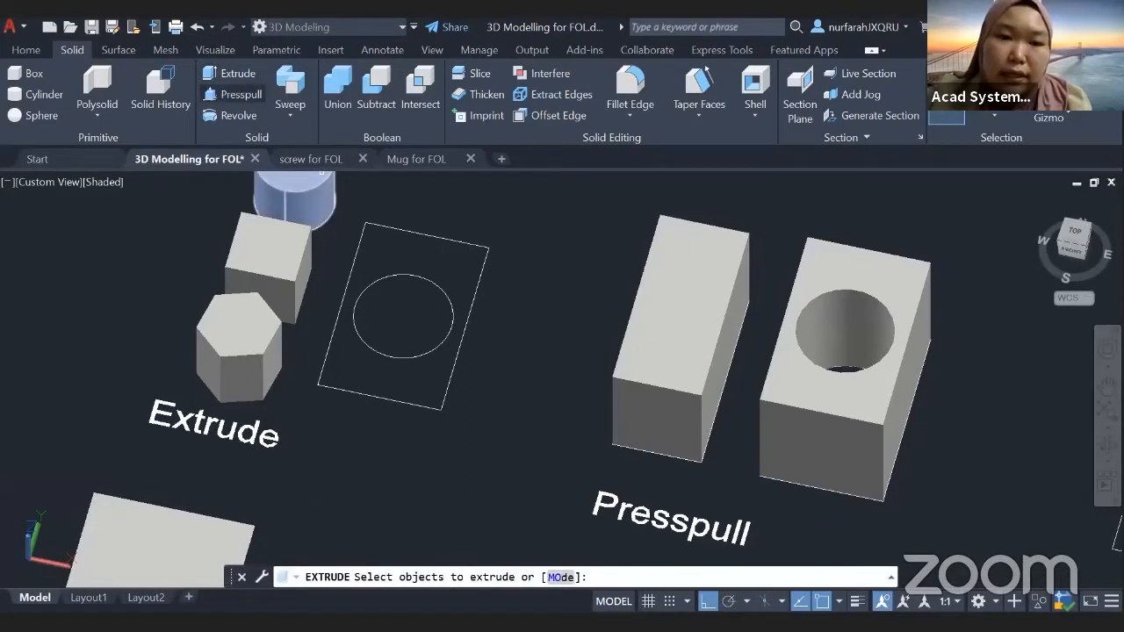
click(355, 255)
key(Return)
scroll(369, 242, down, 3)
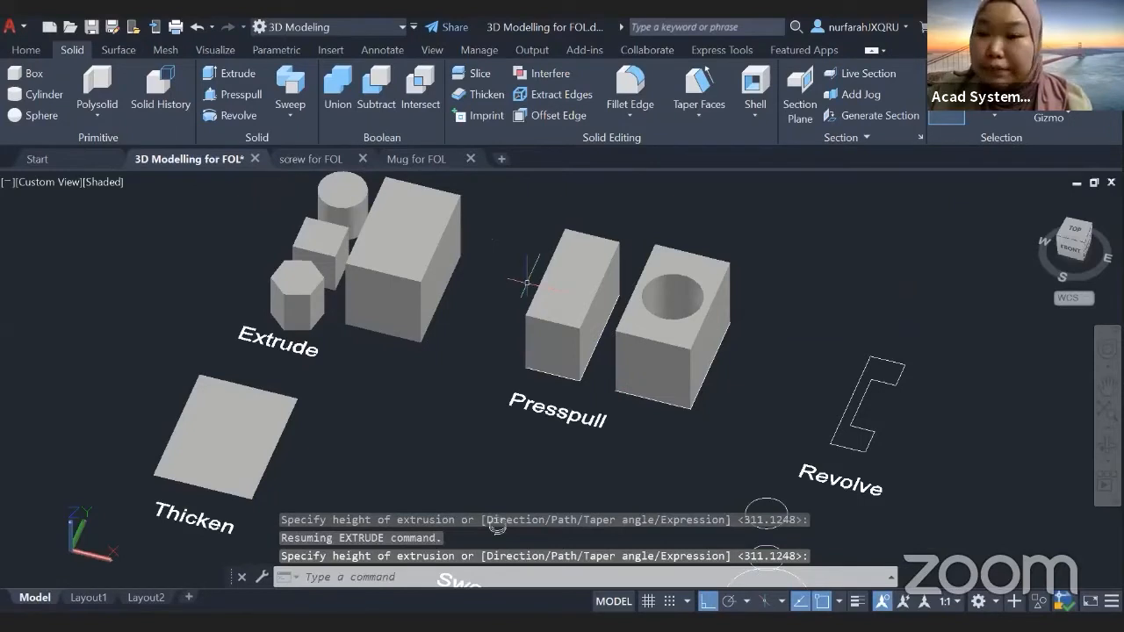
middle_drag(497, 525, 403, 492)
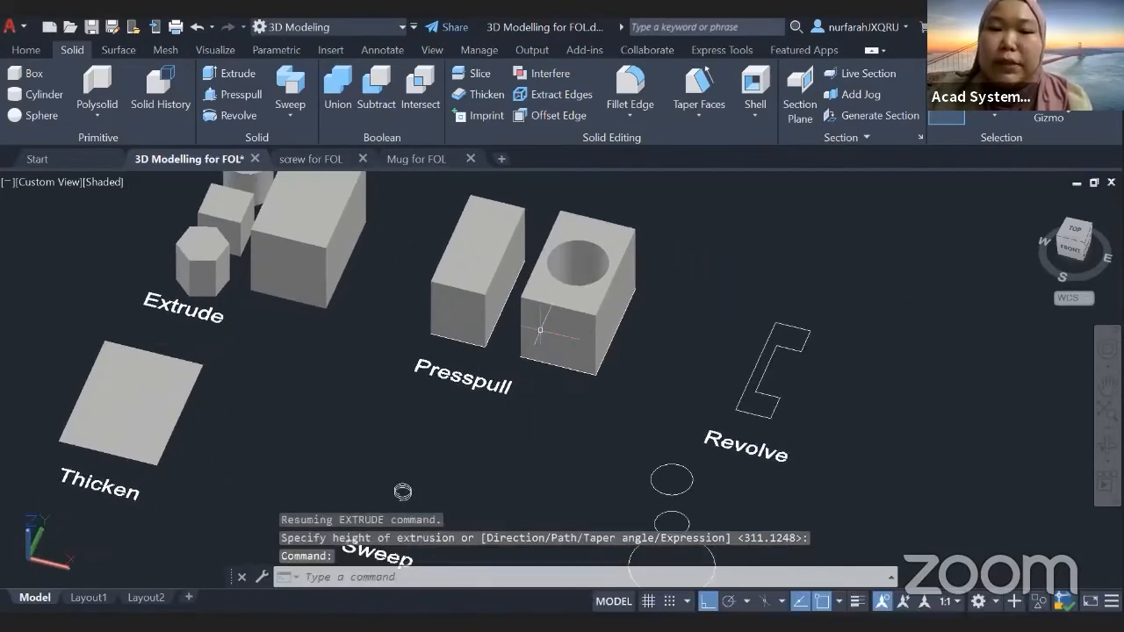
middle_drag(620, 350, 524, 334)
key(Escape)
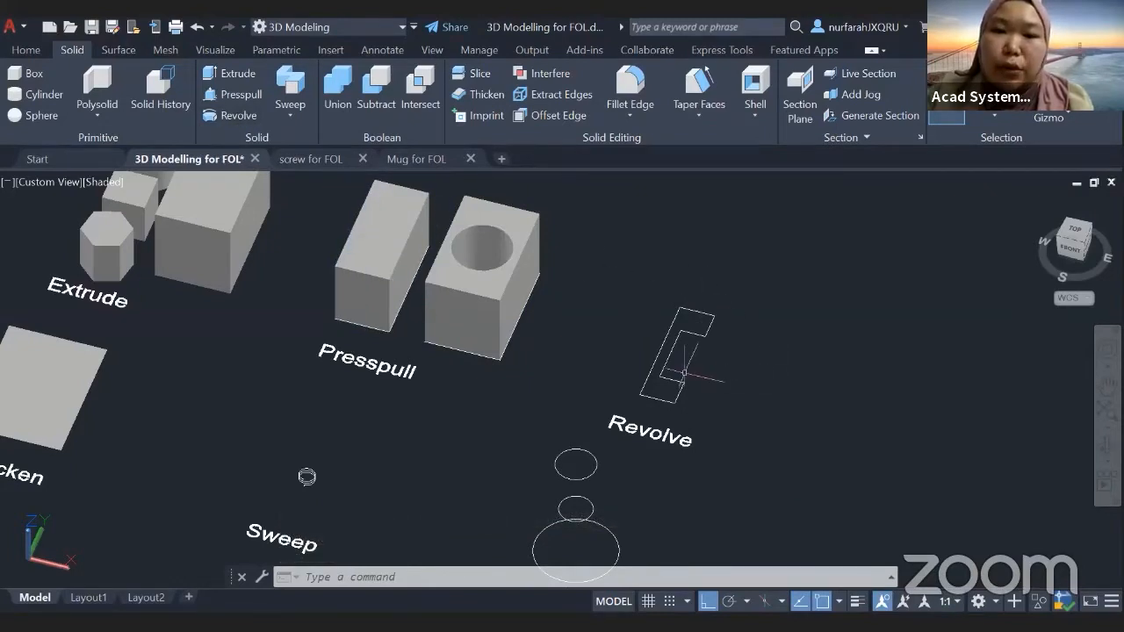
Step: Revolve the C-shaped profile above the Revolve label through 360 degrees about its long straight edge
shift+middle_drag(677, 371, 663, 391)
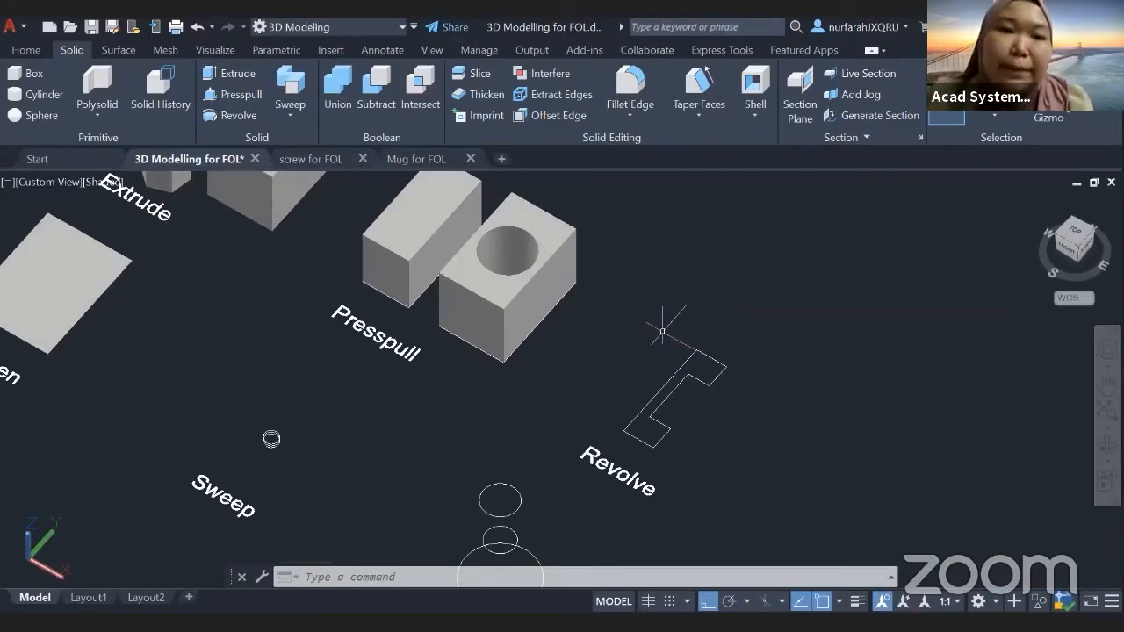
click(230, 115)
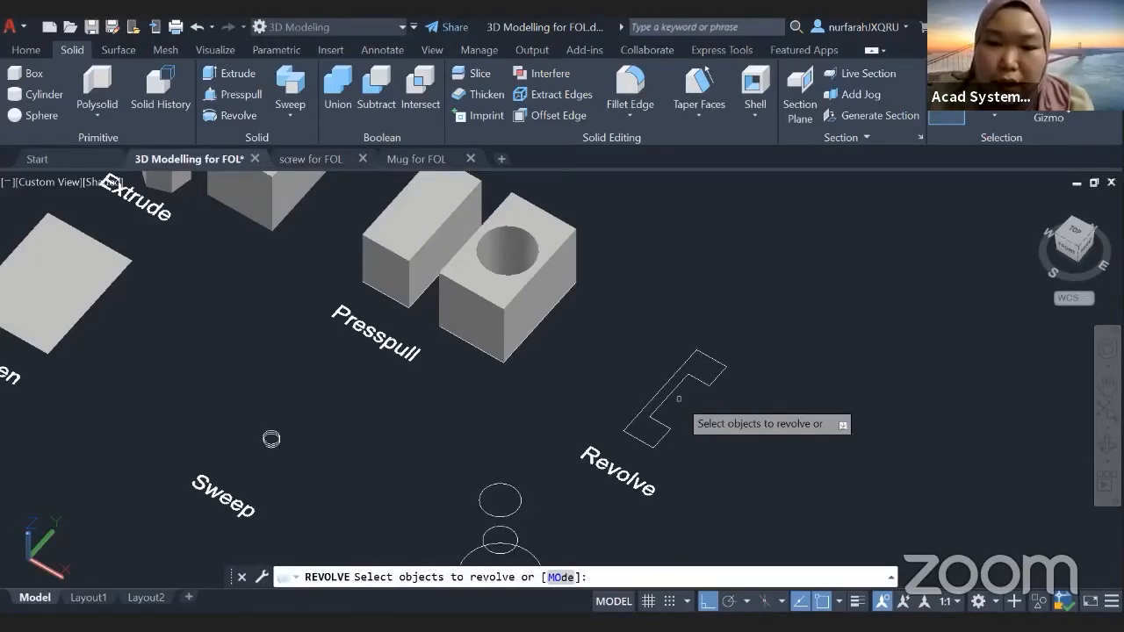
click(722, 360)
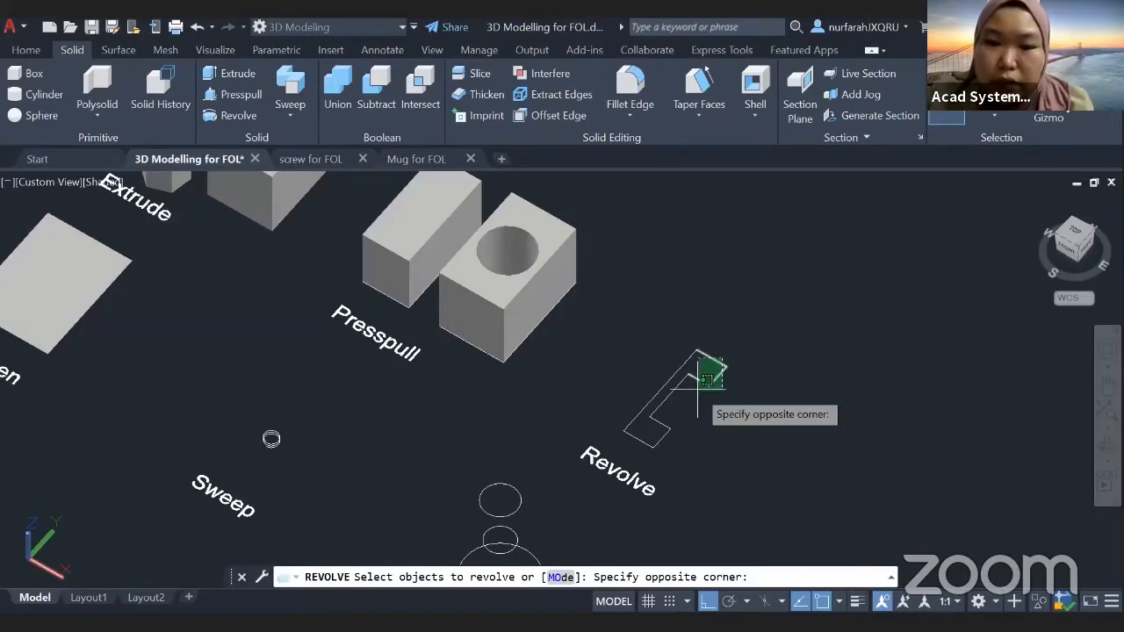
click(698, 380)
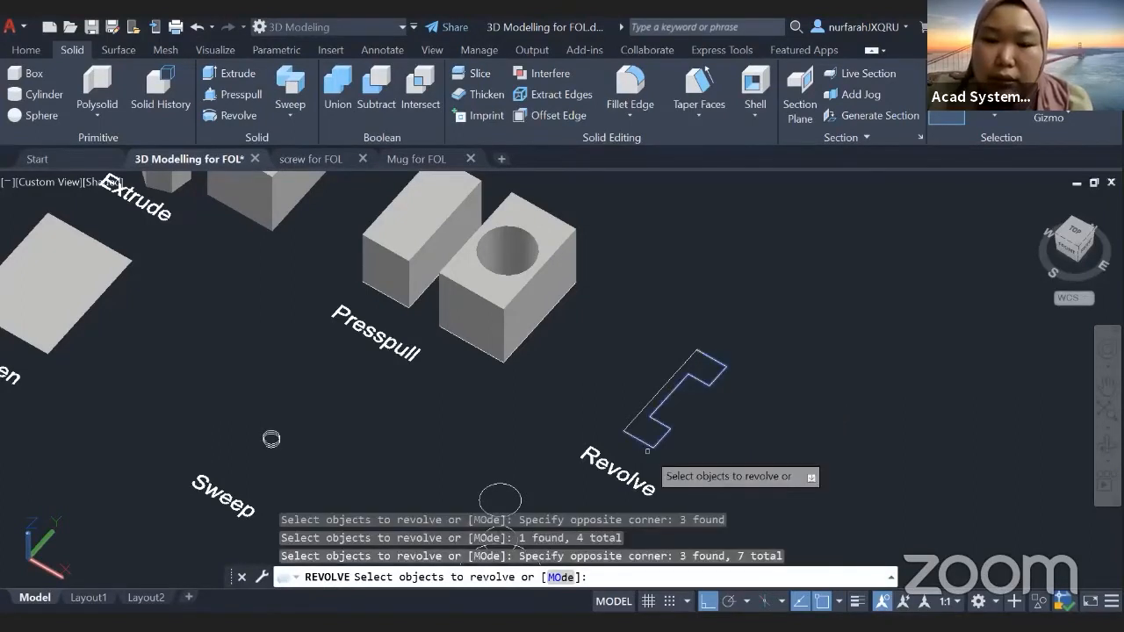
key(Return)
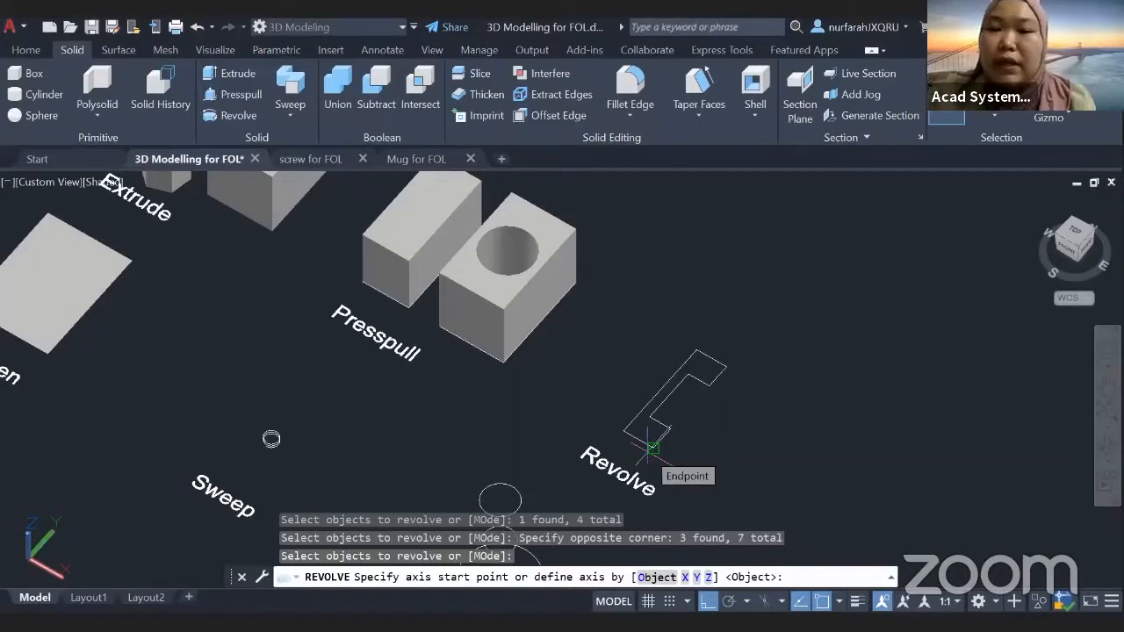
click(652, 448)
click(648, 463)
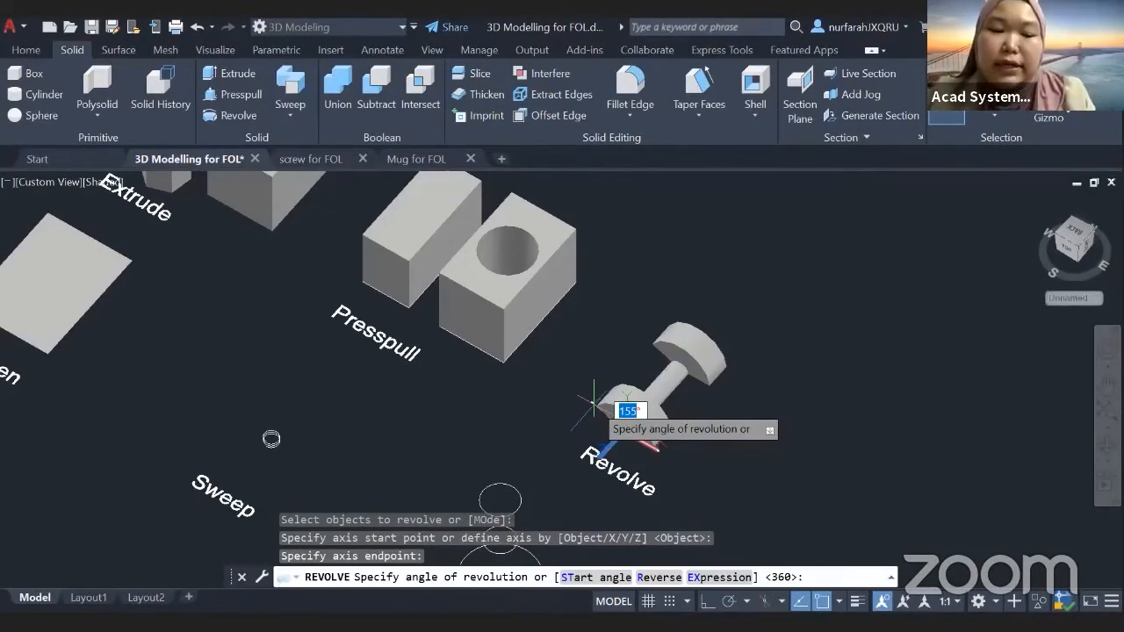
text(360)
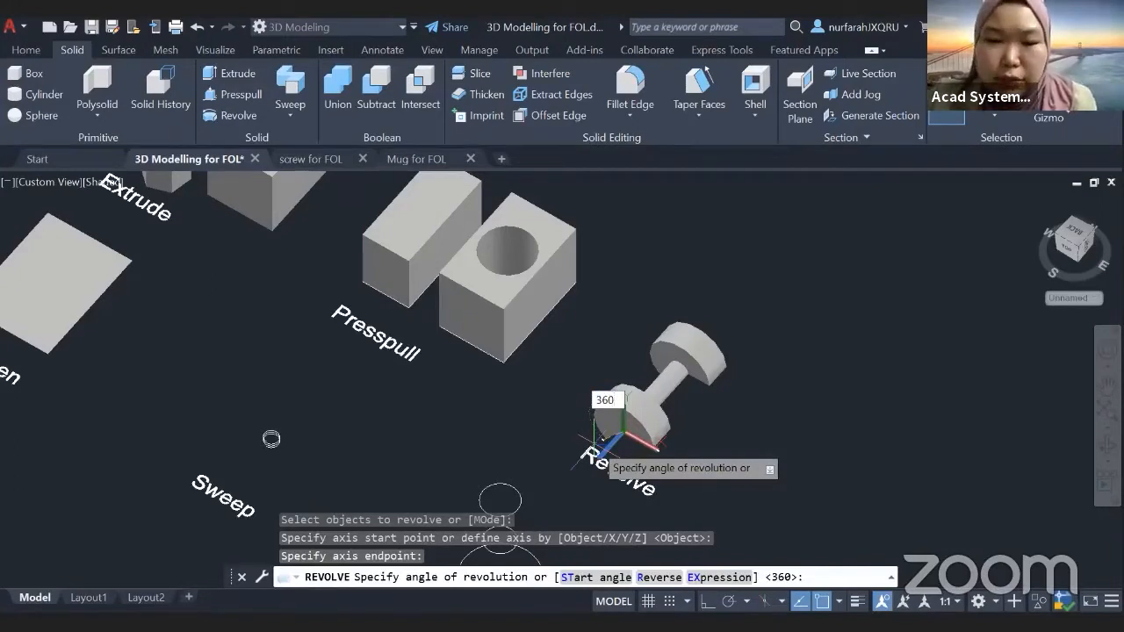
key(Return)
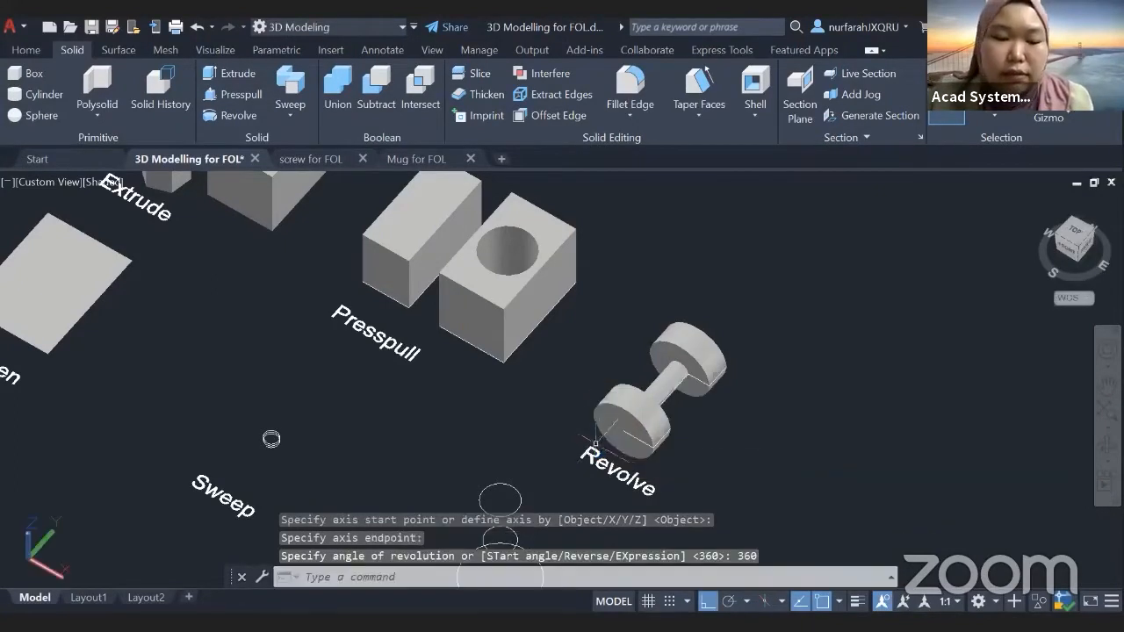
shift+middle_drag(708, 451, 737, 424)
Step: Loft the three circles above the Loft label in order from top to bottom, using cross sections only
middle_drag(496, 368, 539, 274)
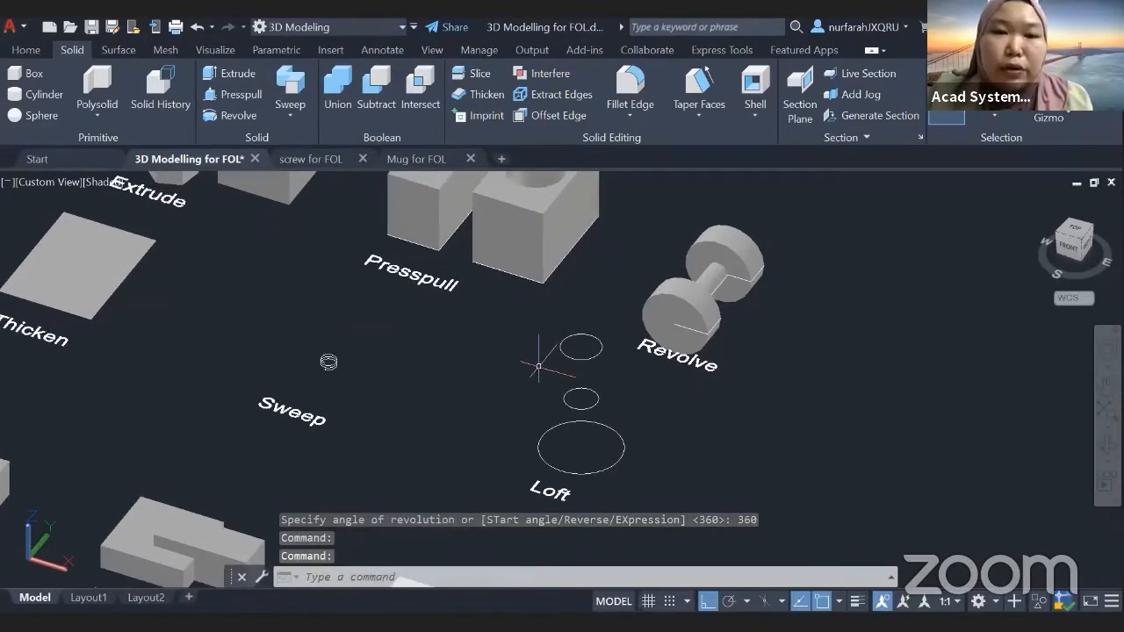
click(245, 202)
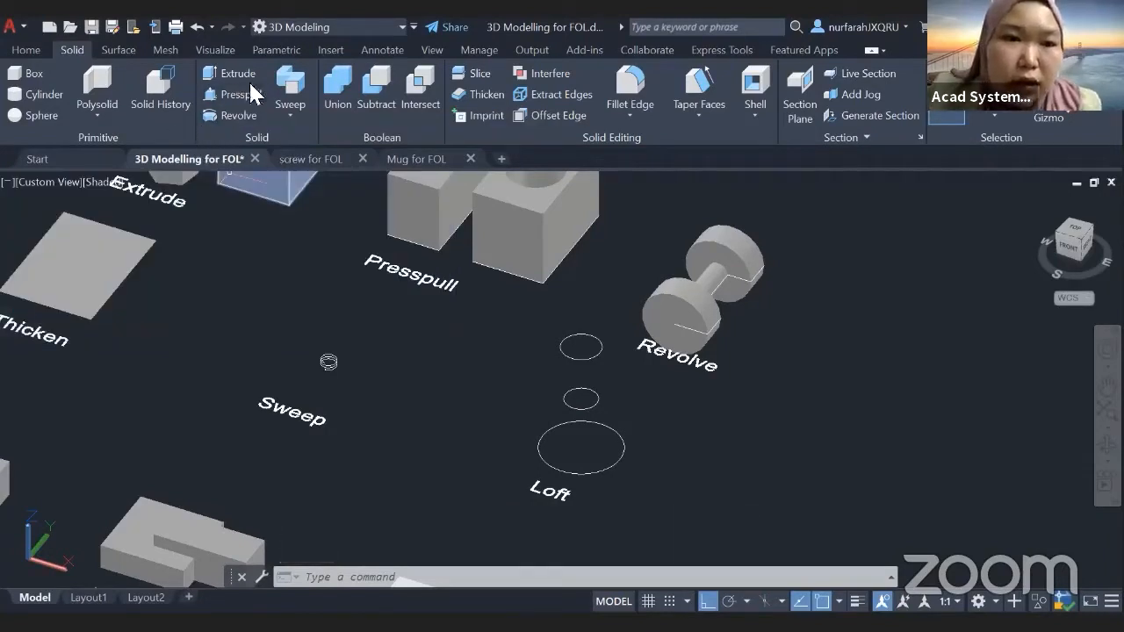
click(298, 114)
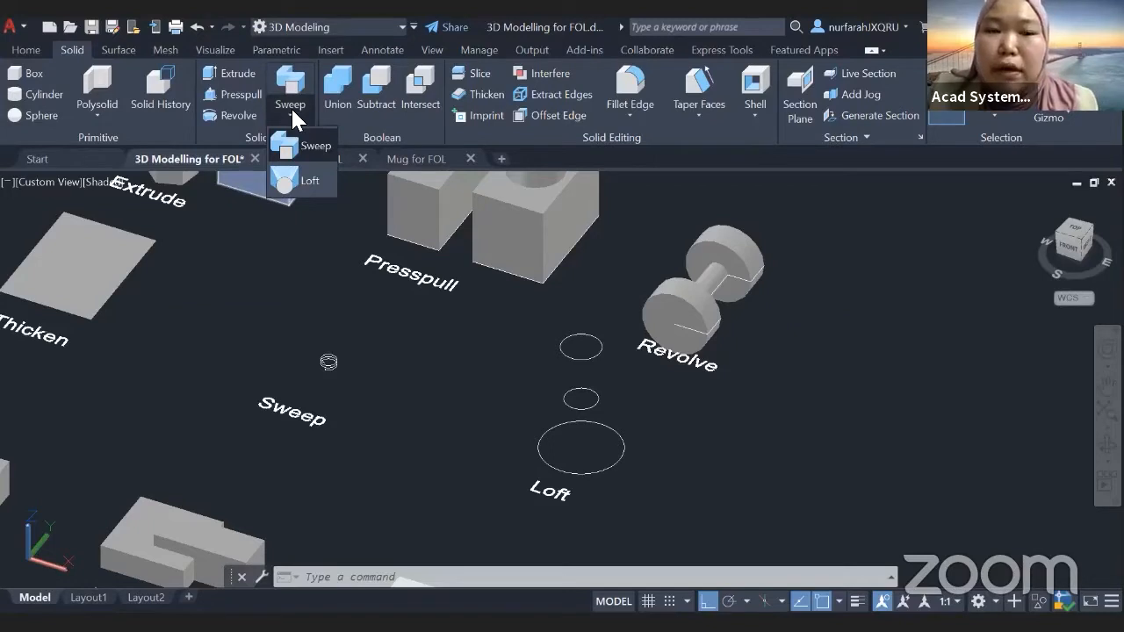
click(311, 182)
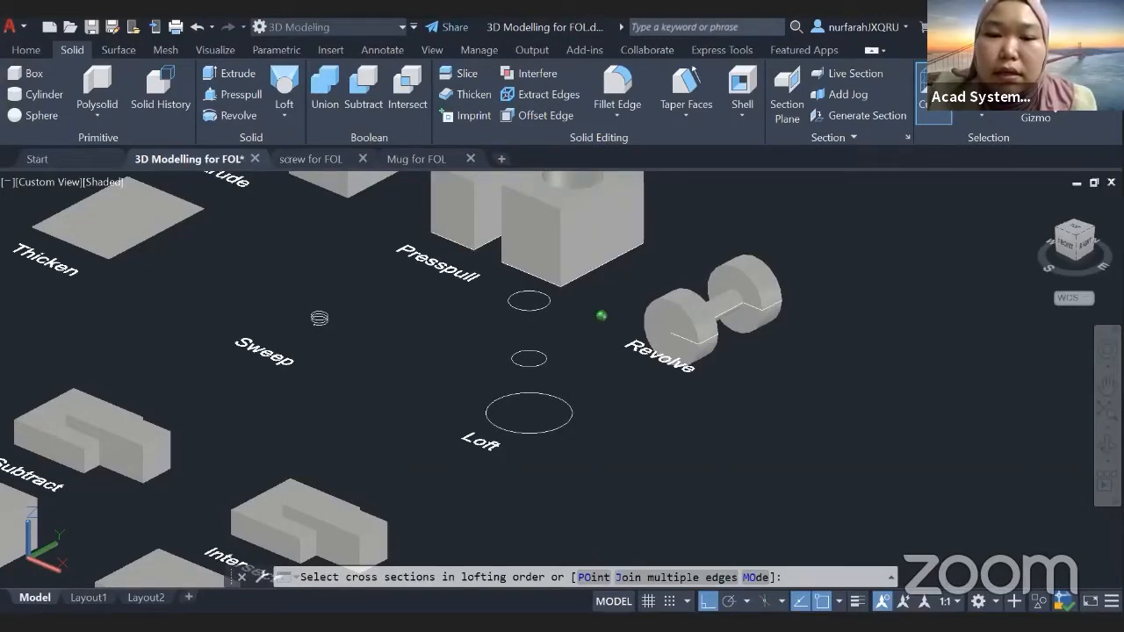
click(508, 301)
click(512, 359)
click(493, 404)
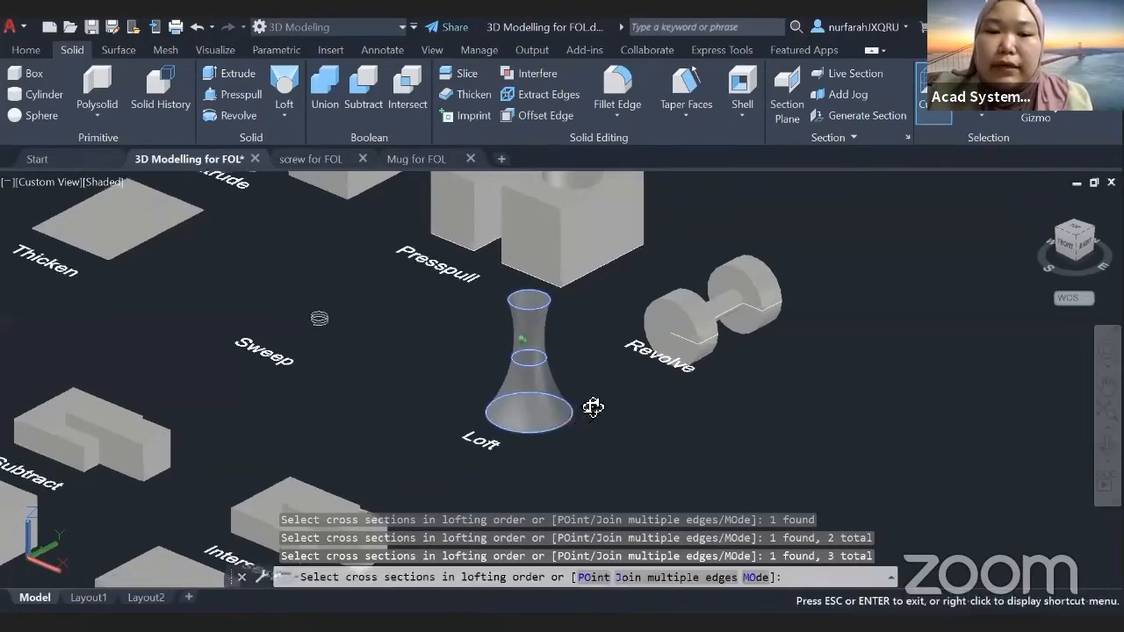
shift+middle_drag(595, 404, 558, 413)
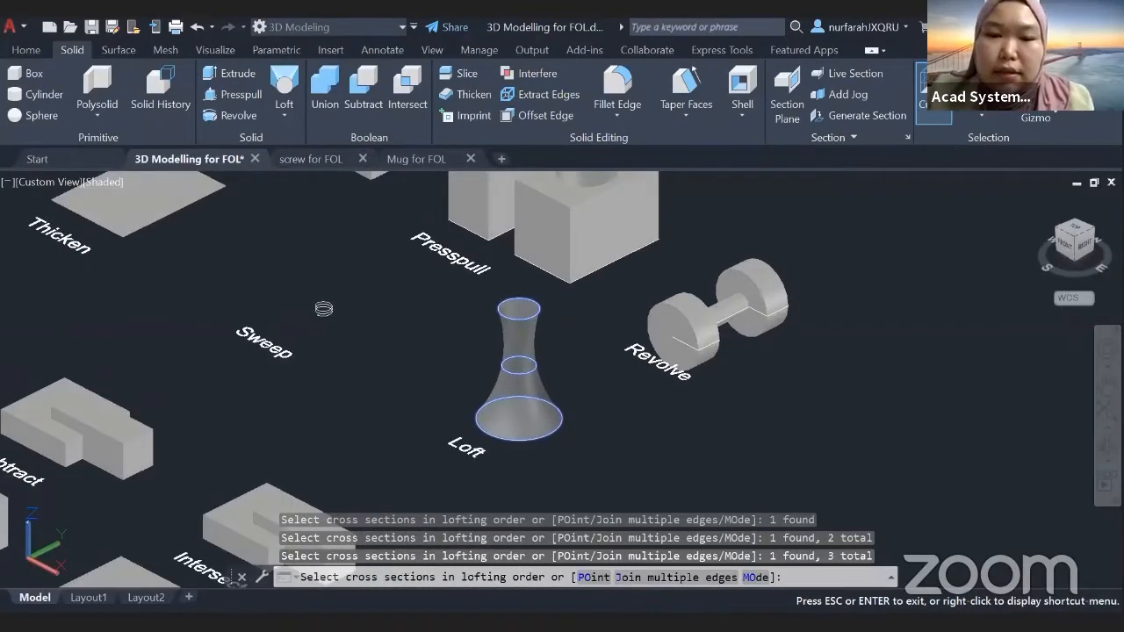
key(Return)
key(Return)
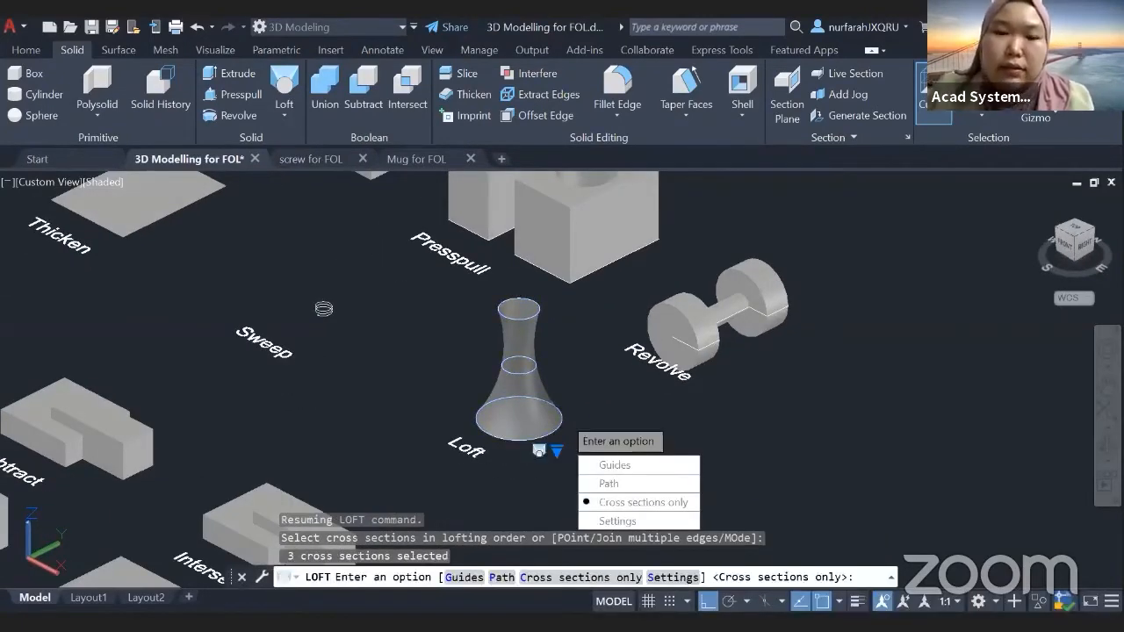
key(Return)
Step: Undo the loft through the three circles
key(ctrl+z)
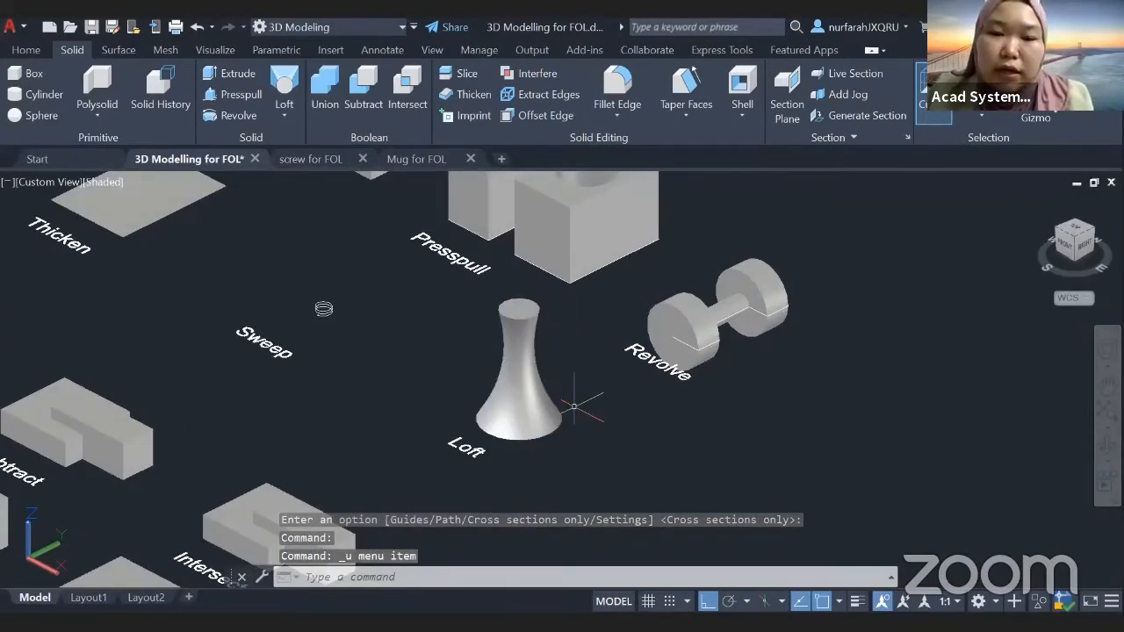
key(ctrl+z)
key(ctrl+z)
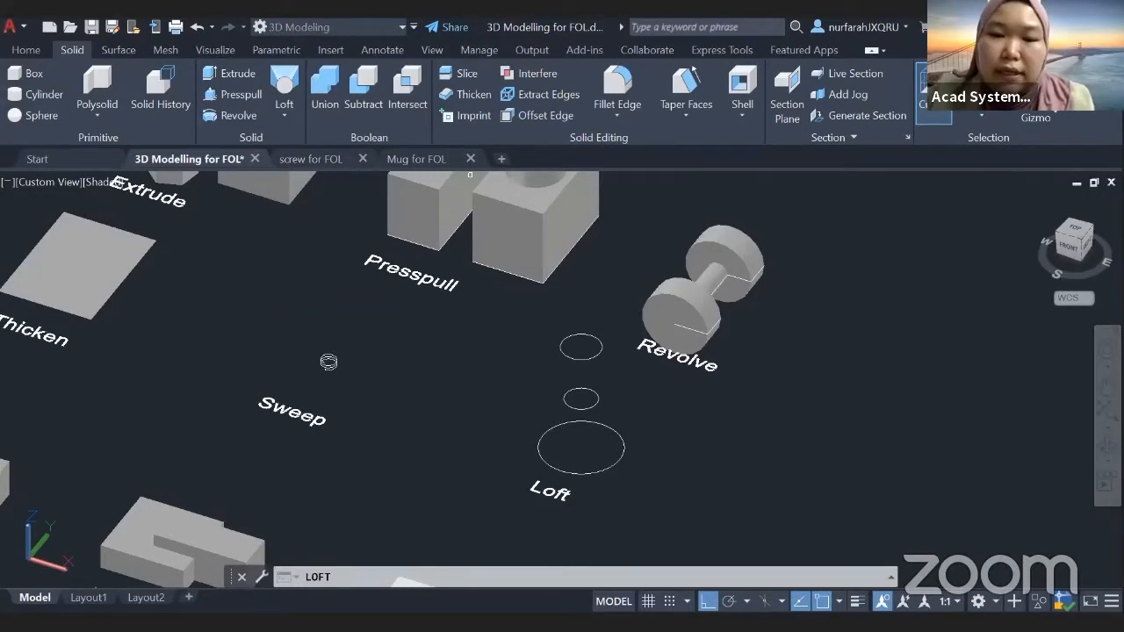
Step: Try lofting the three circles in a different order, from the large bottom circle to the top one to the middle one, and cancel
click(566, 358)
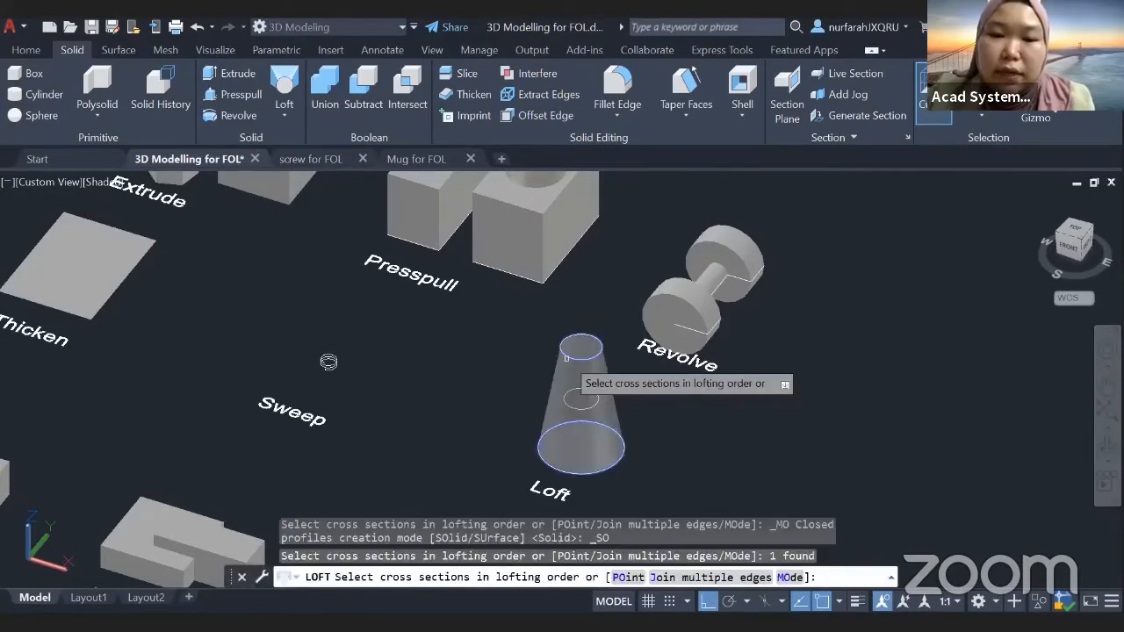
click(565, 394)
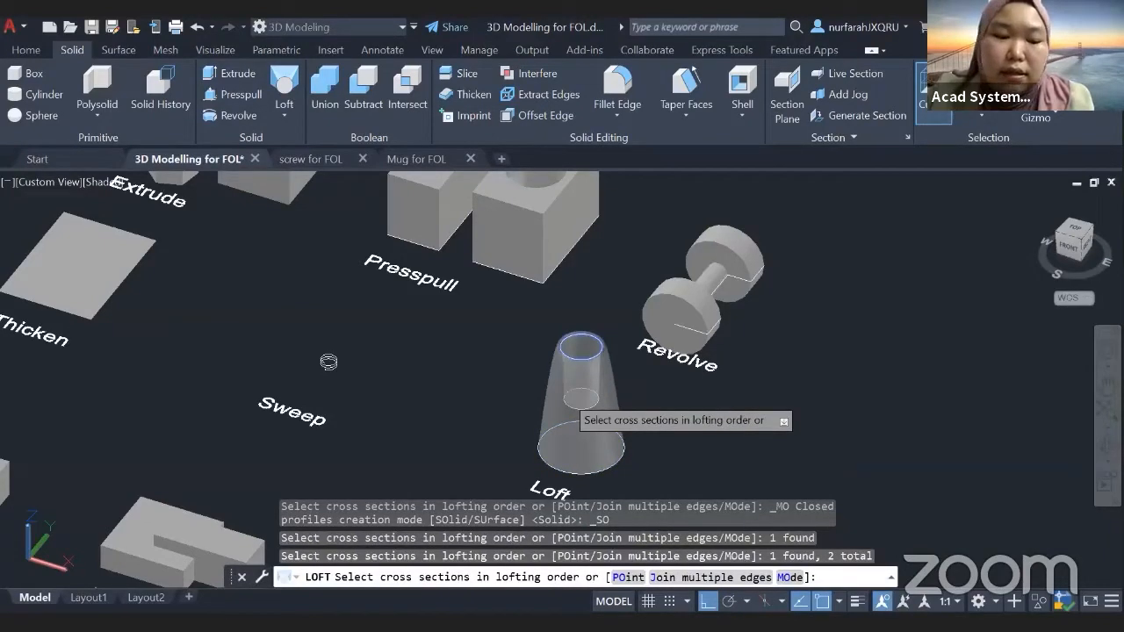
click(572, 455)
shift+middle_drag(572, 459, 595, 433)
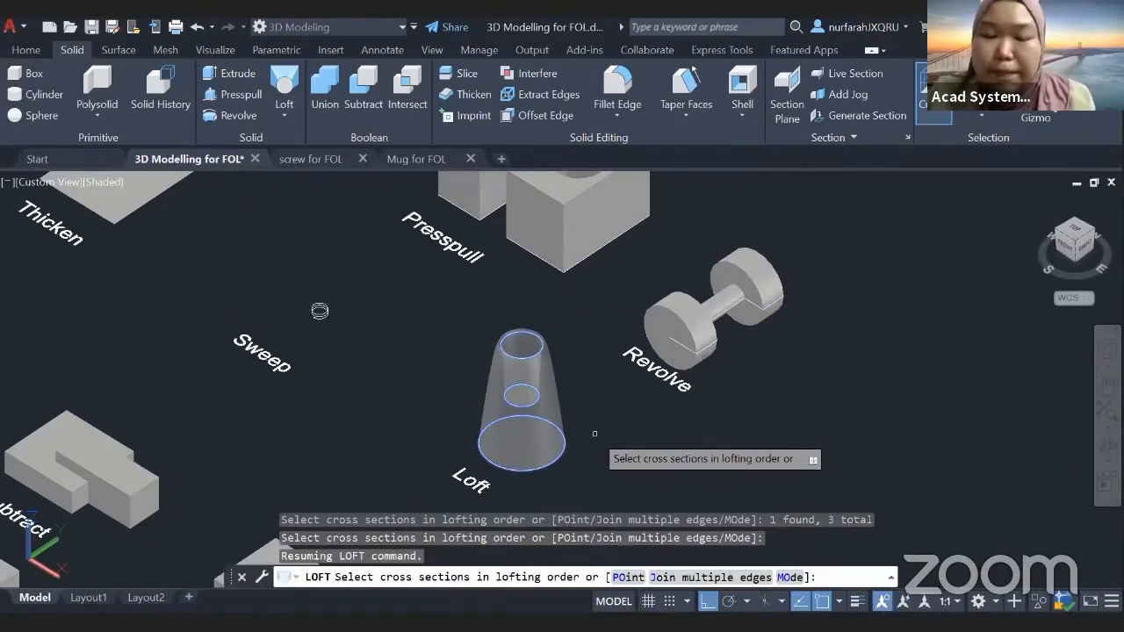
shift+middle_drag(595, 433, 600, 436)
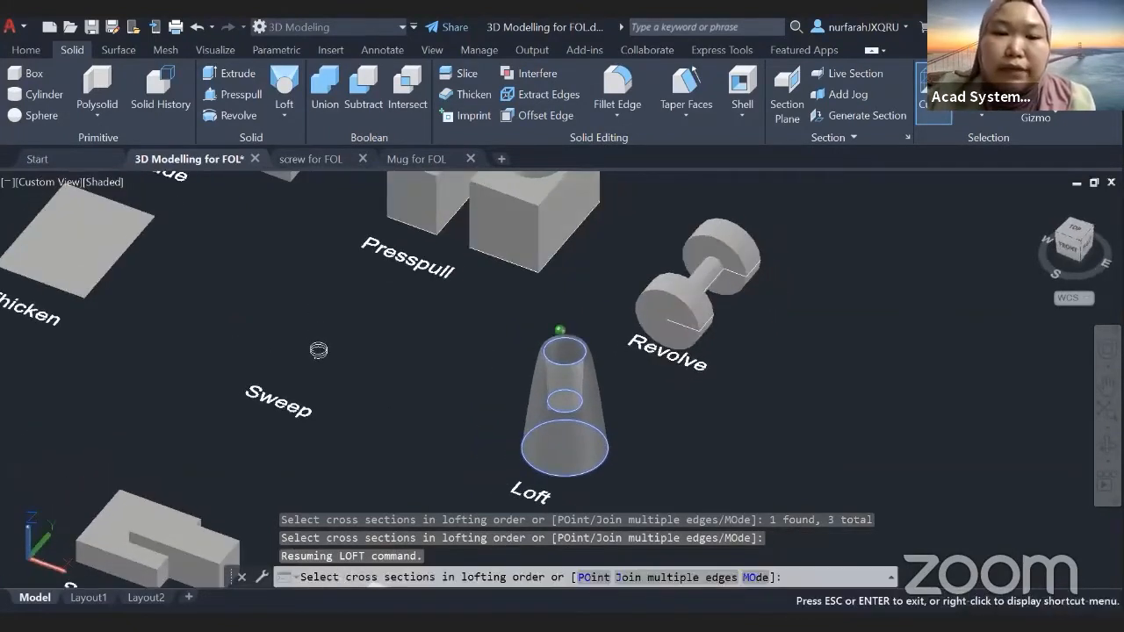
middle_drag(319, 351, 455, 375)
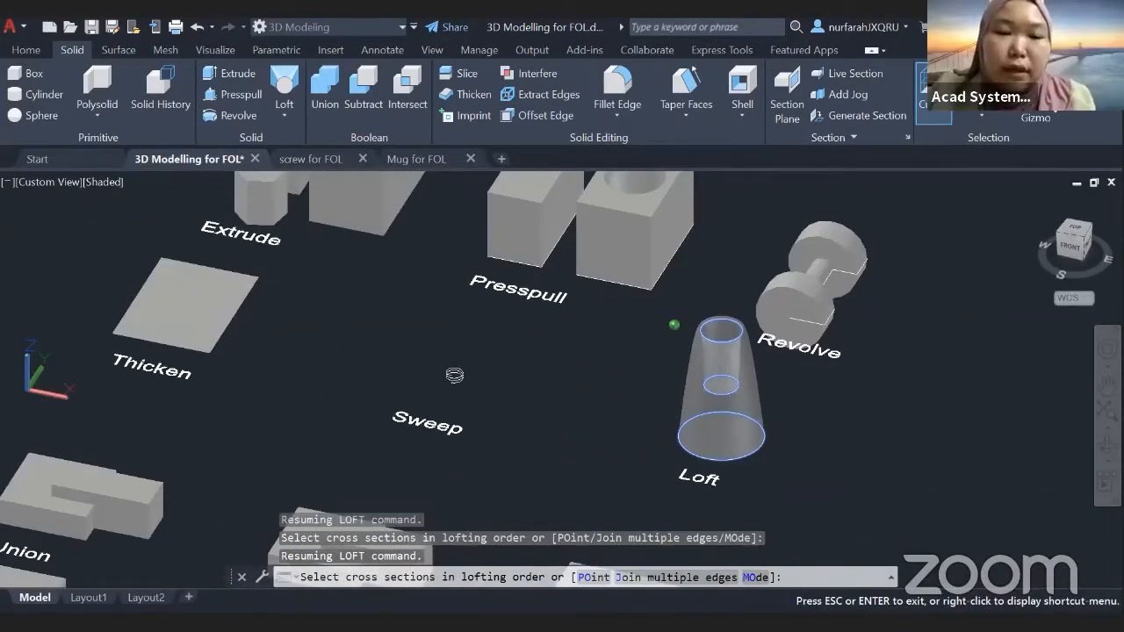
scroll(454, 375, up, 2)
key(Escape)
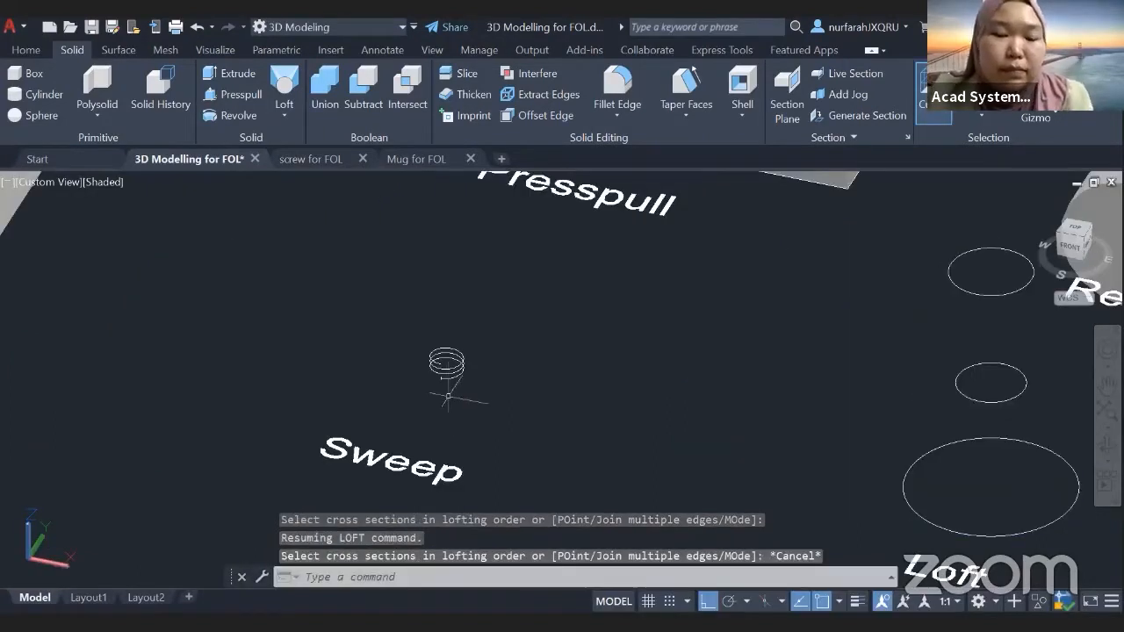
Step: Sweep the small circle at the lower end of the helix along the helix path to form a solid coil
scroll(454, 369, up, 4)
middle_drag(455, 346, 545, 412)
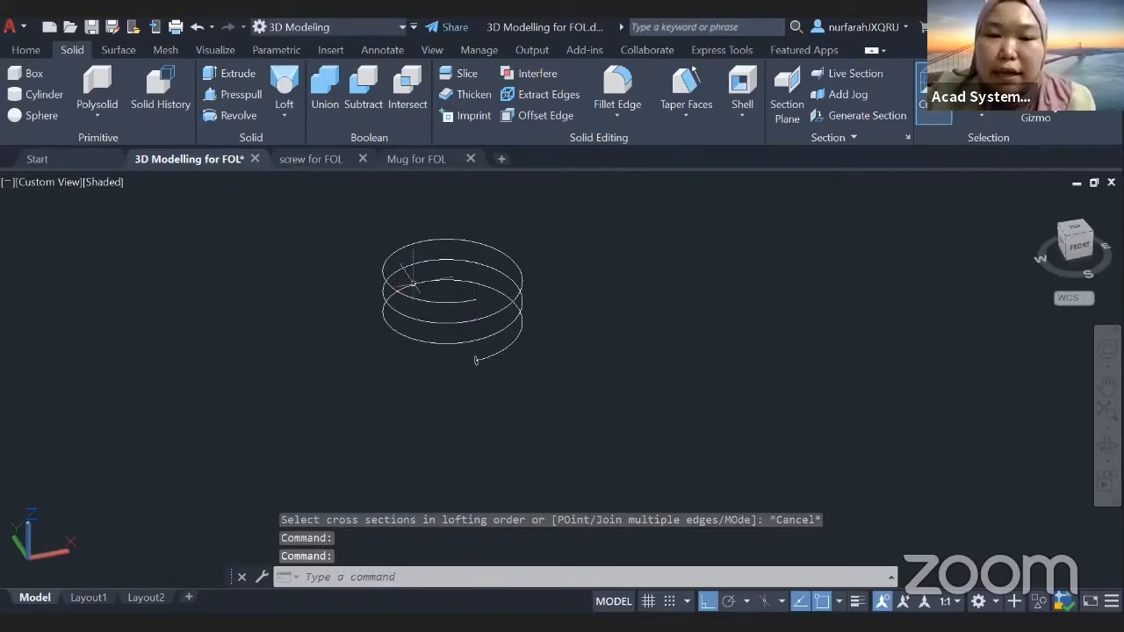
scroll(484, 391, up, 3)
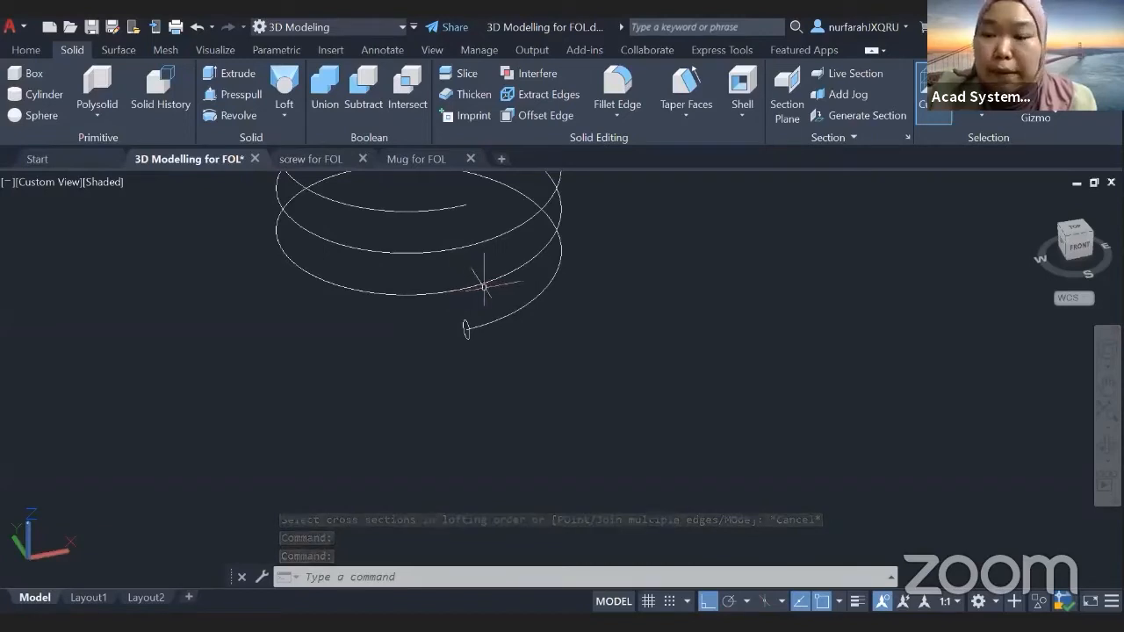
click(283, 114)
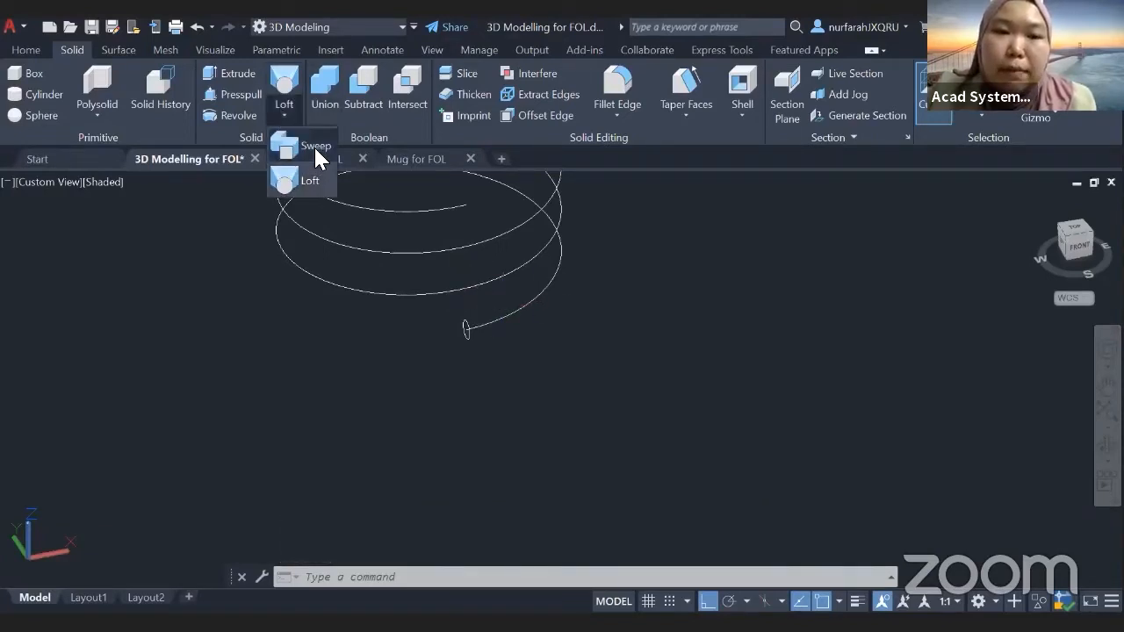
click(314, 144)
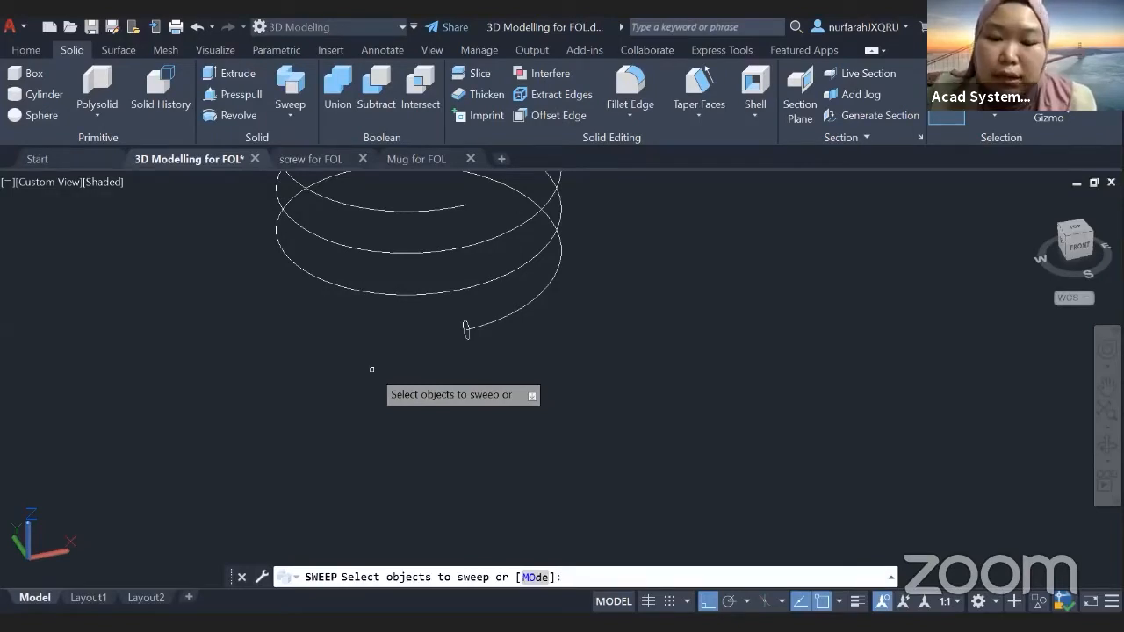
scroll(465, 352, up, 3)
click(438, 292)
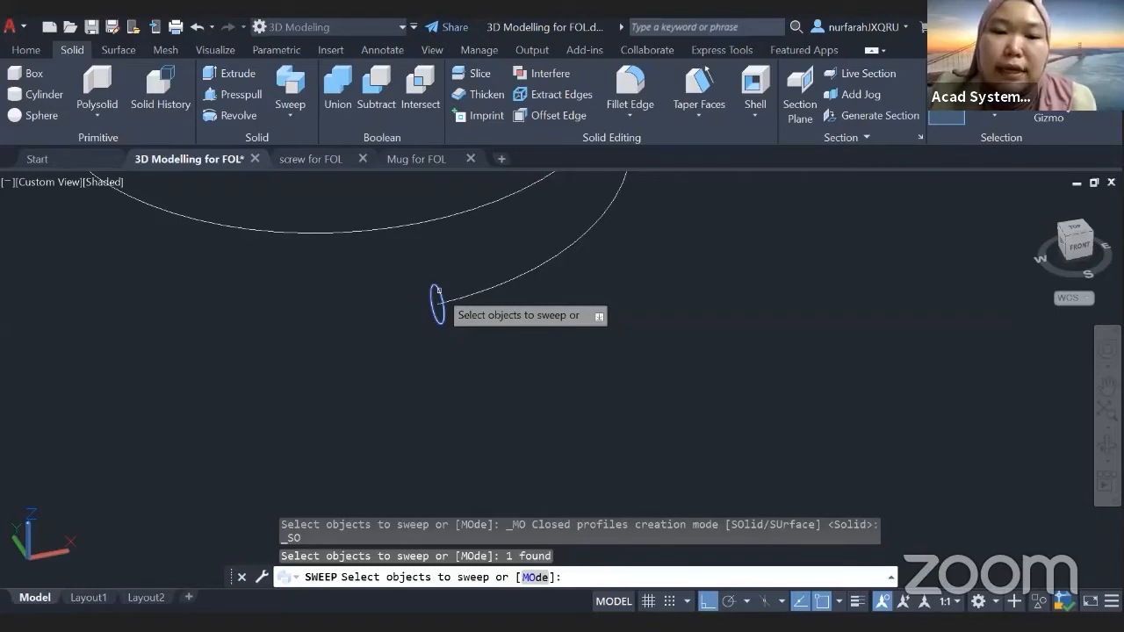
key(Return)
scroll(373, 355, down, 3)
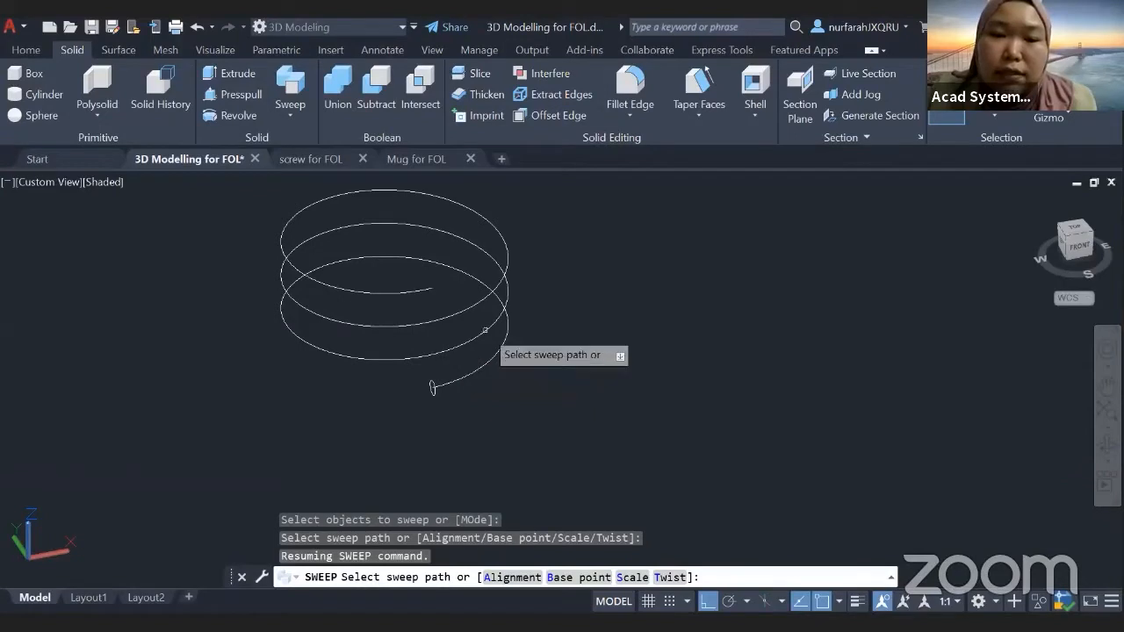
click(492, 346)
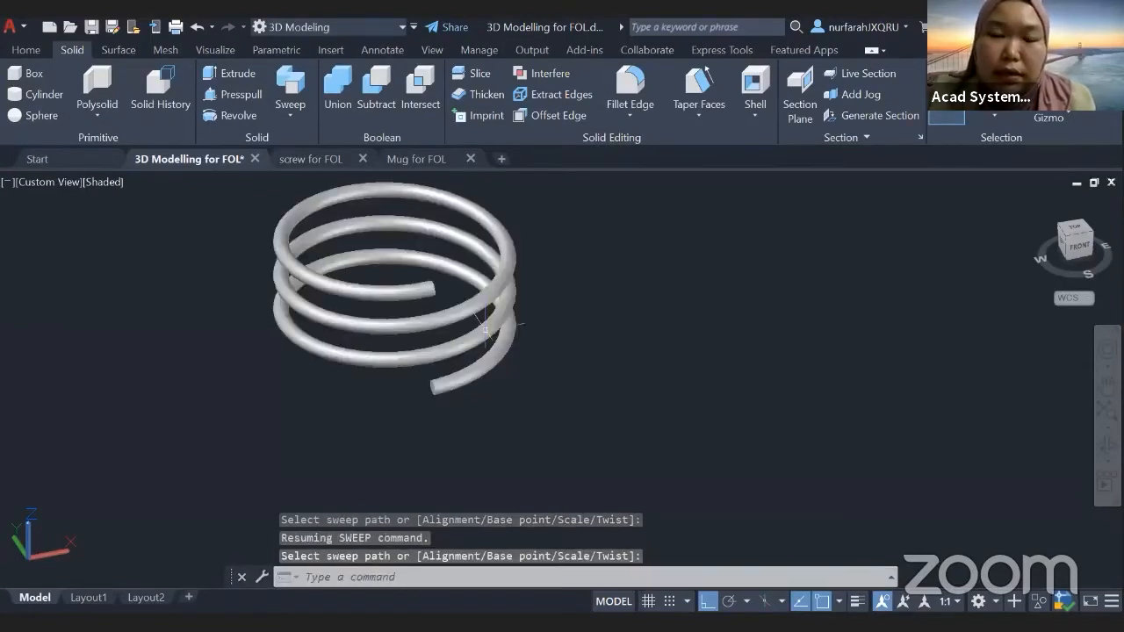
shift+middle_drag(484, 330, 521, 322)
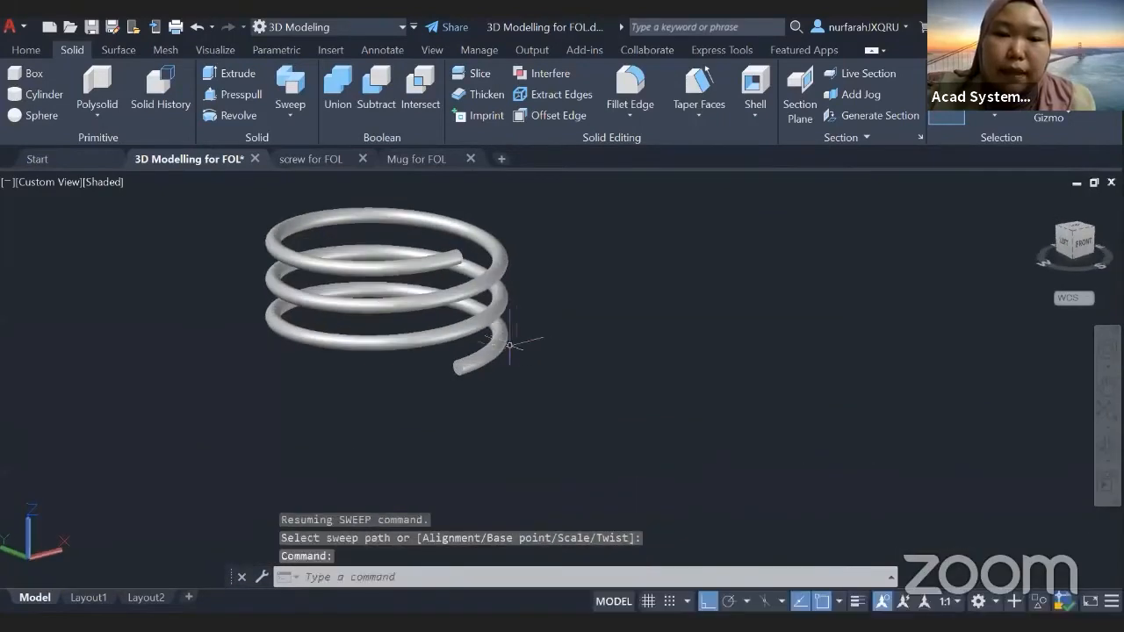
scroll(471, 348, up, 3)
shift+middle_drag(474, 353, 484, 375)
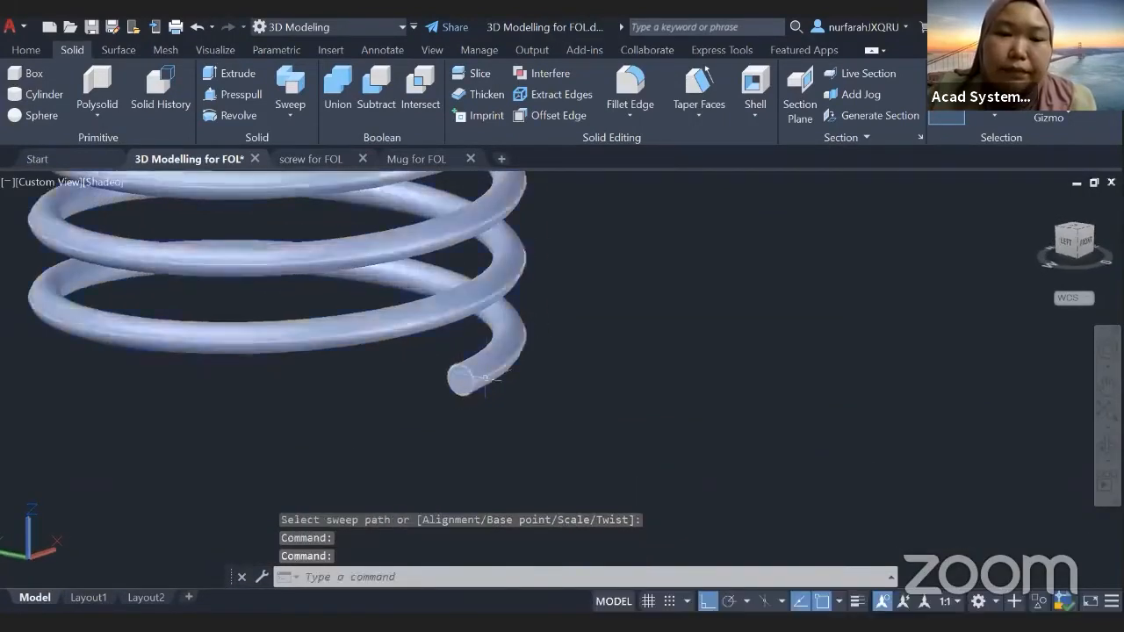
Step: Thicken the flat square surface above the Thicken label into a solid with a thickness of 50
scroll(485, 375, down, 5)
scroll(484, 376, down, 2)
shift+middle_drag(465, 413, 594, 369)
scroll(479, 446, down, 4)
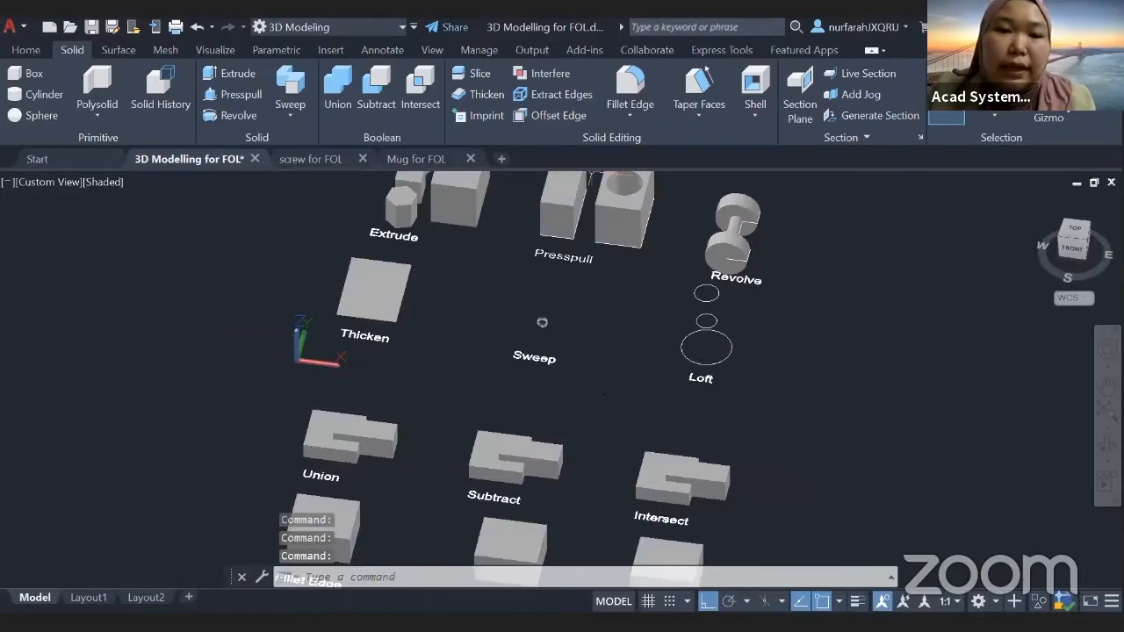
middle_drag(459, 294, 514, 391)
scroll(489, 362, up, 3)
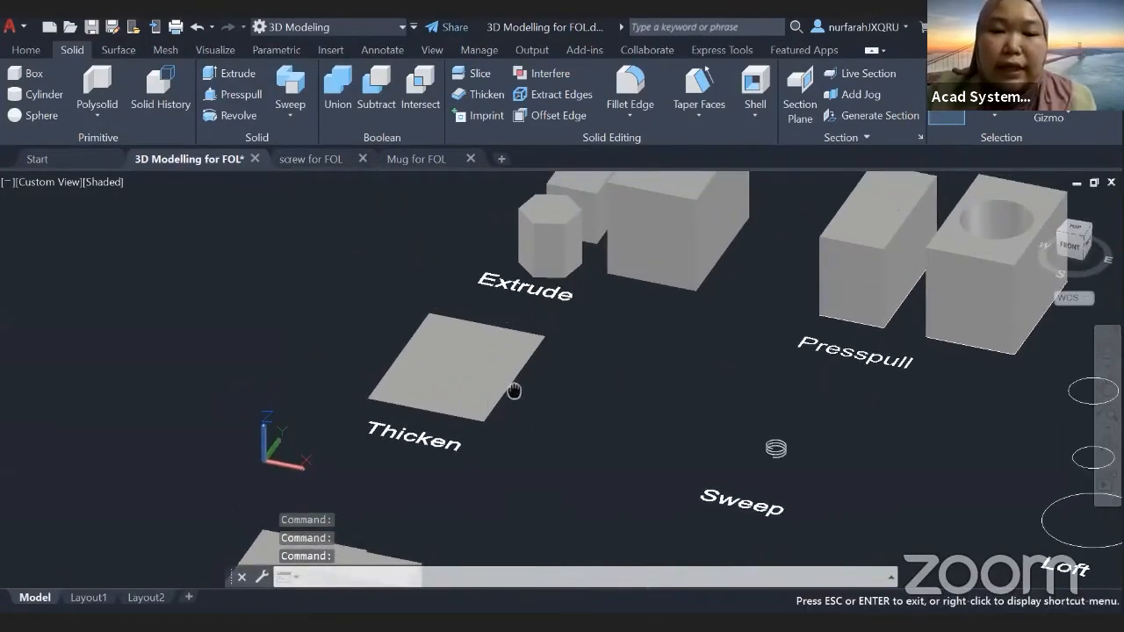
scroll(513, 391, up, 4)
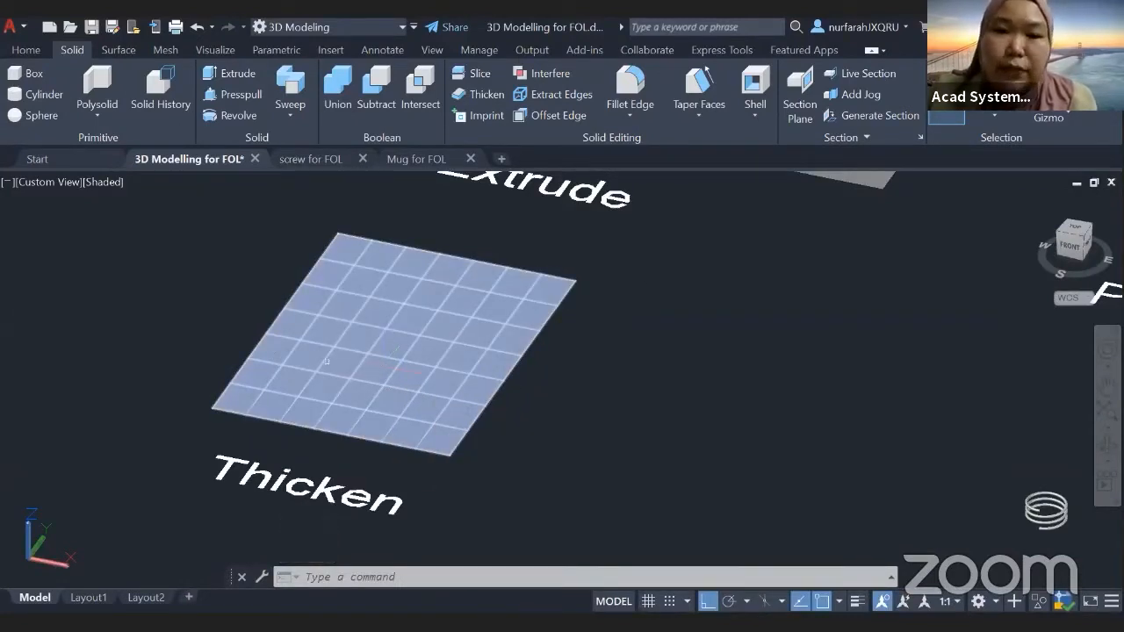
middle_drag(689, 349, 632, 439)
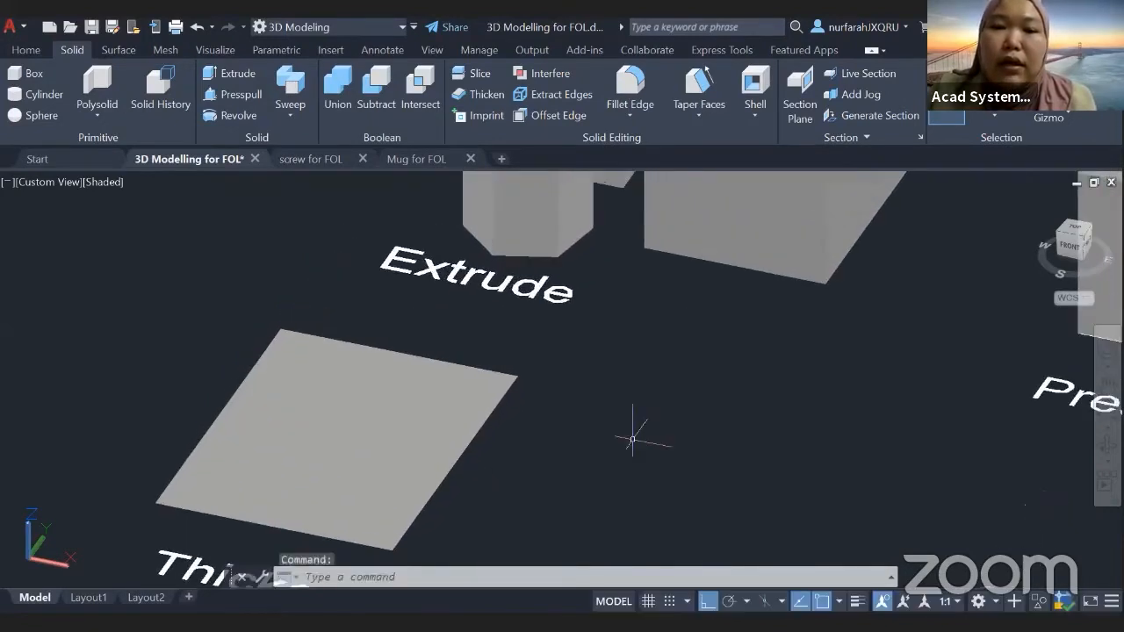
scroll(633, 439, down, 4)
scroll(519, 446, up, 3)
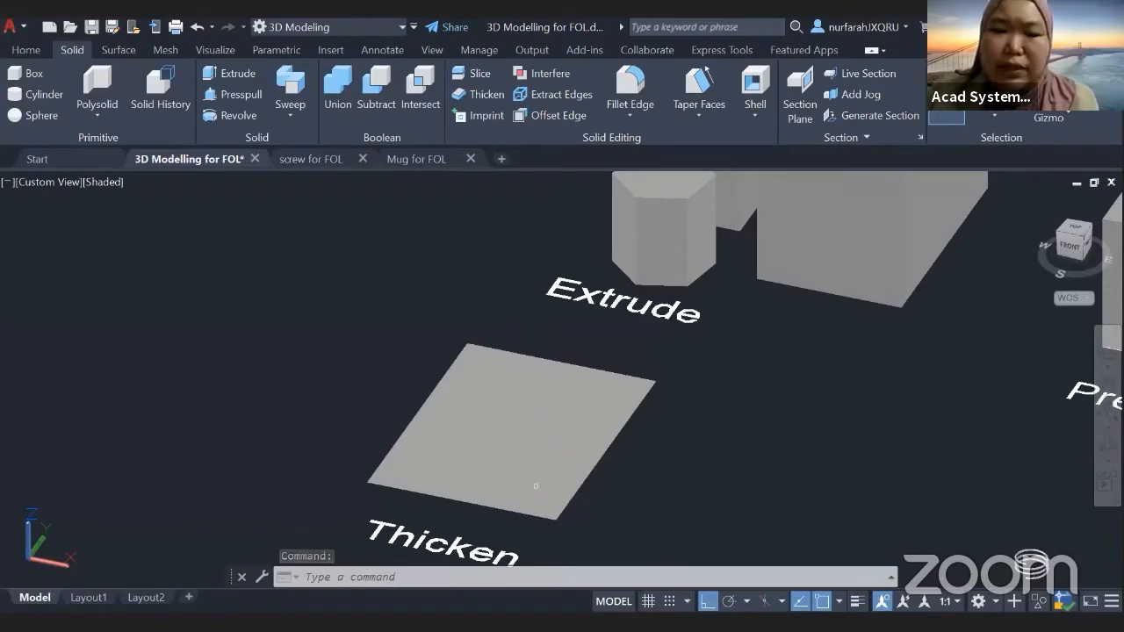
middle_drag(741, 410, 524, 359)
scroll(524, 360, down, 2)
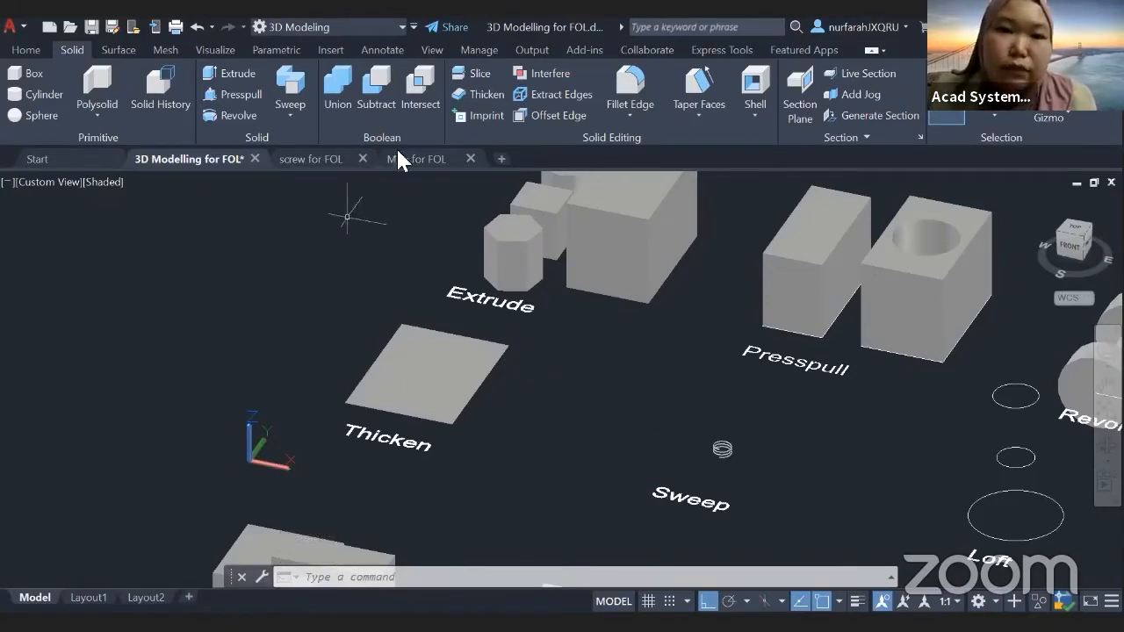
click(466, 88)
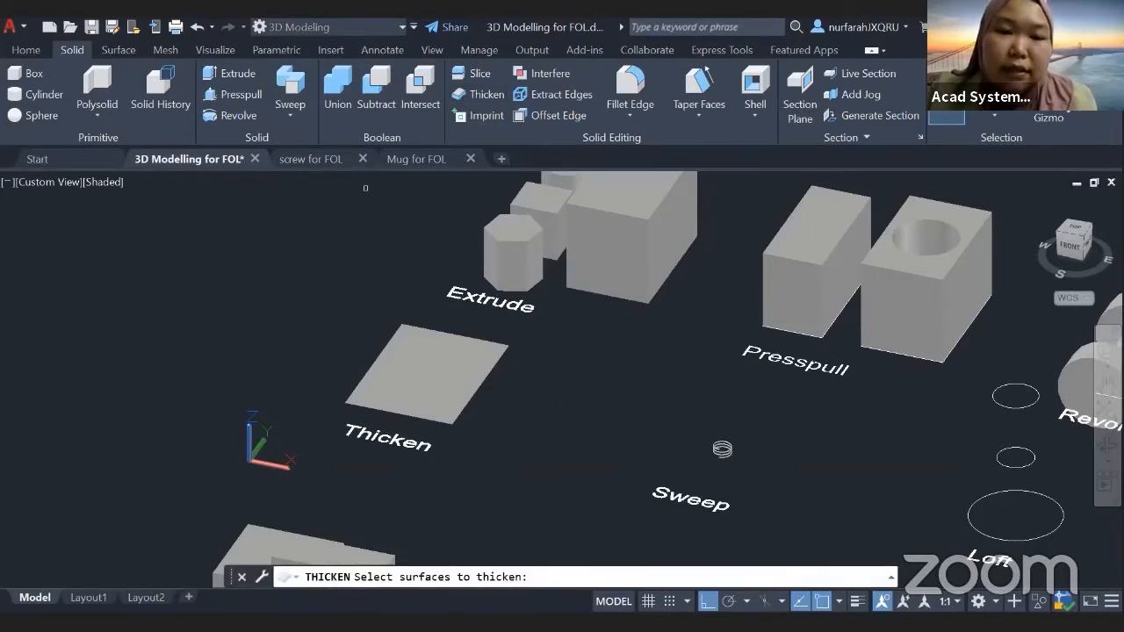
click(415, 376)
key(Return)
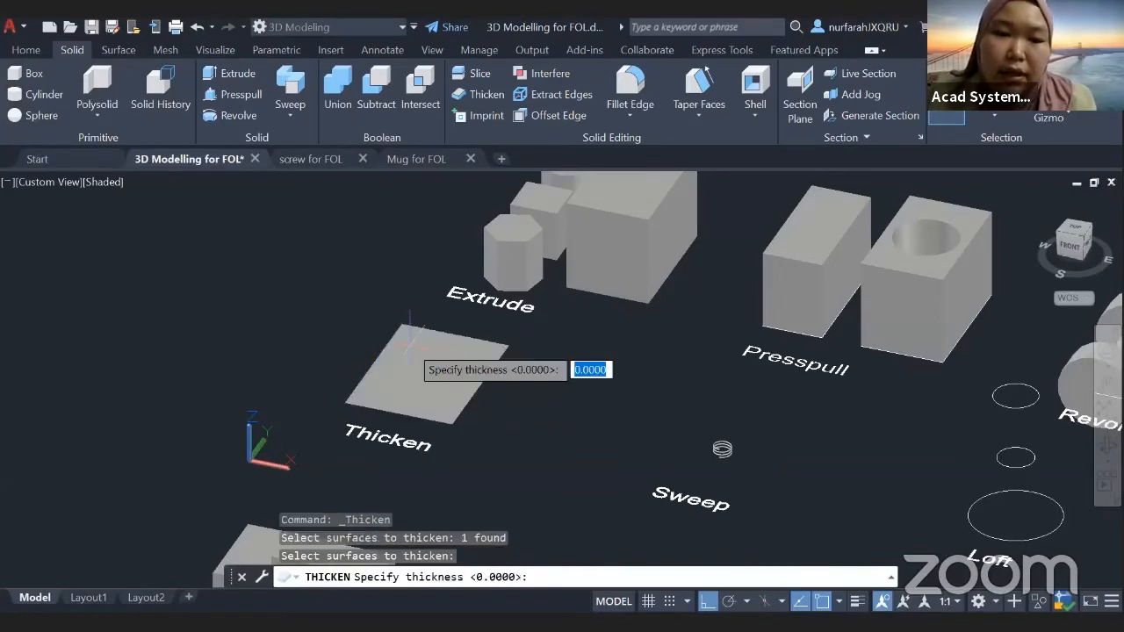
shift+middle_drag(415, 376, 410, 316)
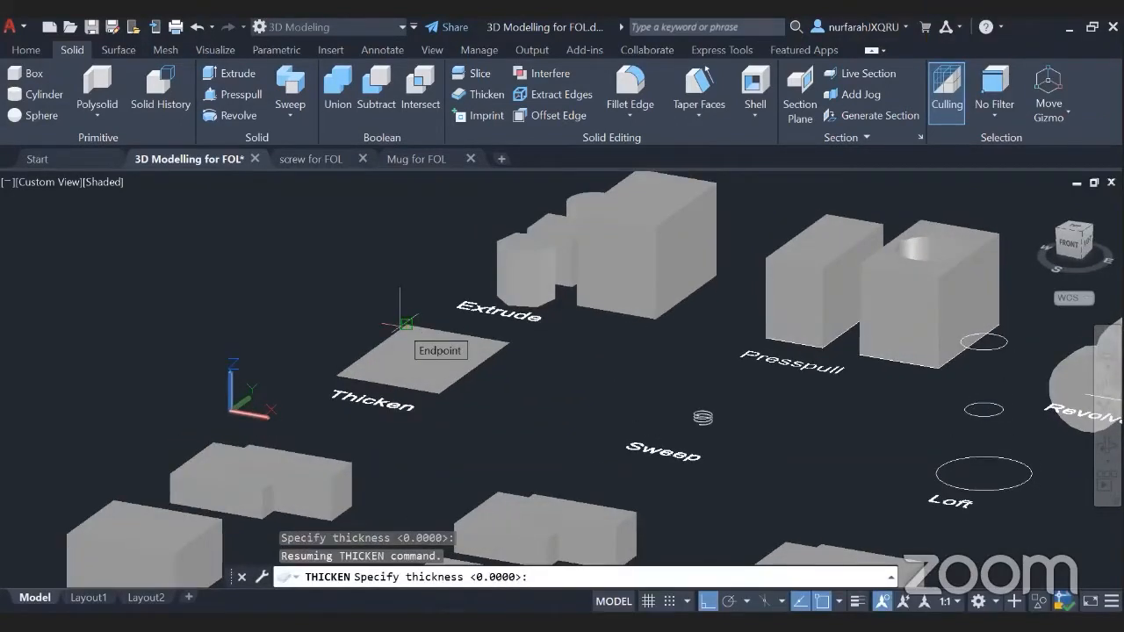
text(50)
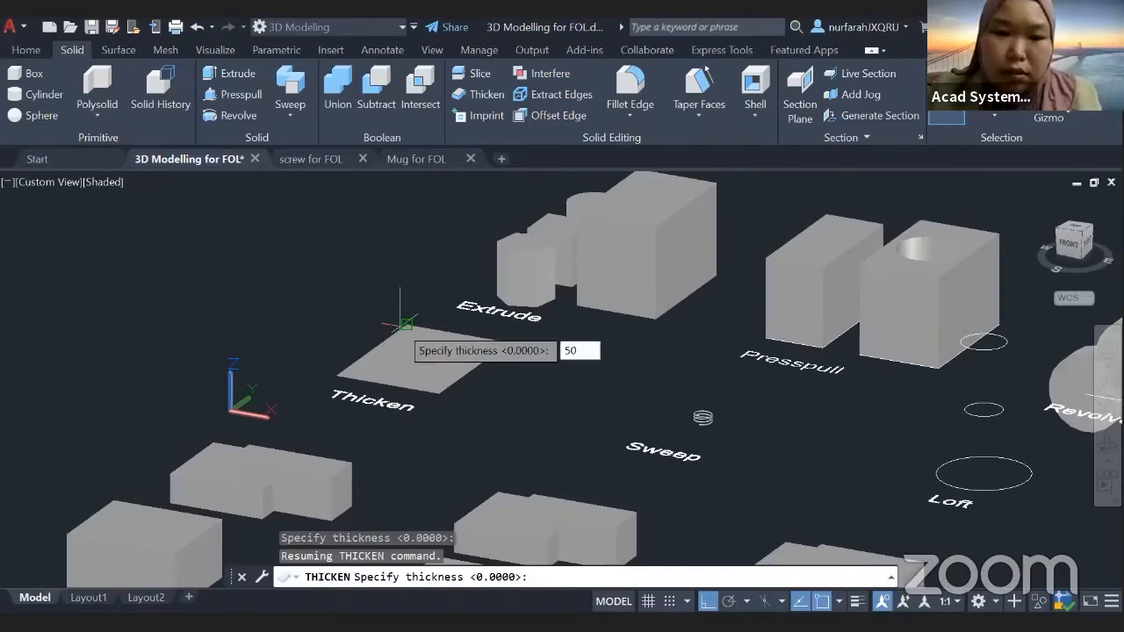
key(Return)
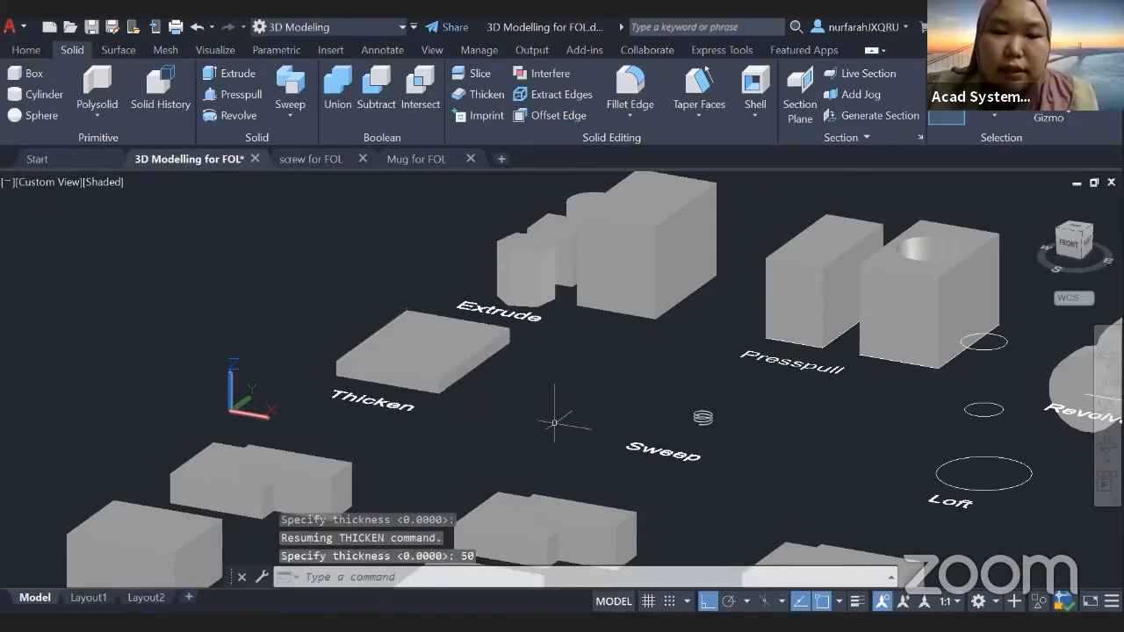
Step: Unite the two overlapping blocks above the Union label into a single solid
mouse_move(554, 422)
shift+middle_down()
mouse_move(597, 459)
mouse_move(554, 444)
shift+middle_up()
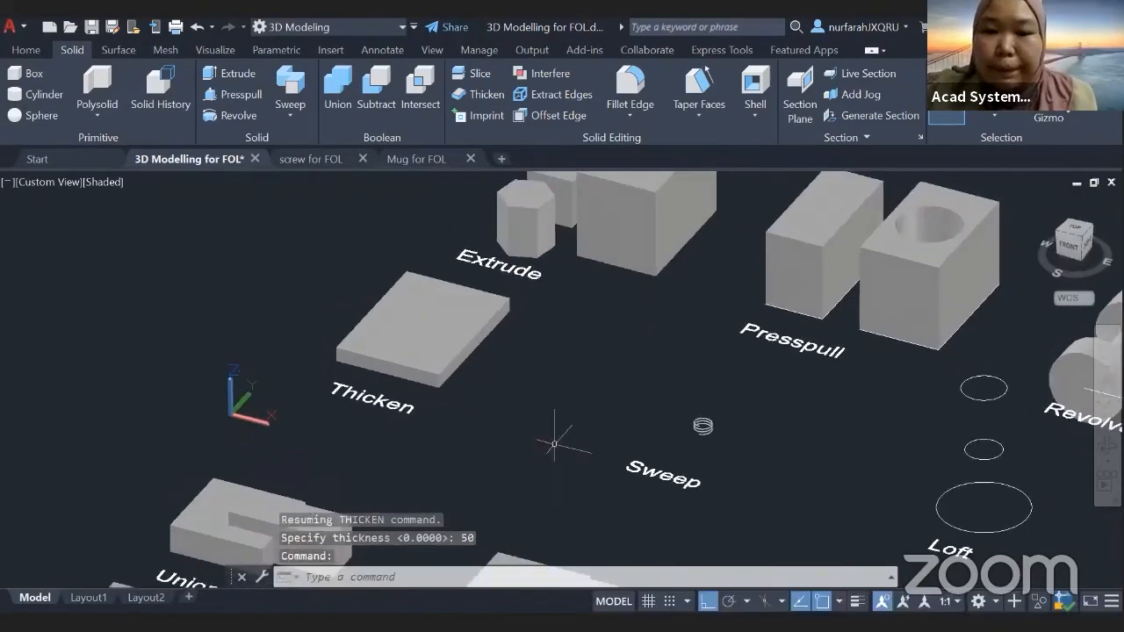
scroll(555, 444, down, 5)
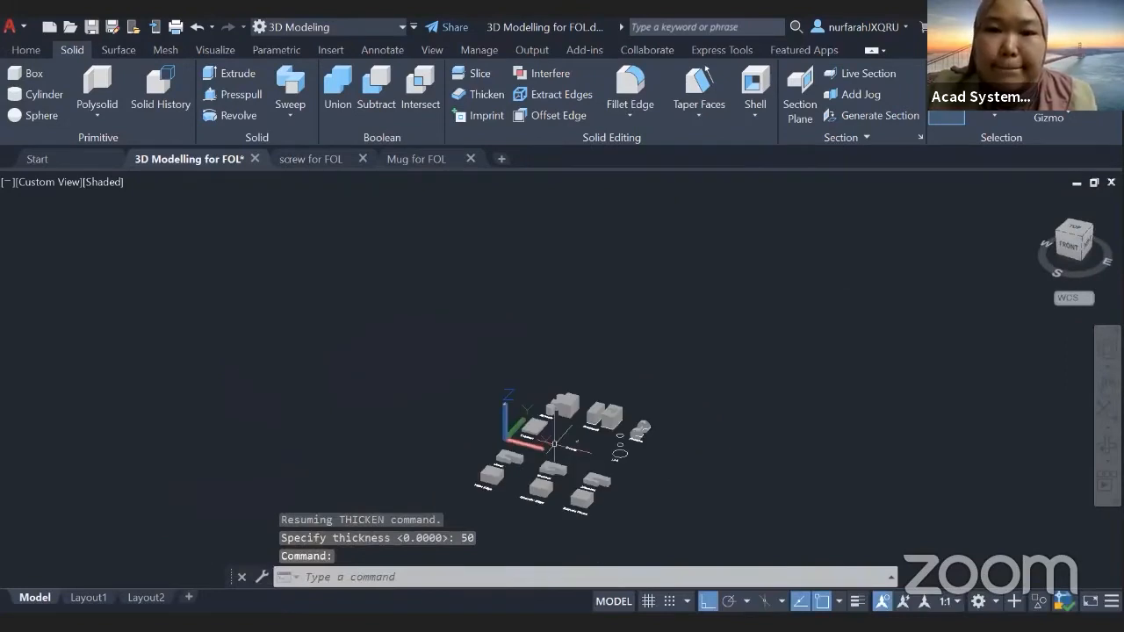
scroll(554, 443, up, 5)
middle_drag(605, 387, 583, 254)
shift+middle_drag(580, 359, 580, 392)
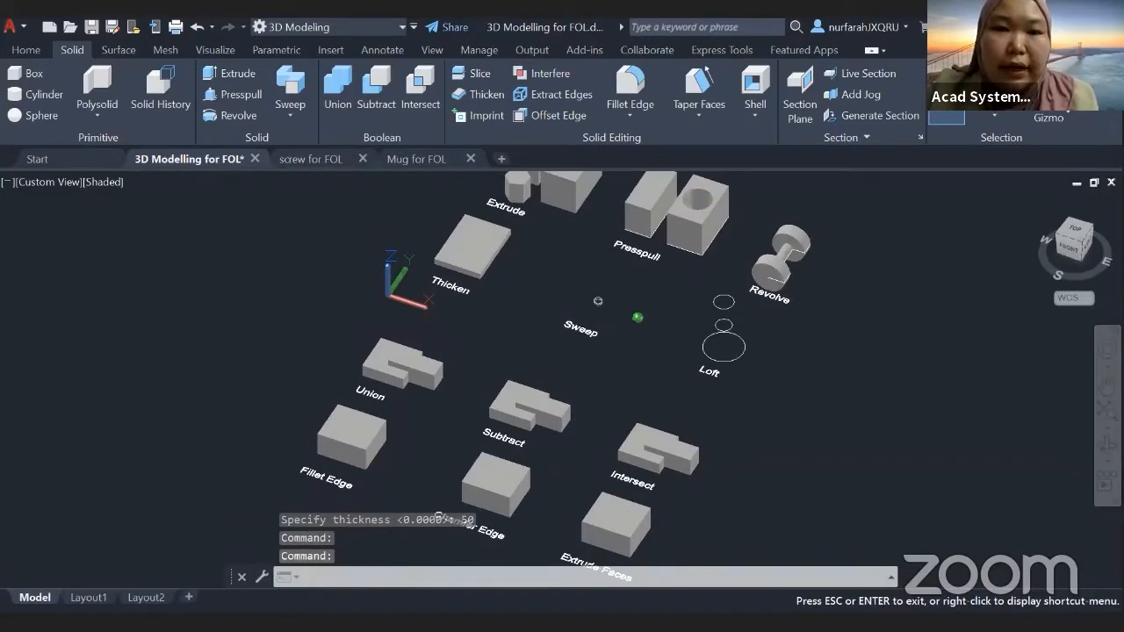
key(Escape)
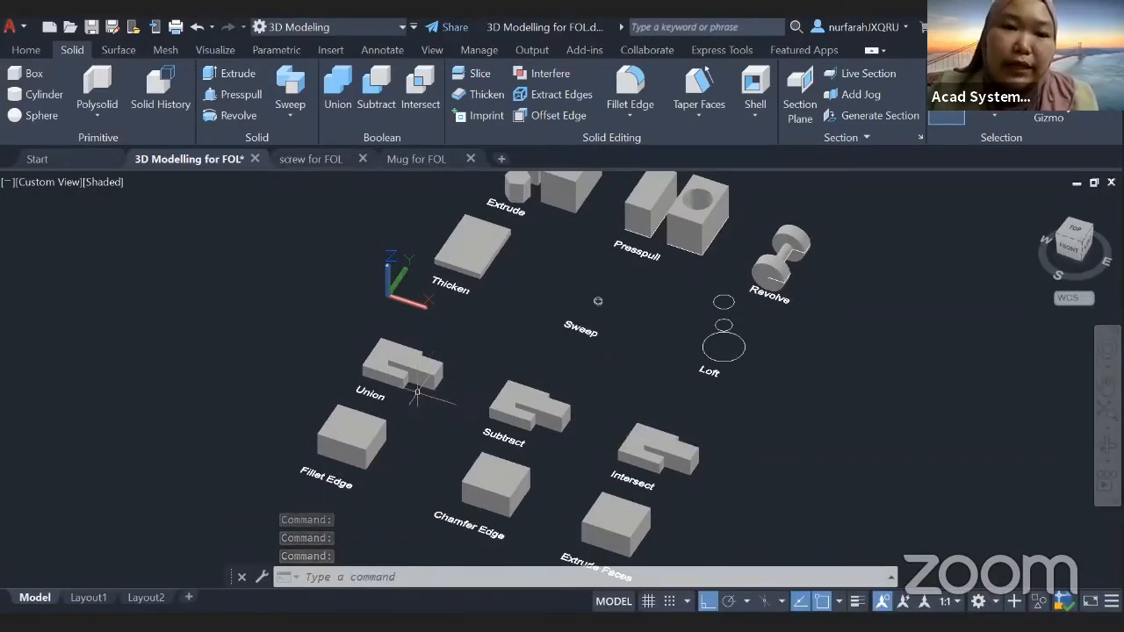
shift+middle_drag(422, 386, 459, 414)
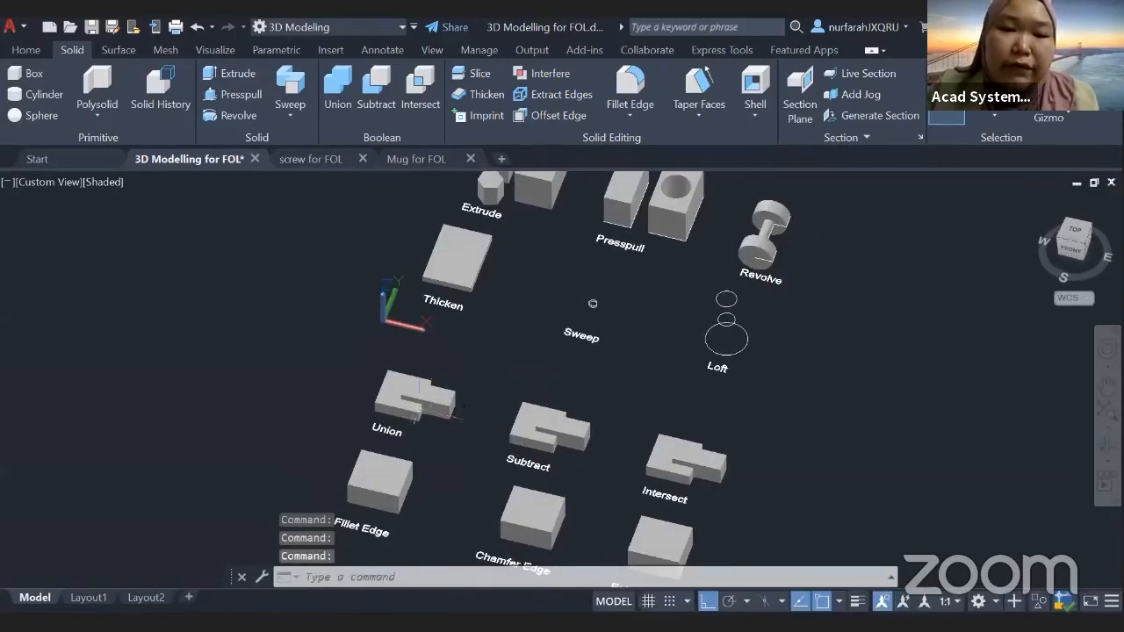
scroll(417, 395, up, 2)
scroll(406, 391, up, 1)
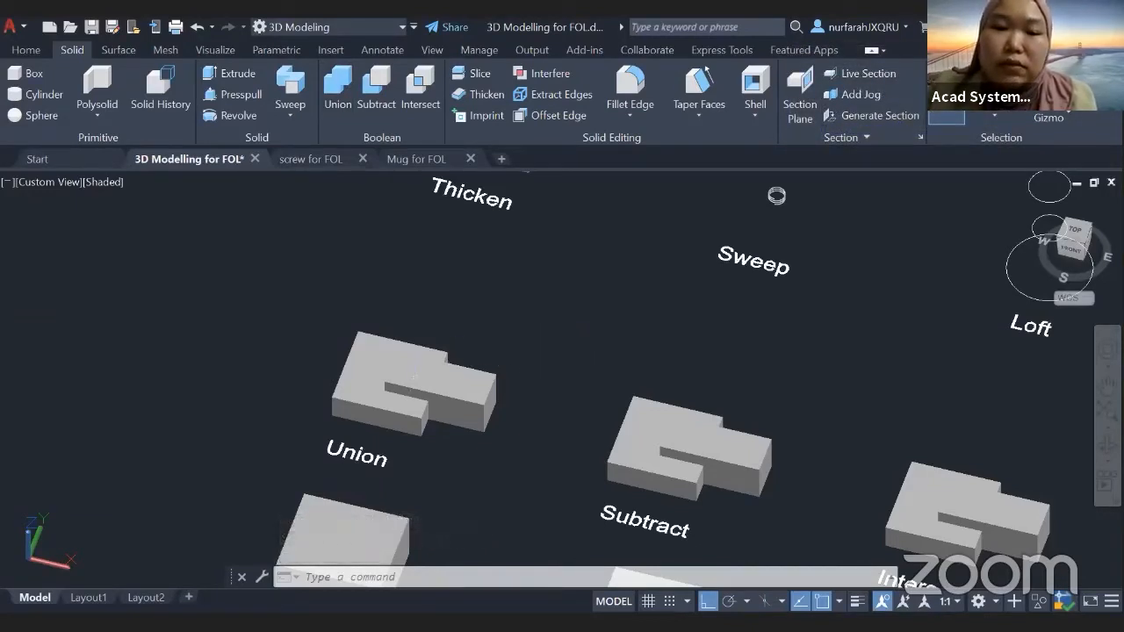
click(405, 386)
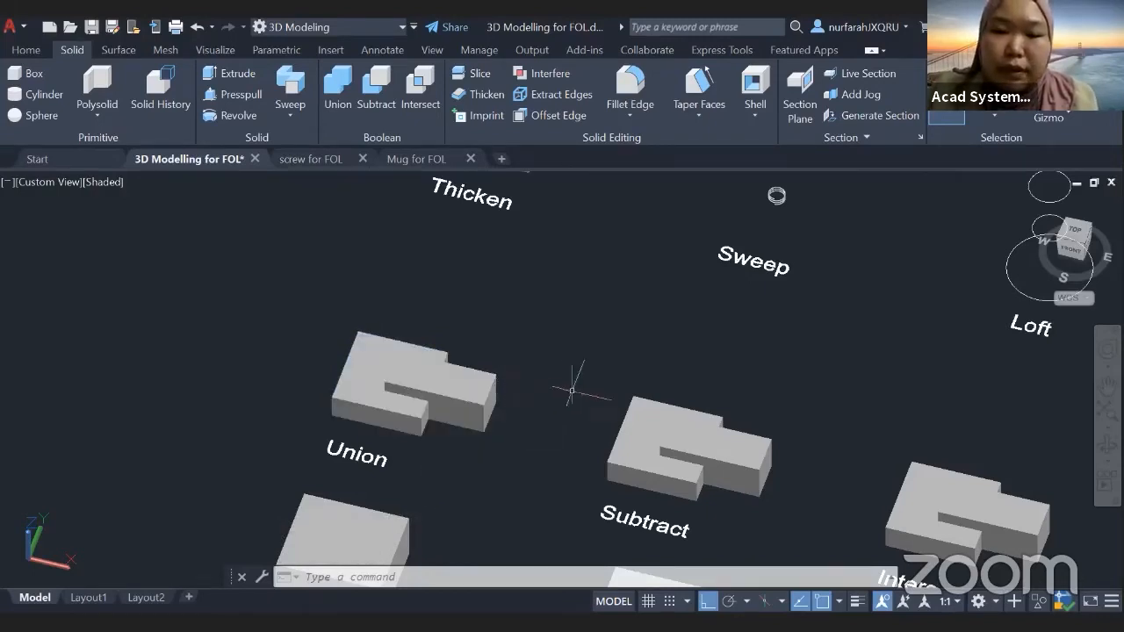
Step: Subtract the smaller protruding block from the larger block above the Subtract label
middle_drag(572, 392, 405, 256)
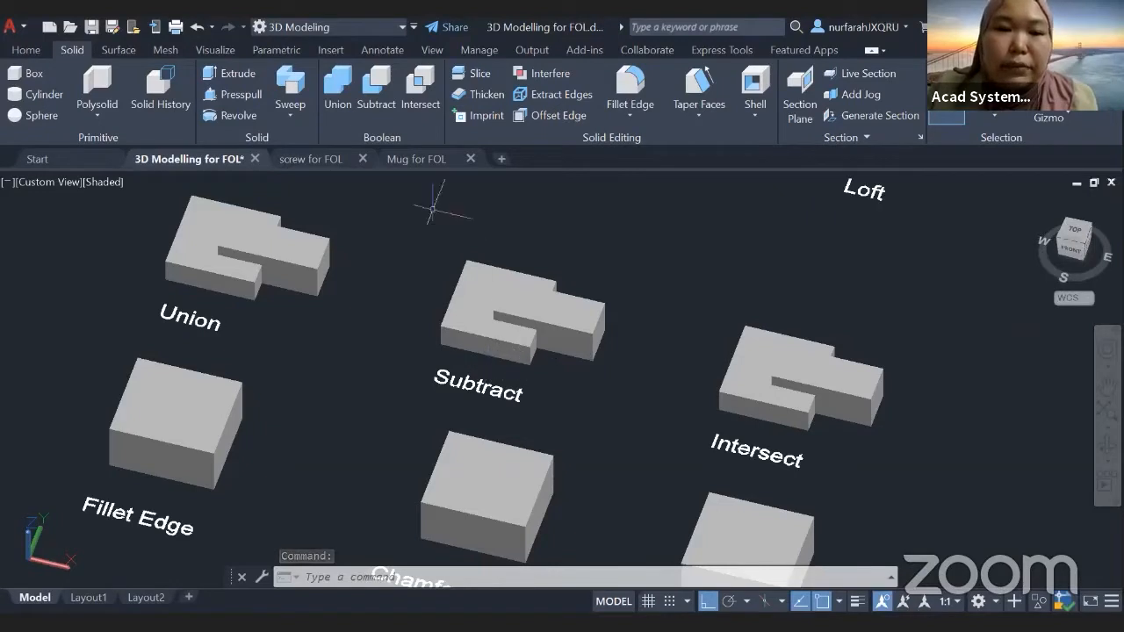
mouse_move(480, 287)
shift+middle_down()
mouse_move(465, 276)
mouse_move(474, 295)
shift+middle_up()
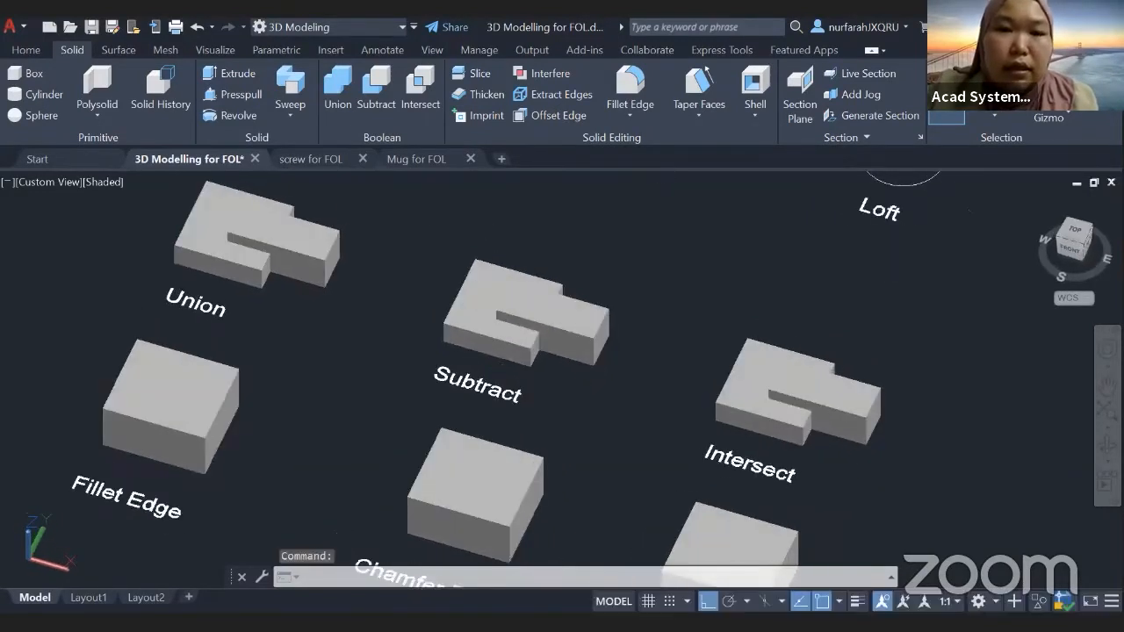
click(373, 102)
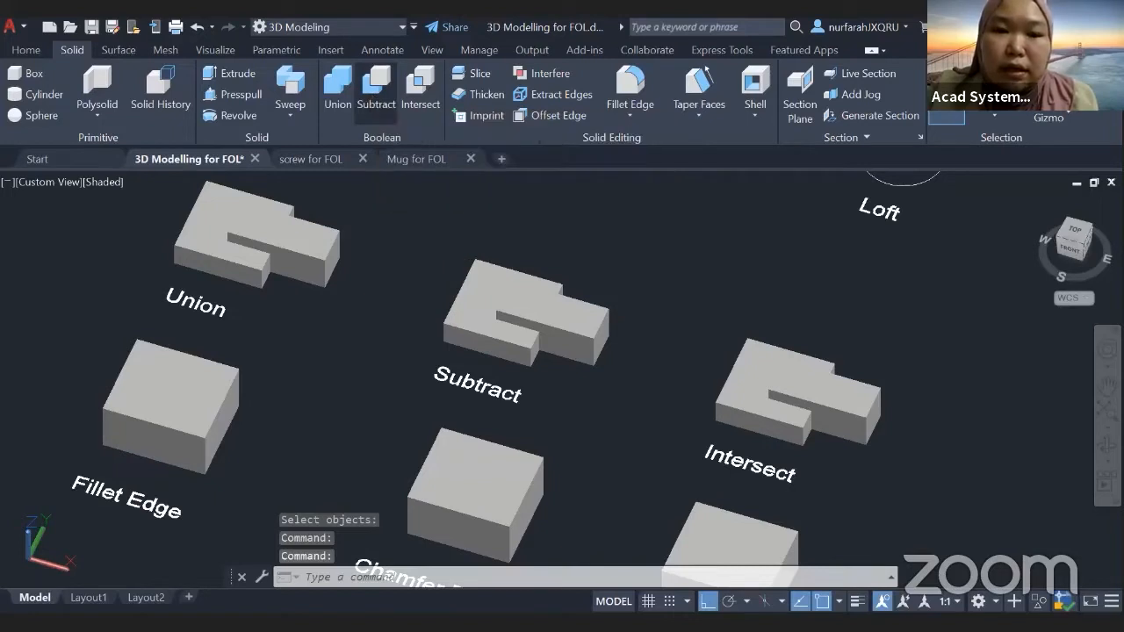
click(475, 292)
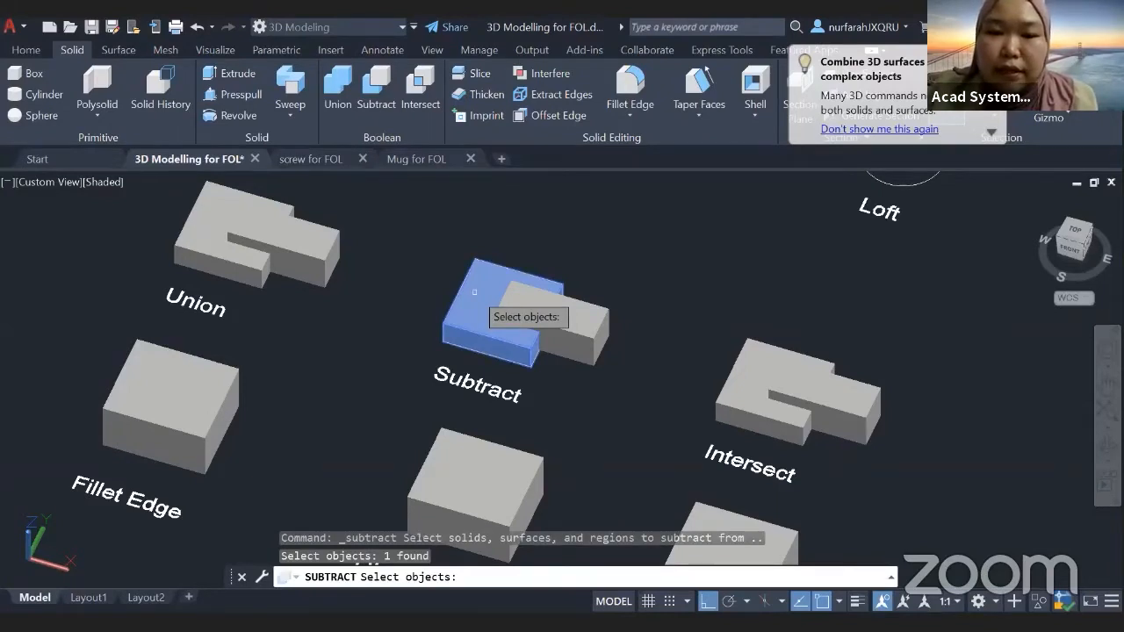
key(Return)
key(Return)
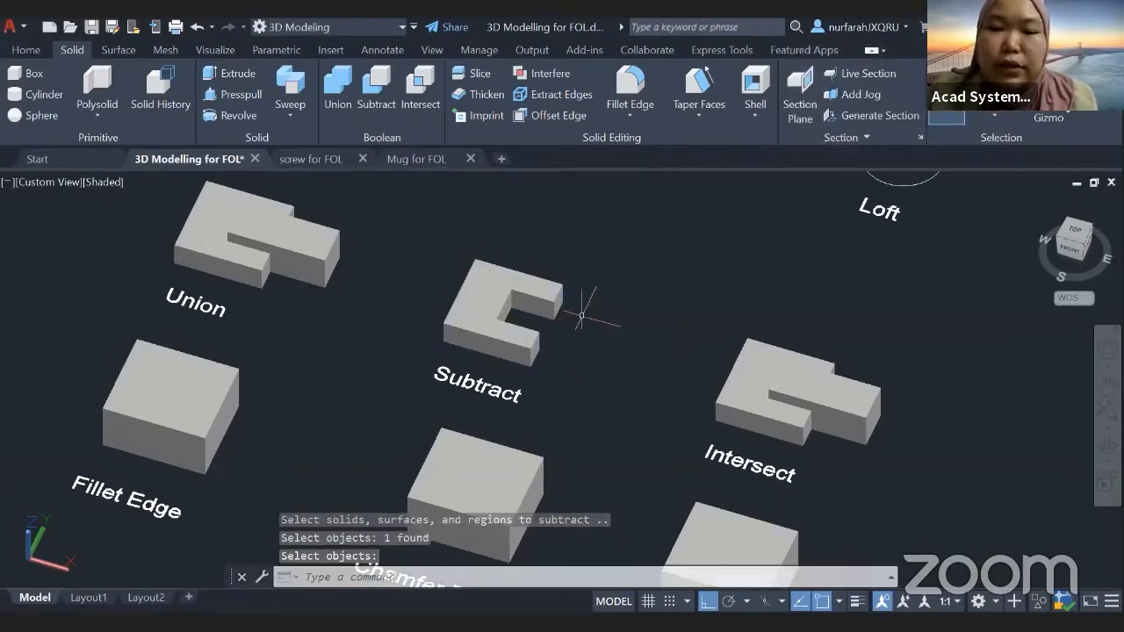
shift+middle_drag(580, 320, 568, 344)
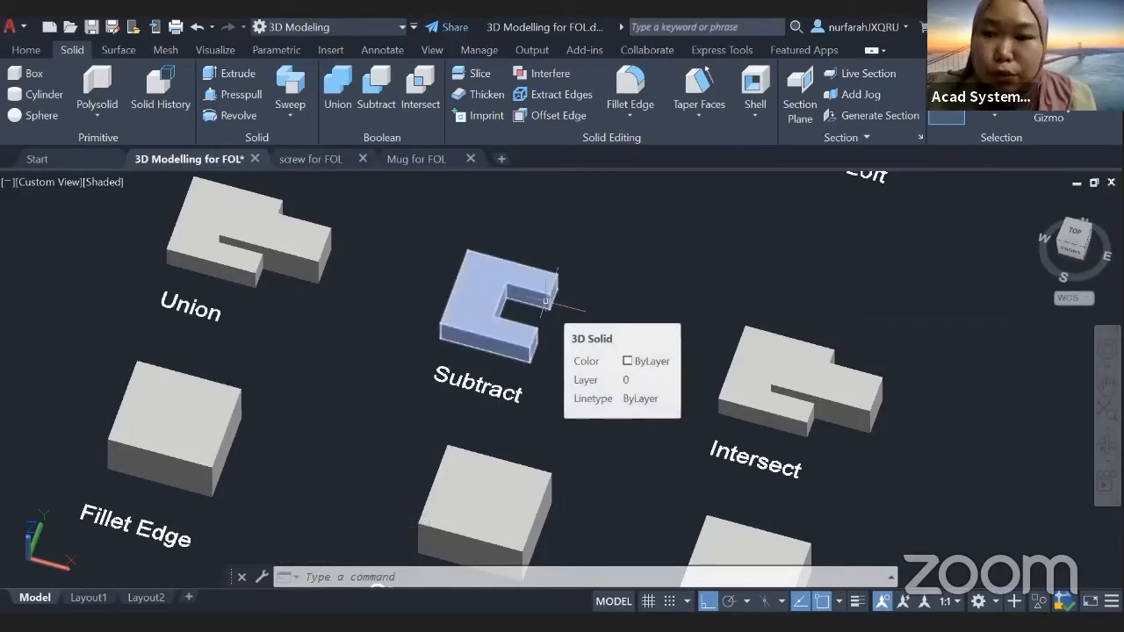
Step: Undo the subtraction of the smaller block from the larger block
key(ctrl+z)
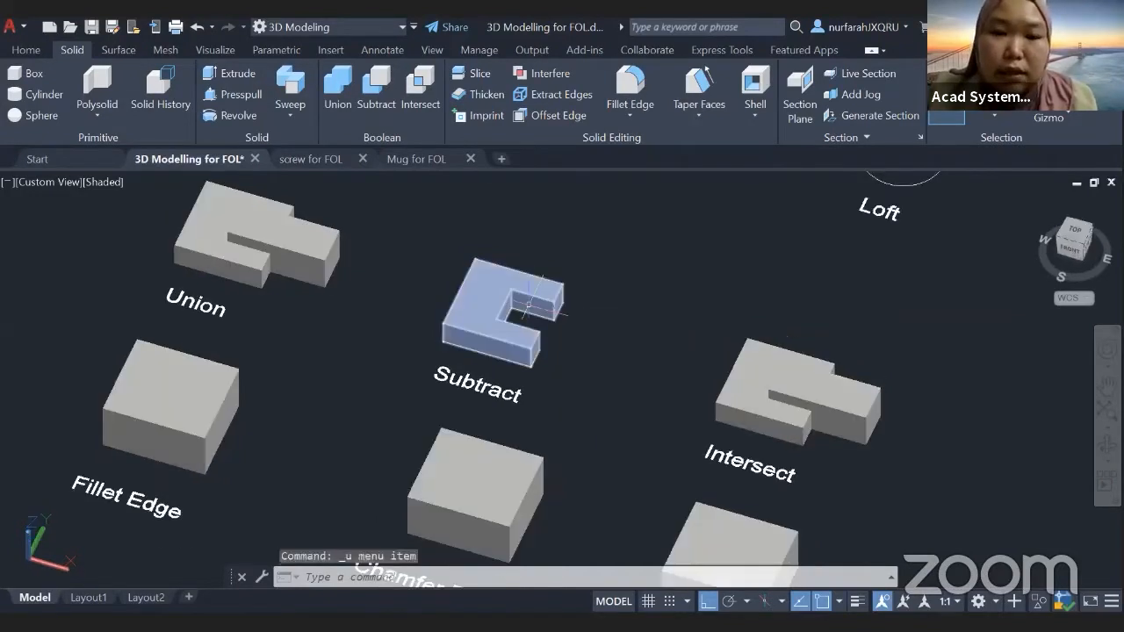
key(ctrl+z)
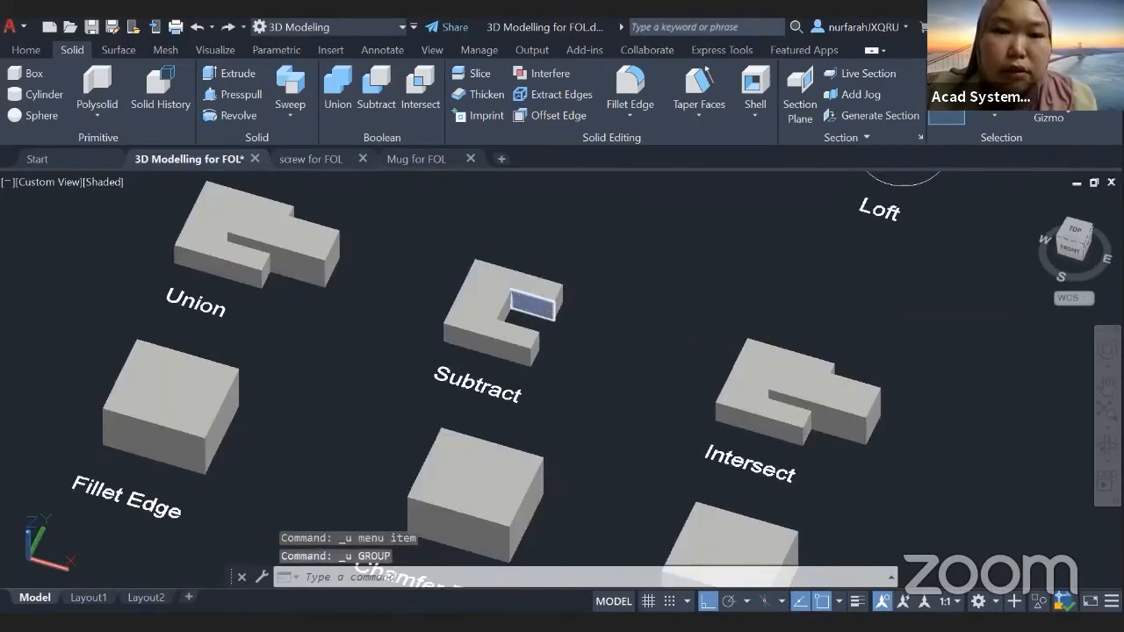
key(ctrl+z)
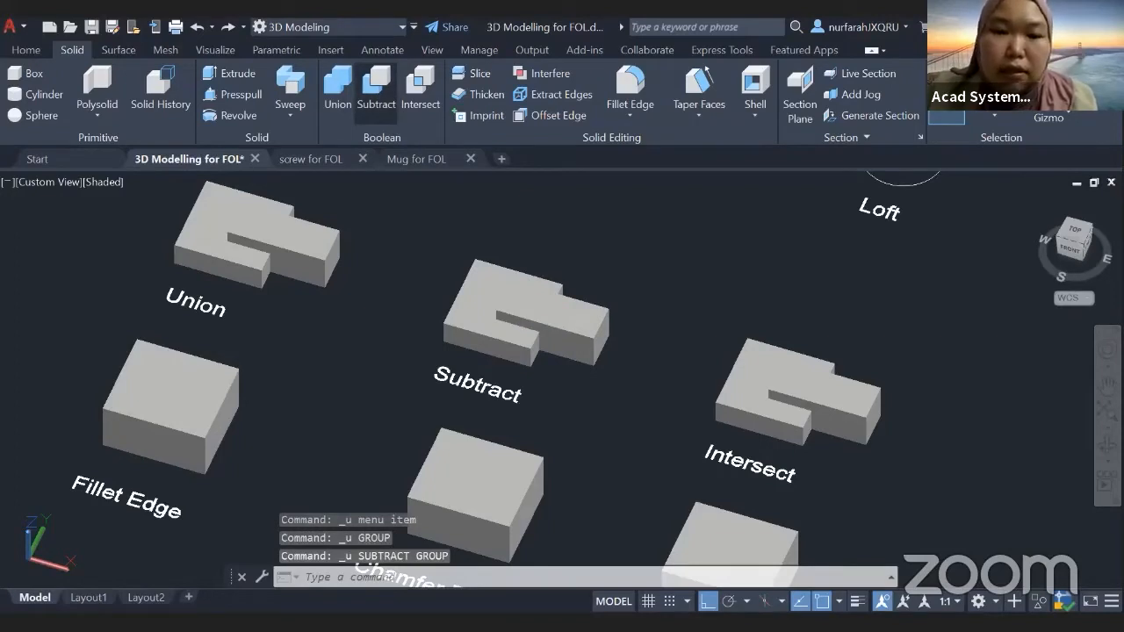
Step: Subtract the larger block from the smaller protruding block above the Subtract label, reversing the selection order
click(376, 88)
click(463, 307)
key(Return)
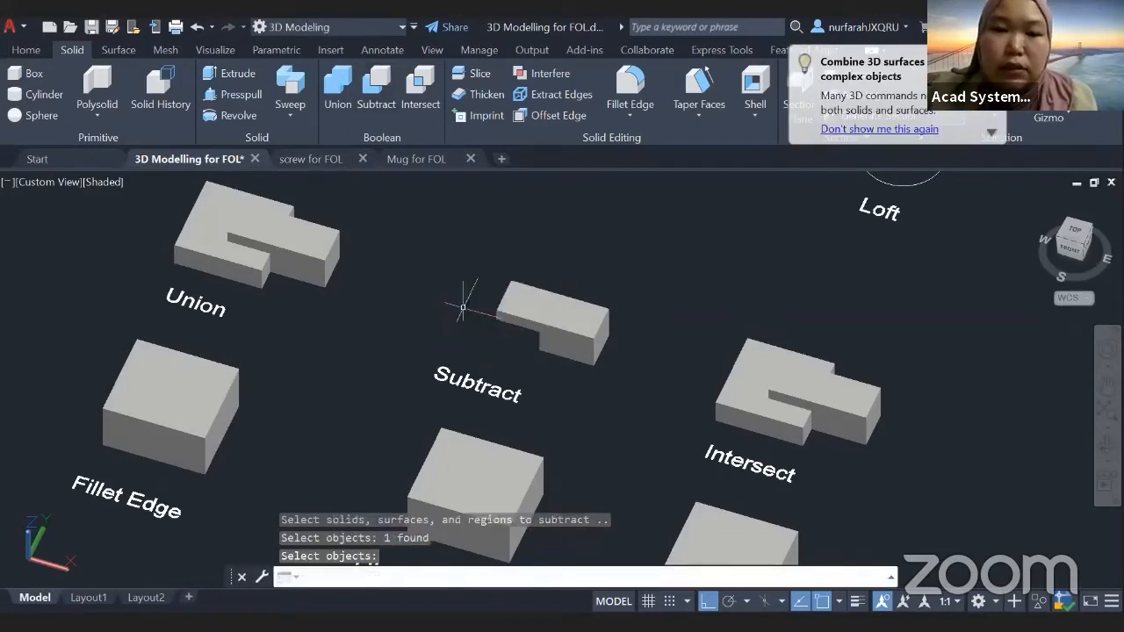
Step: Intersect the two overlapping blocks above the Intersect label so that only their common volume is kept
shift+middle_drag(585, 376, 530, 287)
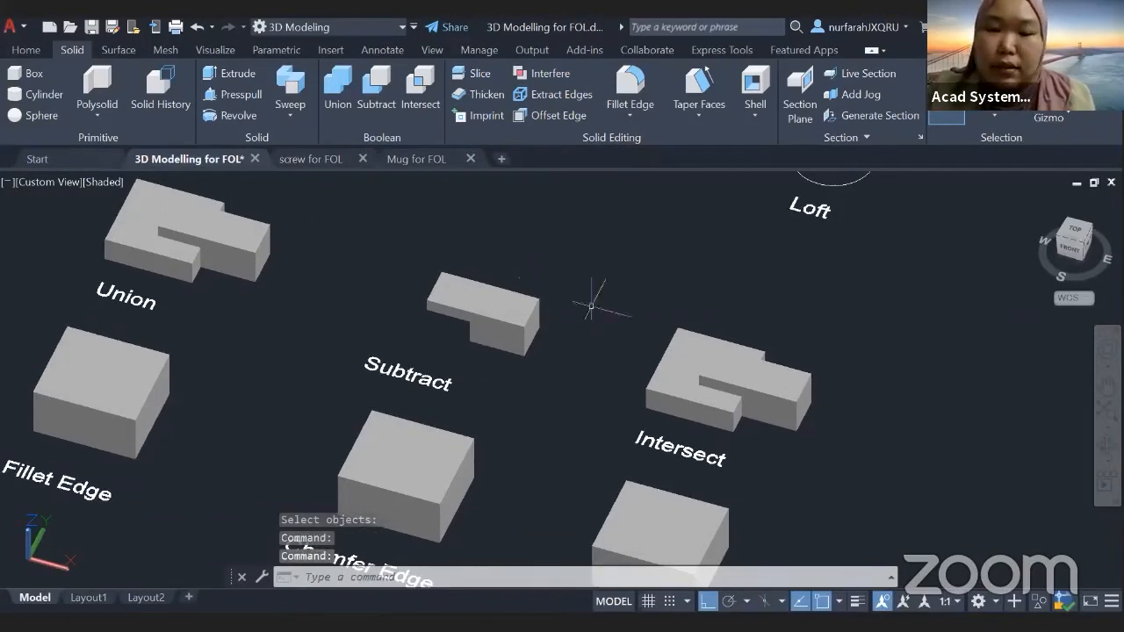
middle_drag(626, 324, 509, 281)
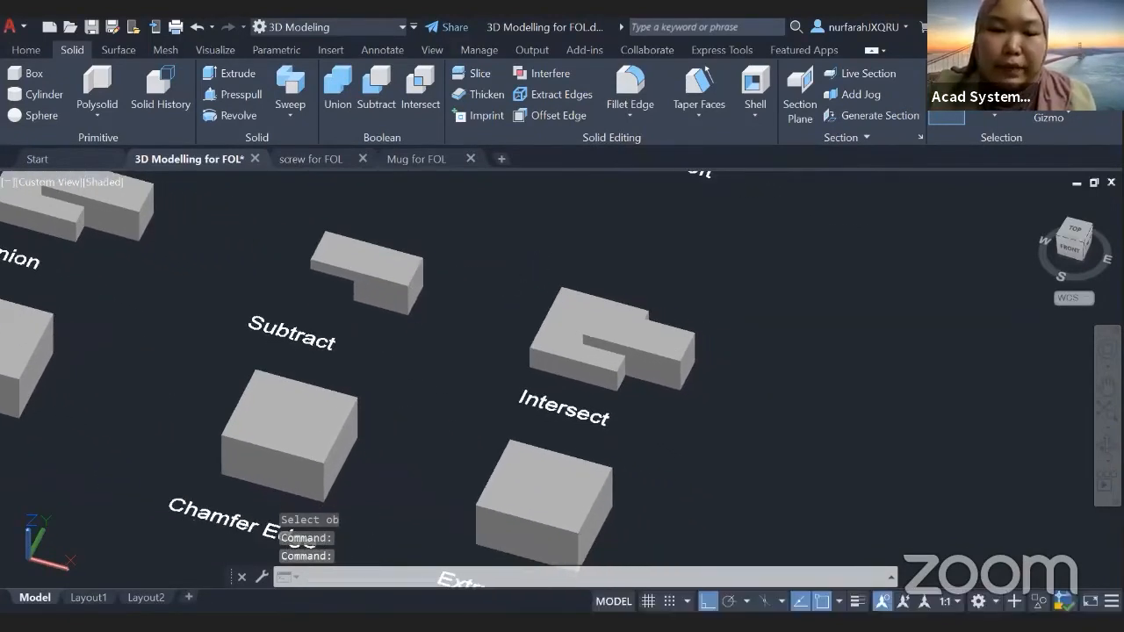
shift+middle_drag(527, 319, 543, 351)
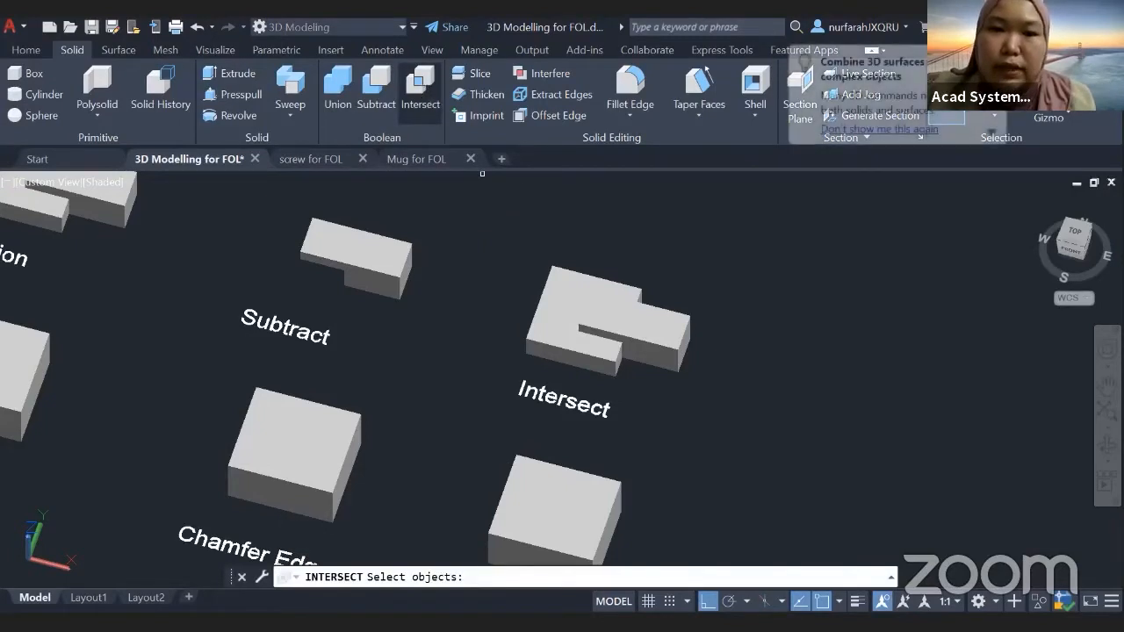
click(557, 316)
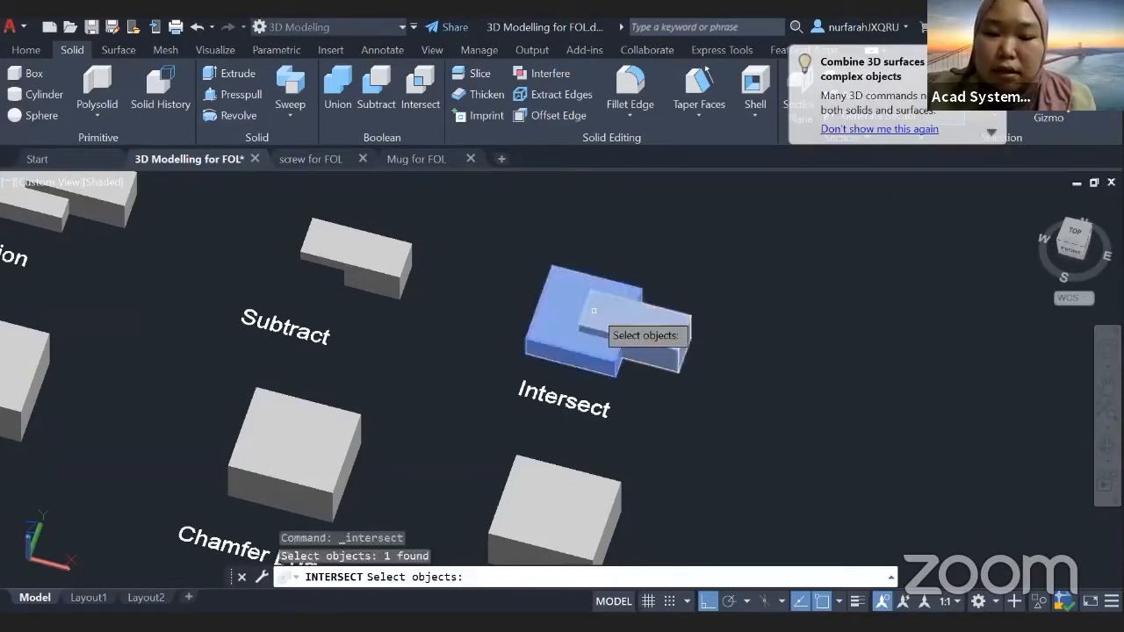
key(Return)
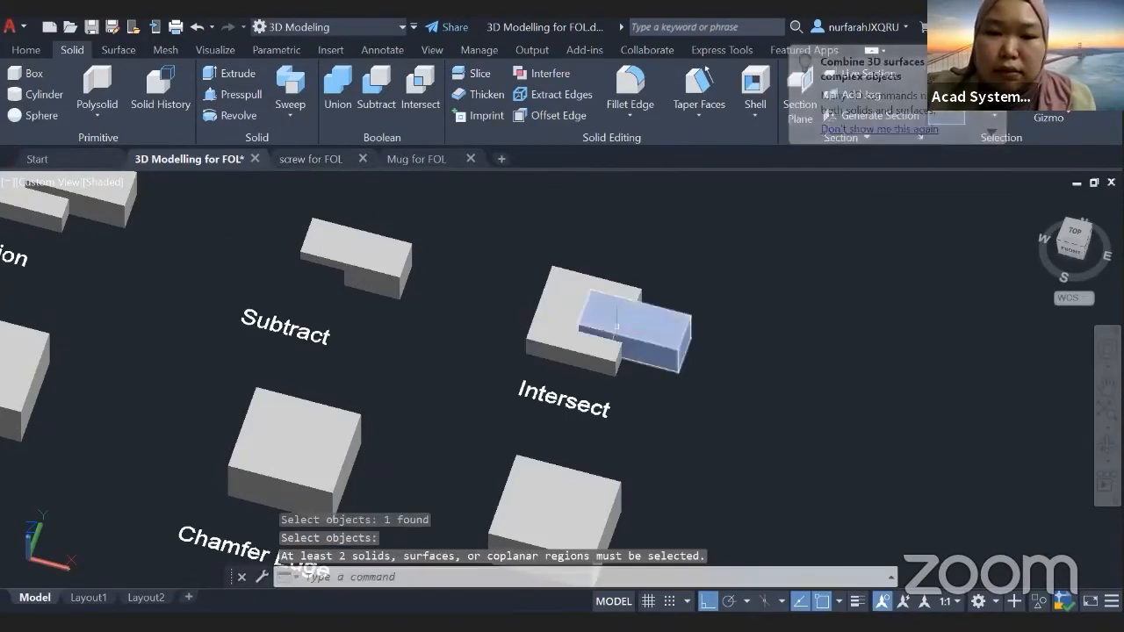
click(617, 326)
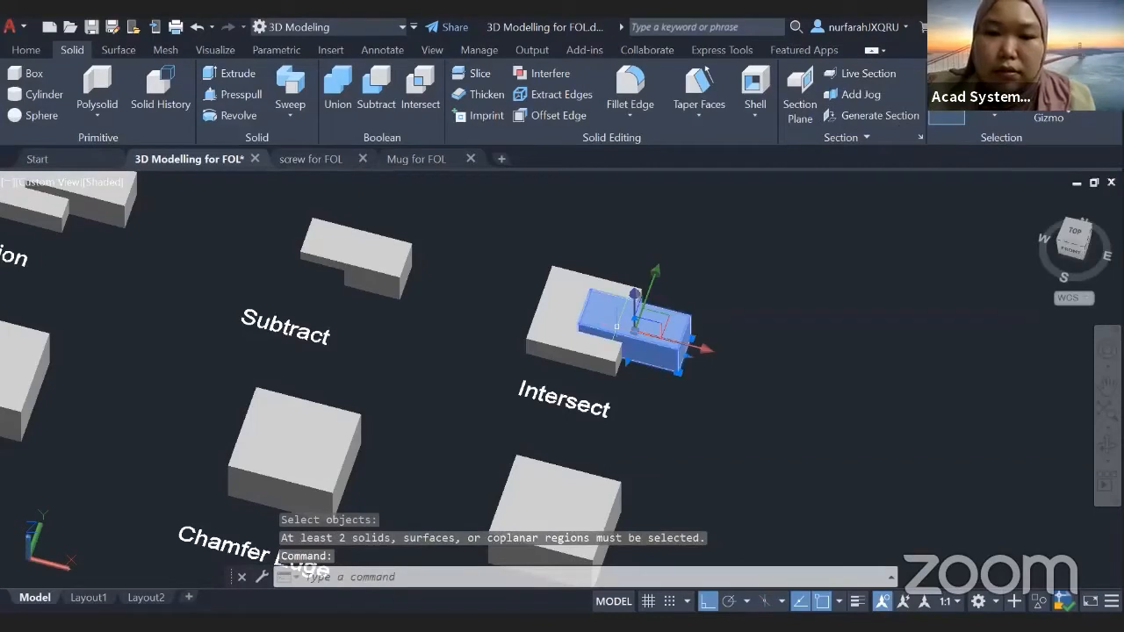
key(Return)
click(644, 341)
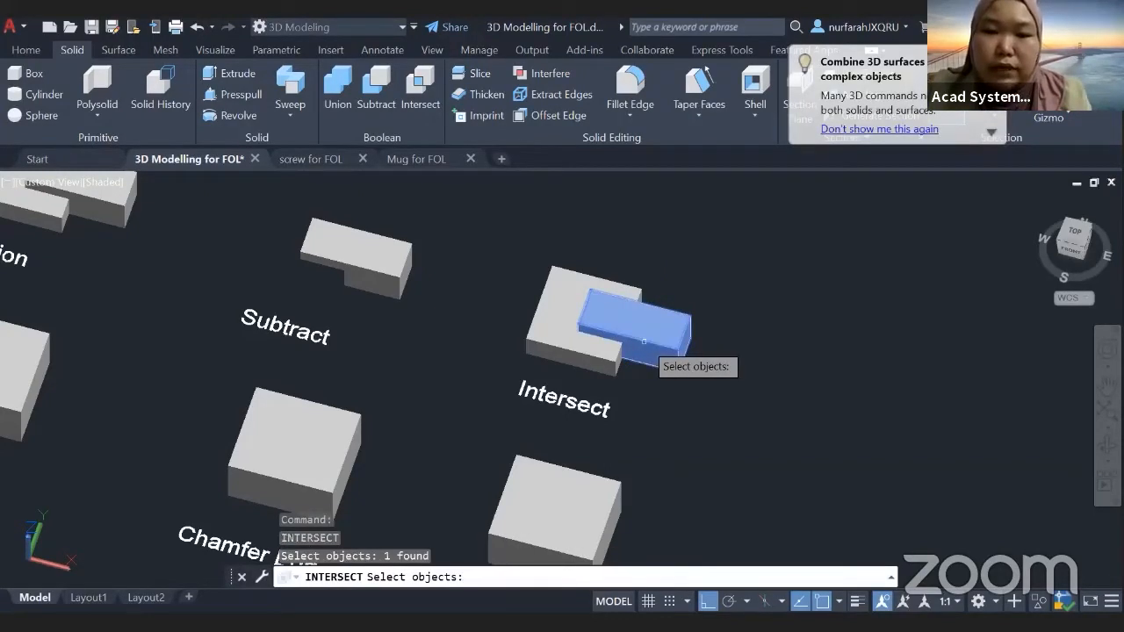
click(628, 362)
key(Return)
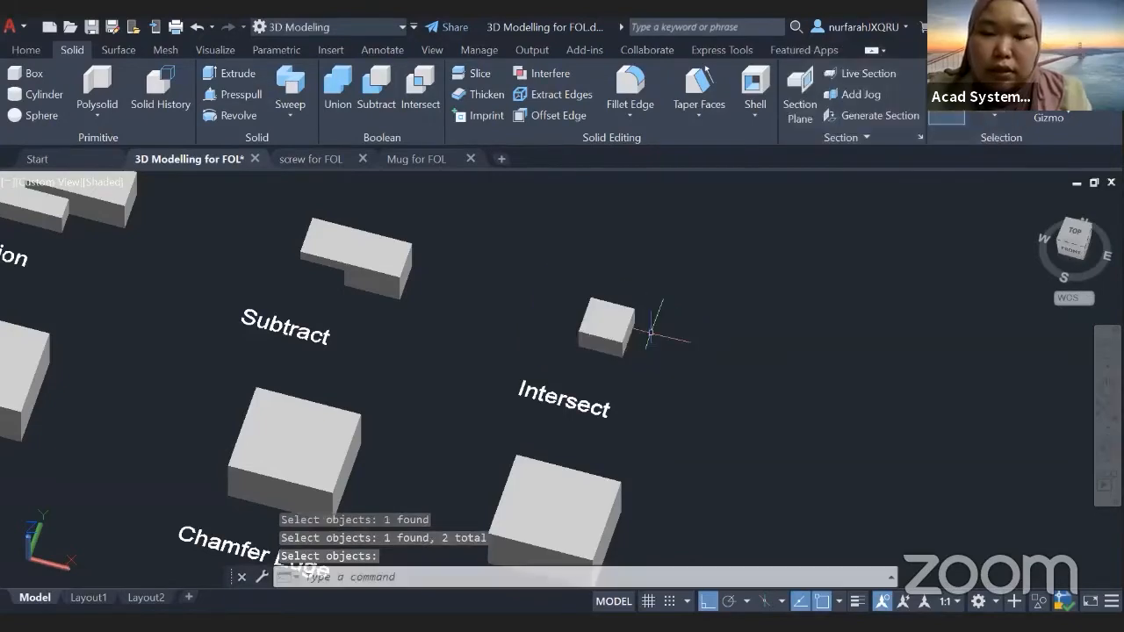
Step: Try a fillet with radius 30 on the right edge of the top face of the Fillet Edge block and inspect its preview
mouse_move(657, 345)
shift+middle_down()
mouse_move(658, 381)
mouse_move(655, 326)
mouse_move(620, 329)
mouse_move(627, 347)
mouse_move(650, 347)
mouse_move(653, 358)
shift+middle_up()
scroll(624, 355, up, 2)
scroll(623, 352, up, 2)
scroll(623, 351, down, 4)
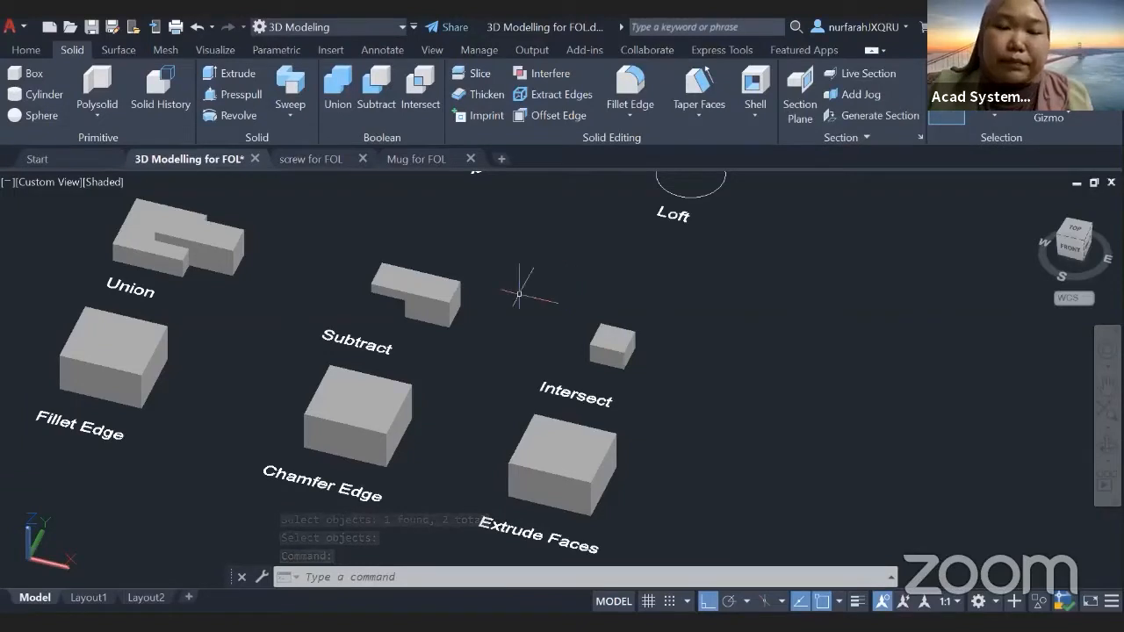
middle_drag(519, 295, 612, 283)
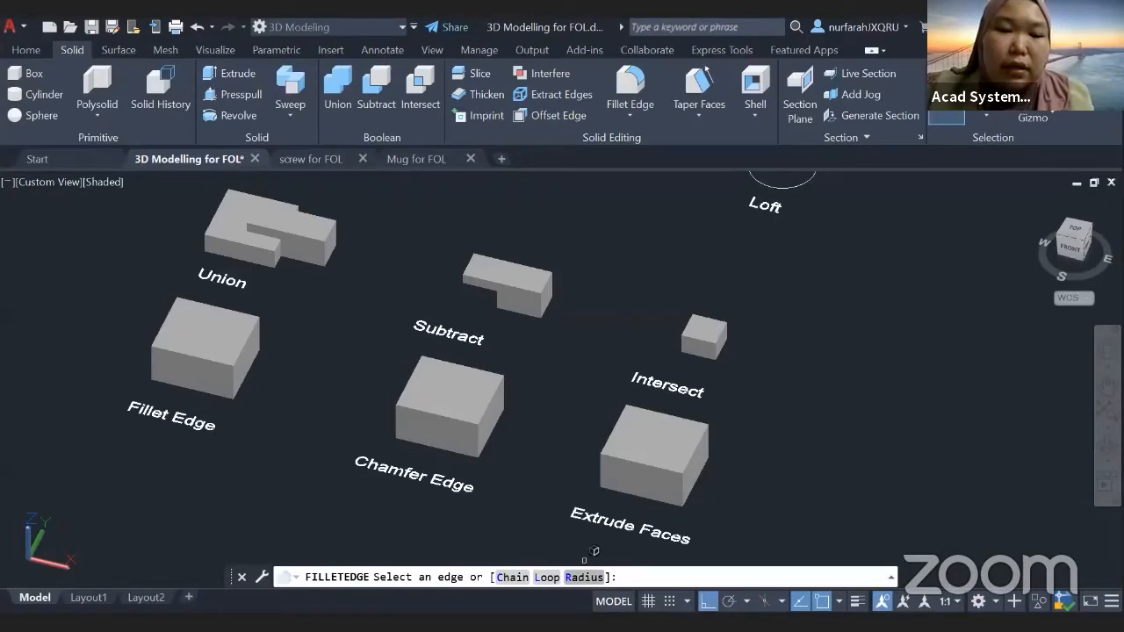
text(r)
key(Return)
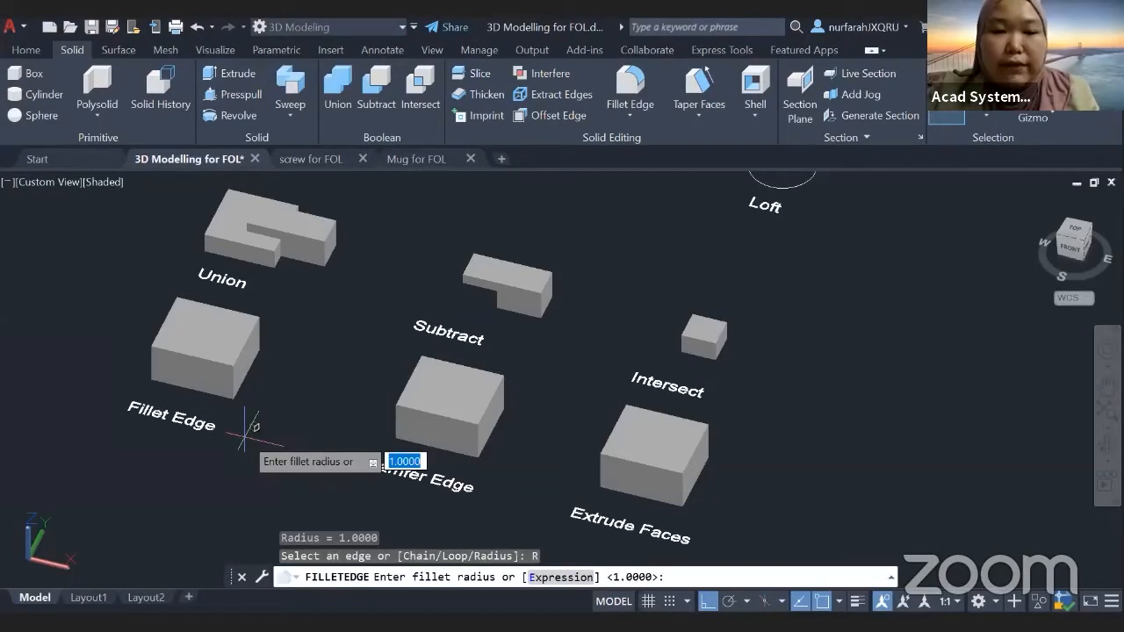
text(30)
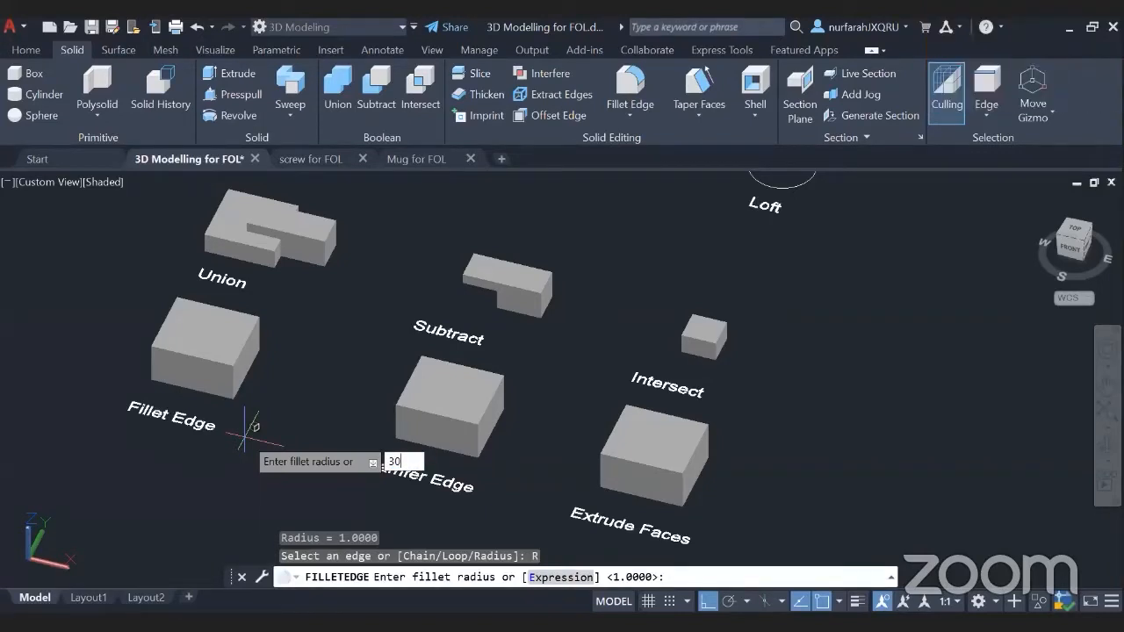
key(Return)
click(253, 334)
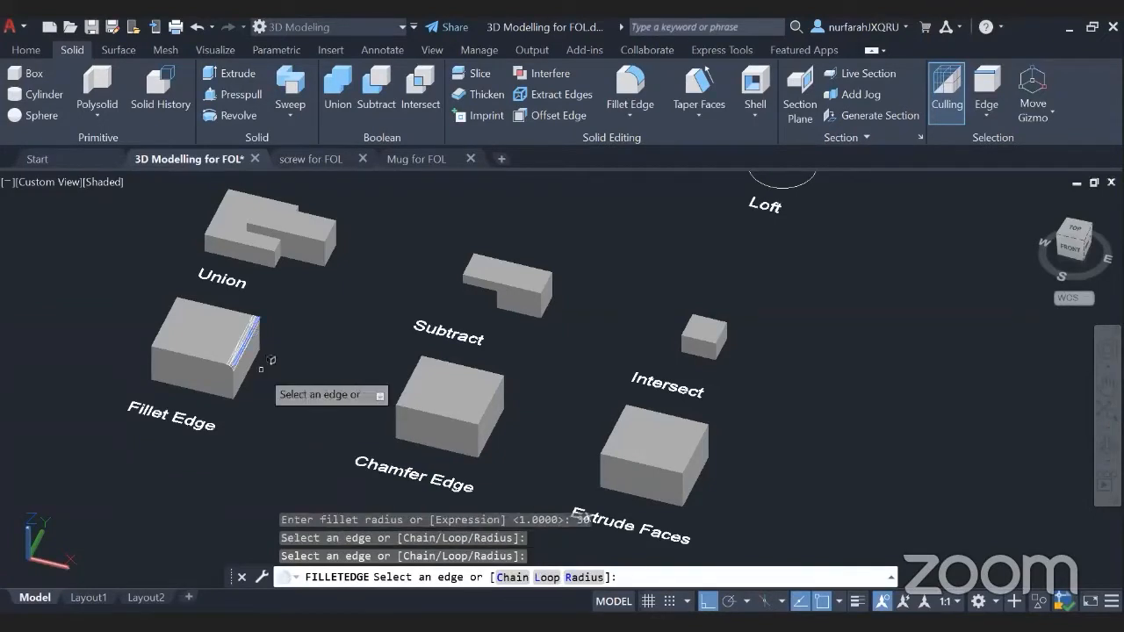
key(Return)
scroll(266, 362, up, 6)
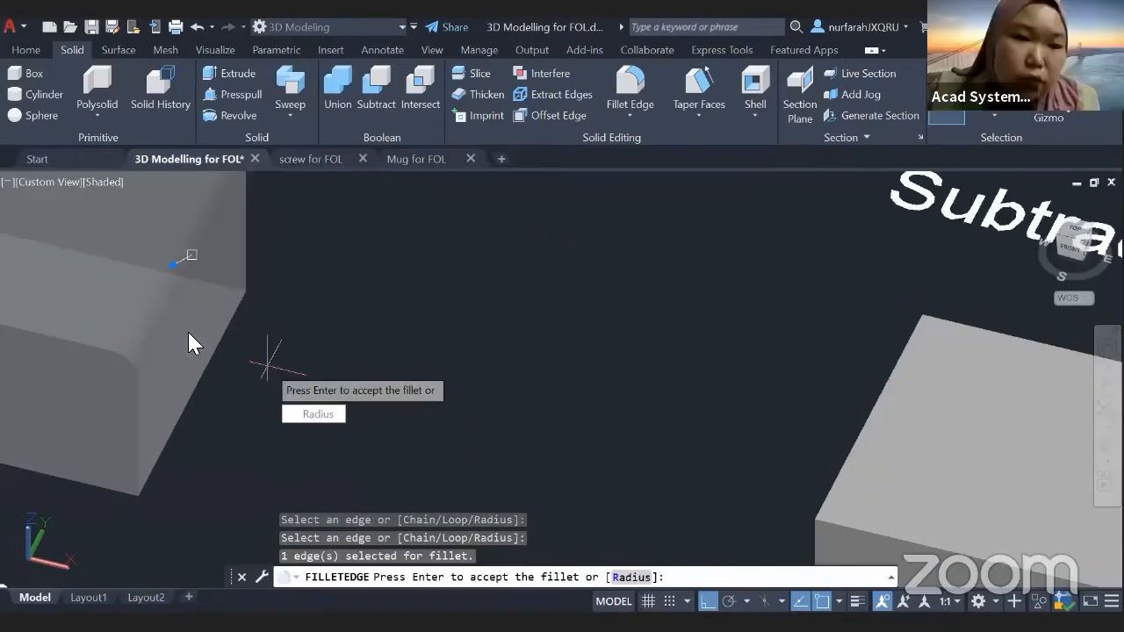
scroll(189, 329, down, 5)
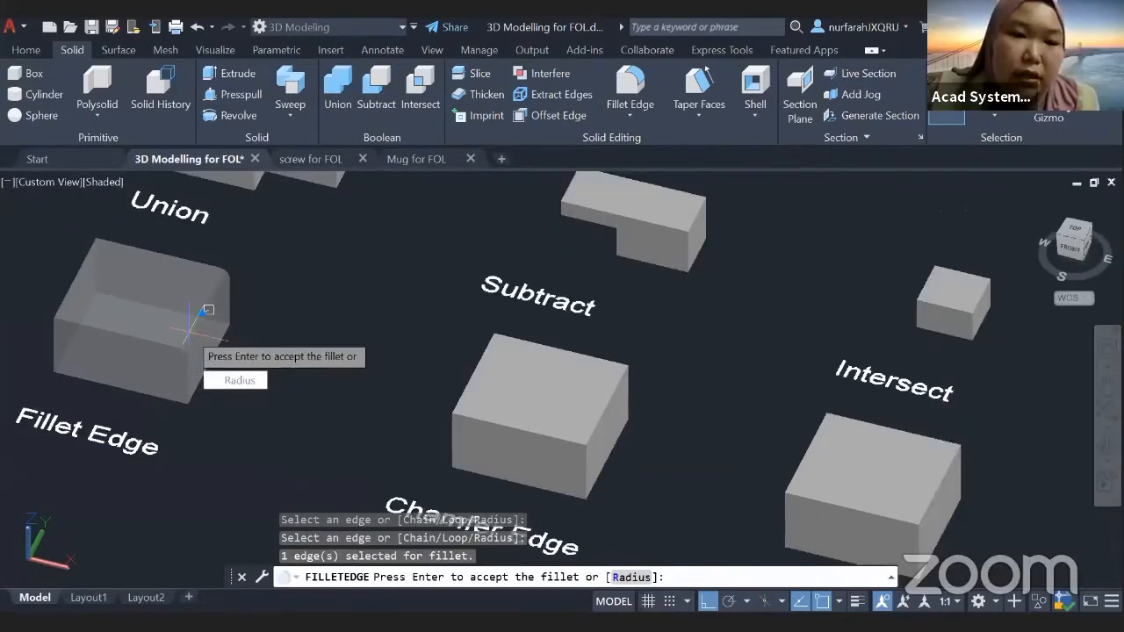
scroll(184, 329, down, 3)
mouse_move(183, 328)
shift+middle_down()
mouse_move(223, 321)
mouse_move(193, 324)
mouse_move(185, 340)
shift+middle_up()
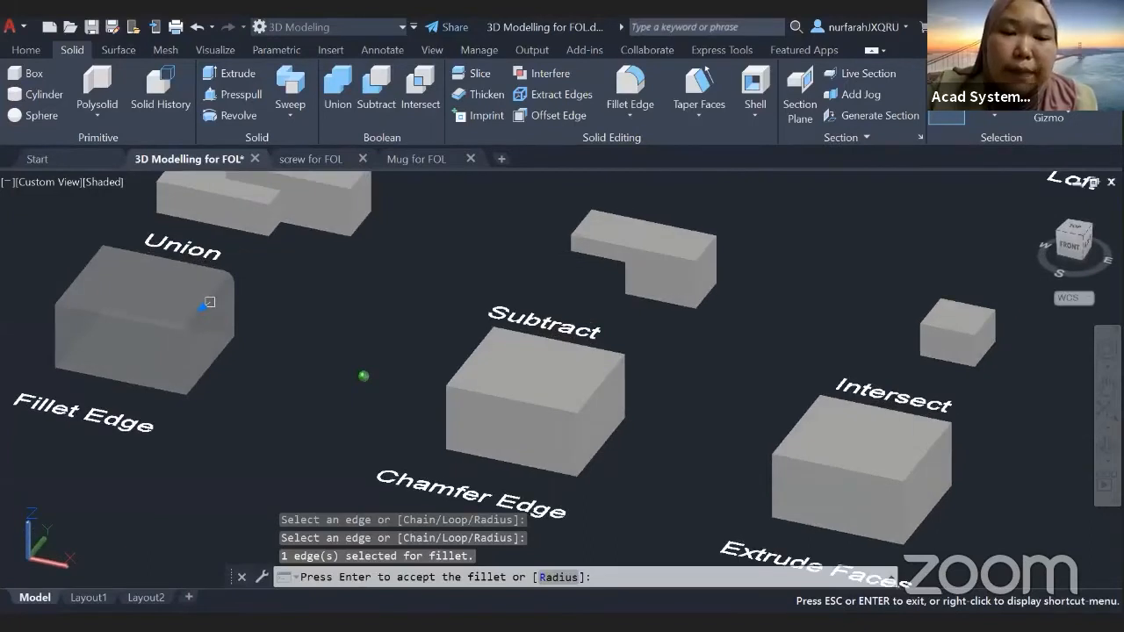
shift+middle_drag(303, 303, 303, 322)
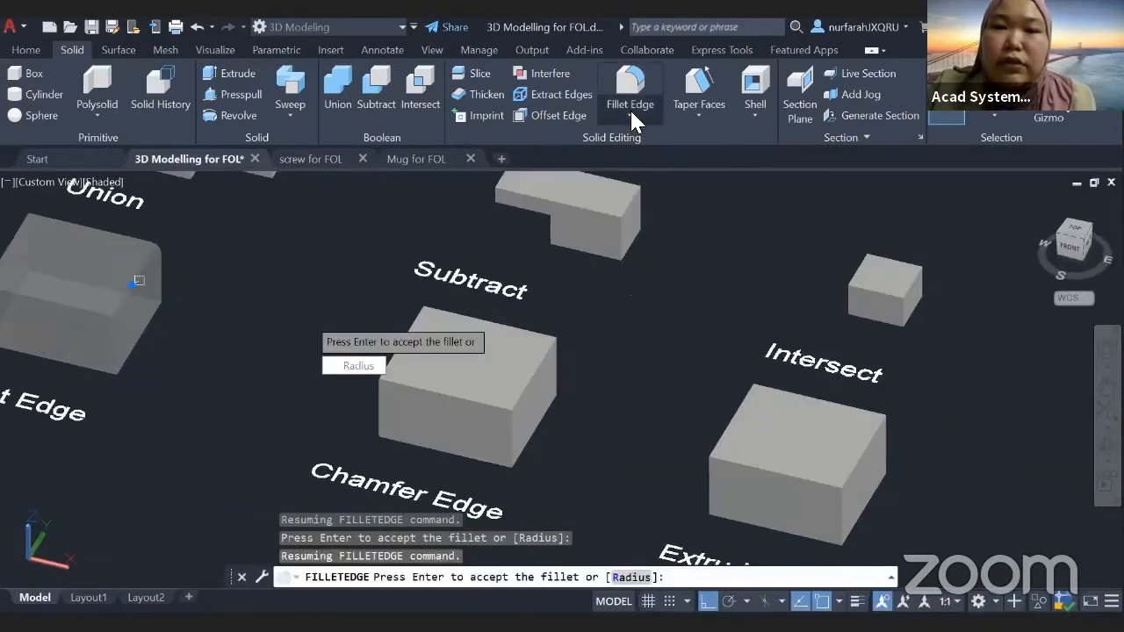
click(631, 112)
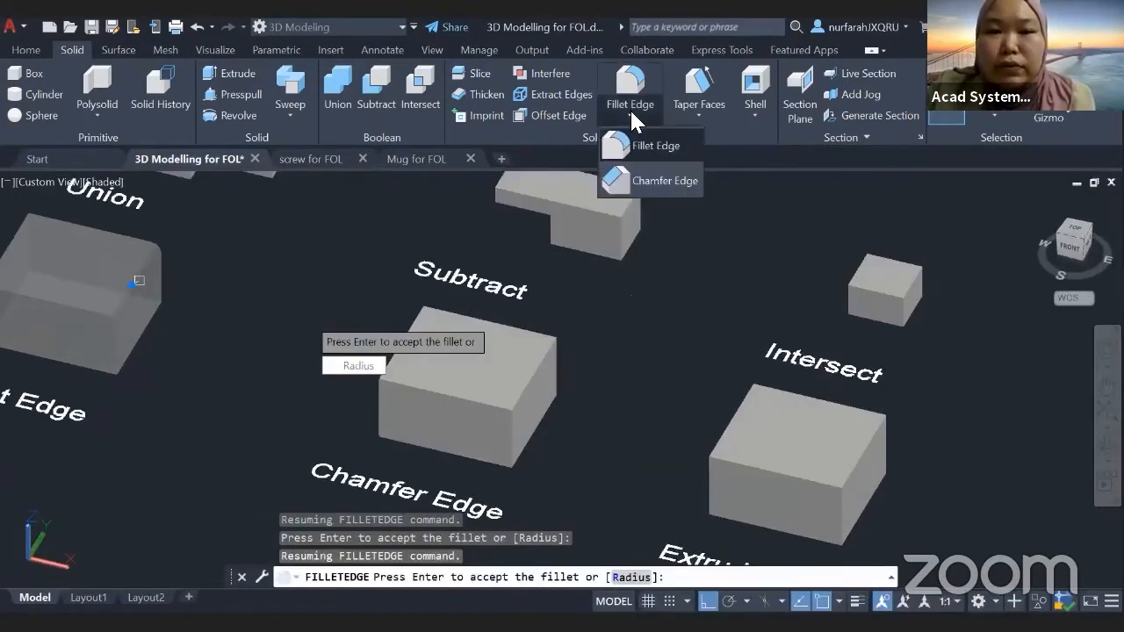
click(648, 178)
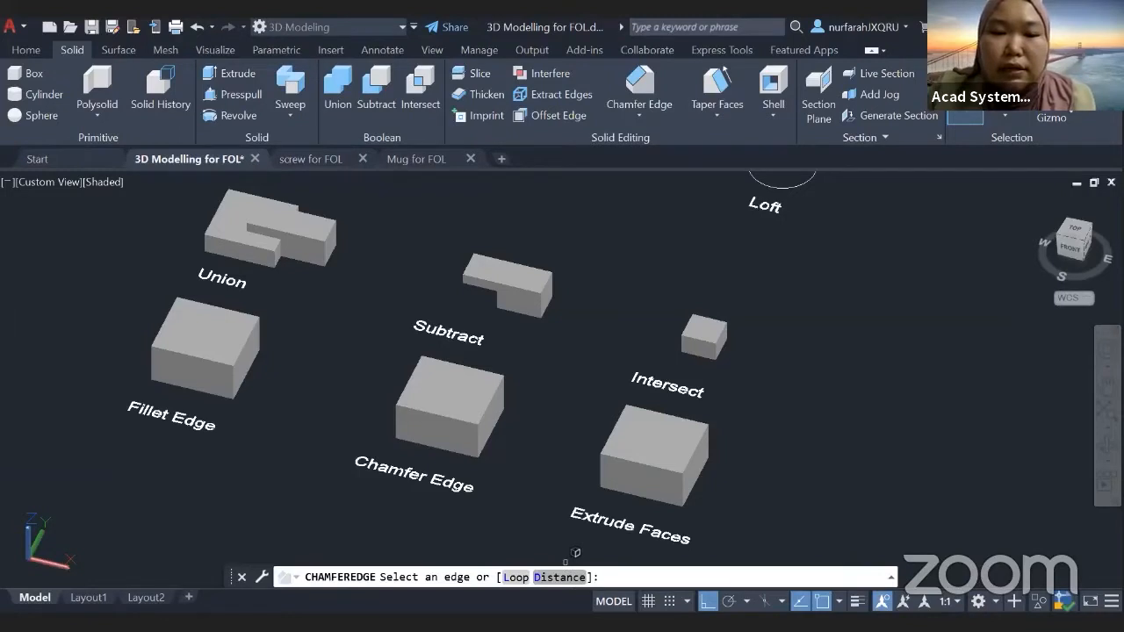
text(D)
key(Return)
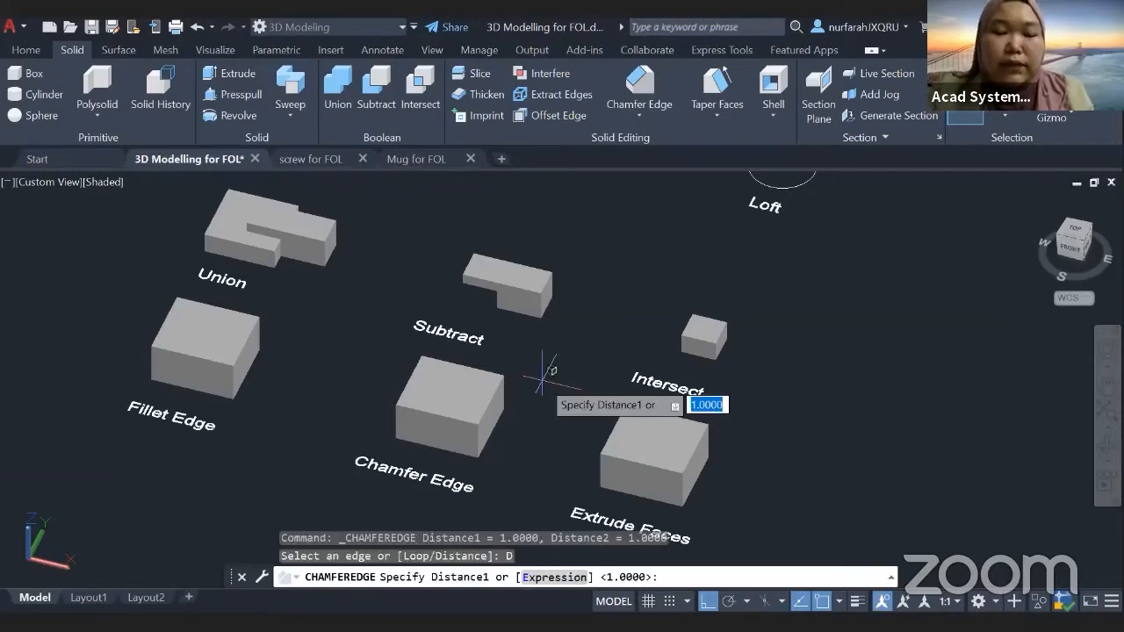
text(50)
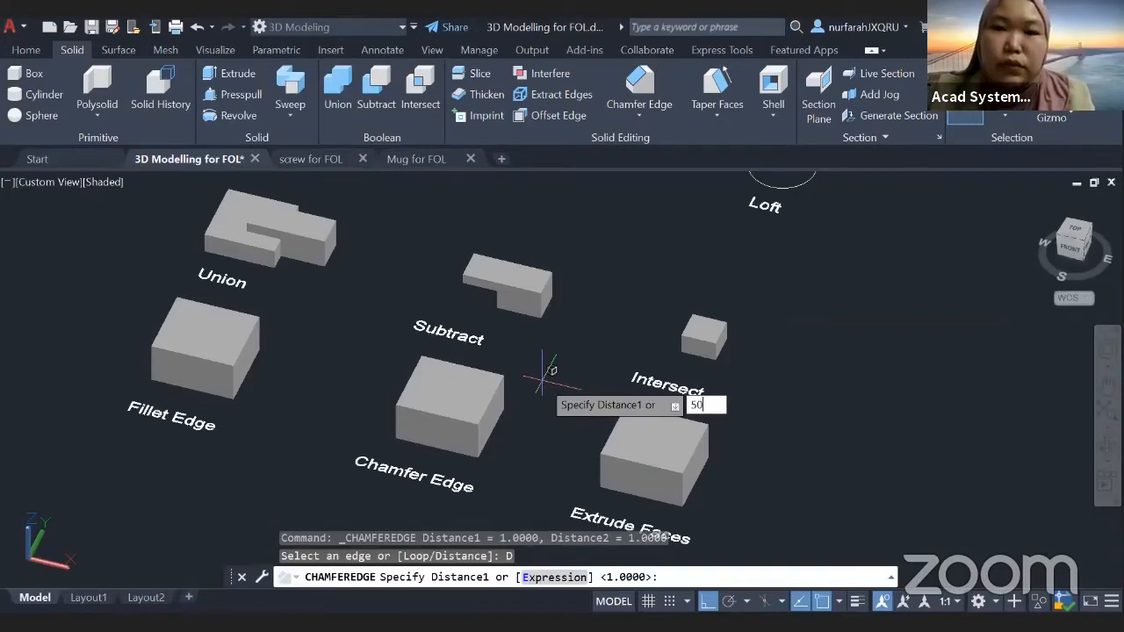
key(Return)
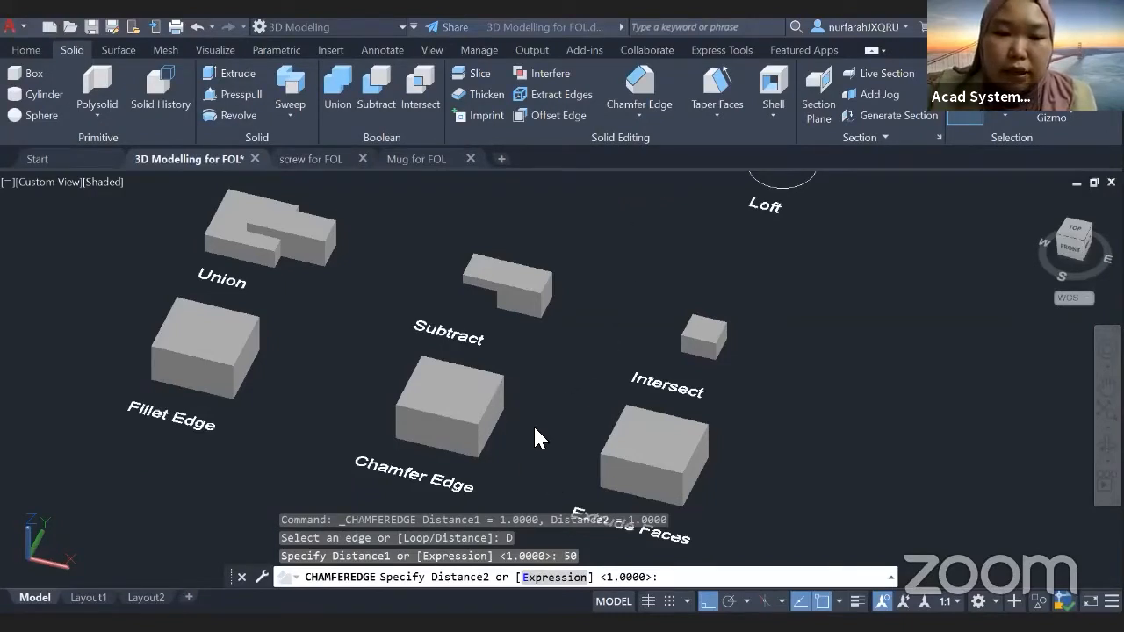
key(Escape)
key(Escape)
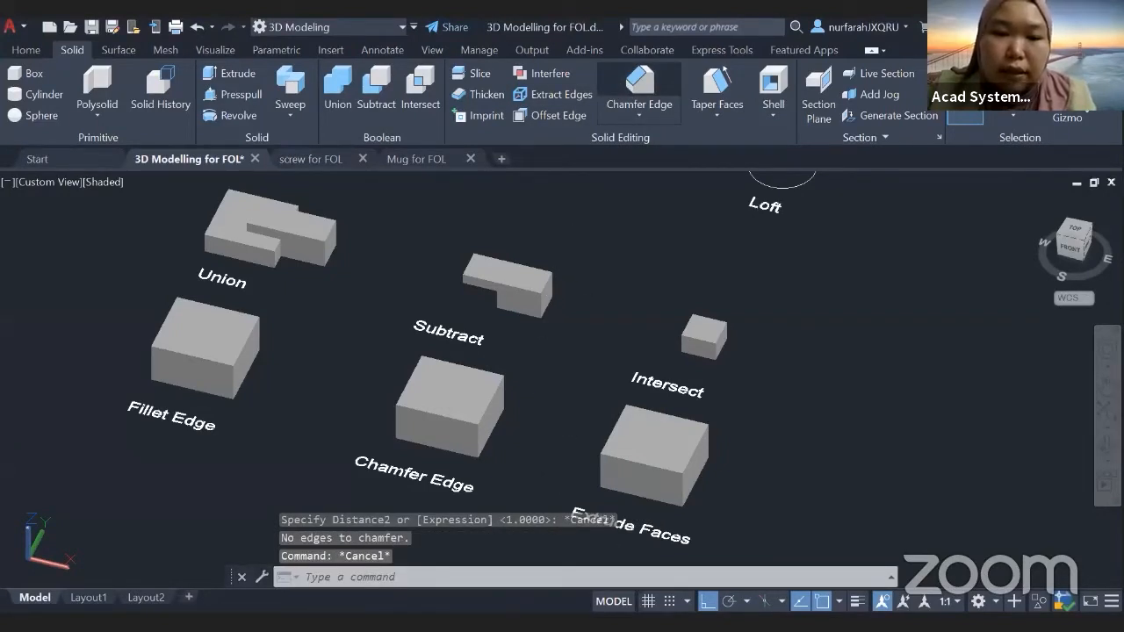
Step: Try a chamfer with distances 50 and 30 on the right edge of the Chamfer Edge block's top face
key(Return)
text(D)
key(Return)
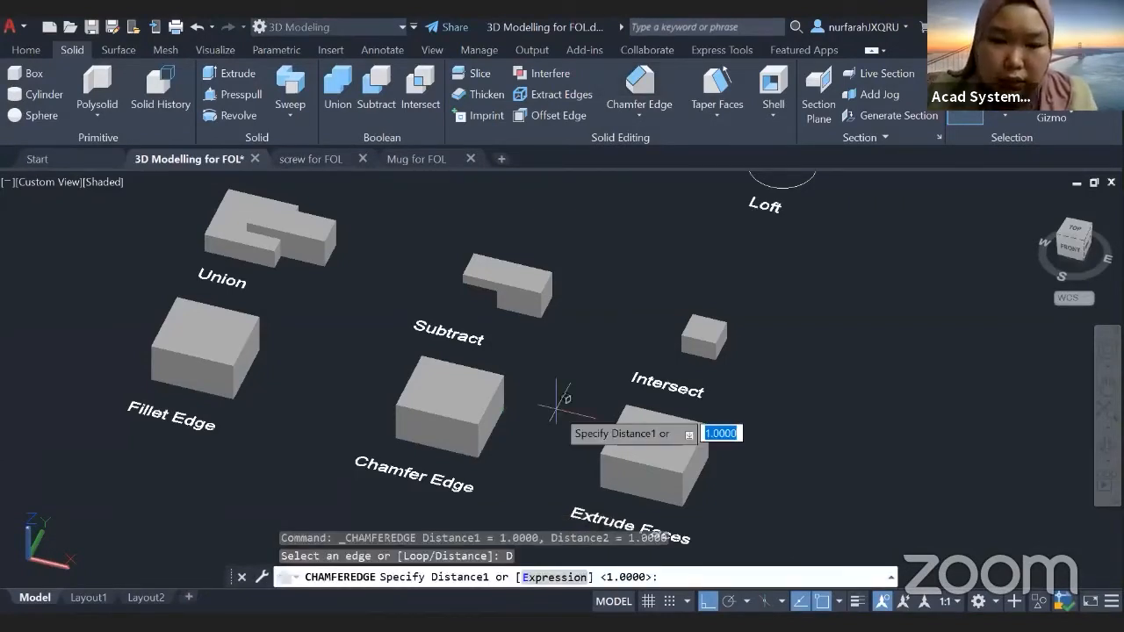
text(50)
key(Return)
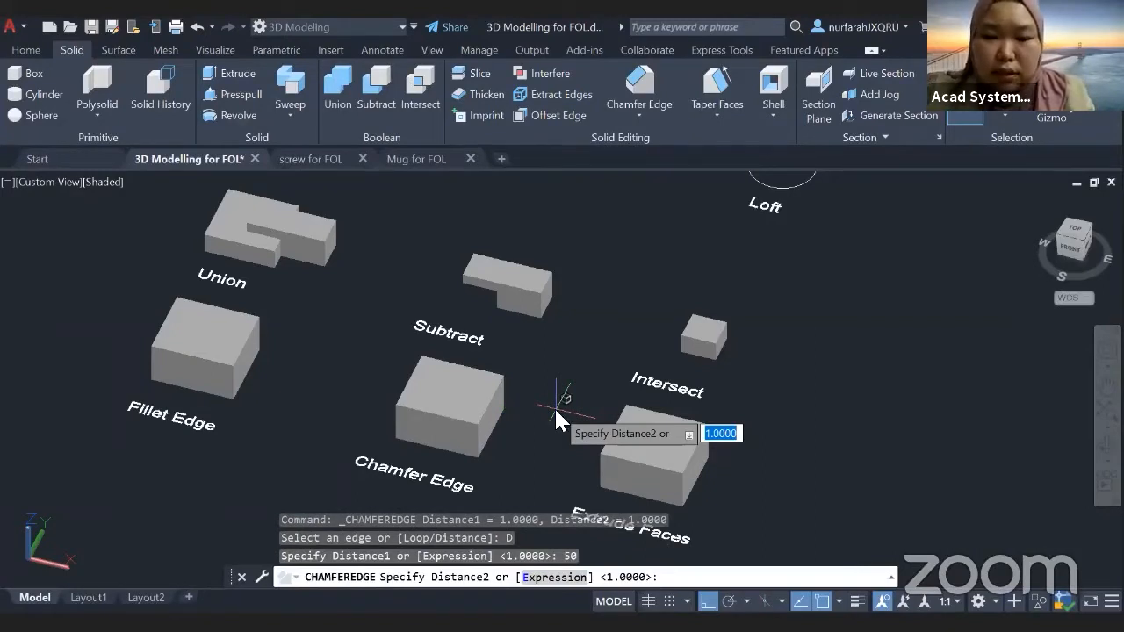
text(30)
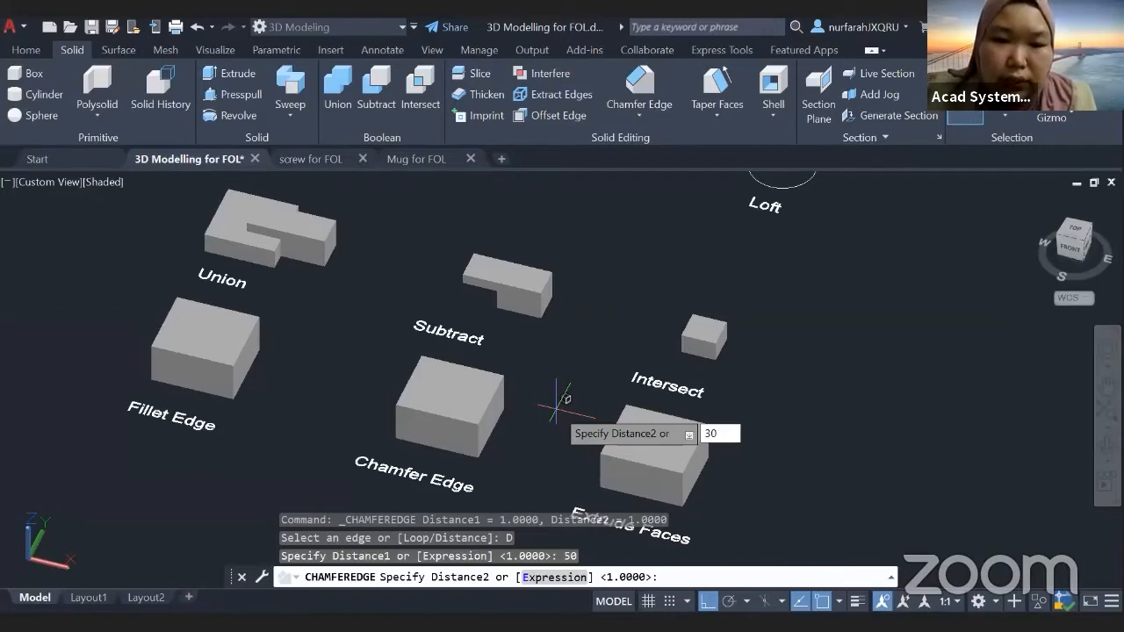
key(Return)
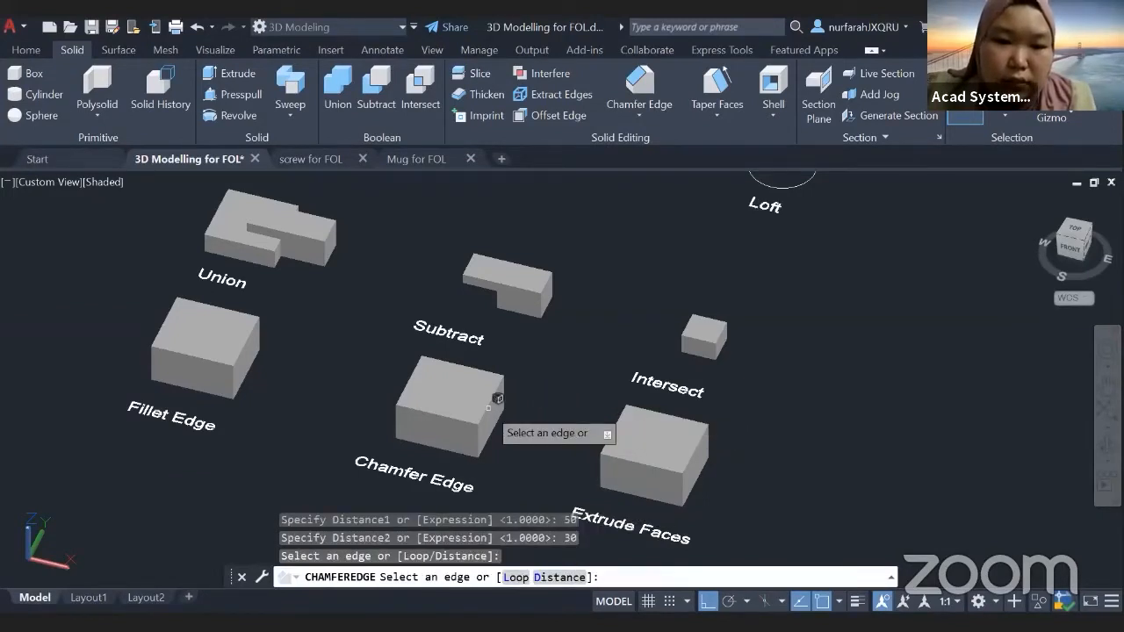
click(489, 407)
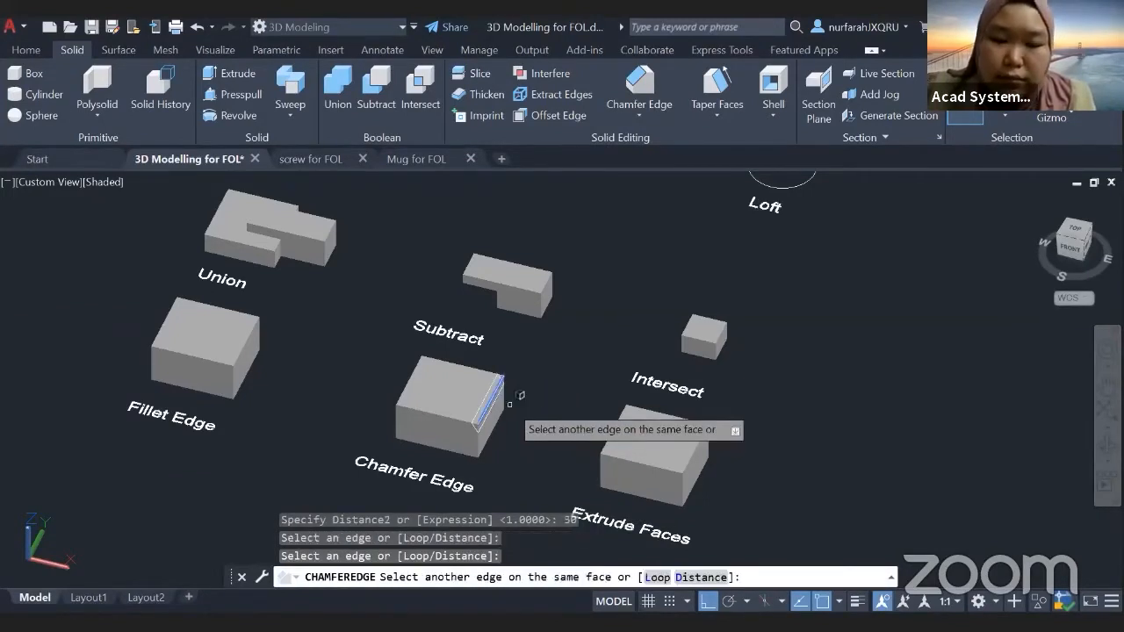
key(Return)
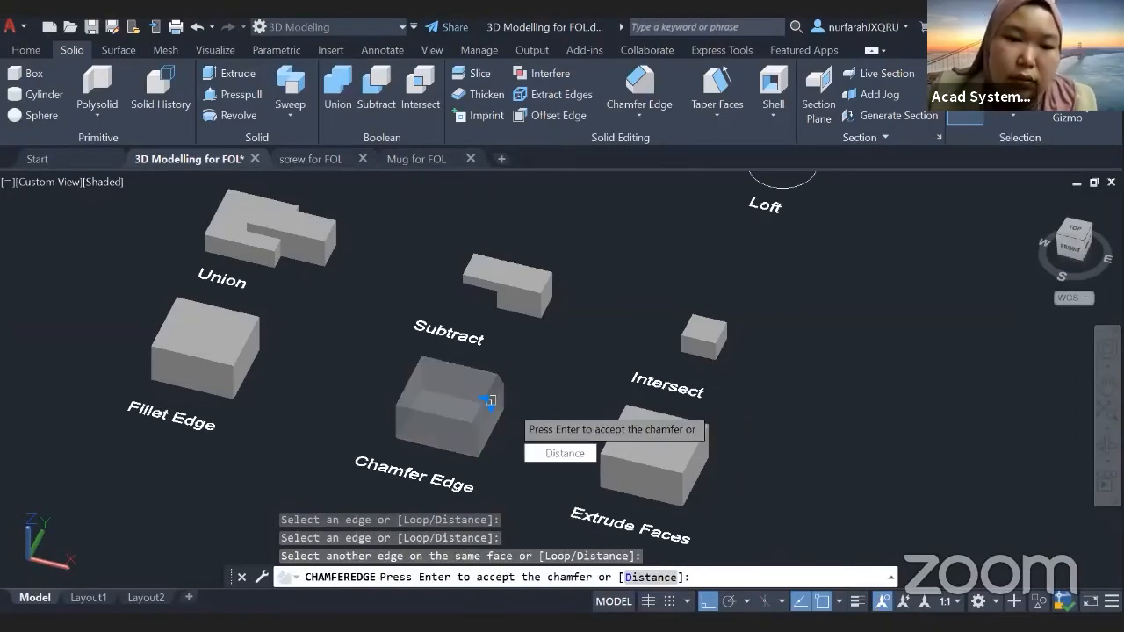
shift+middle_drag(530, 378, 545, 351)
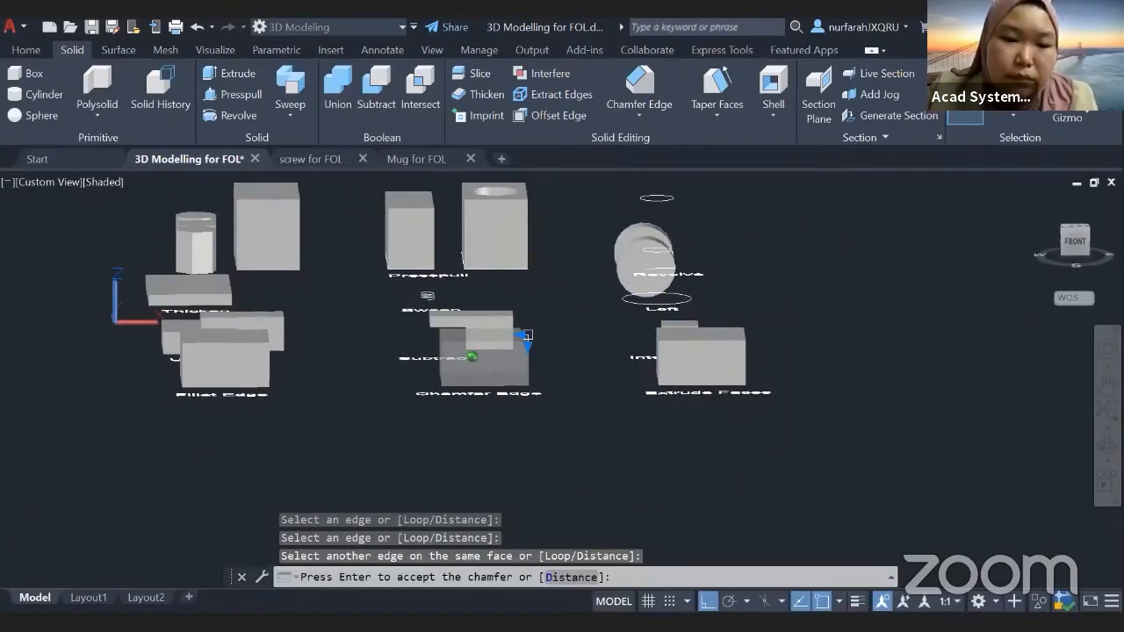
key(Escape)
Step: Try to apply the Extrude command to the solid block above the Extrude Faces label
middle_drag(557, 401, 431, 372)
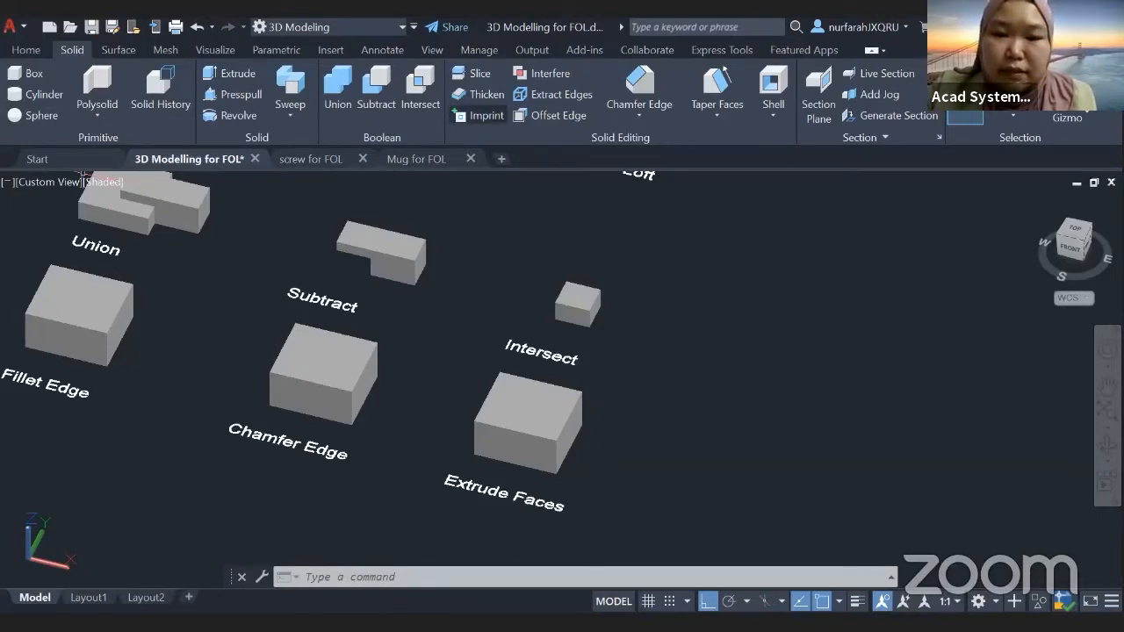
click(232, 79)
click(572, 445)
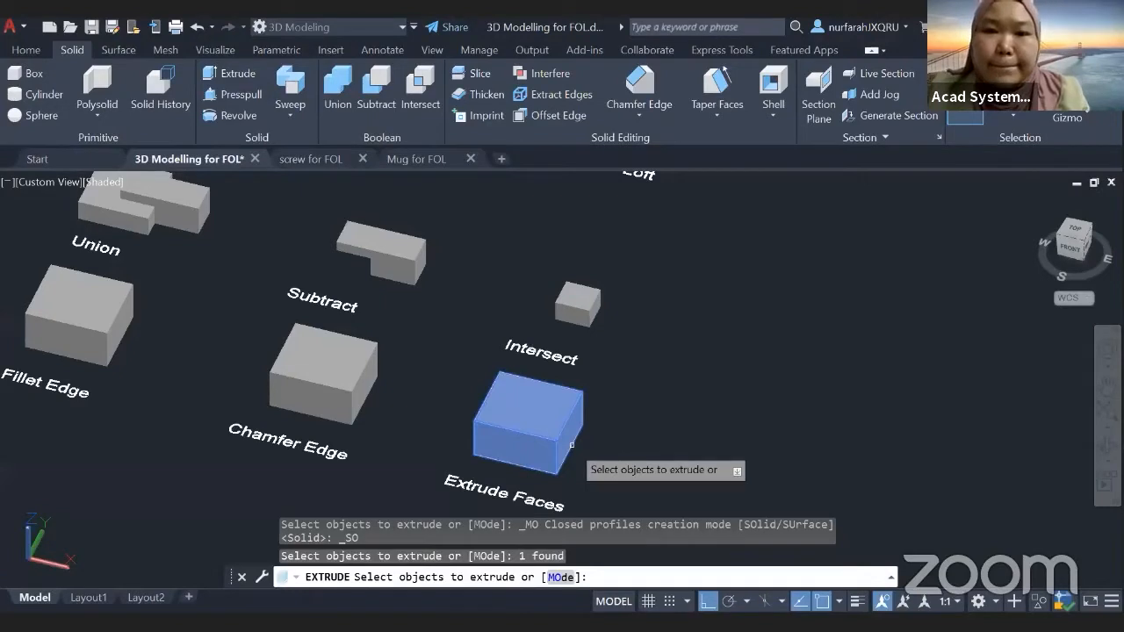
click(571, 445)
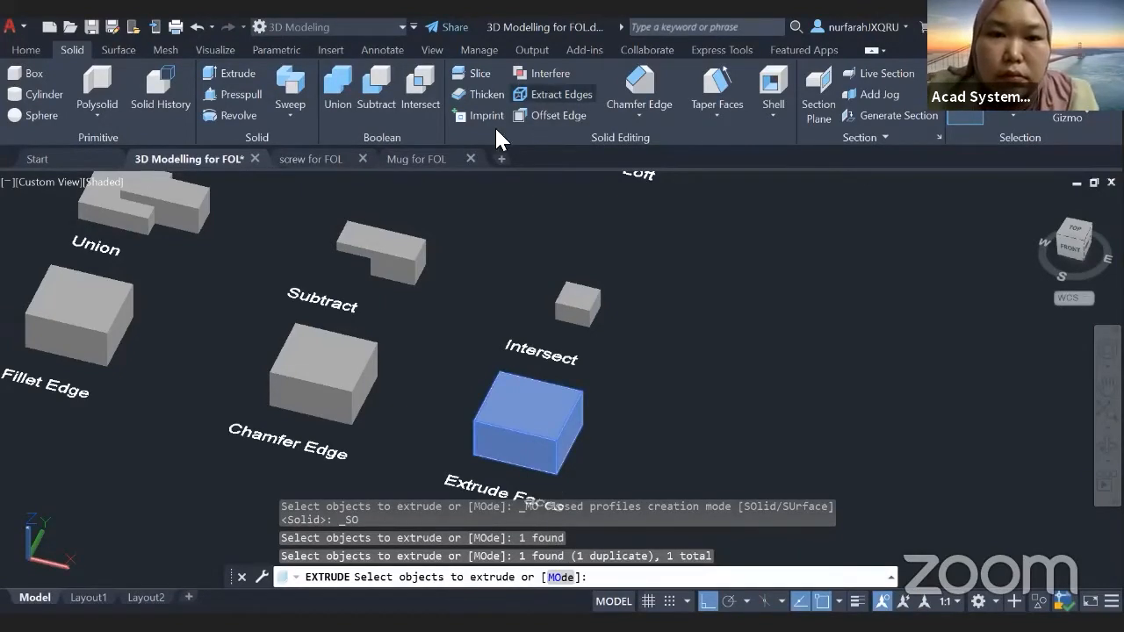
key(Escape)
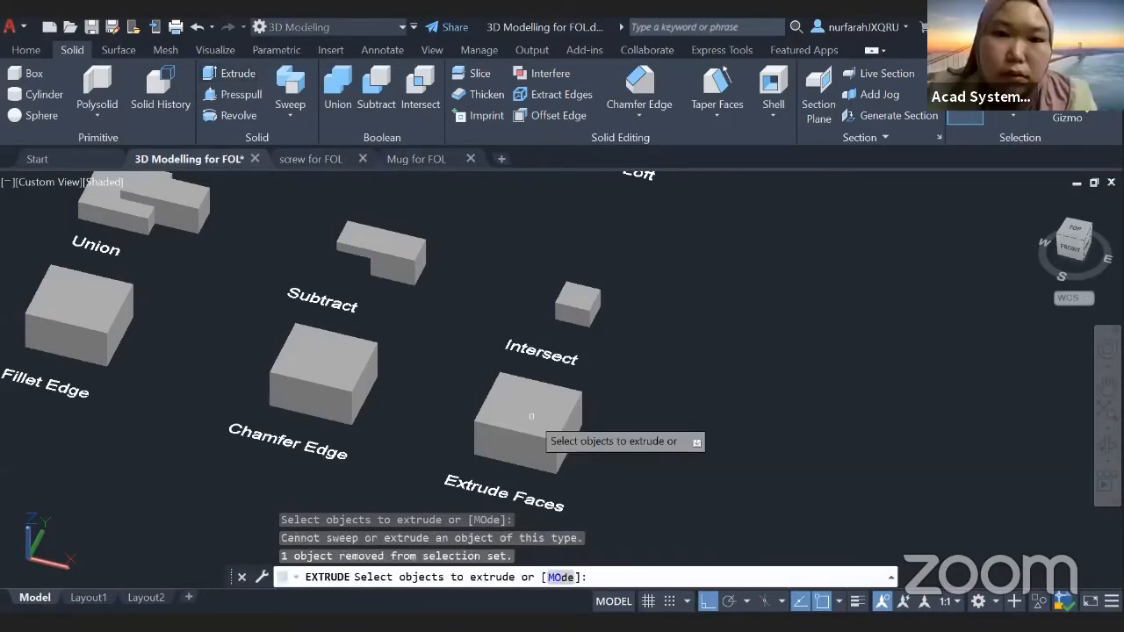
key(Escape)
key(Escape)
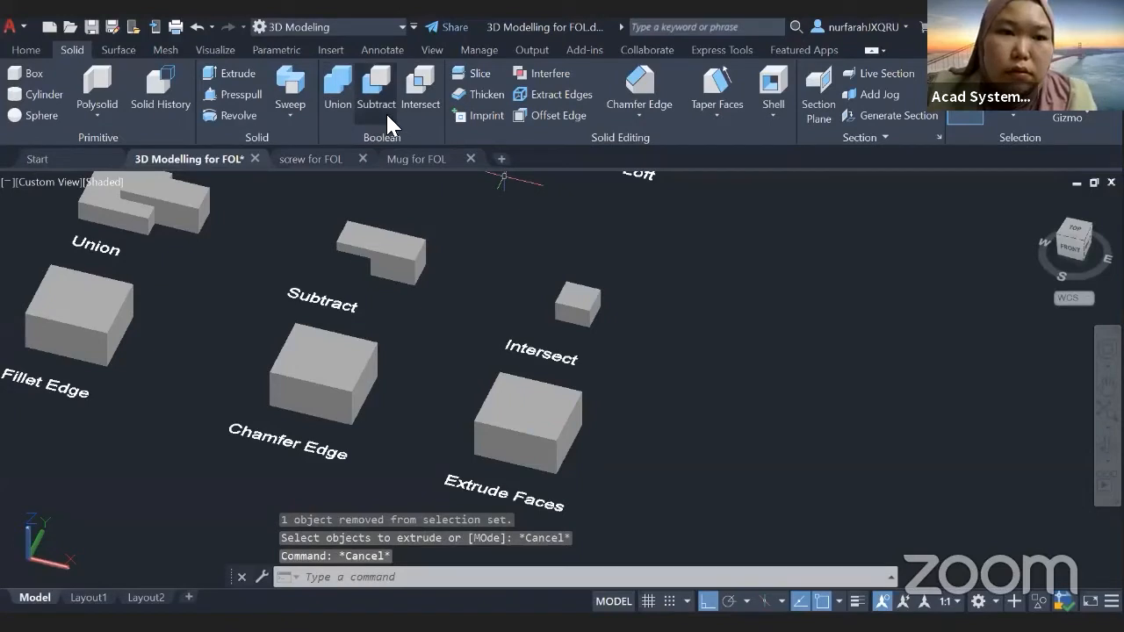
click(95, 112)
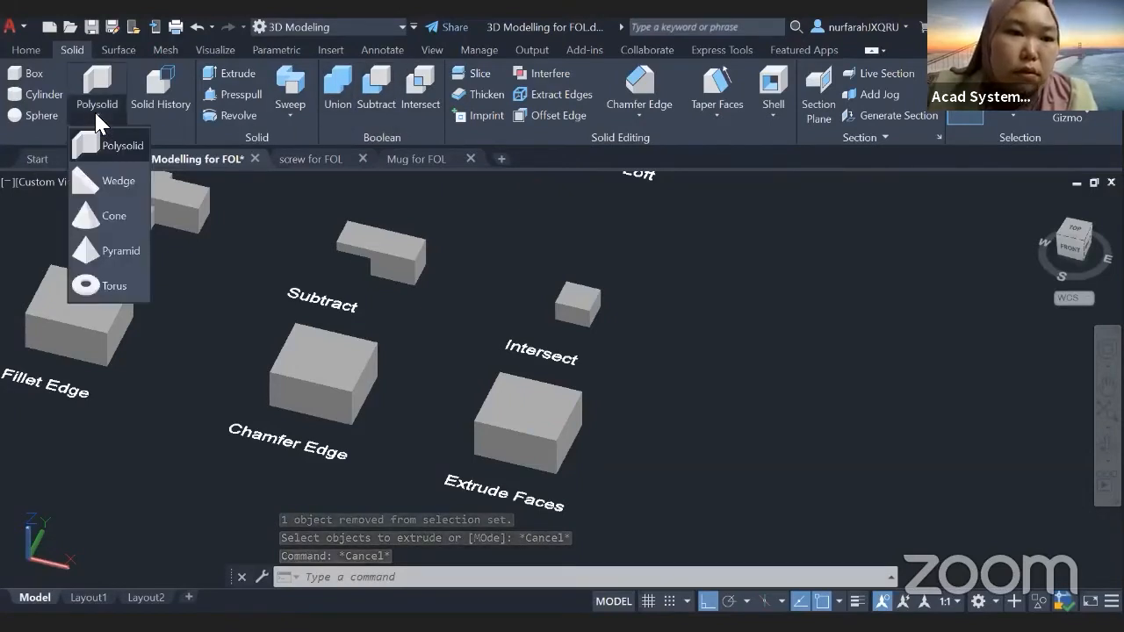
click(587, 124)
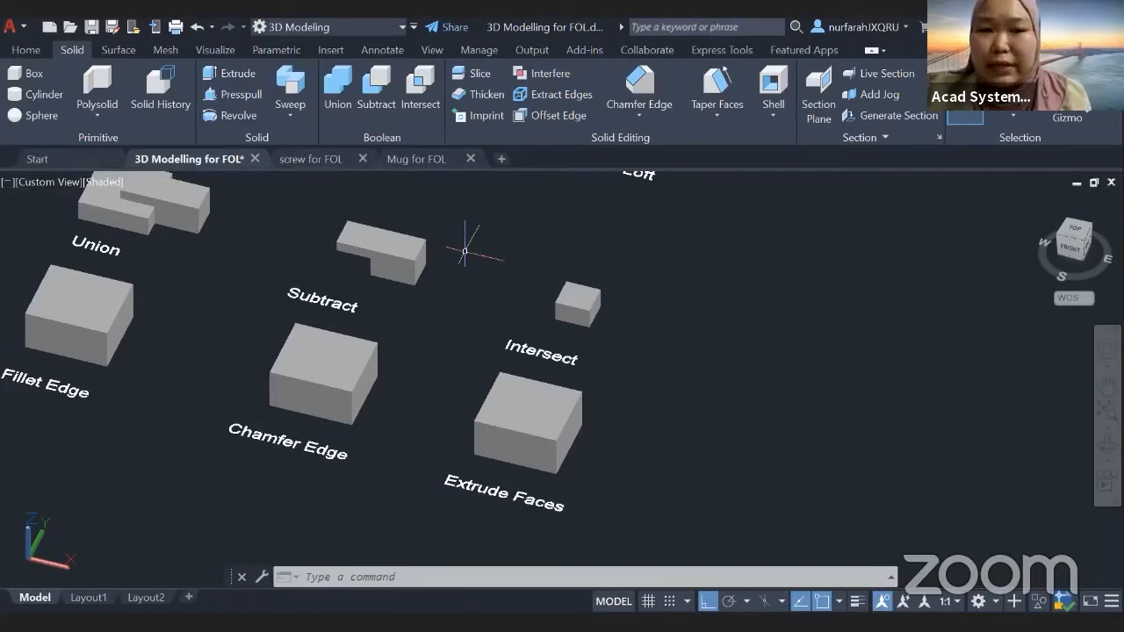
scroll(500, 286, down, 5)
middle_drag(504, 286, 499, 392)
scroll(502, 386, up, 2)
scroll(499, 408, up, 2)
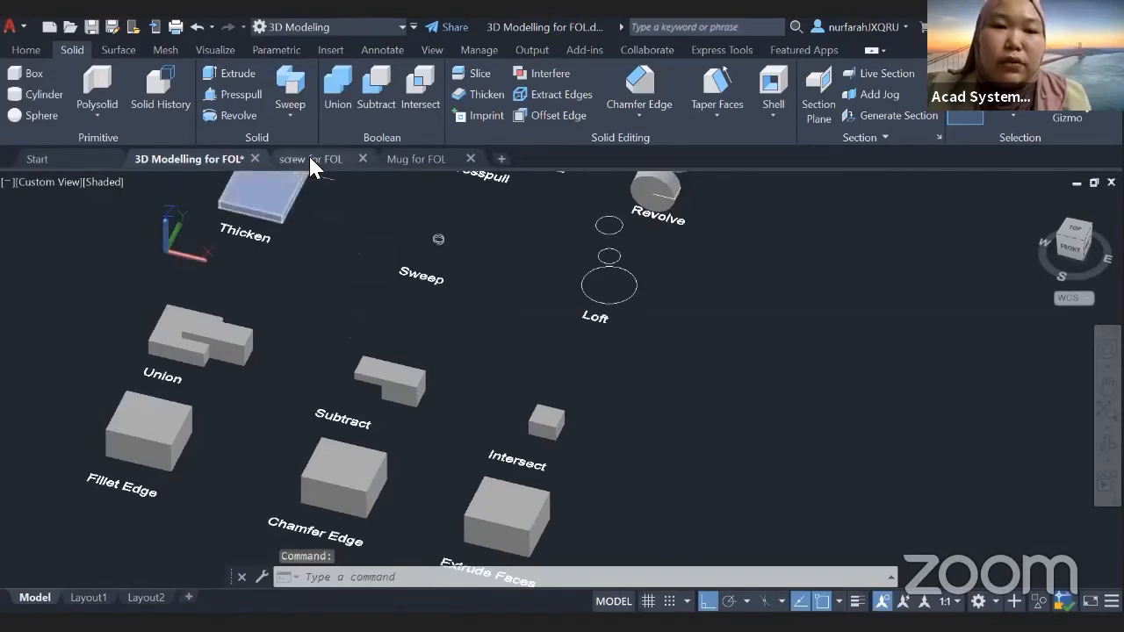
Step: Switch to the "screw for FOL" drawing and bring its circles and vertical line into close view from the side
mouse_move(309, 156)
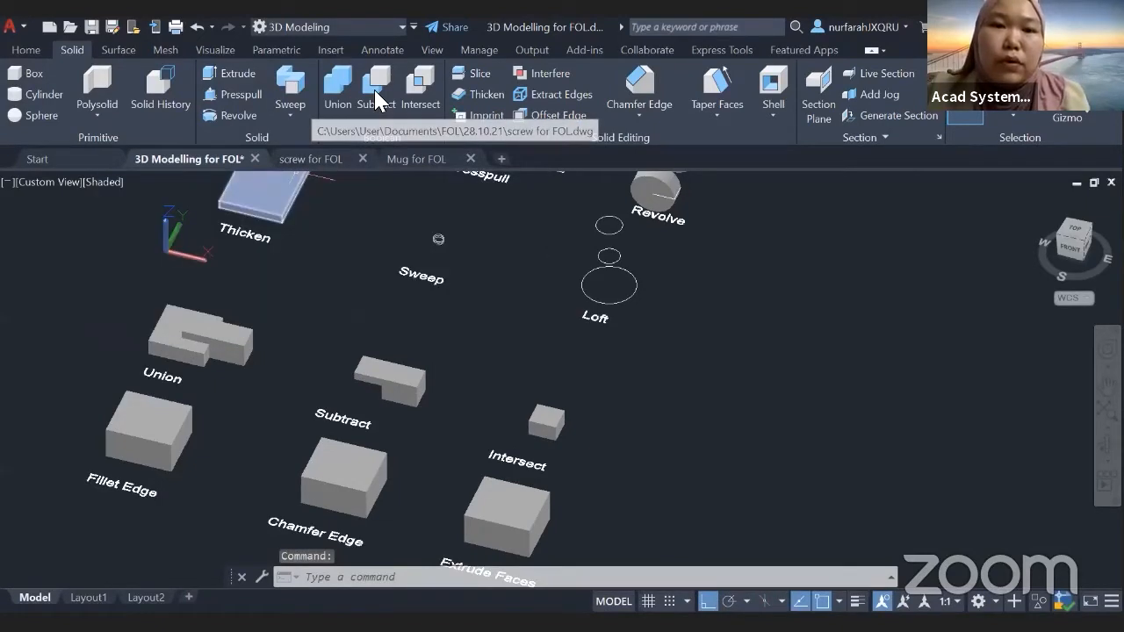
click(312, 159)
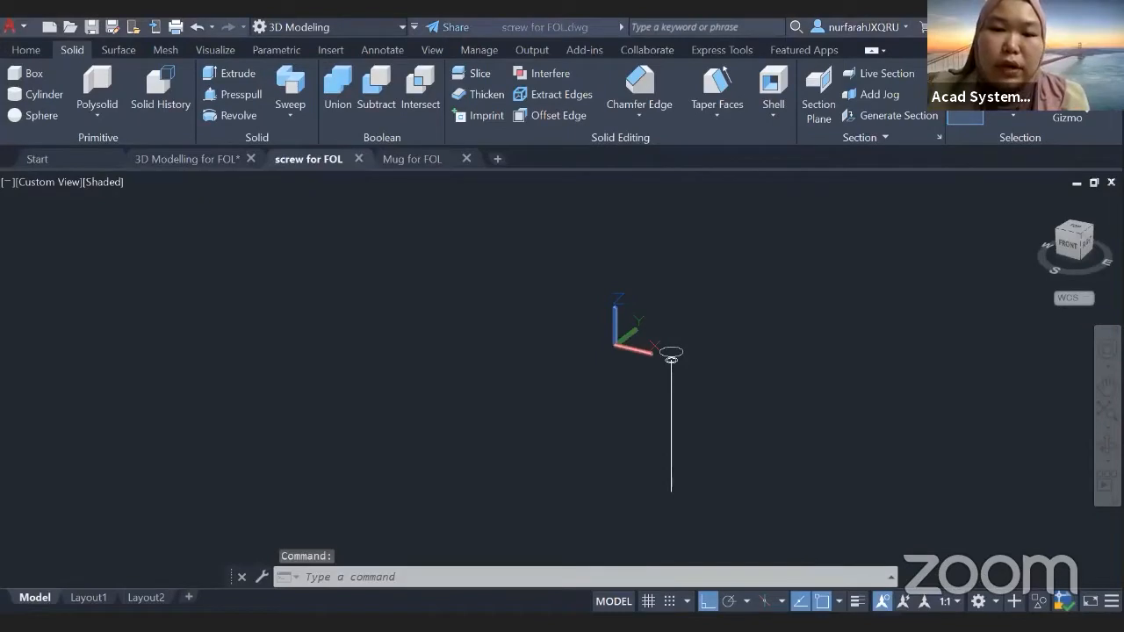
click(525, 338)
shift+middle_drag(559, 426, 525, 364)
scroll(607, 403, up, 2)
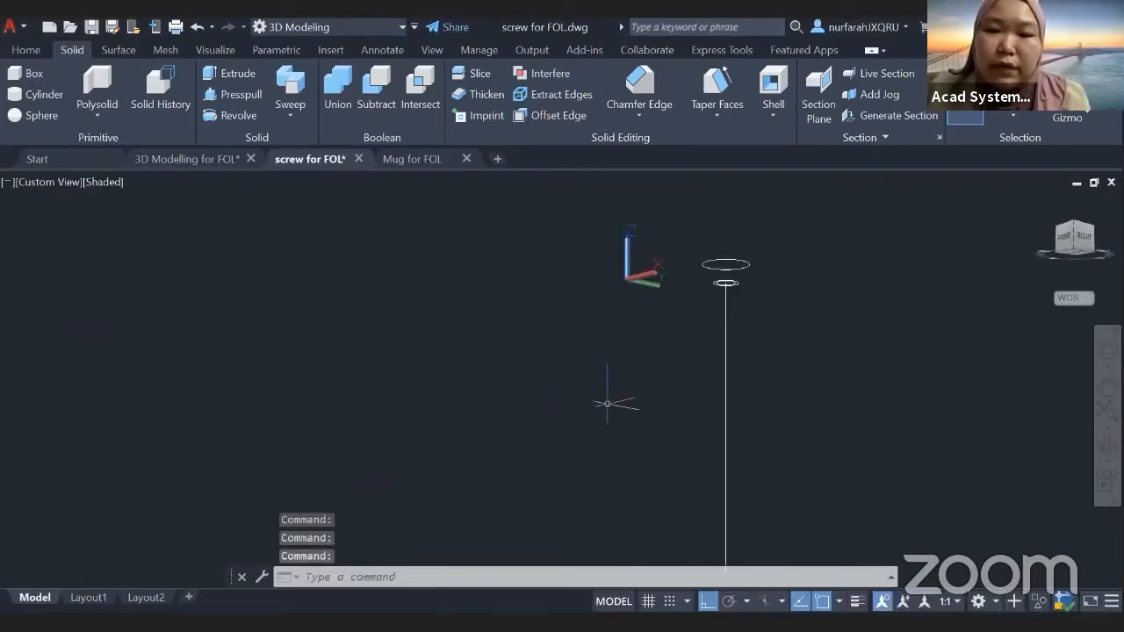
middle_drag(606, 403, 477, 344)
scroll(486, 333, down, 3)
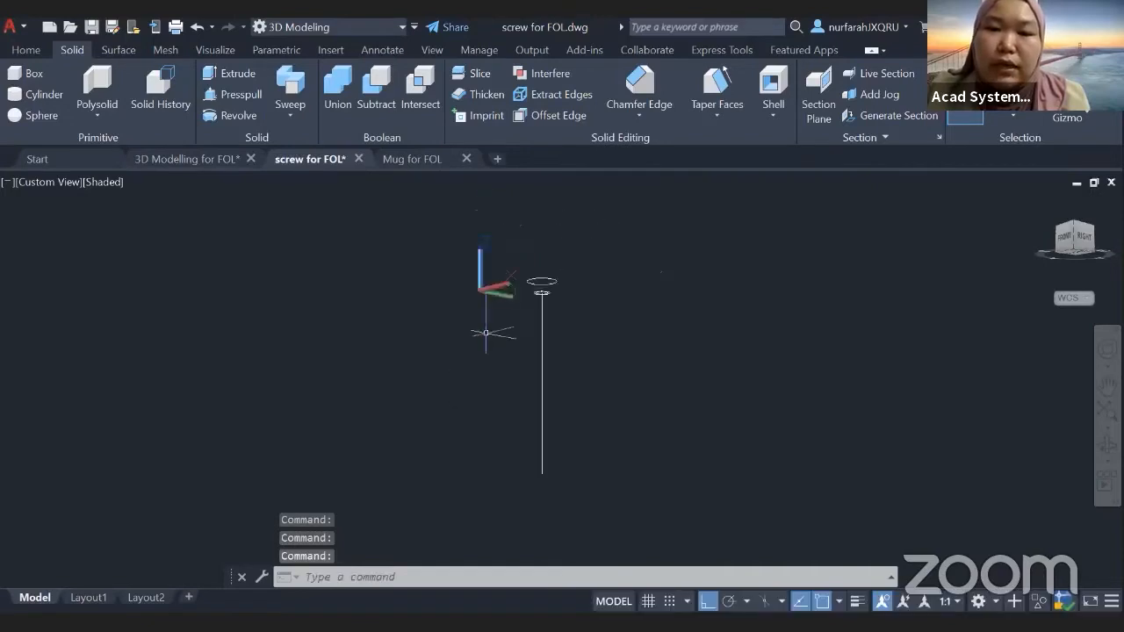
scroll(519, 346, up, 3)
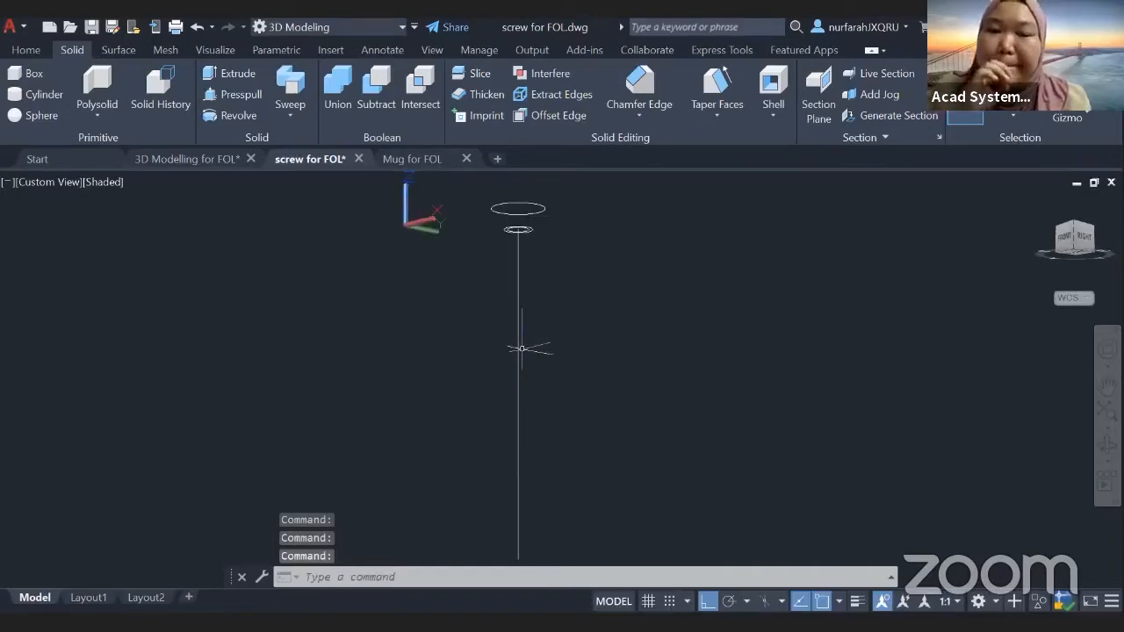
middle_drag(552, 301, 613, 324)
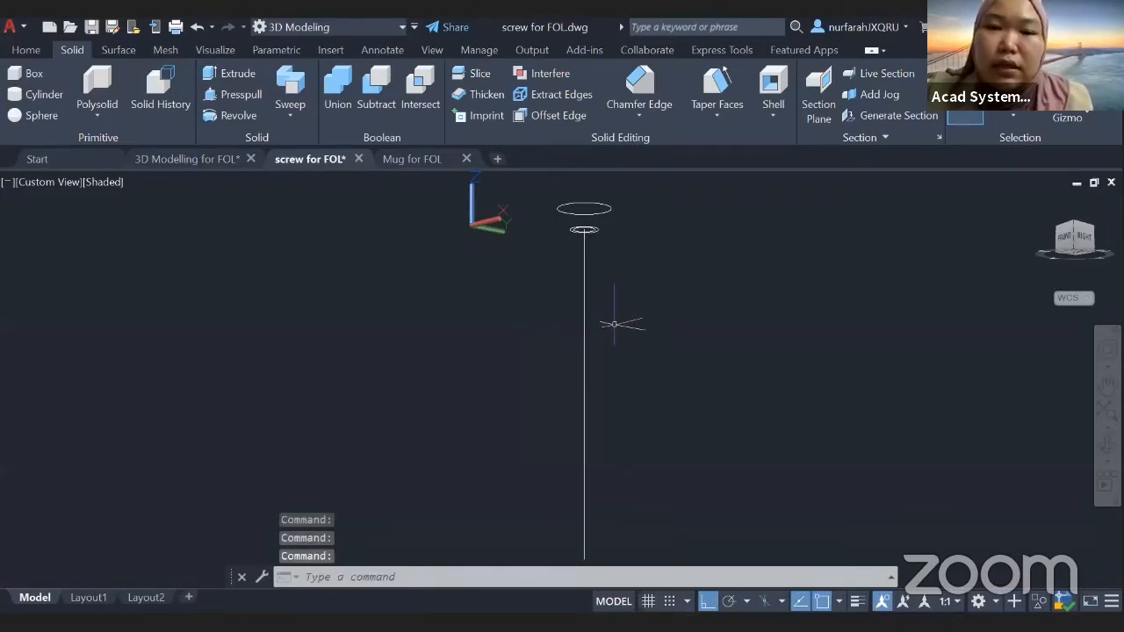
scroll(602, 263, up, 2)
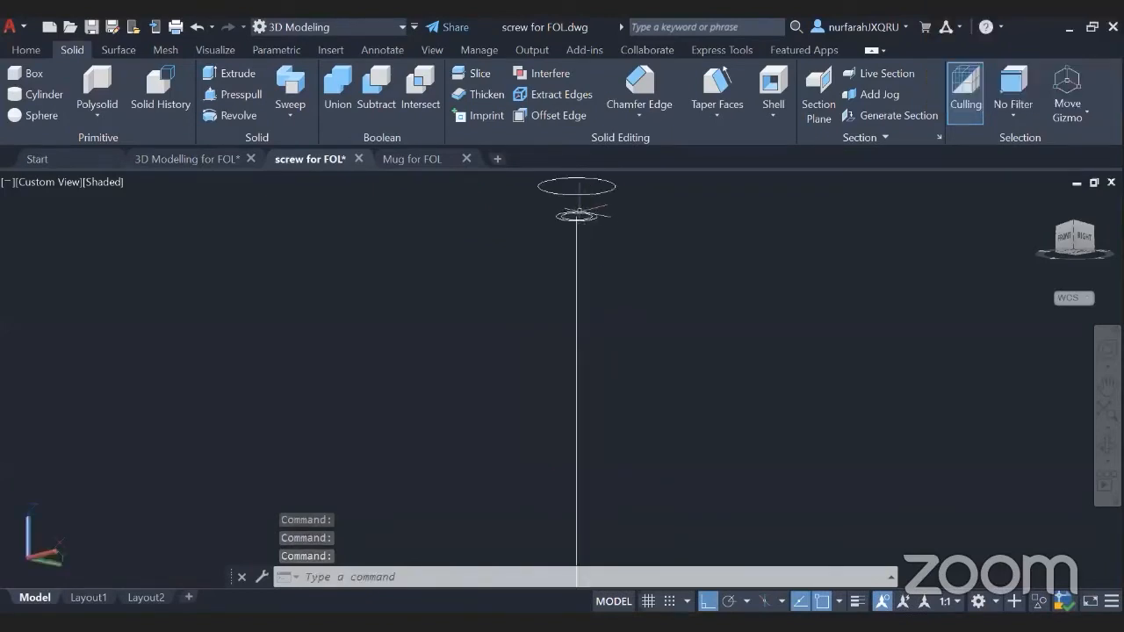
middle_drag(578, 211, 570, 302)
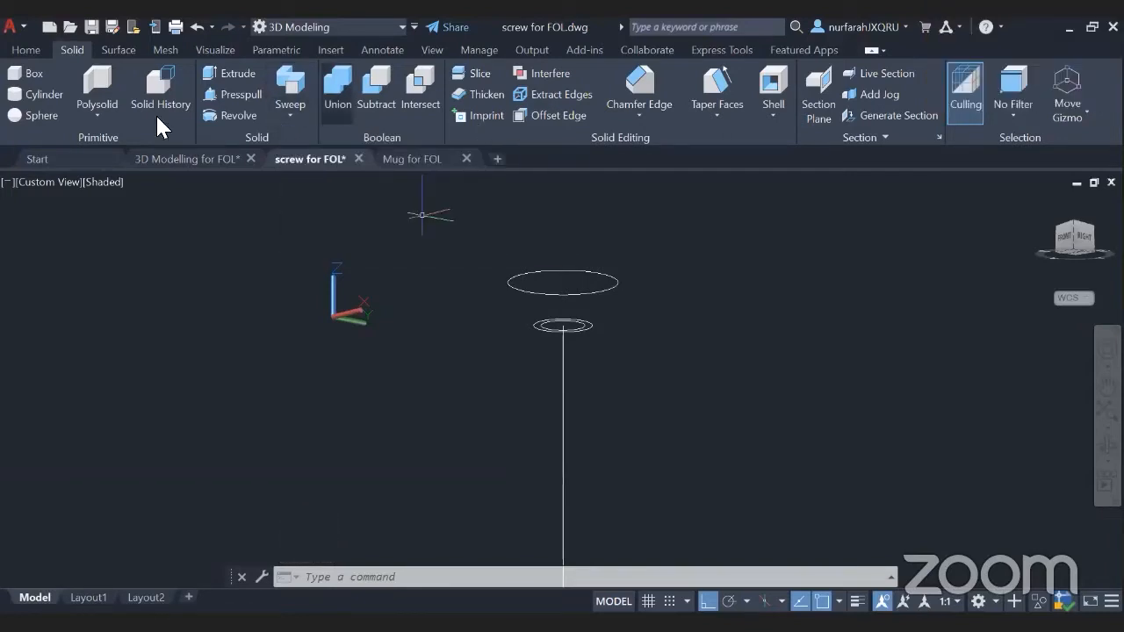
Step: Loft a solid screw head from the large upper circle to the outer lower circle, using cross sections only
click(298, 112)
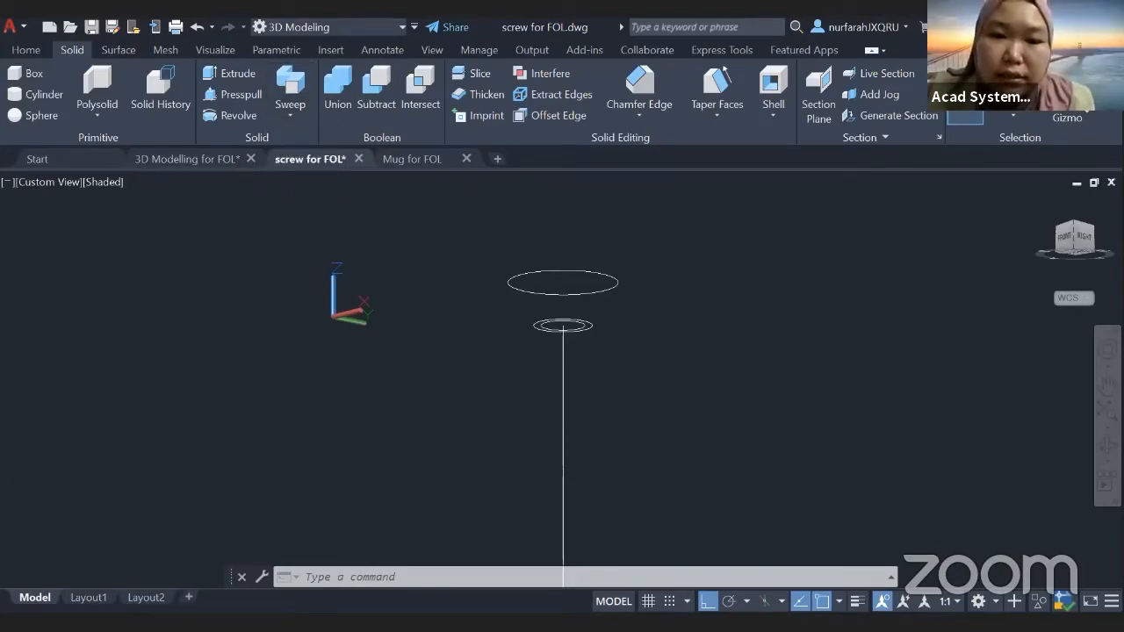
click(519, 290)
click(535, 326)
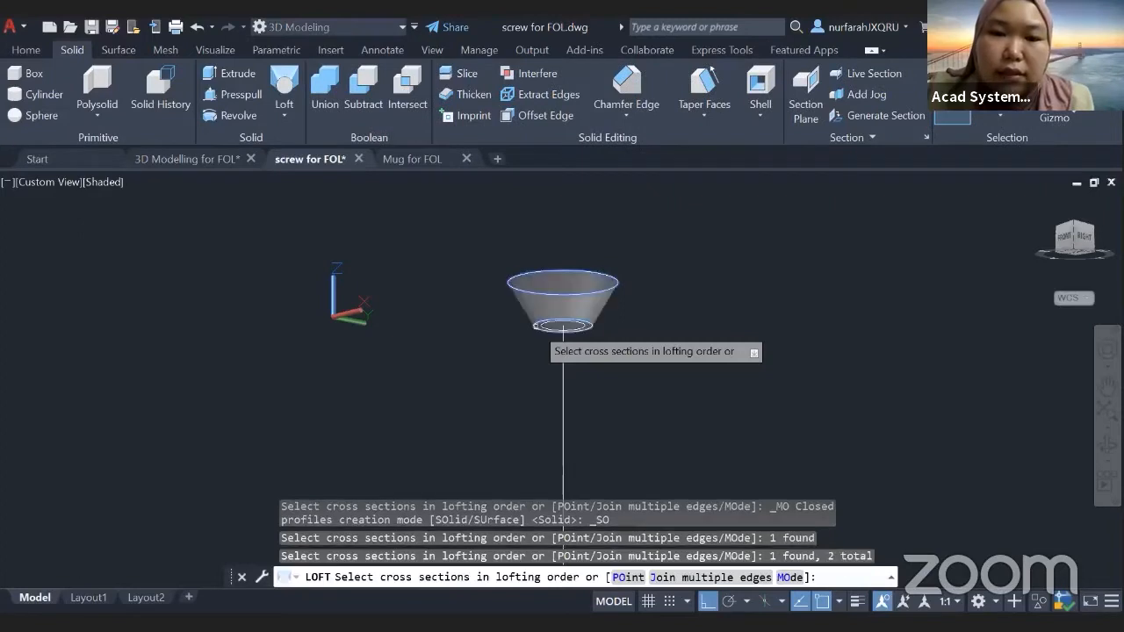
key(Return)
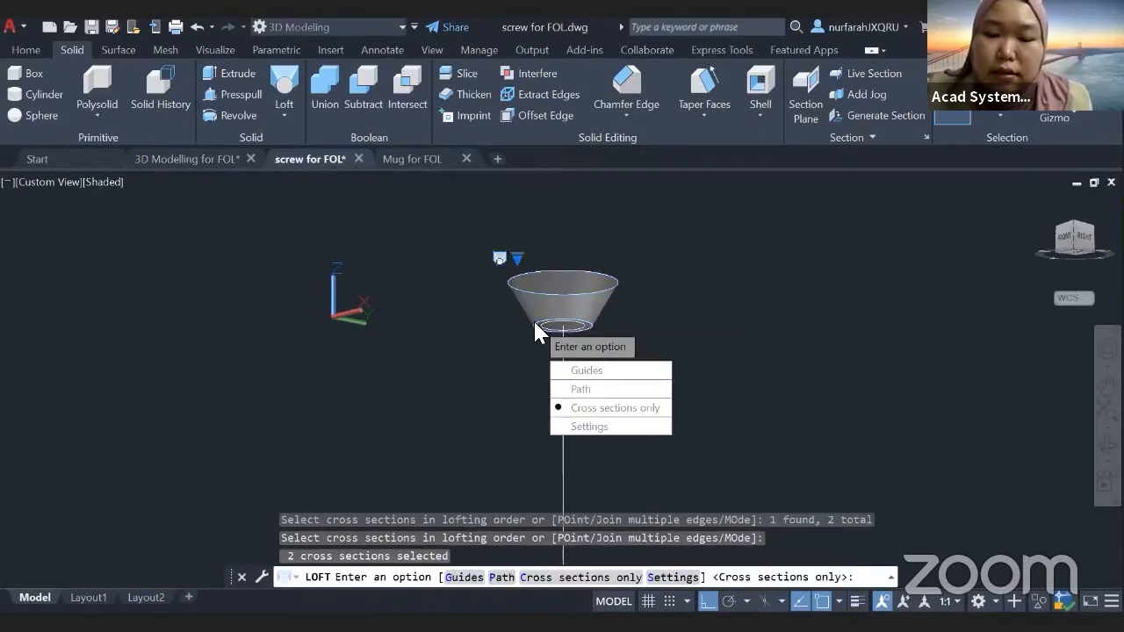
key(Return)
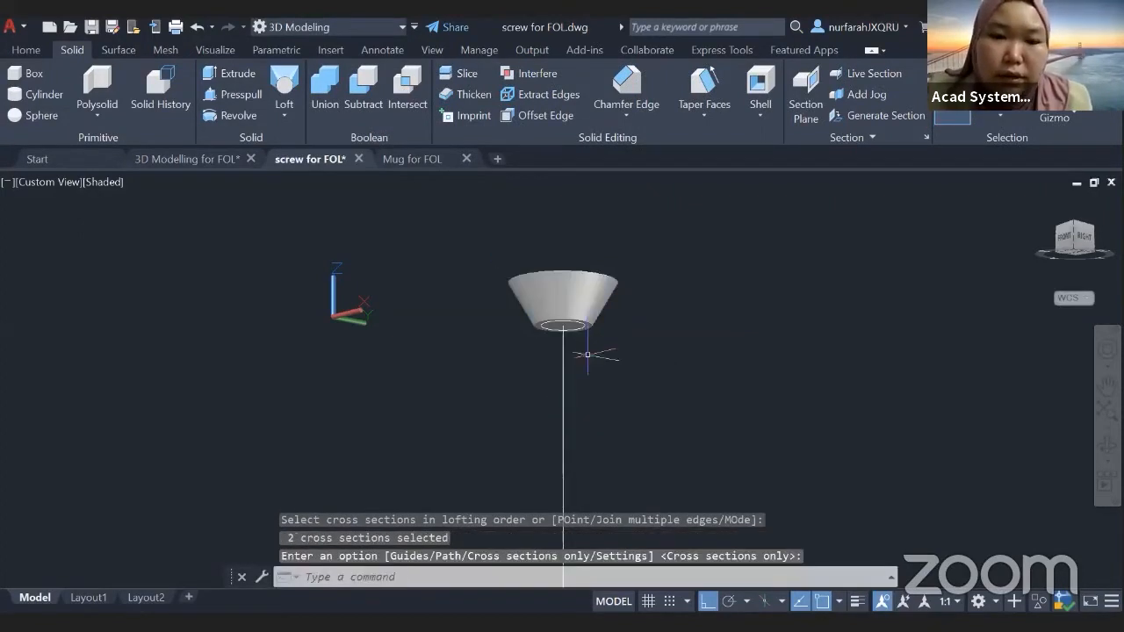
mouse_move(571, 386)
shift+middle_down()
mouse_move(582, 395)
mouse_move(582, 366)
mouse_move(592, 422)
mouse_move(587, 367)
mouse_move(588, 390)
mouse_move(574, 377)
shift+middle_up()
scroll(584, 362, down, 3)
scroll(574, 376, up, 4)
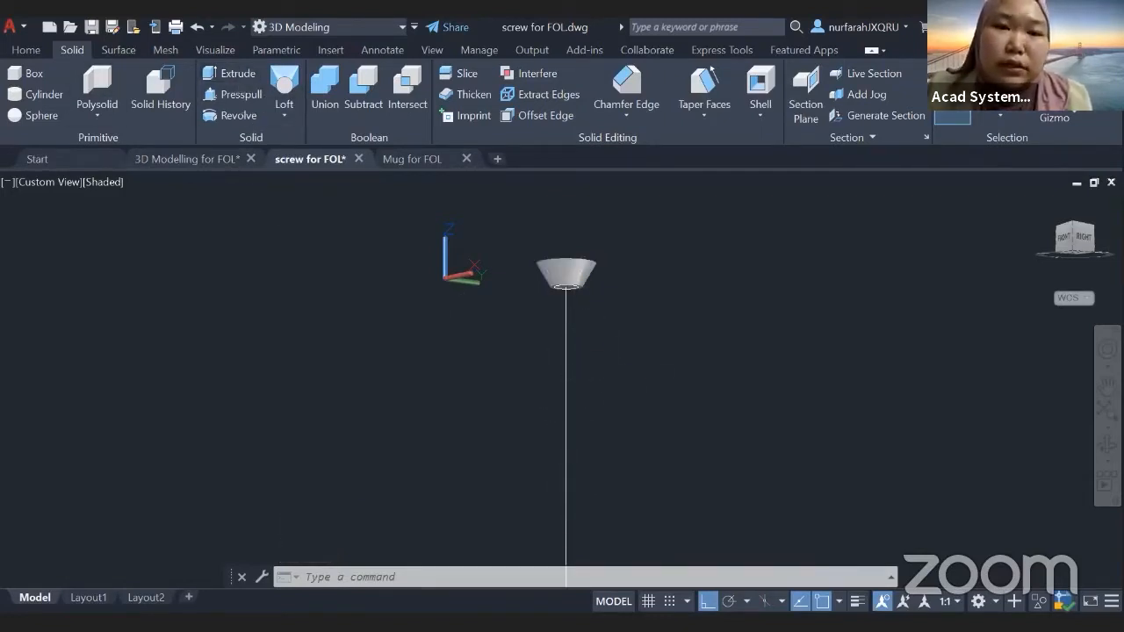
click(230, 73)
scroll(593, 297, up, 5)
middle_drag(594, 298, 581, 334)
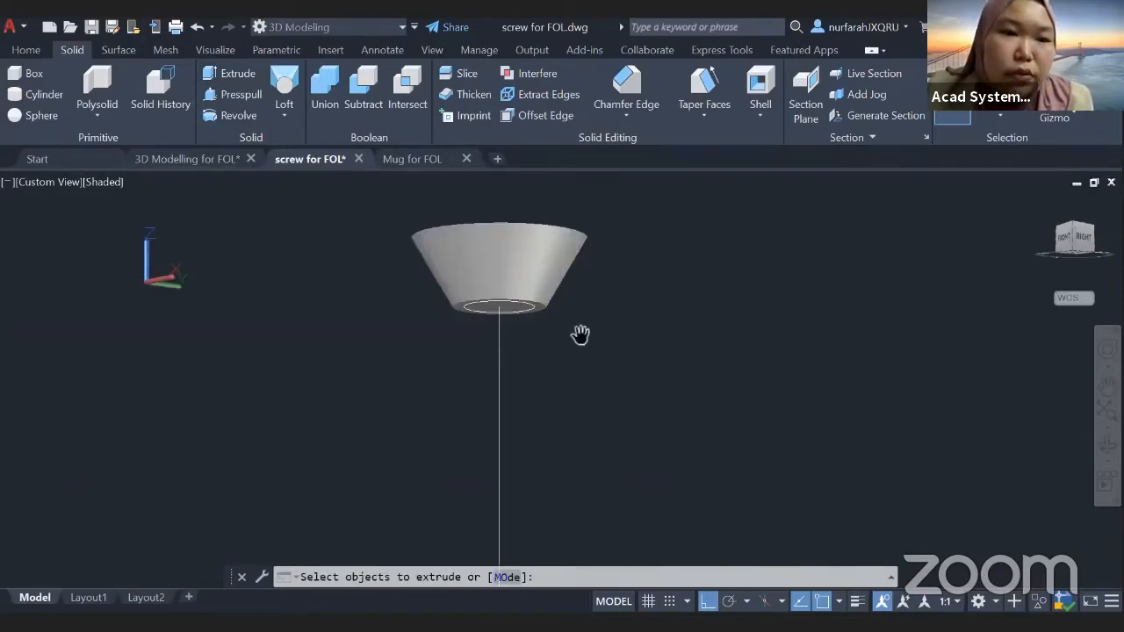
scroll(581, 335, up, 3)
key(Escape)
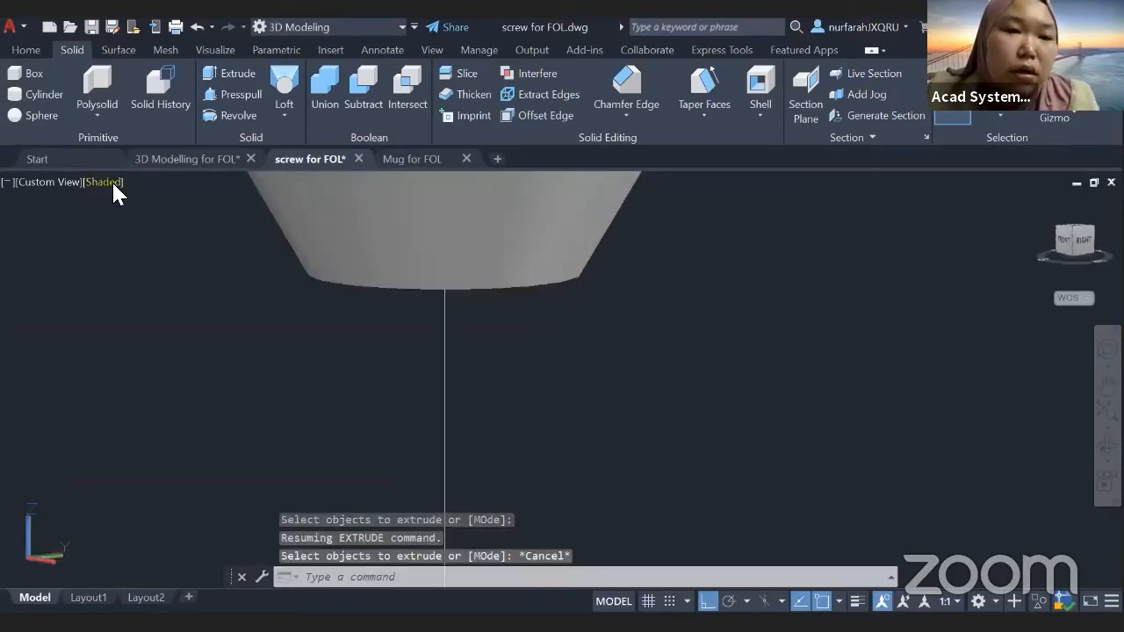
Step: In 2D Wireframe style, extrude the inner circle under the screw head down to the lower end of the vertical line
click(105, 182)
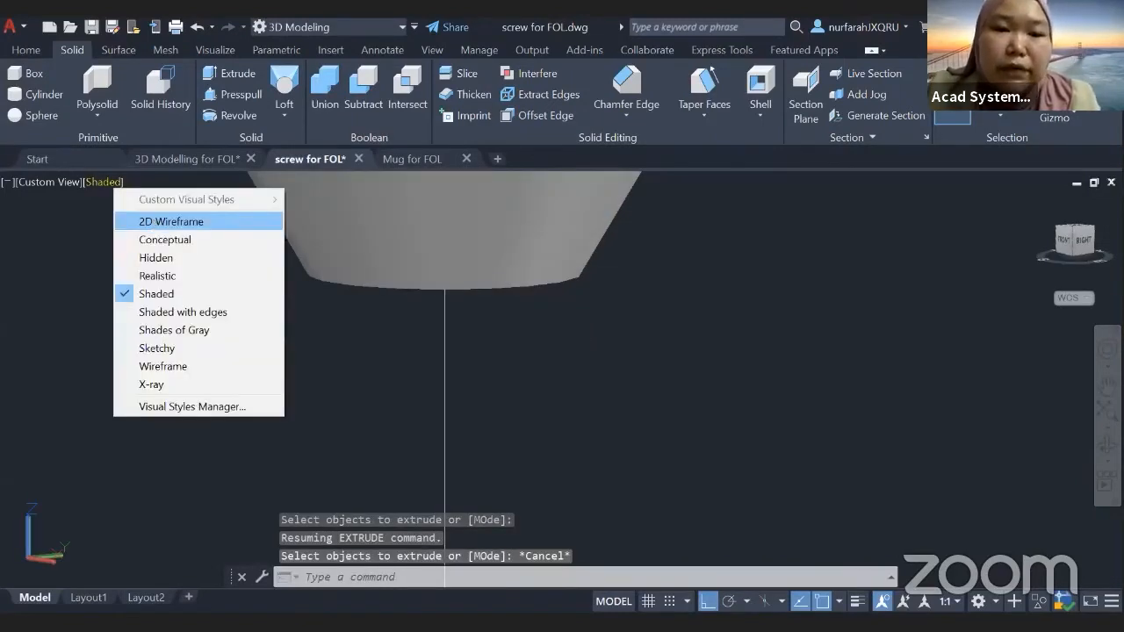
click(154, 222)
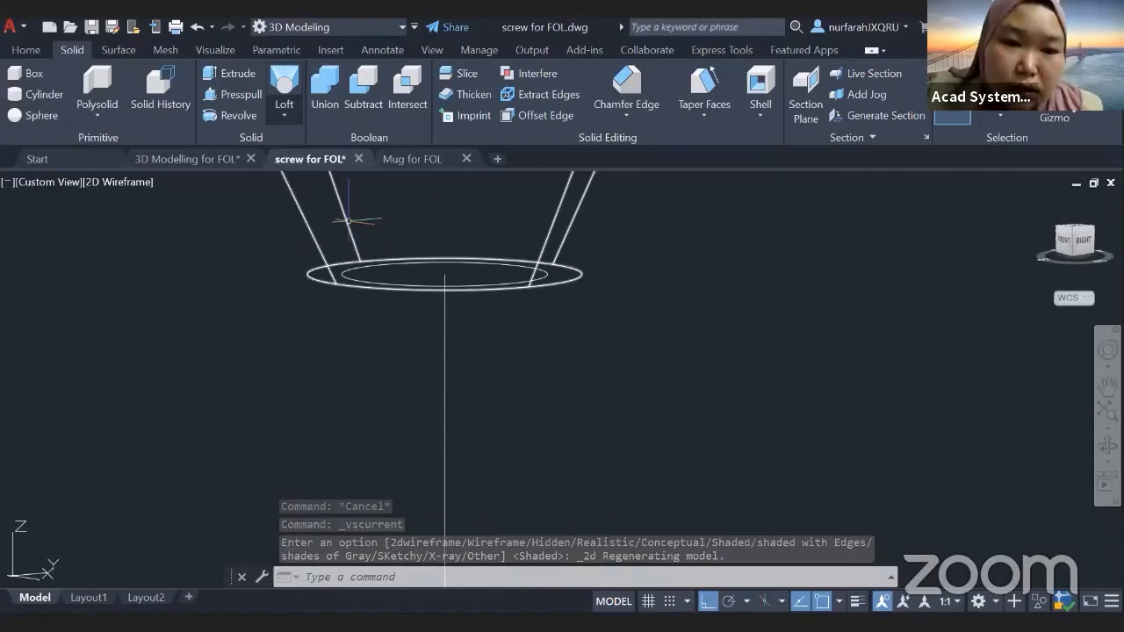
click(349, 272)
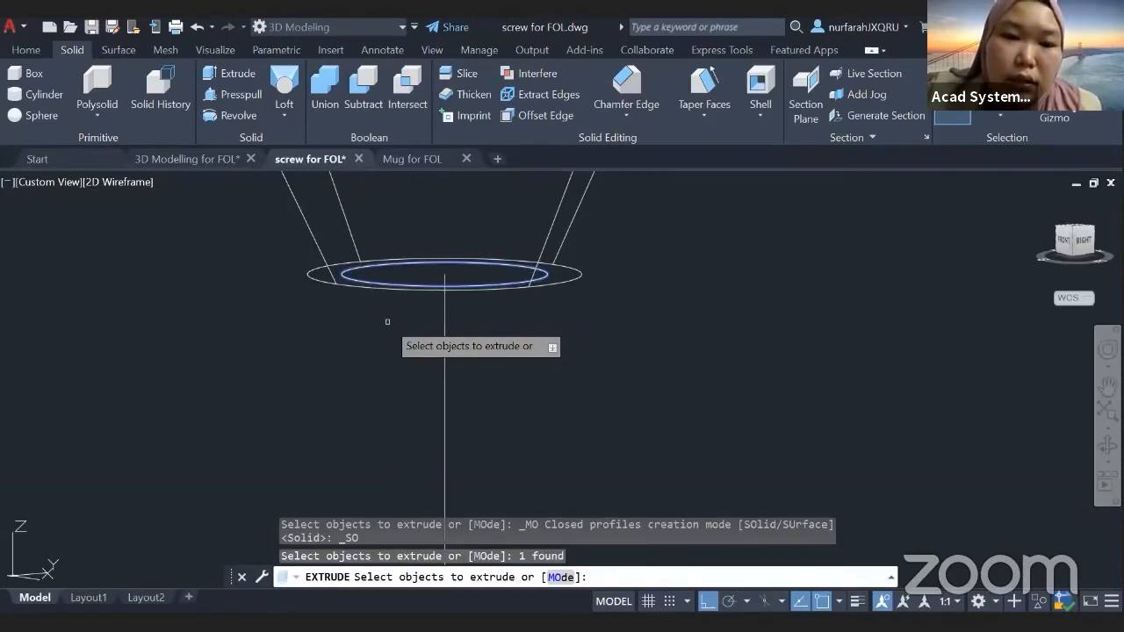
key(Return)
middle_drag(387, 322, 409, 237)
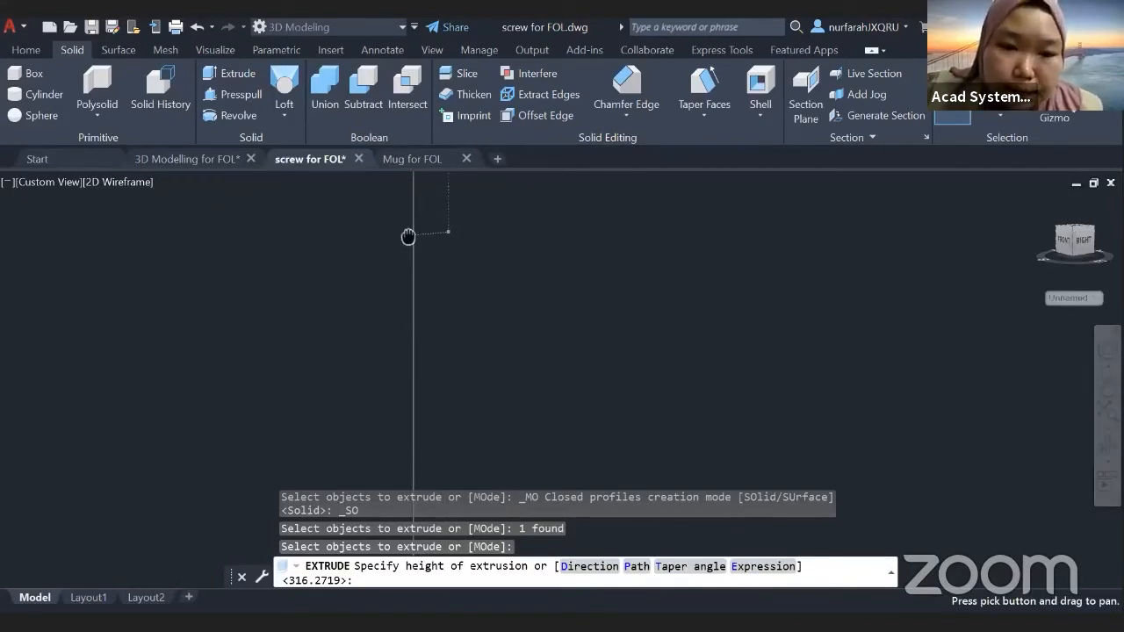
key(Return)
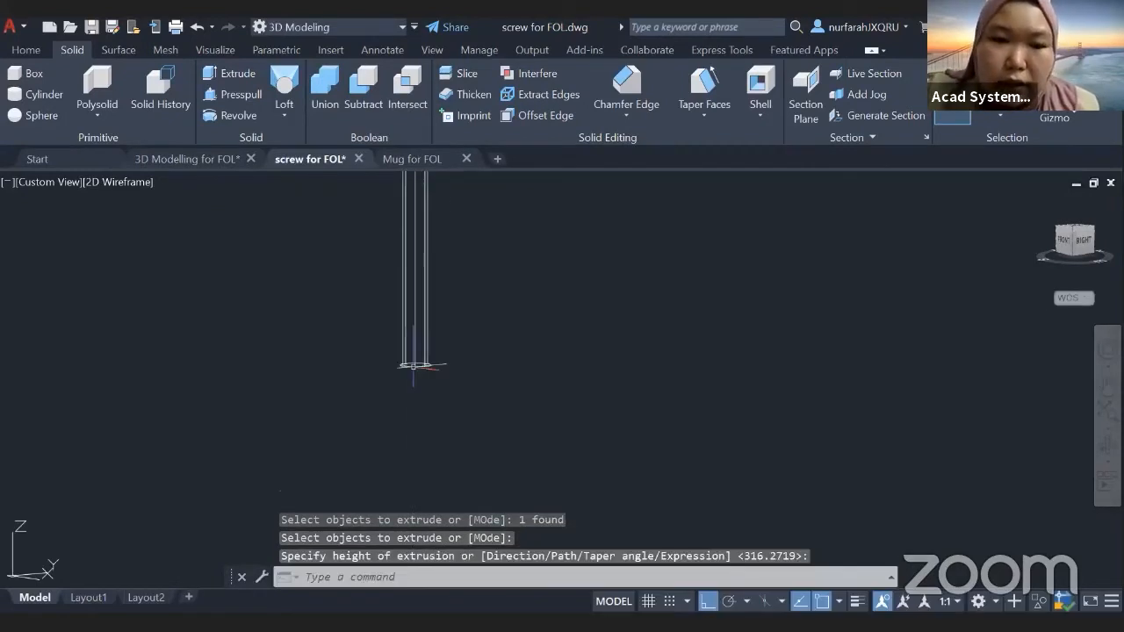
key(Return)
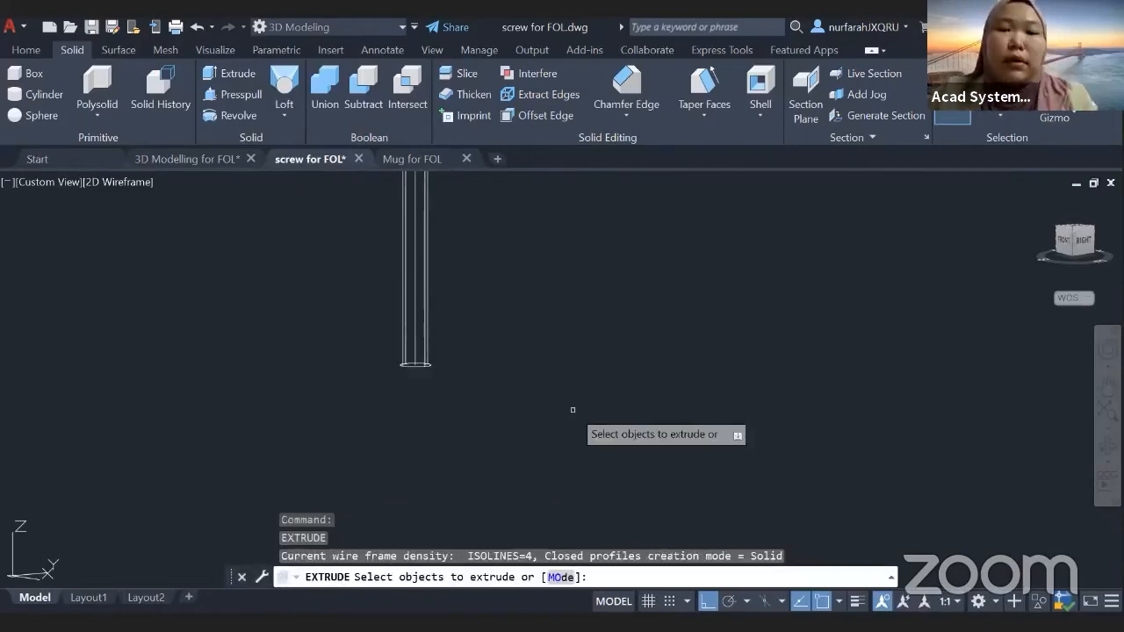
key(Escape)
Step: Examine the wireframe of the extruded shaft and its junction with the screw head
scroll(527, 321, up, 3)
scroll(529, 325, down, 7)
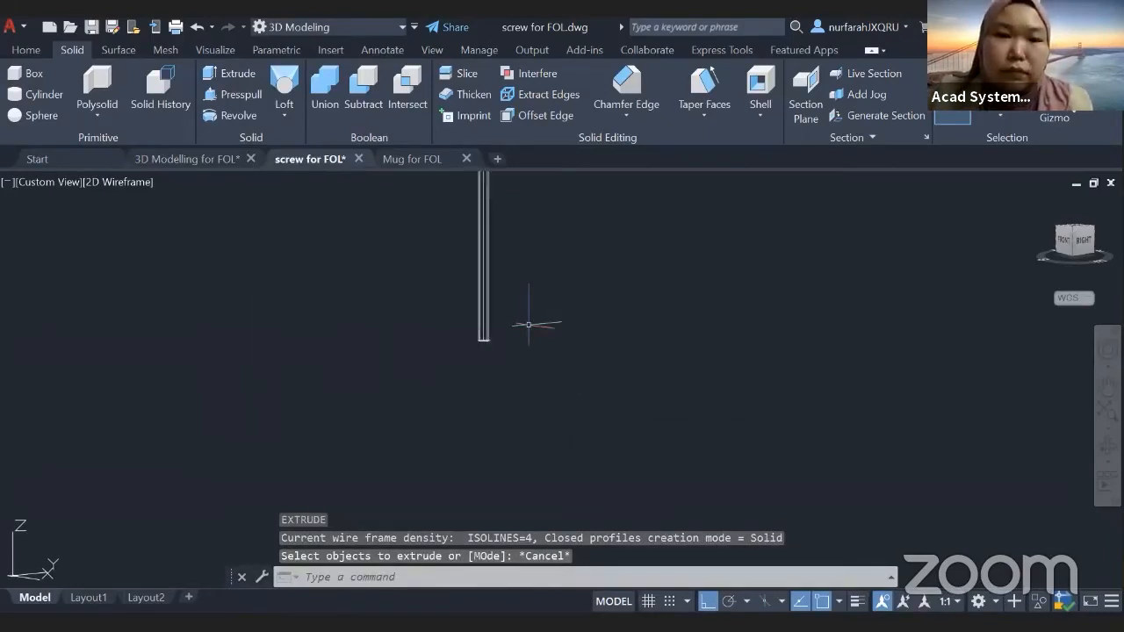
middle_drag(524, 344, 488, 557)
scroll(486, 383, up, 5)
middle_drag(459, 382, 503, 385)
scroll(502, 384, down, 3)
scroll(506, 381, up, 3)
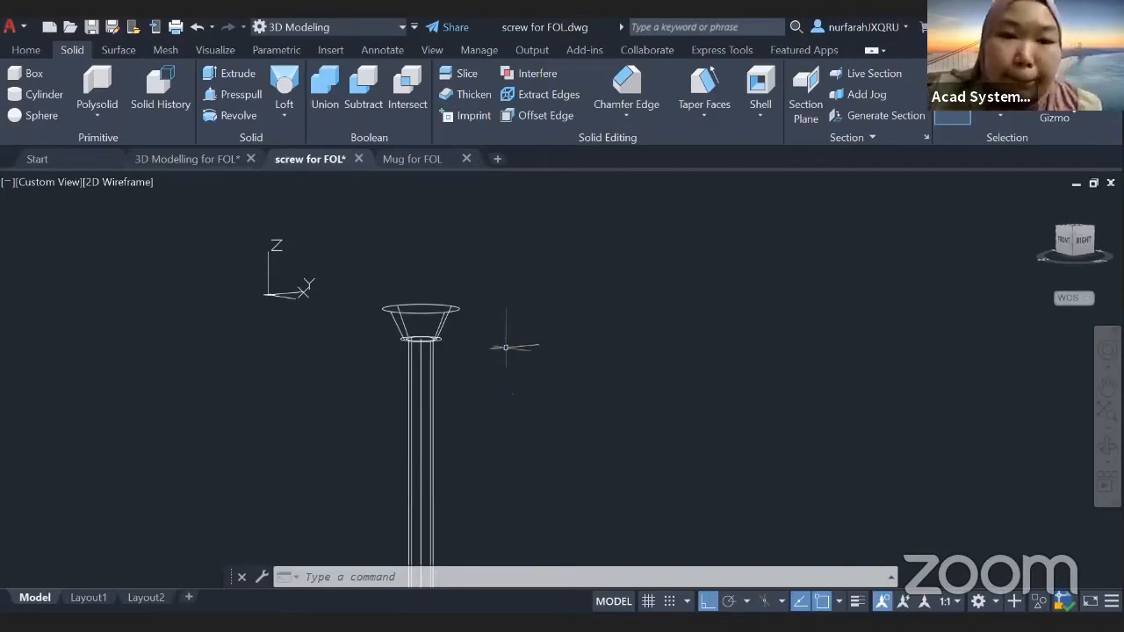
mouse_move(509, 343)
middle_down()
mouse_move(571, 285)
mouse_move(585, 228)
middle_up()
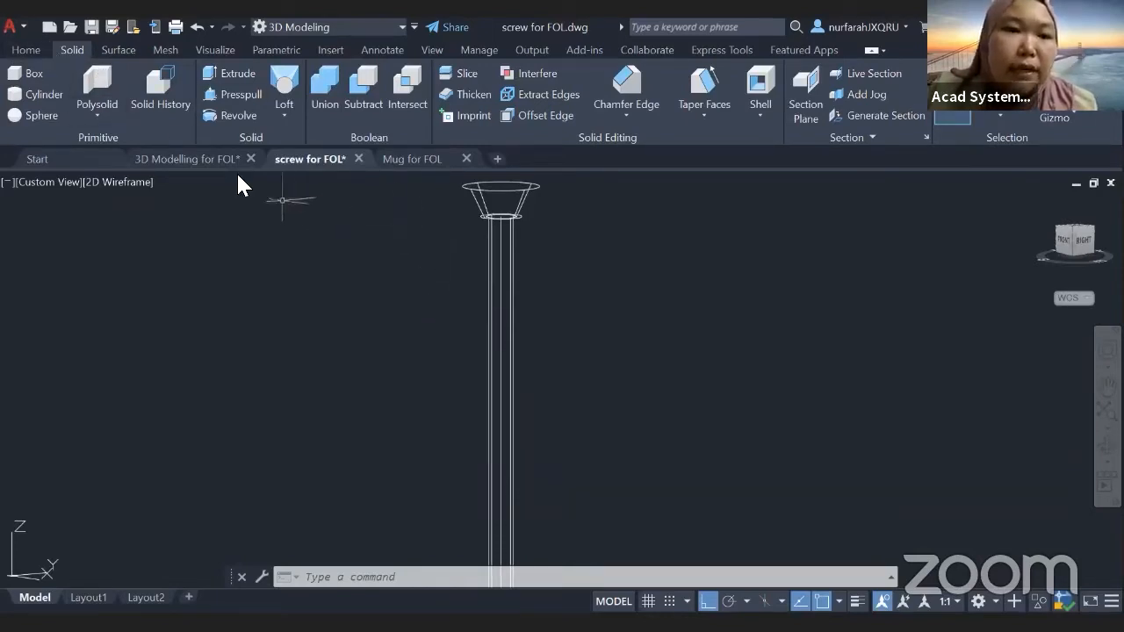
Step: Display the screw in the Shaded visual style and inspect its head and full shaft from the back side
click(123, 182)
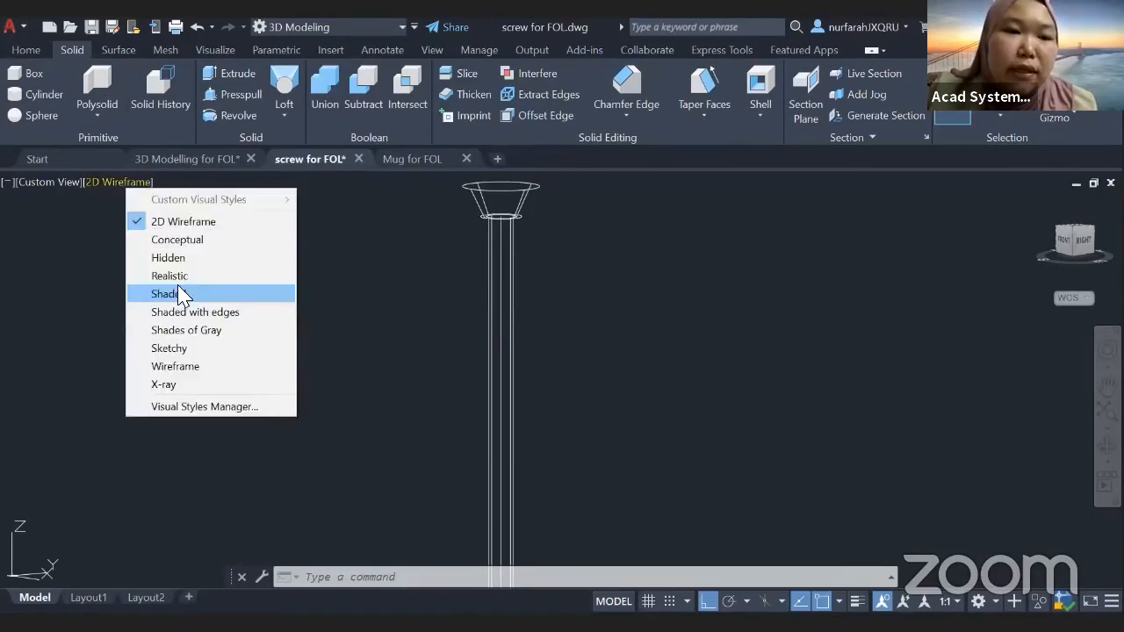
click(169, 294)
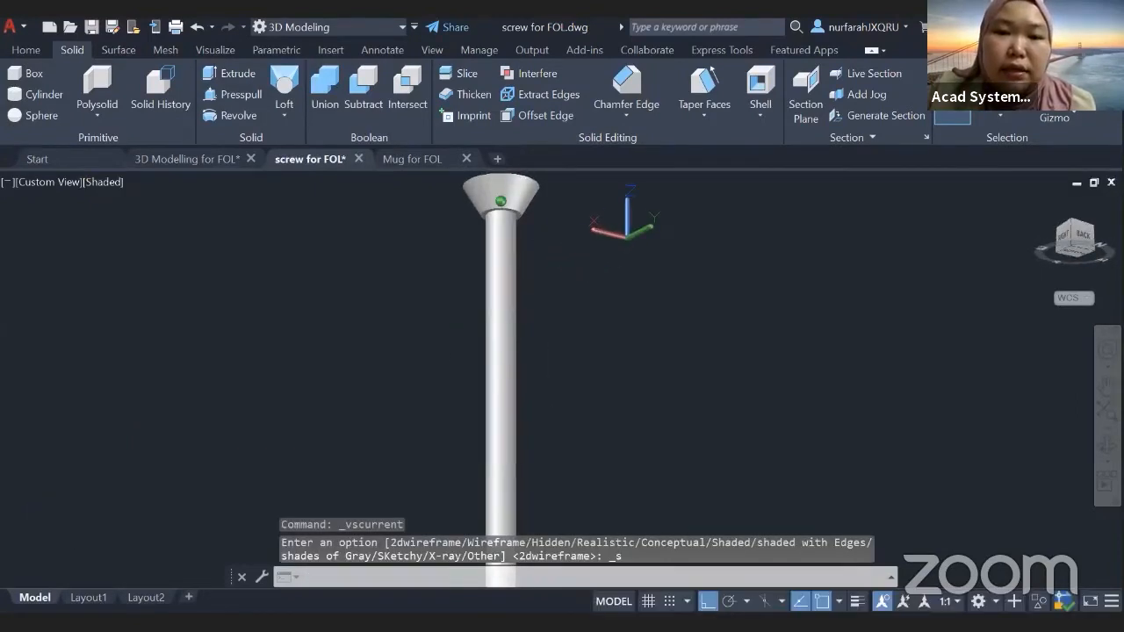
scroll(425, 356, down, 5)
shift+middle_drag(427, 372, 388, 390)
scroll(413, 391, up, 2)
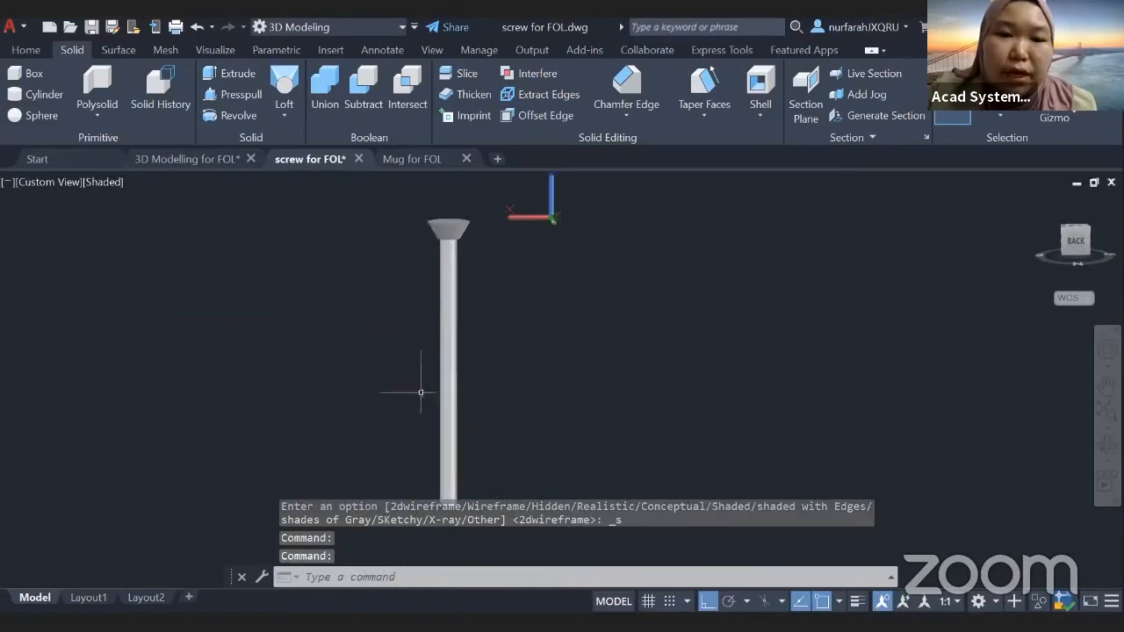
middle_drag(483, 493, 497, 427)
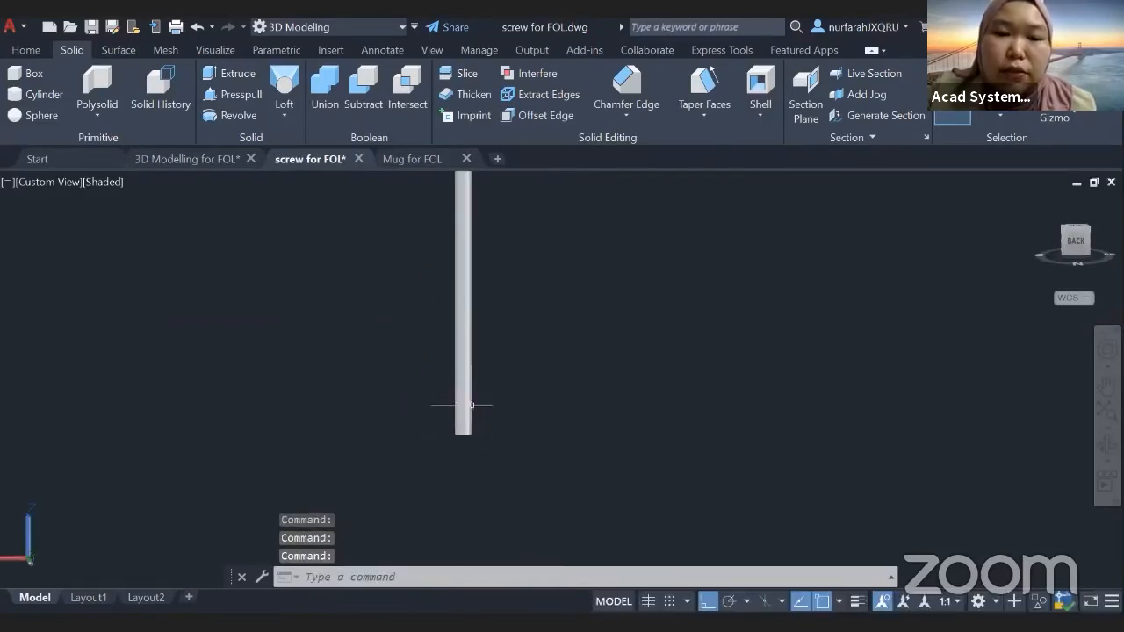
middle_drag(507, 336, 534, 441)
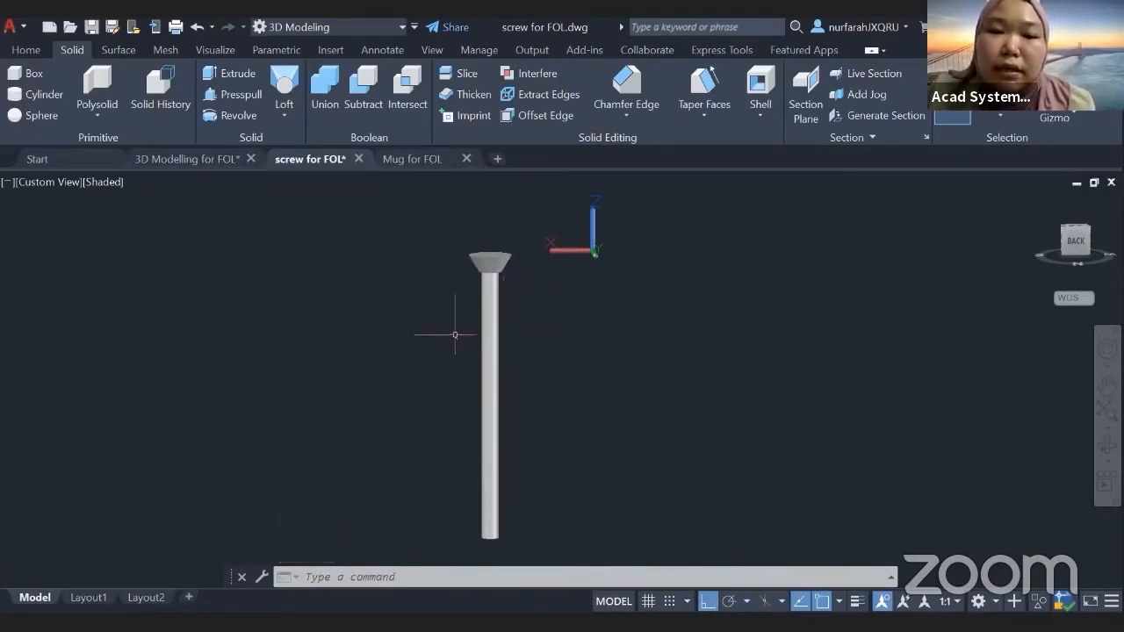
scroll(524, 327, up, 2)
middle_drag(527, 329, 550, 351)
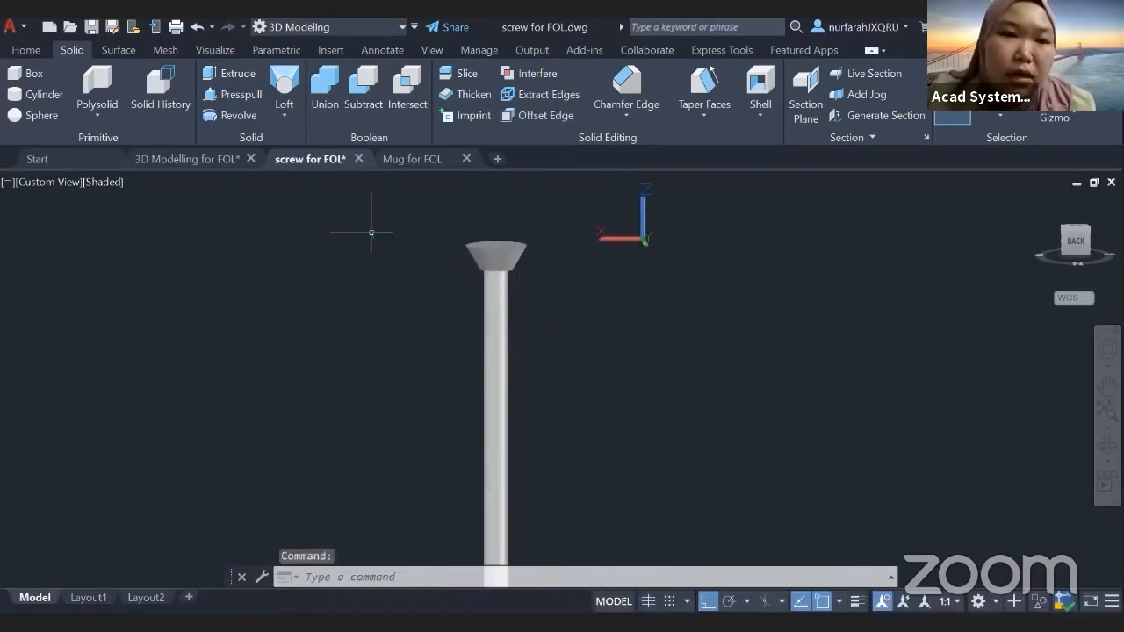
Step: Return the screw's display to the 2D Wireframe visual style
click(103, 182)
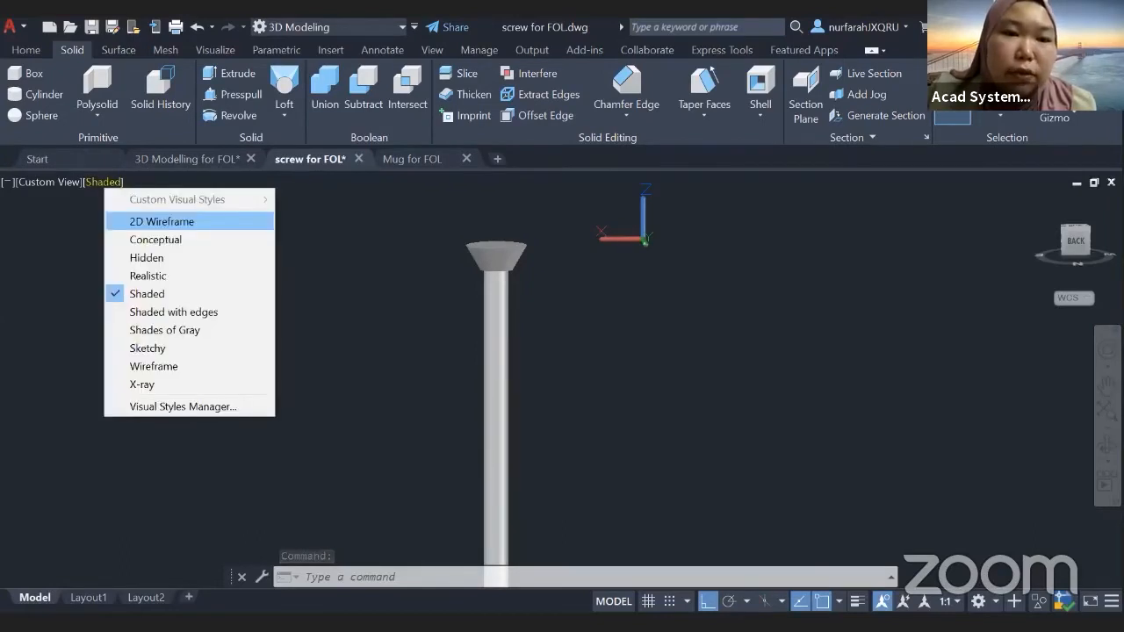
click(162, 221)
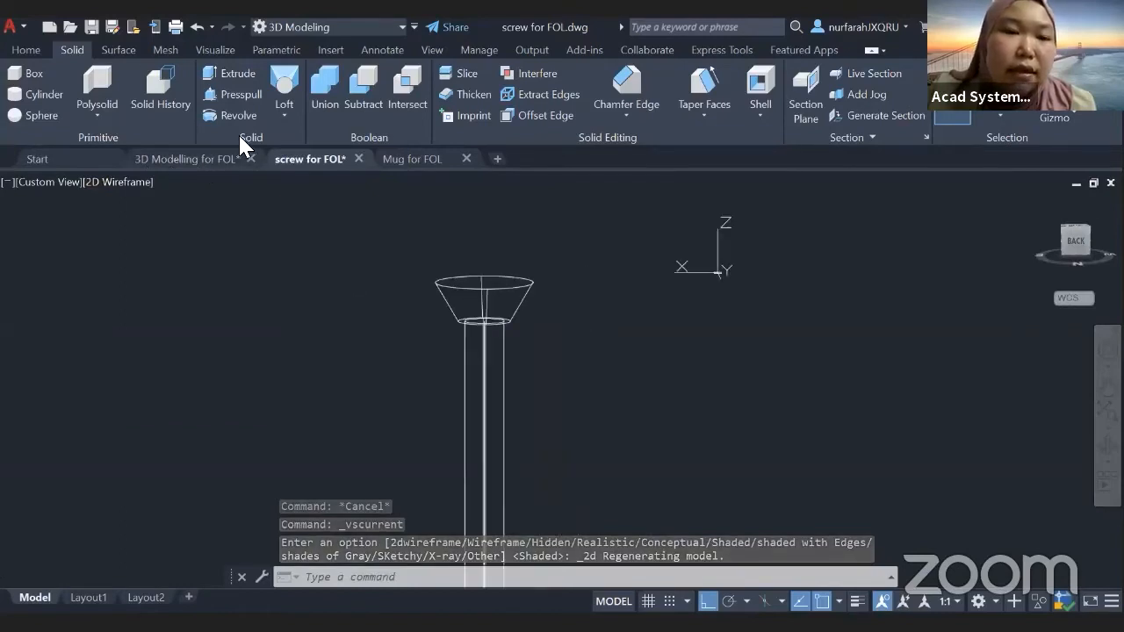
Step: Start a helix centred on the shaft's upper end, with its base and top radii picked at the shaft circle's quadrant
click(31, 50)
click(294, 138)
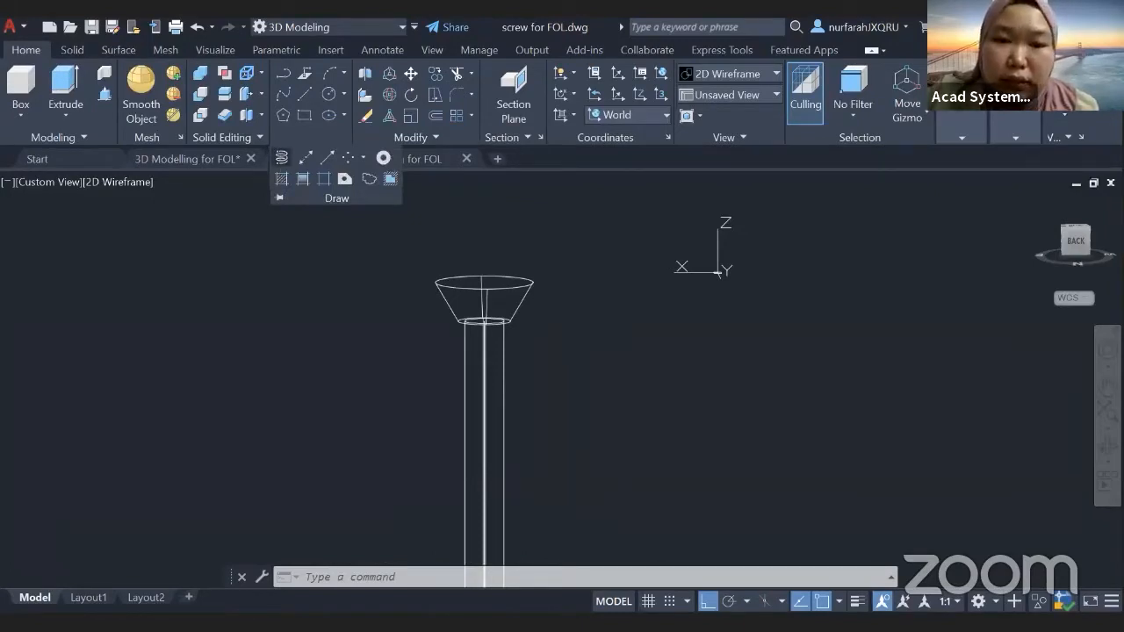
click(281, 157)
scroll(377, 336, up, 4)
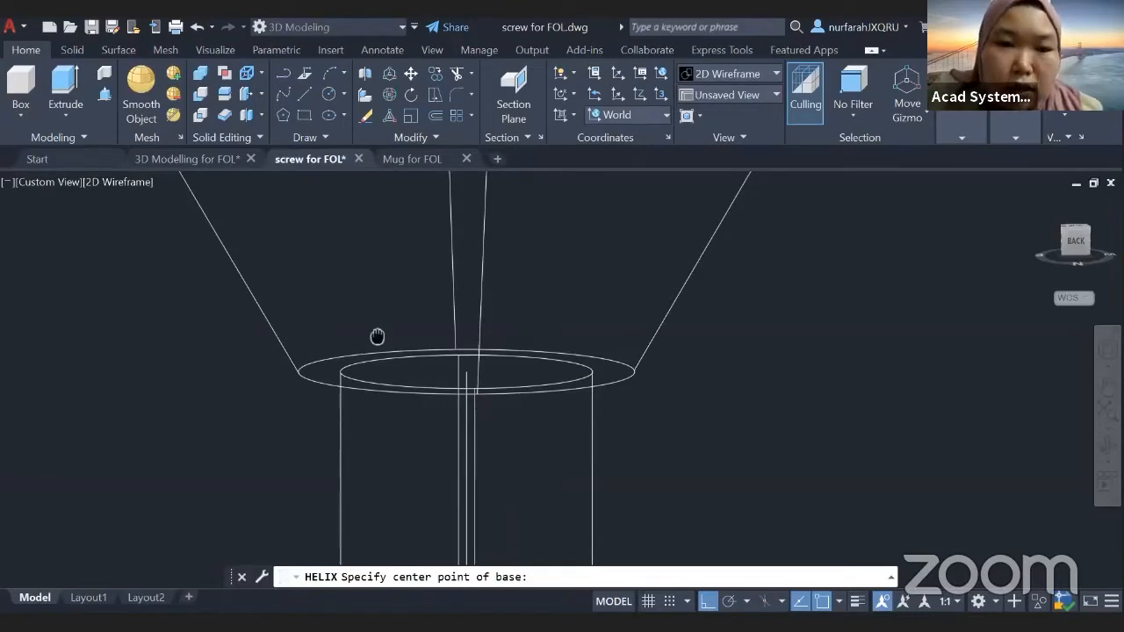
middle_drag(377, 337, 290, 319)
click(380, 355)
shift+middle_drag(379, 373, 308, 395)
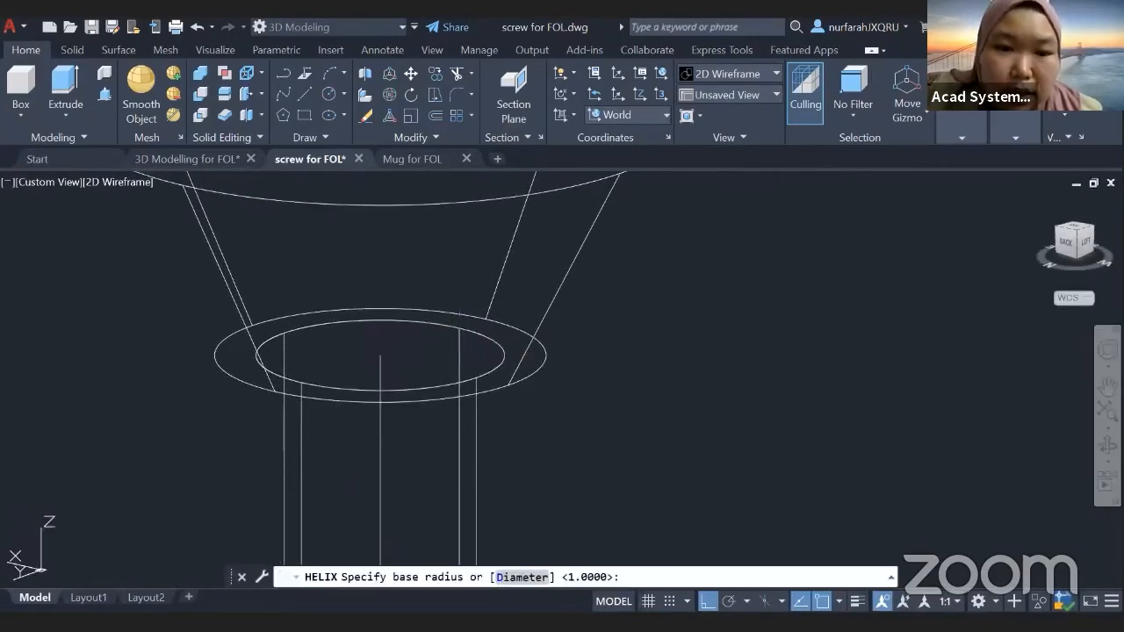
click(460, 329)
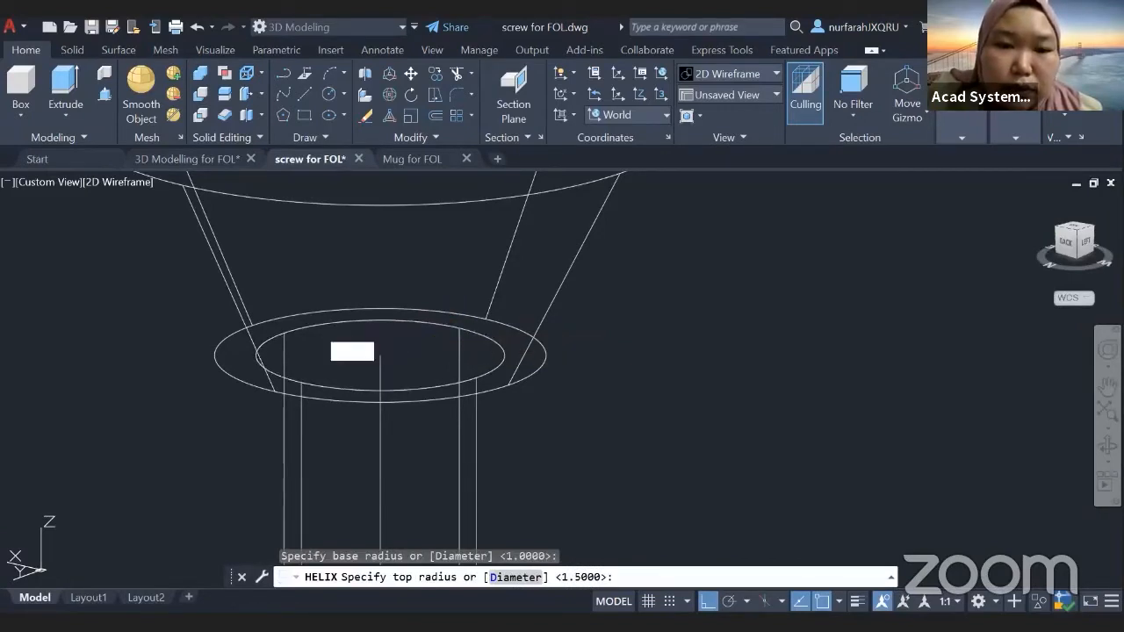
click(459, 329)
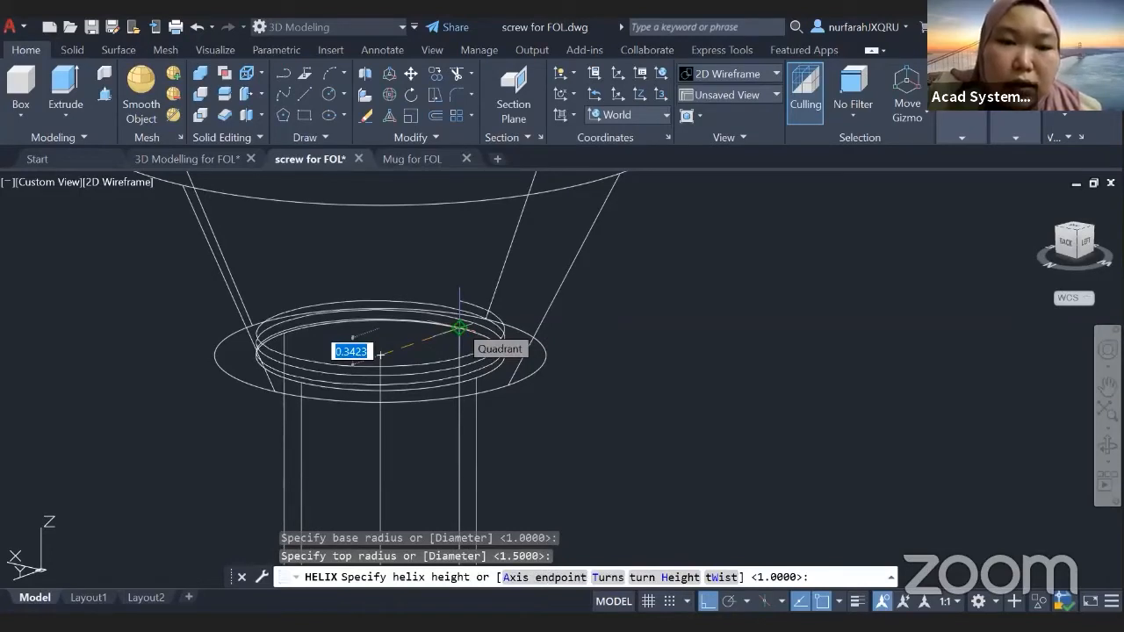
Step: Give the helix 28 turns and end its height at the lower end of the screw shaft
shift+middle_drag(380, 354, 446, 425)
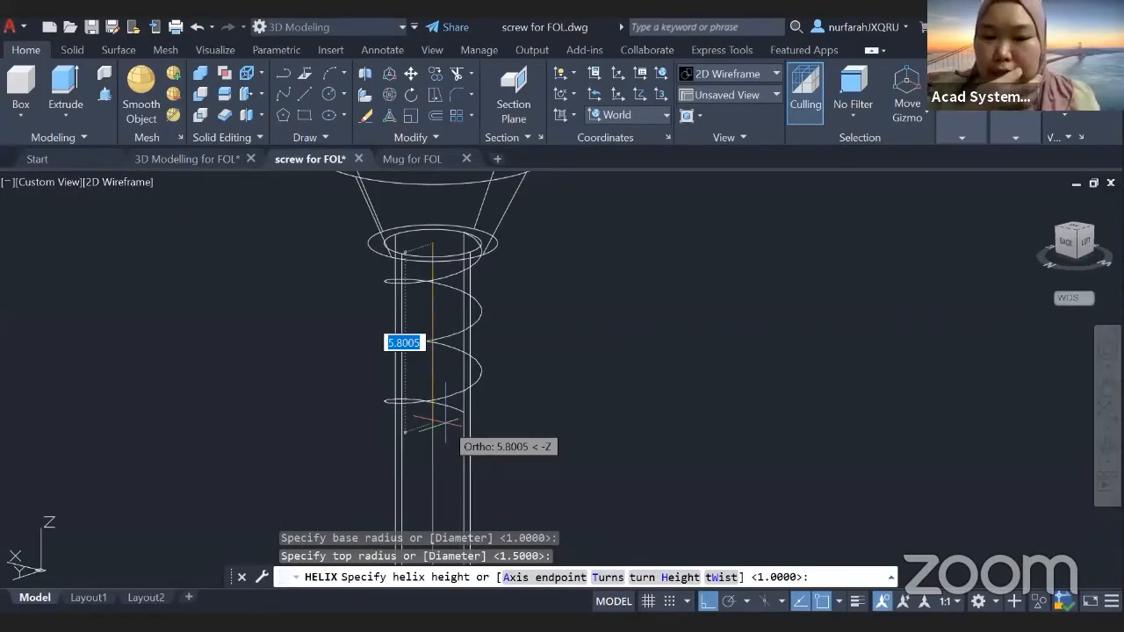
text(t)
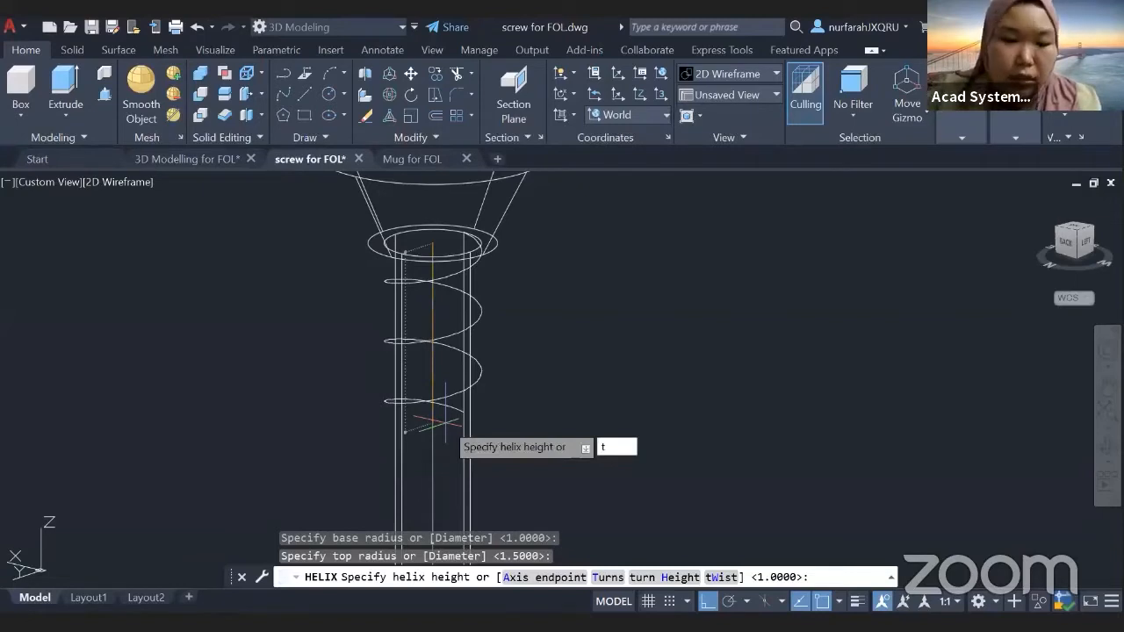
key(Return)
text(2)
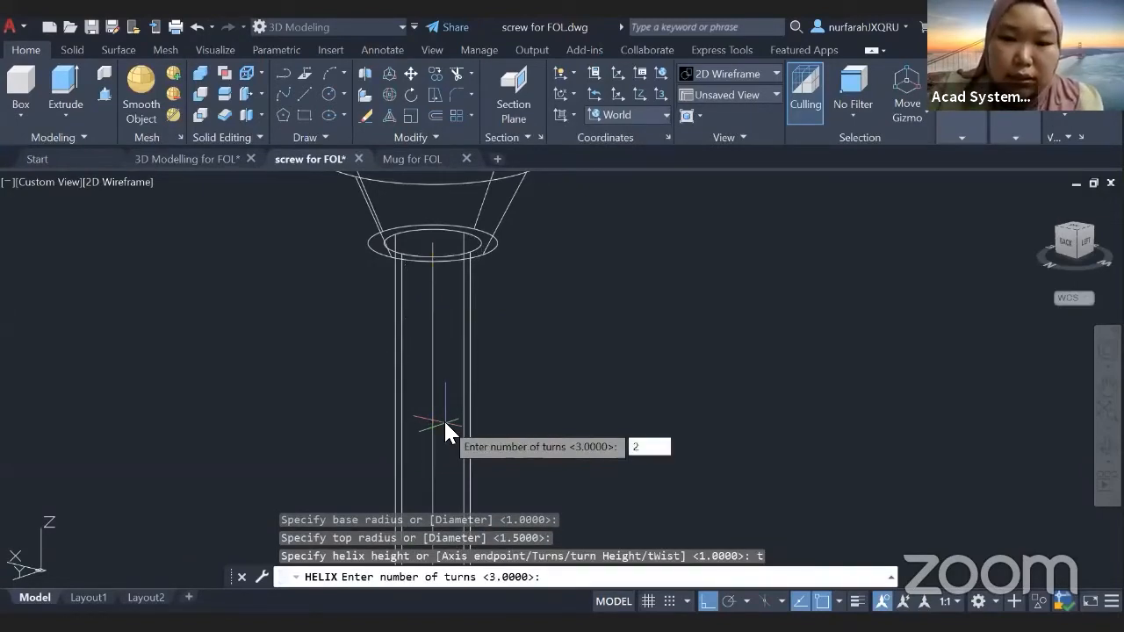
text(8)
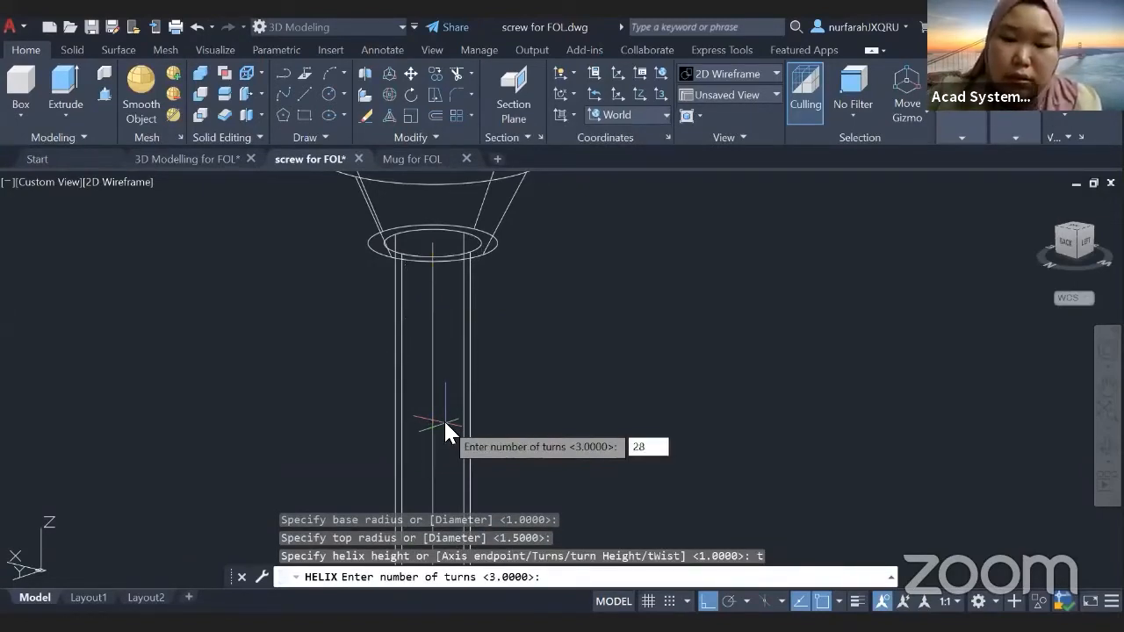
key(Return)
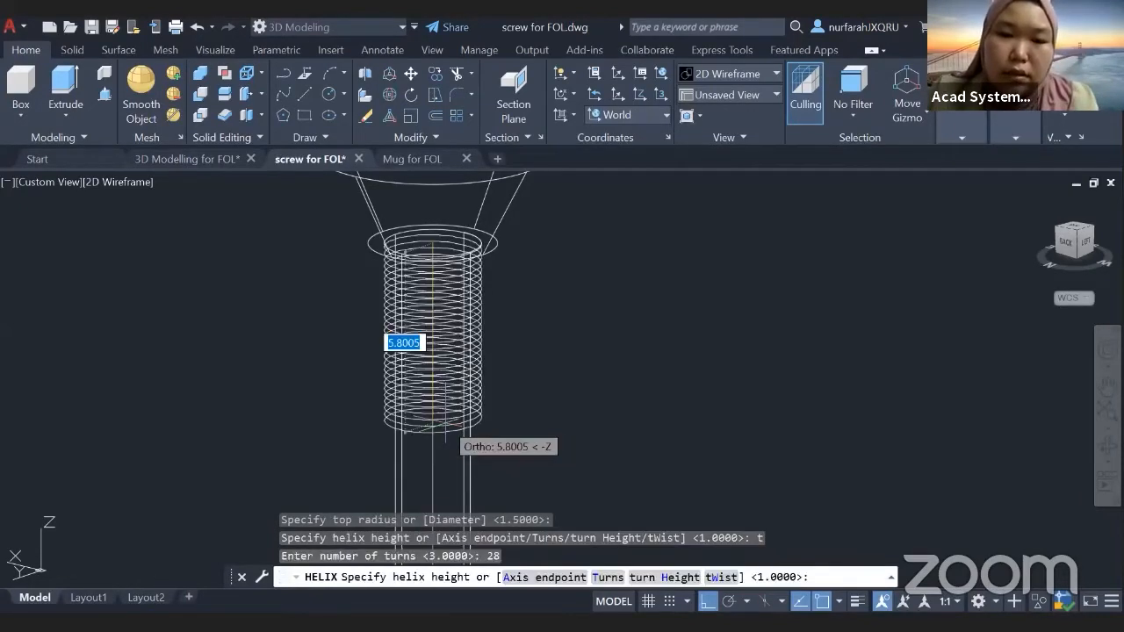
scroll(445, 413, down, 3)
middle_drag(446, 413, 509, 168)
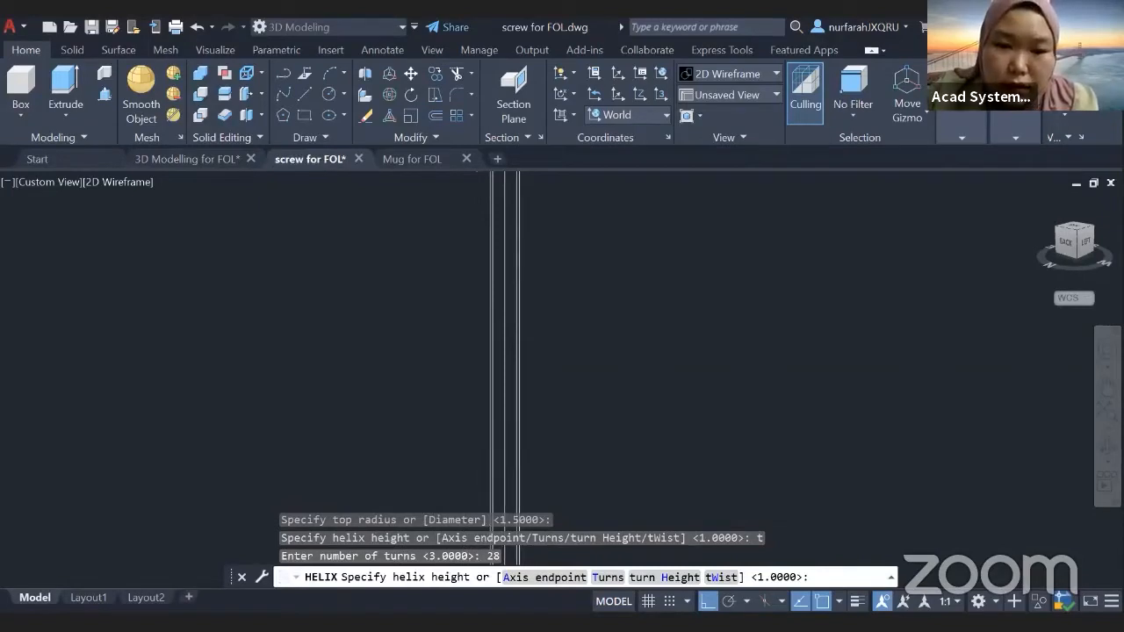
scroll(689, 421, down, 3)
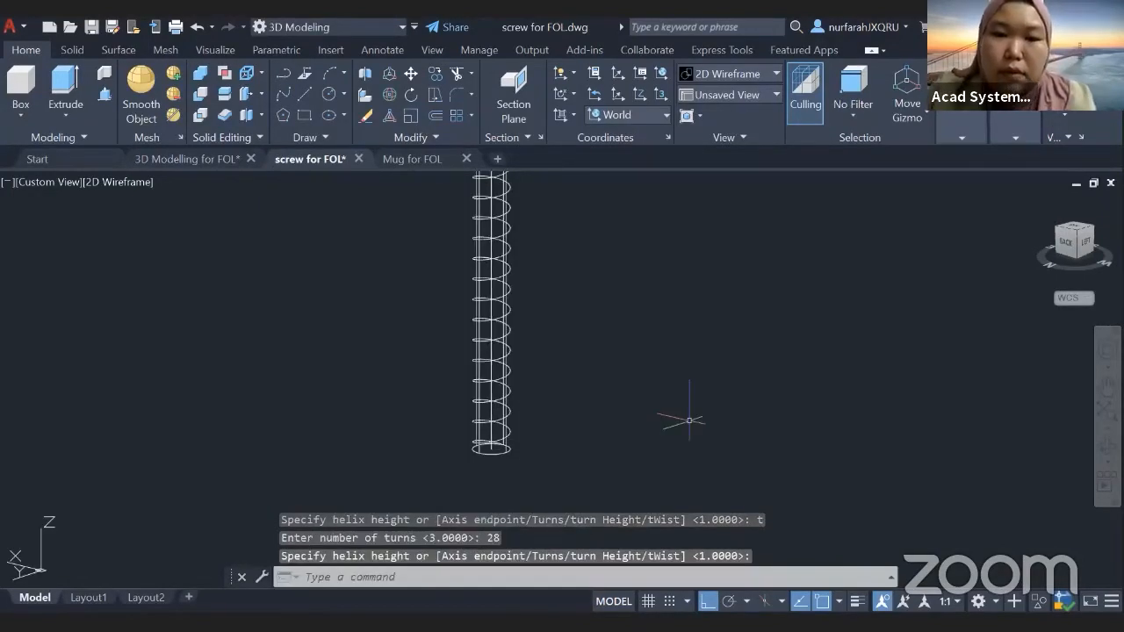
key(Escape)
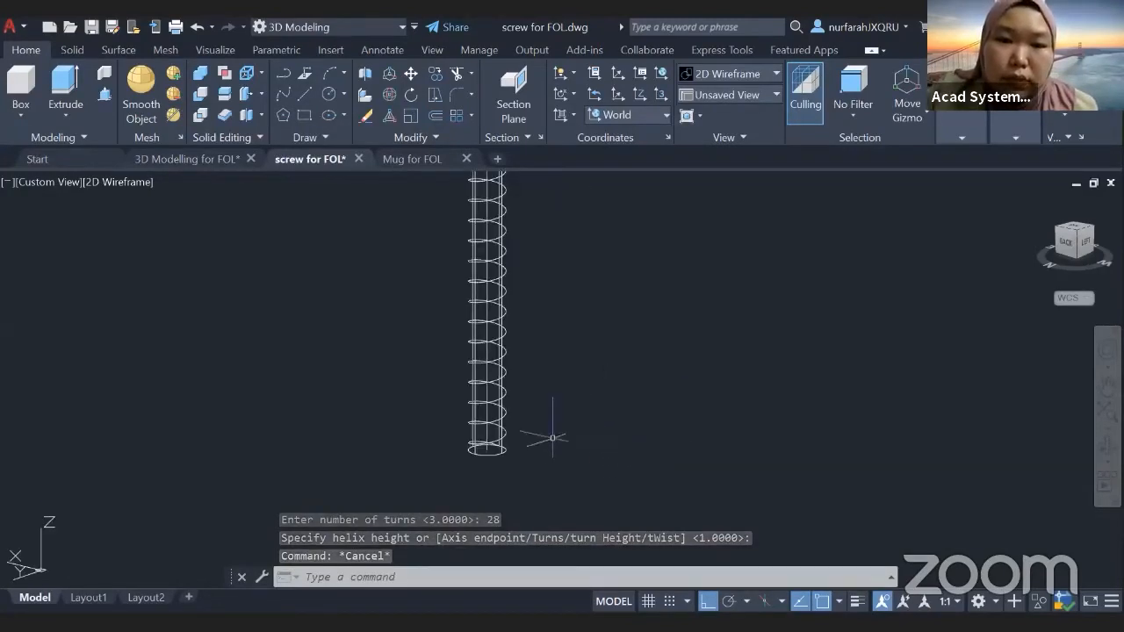
Step: Check the helix around the lower shaft from the side, and set the UCS to the Right orientation
shift+middle_drag(527, 434, 620, 401)
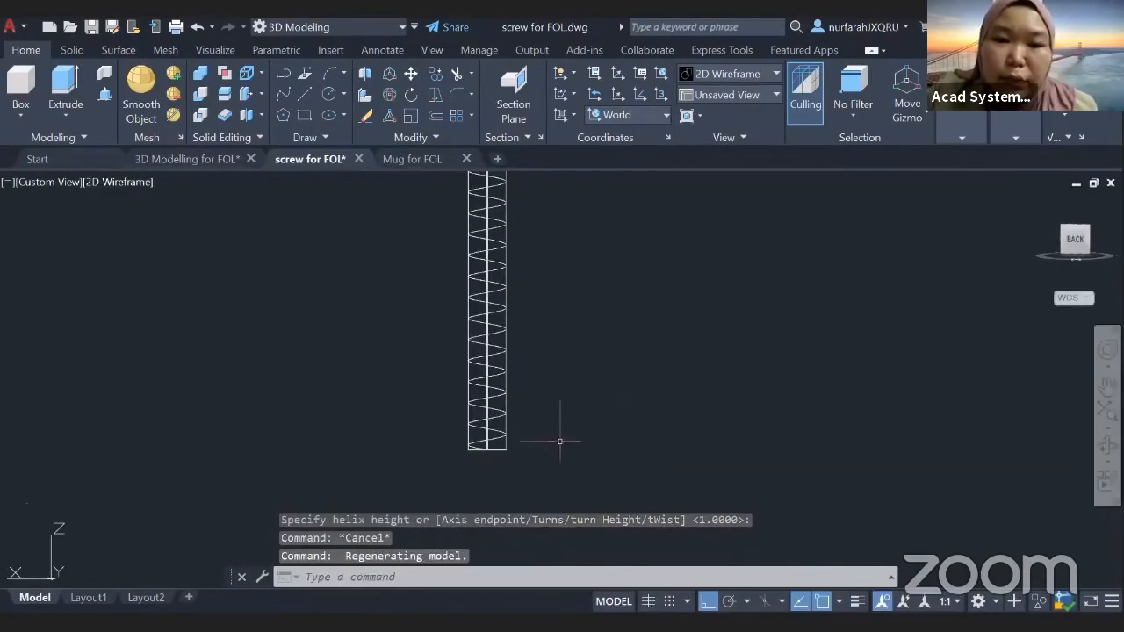
shift+middle_drag(557, 472, 645, 442)
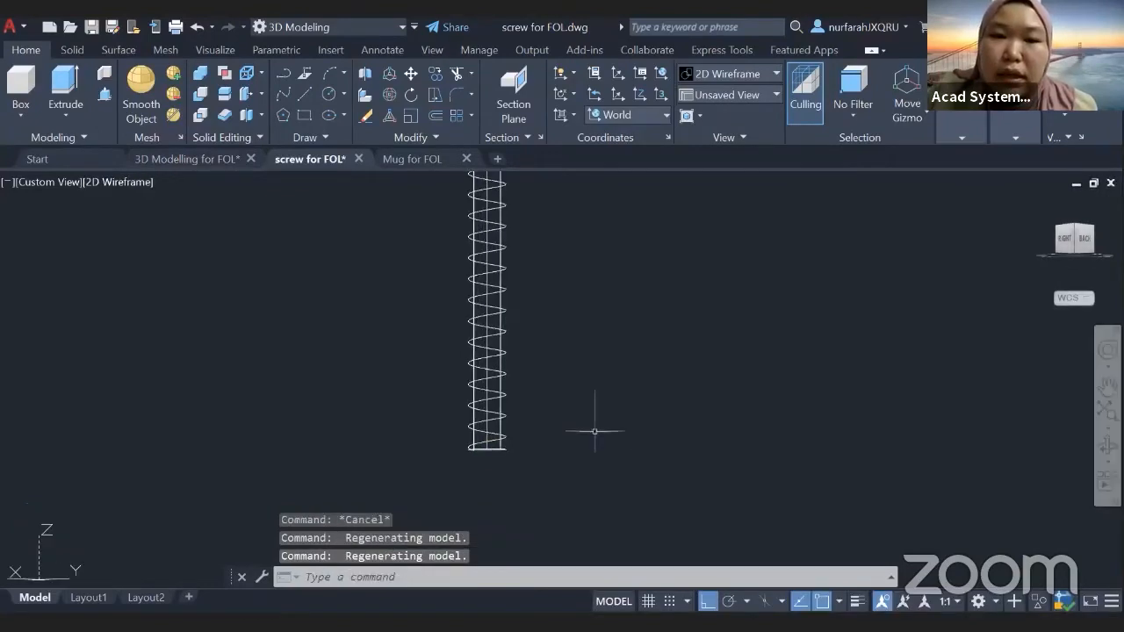
scroll(503, 215, up, 3)
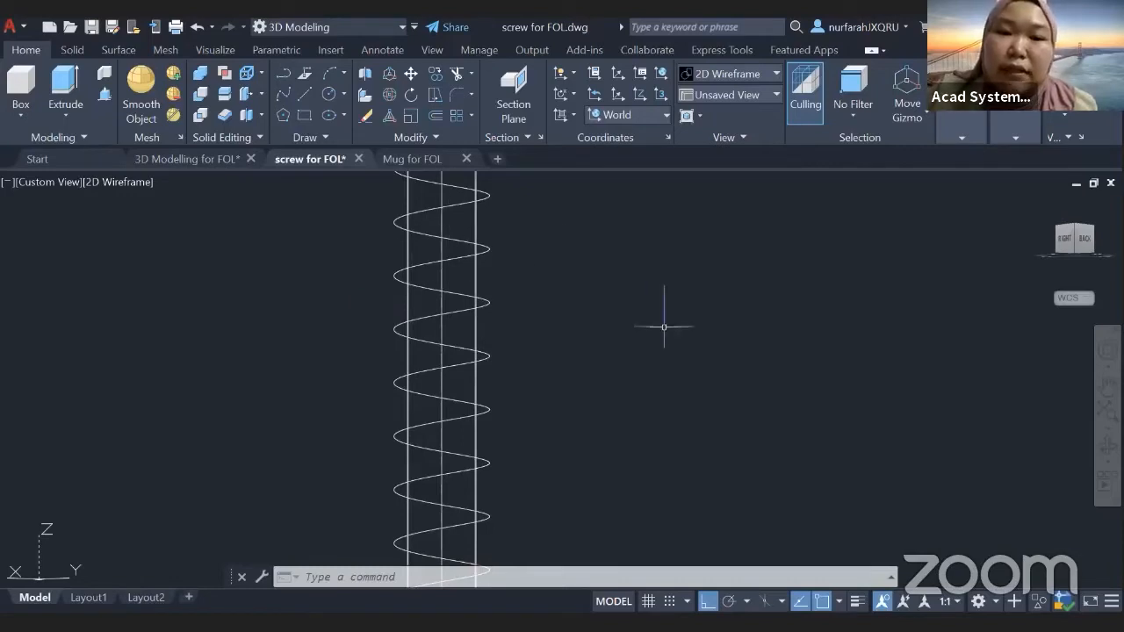
middle_drag(594, 384, 592, 264)
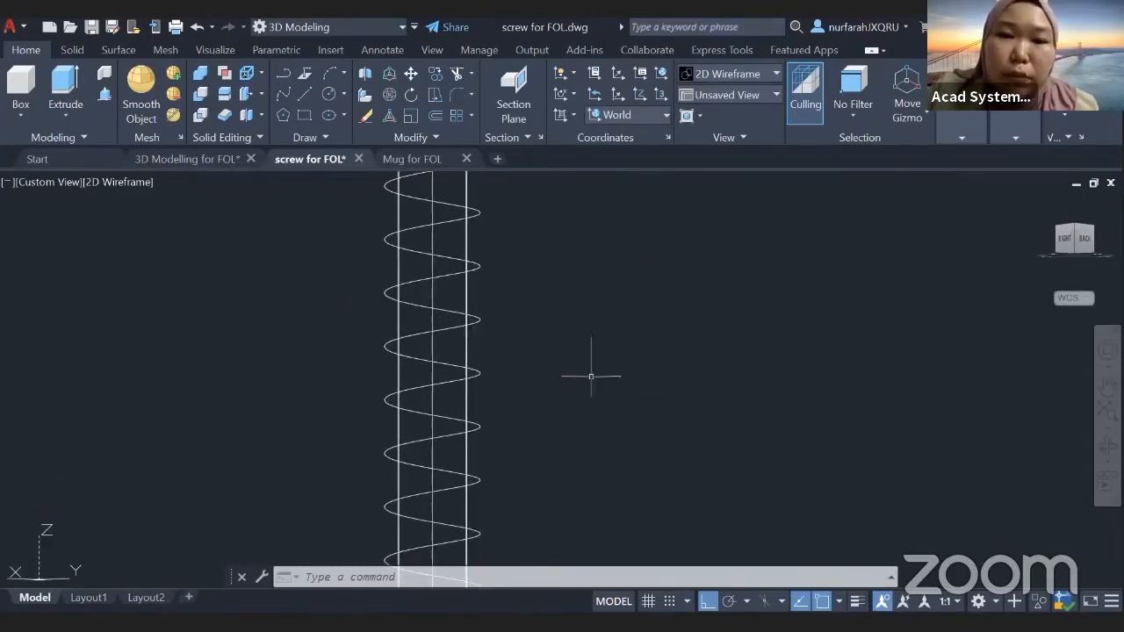
middle_drag(592, 377, 599, 236)
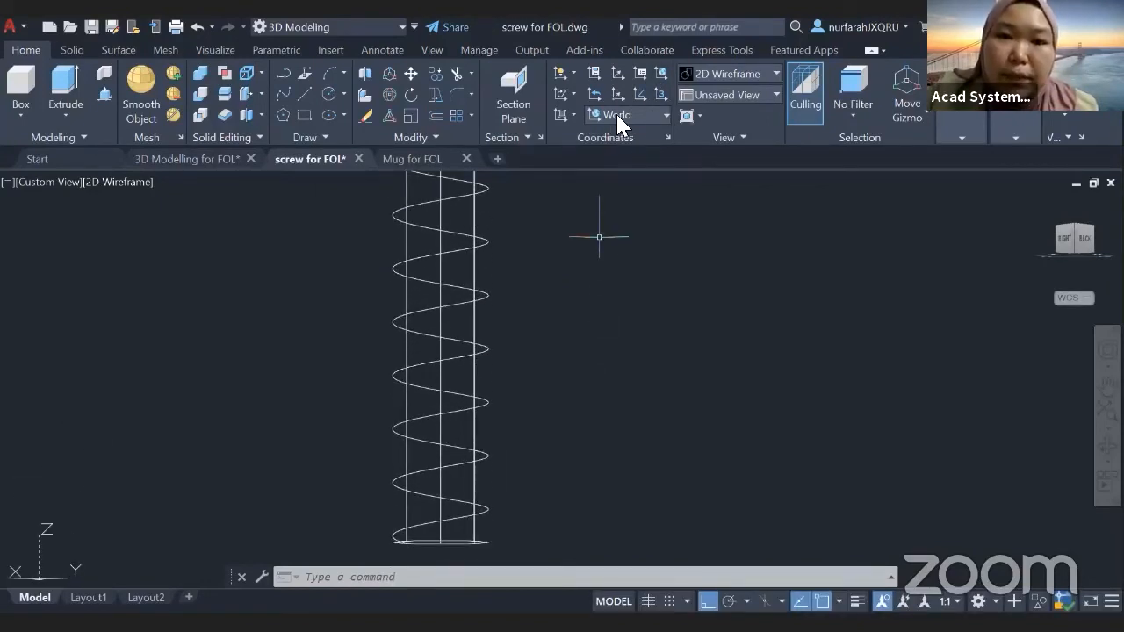
click(617, 115)
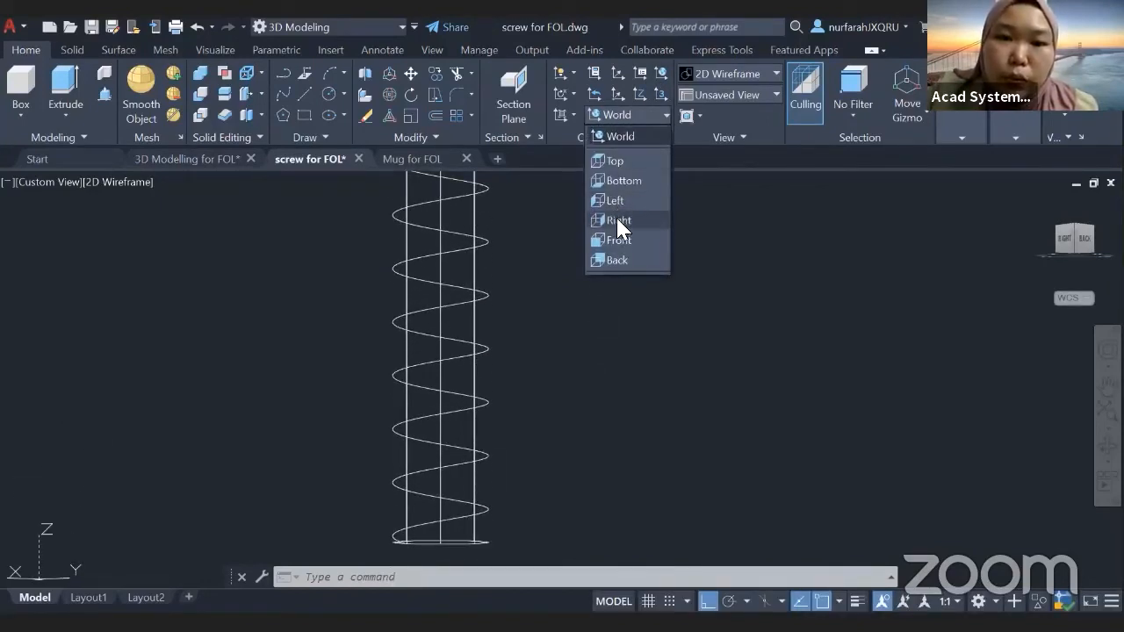
click(618, 219)
Step: Draw a 0.5 by 0.3 rectangle in the empty space beside the lower part of the screw shaft
middle_drag(572, 442, 603, 373)
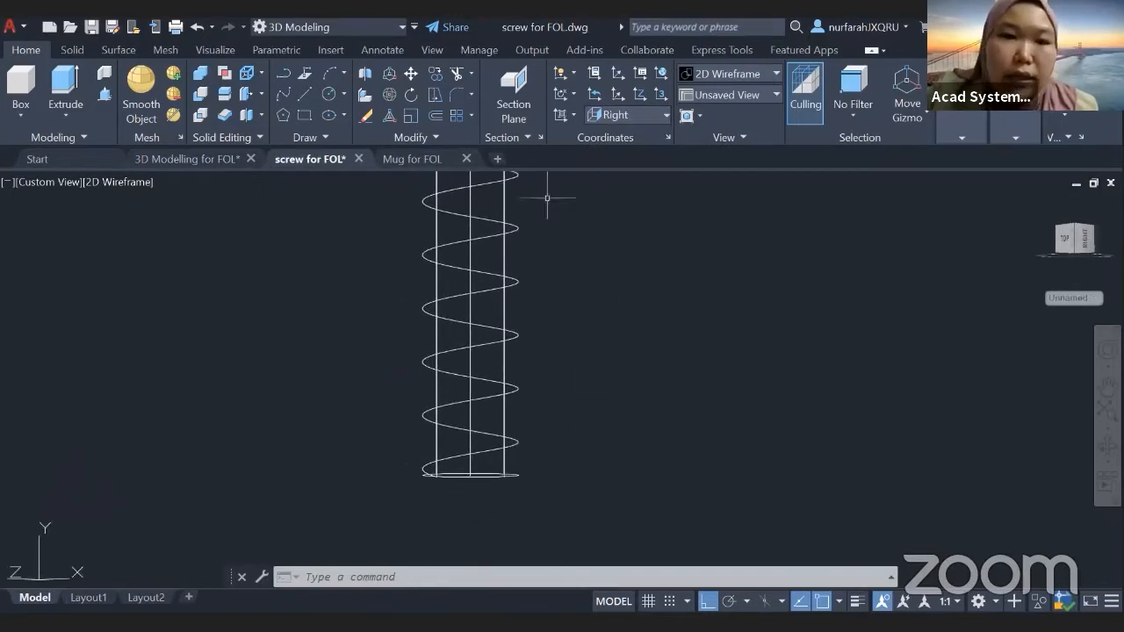
click(303, 114)
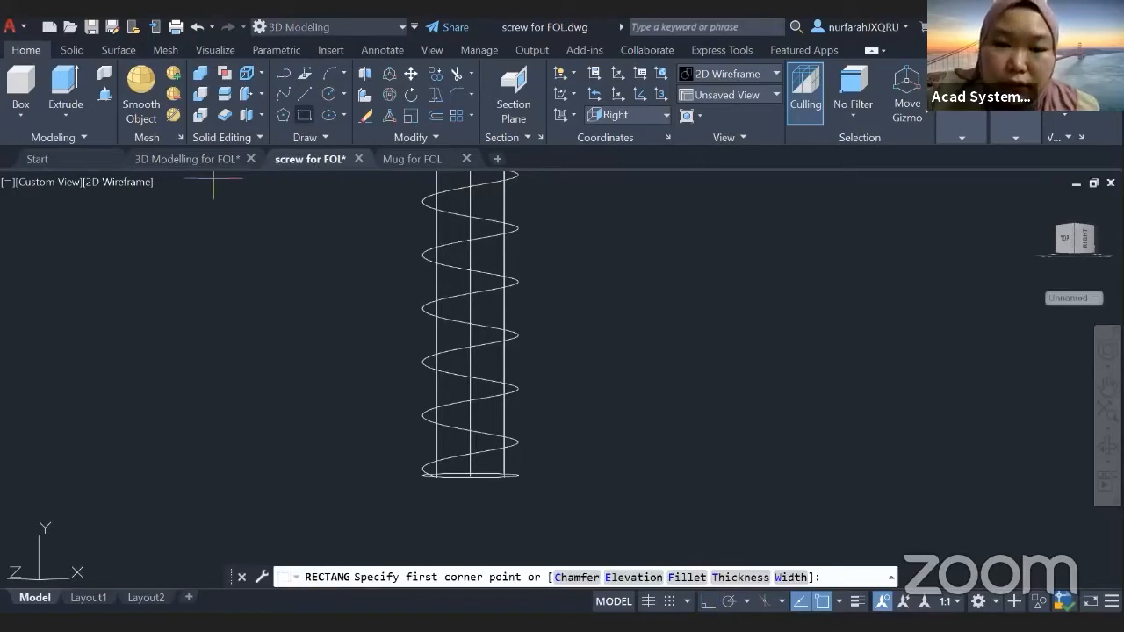
click(567, 383)
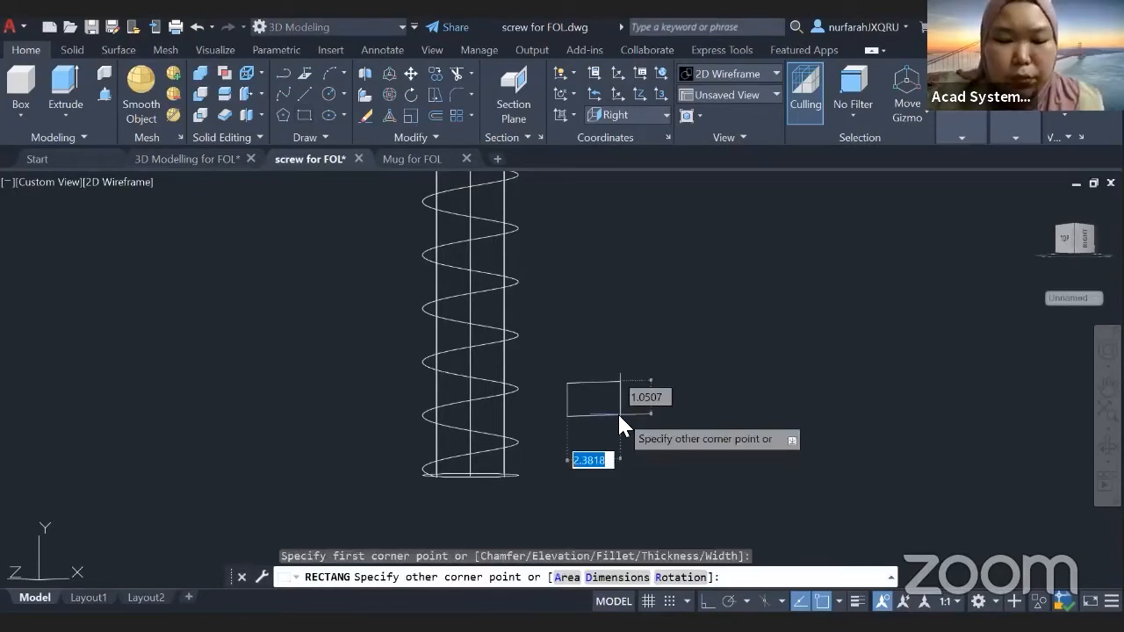
text(0.5)
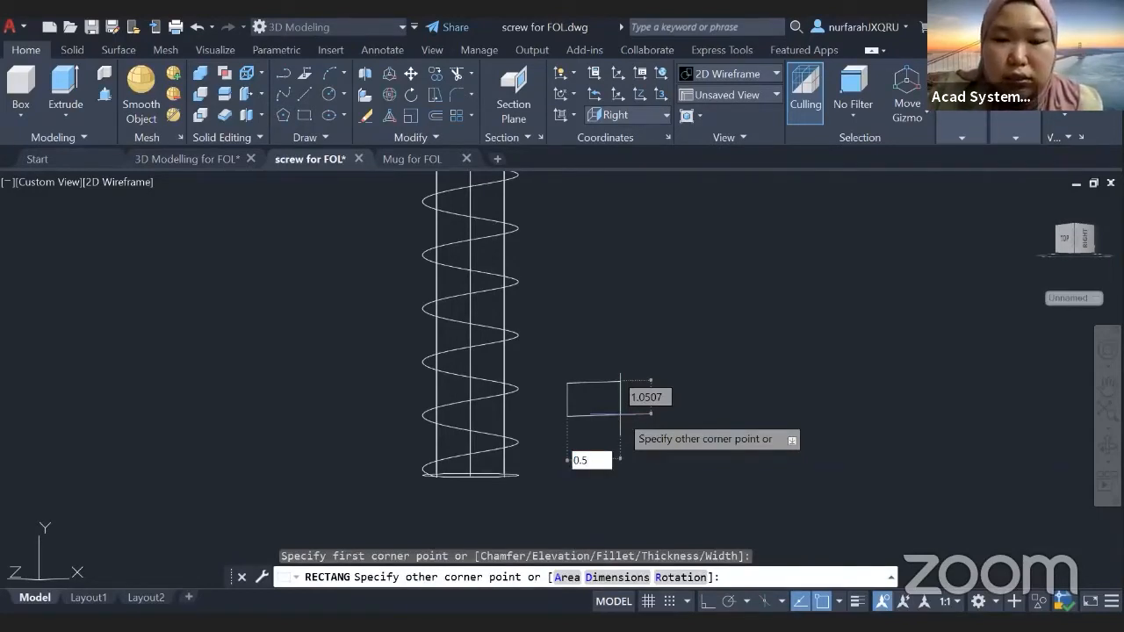
key(Tab)
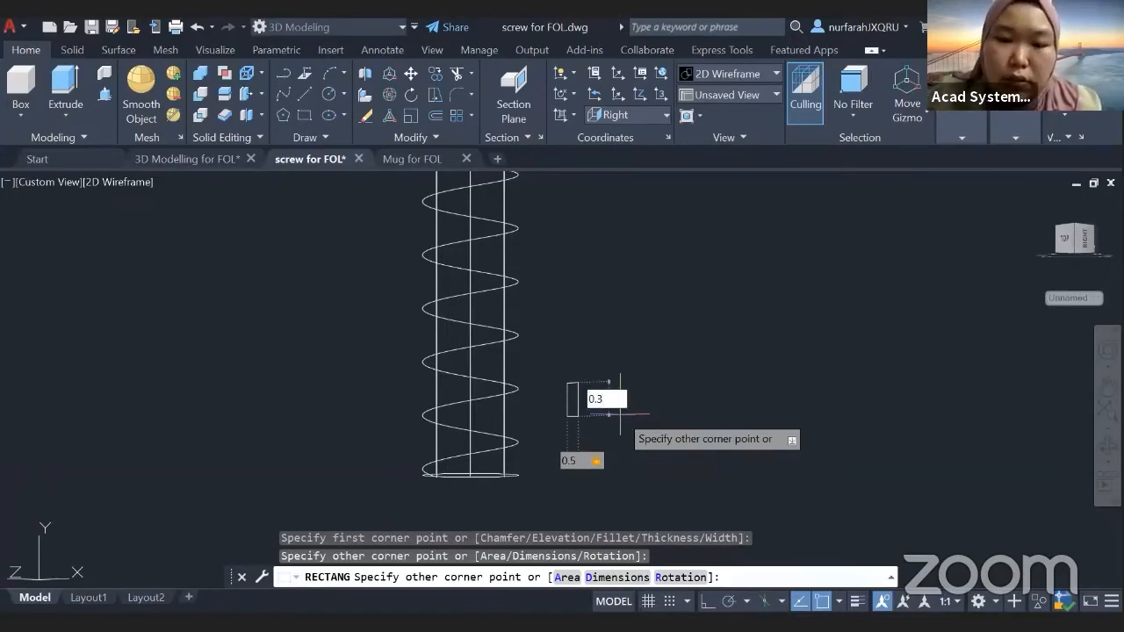
key(Return)
Step: Draw two lines from the rectangle's corners nearest the shaft to the midpoint of its opposite side
scroll(612, 404, up, 6)
middle_drag(351, 336, 486, 392)
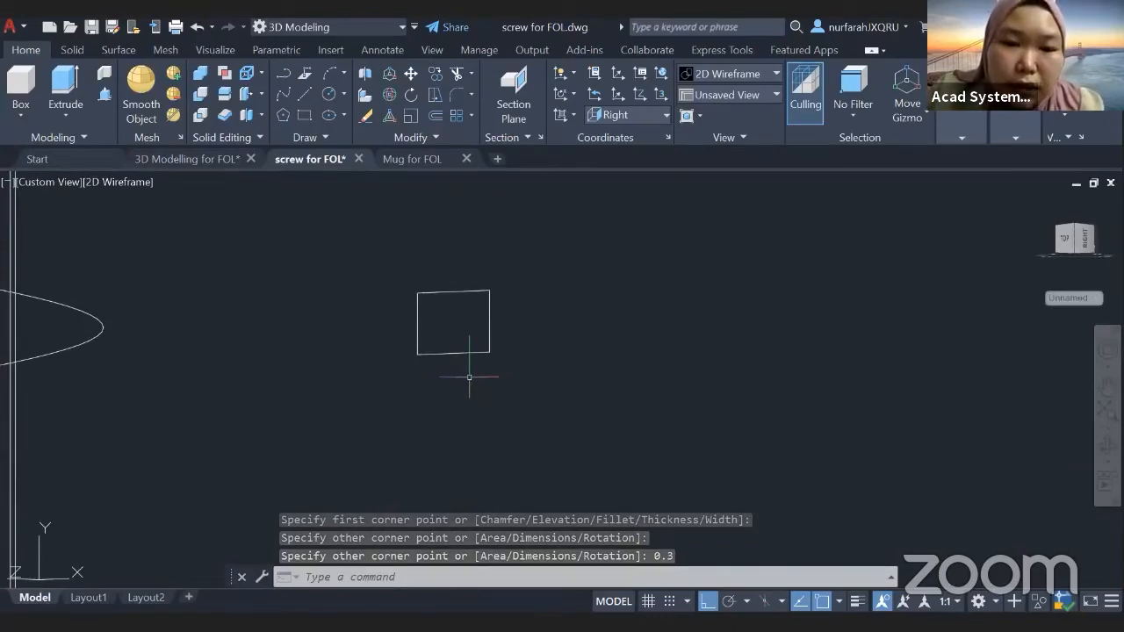
text(l)
key(Return)
click(417, 292)
click(489, 322)
click(417, 353)
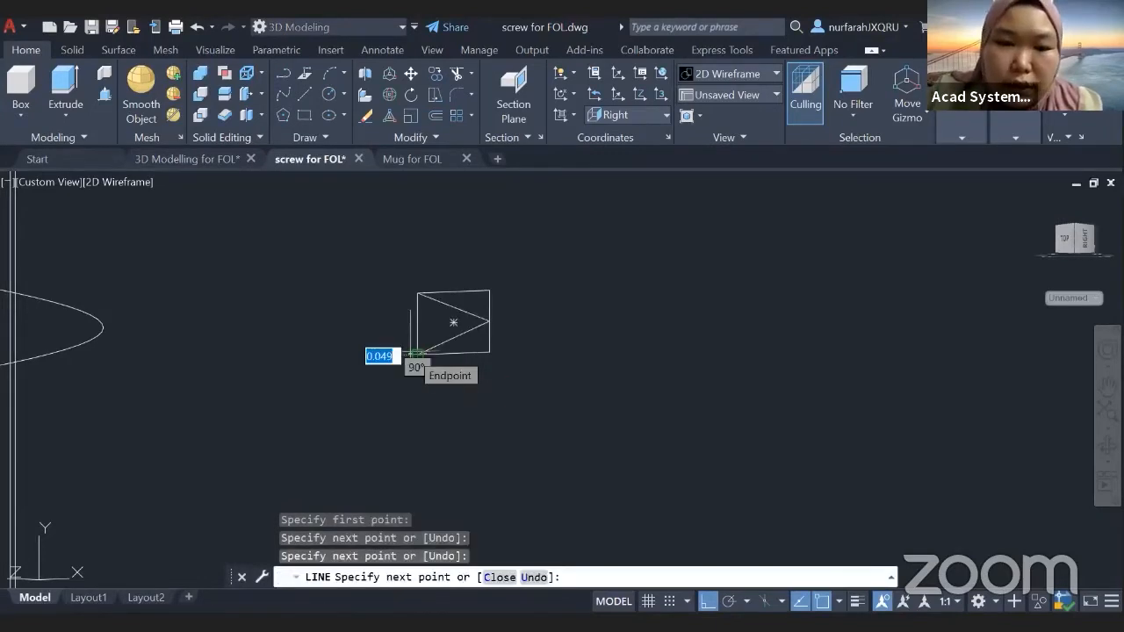
key(Return)
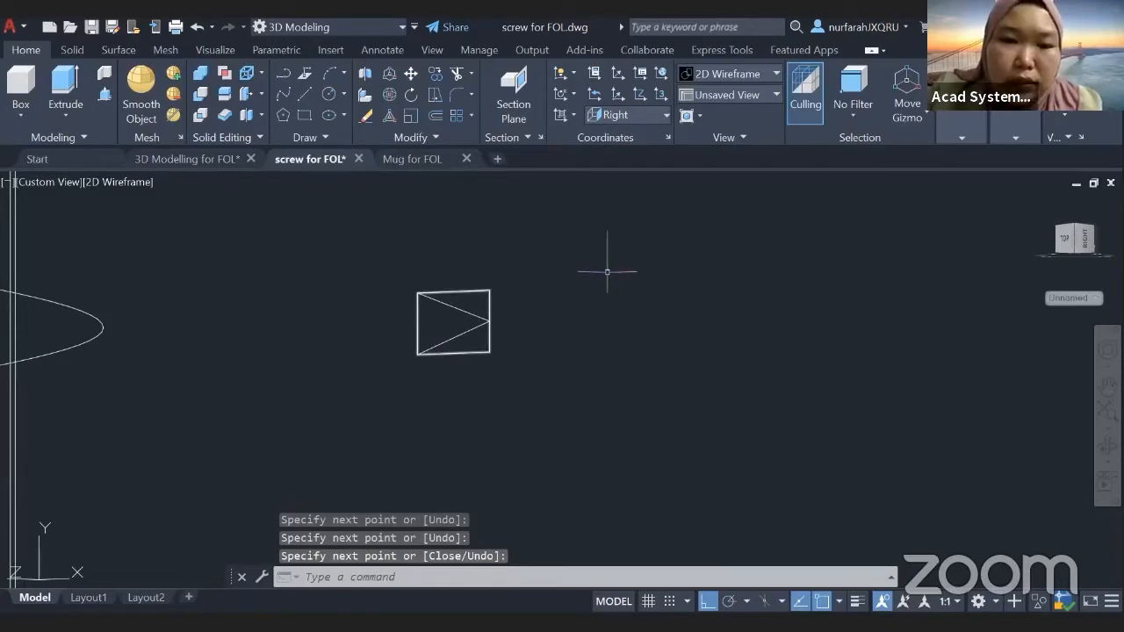
Step: Trim the rectangle's edges outside the two slanted lines, leaving a triangular thread profile
text(tr)
key(Return)
drag(452, 279, 498, 302)
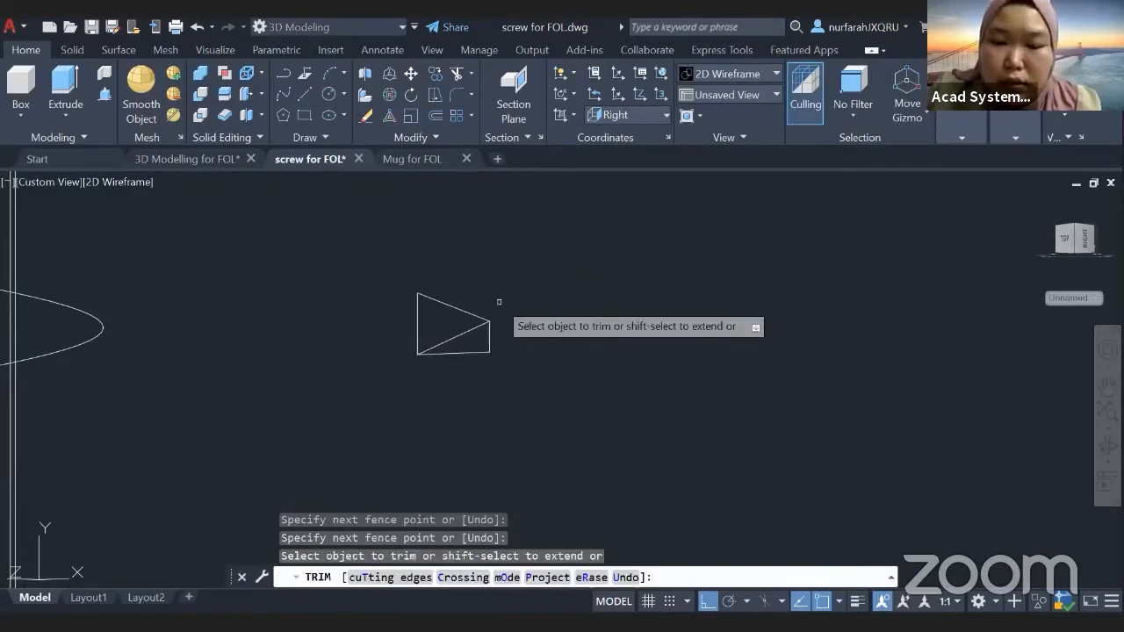
key(Return)
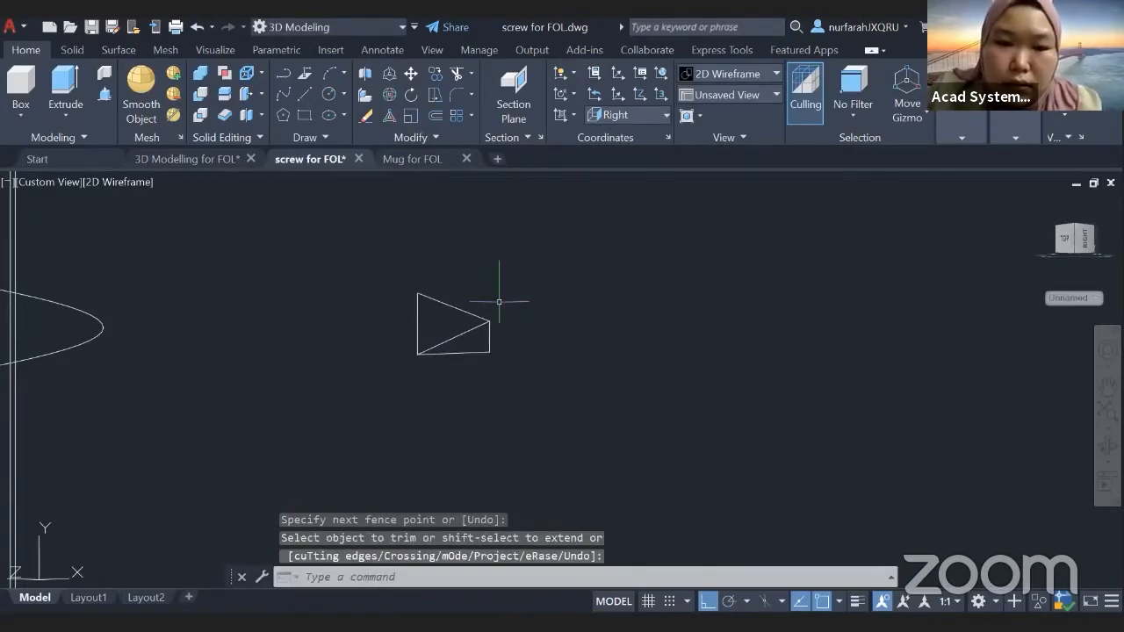
key(Return)
drag(505, 344, 467, 356)
key(Return)
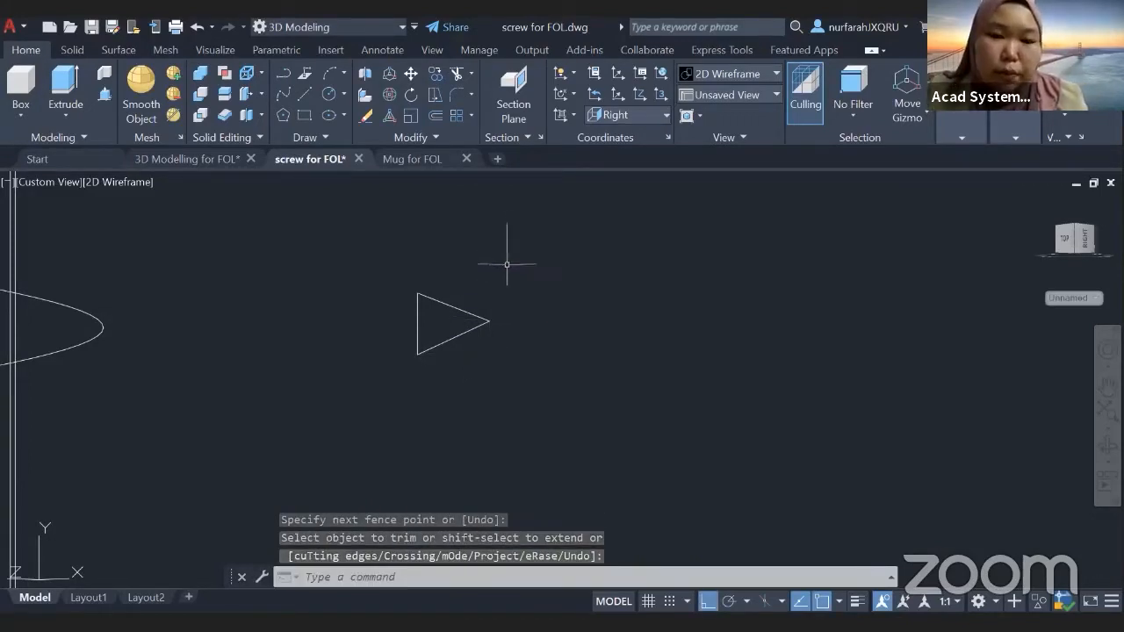
Step: Copy the triangular profile from its lower corner to a spot just beside the original, on the side away from the shaft
click(476, 282)
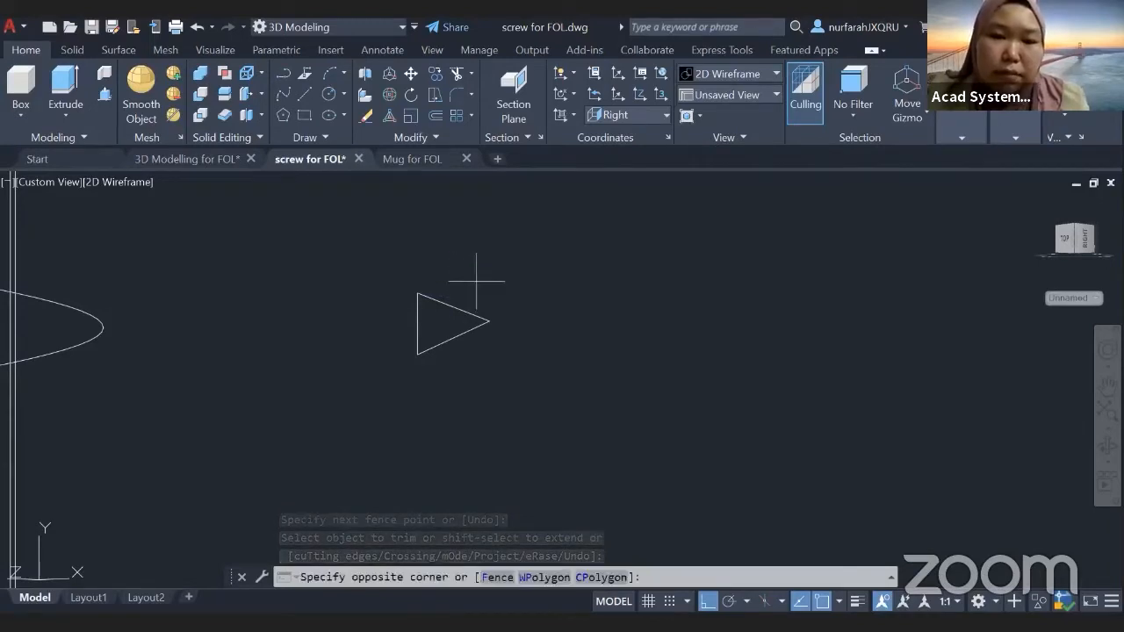
click(355, 364)
text(CO)
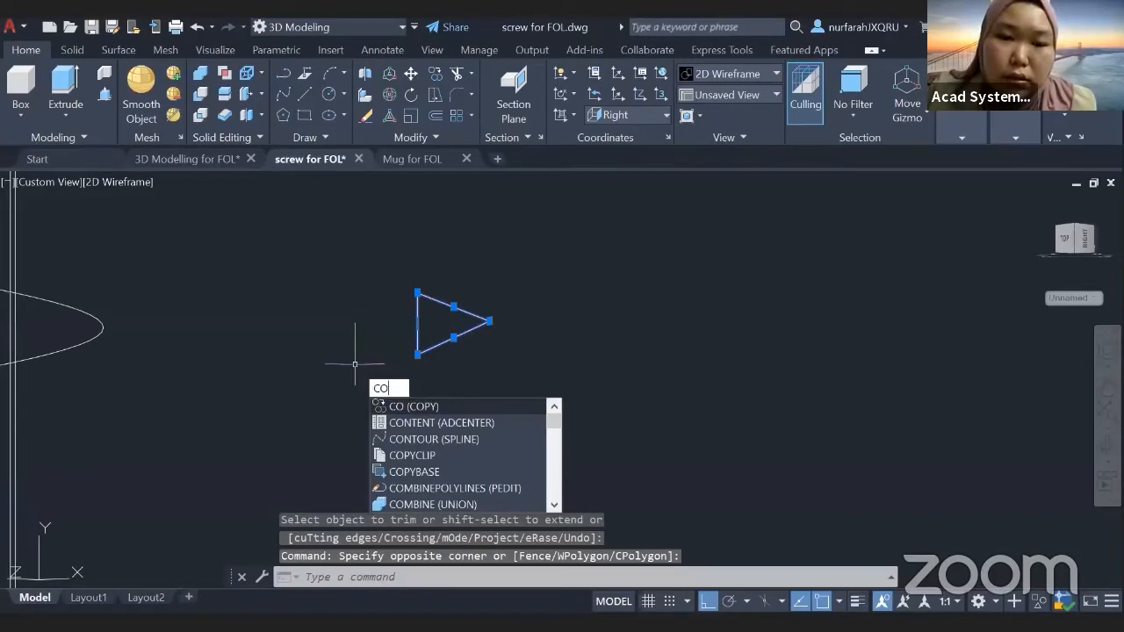
key(Return)
click(417, 354)
click(529, 357)
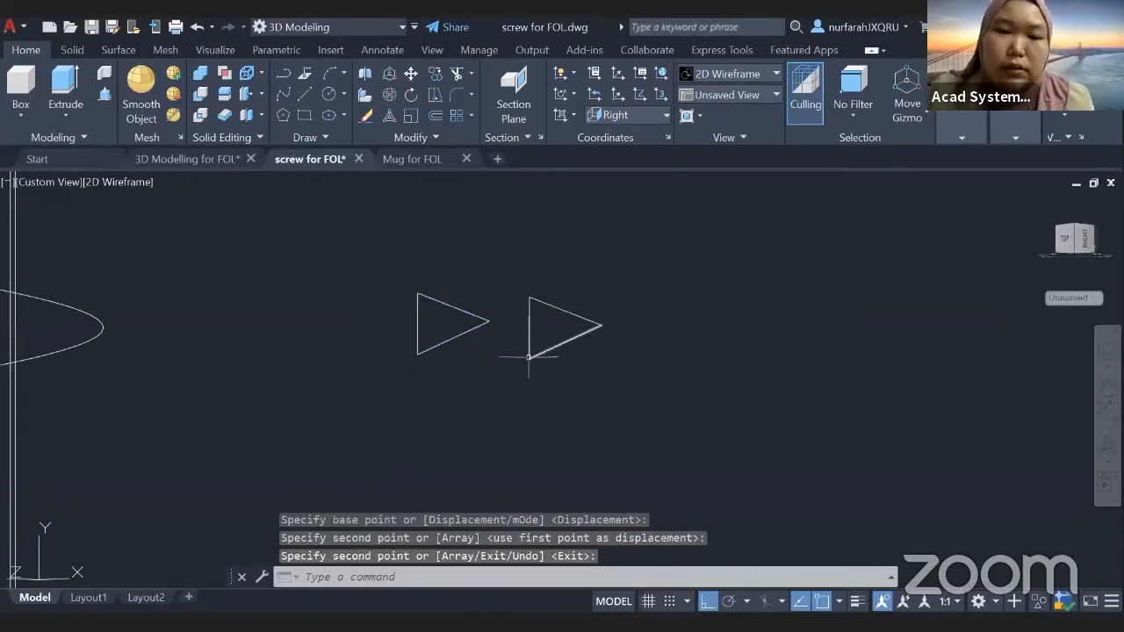
middle_drag(465, 372, 701, 231)
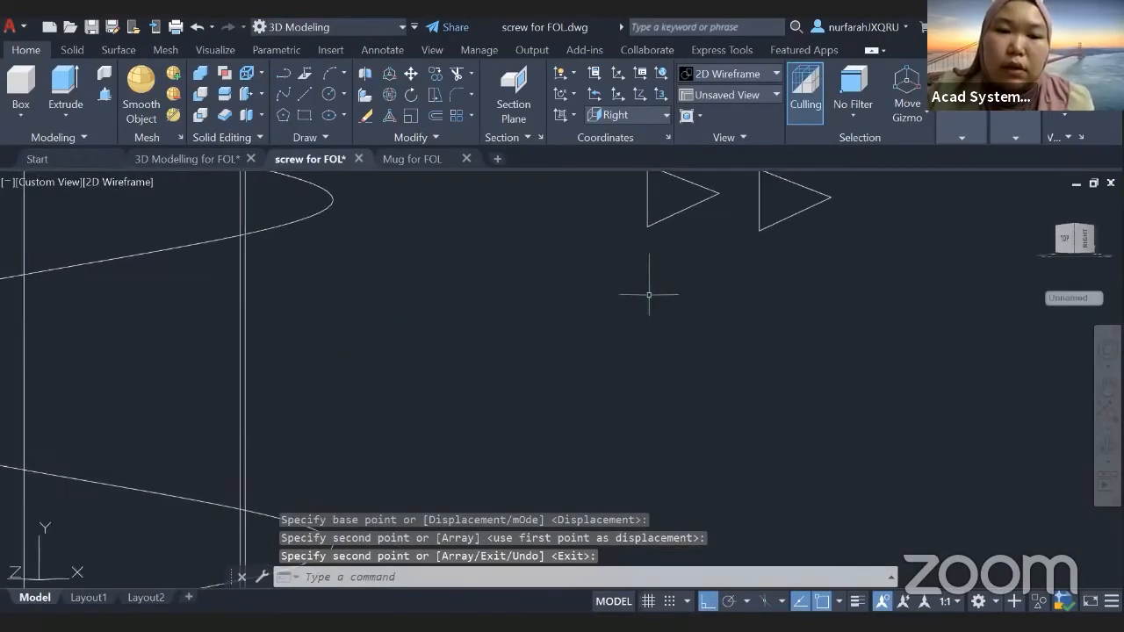
scroll(649, 297, down, 6)
scroll(650, 296, up, 4)
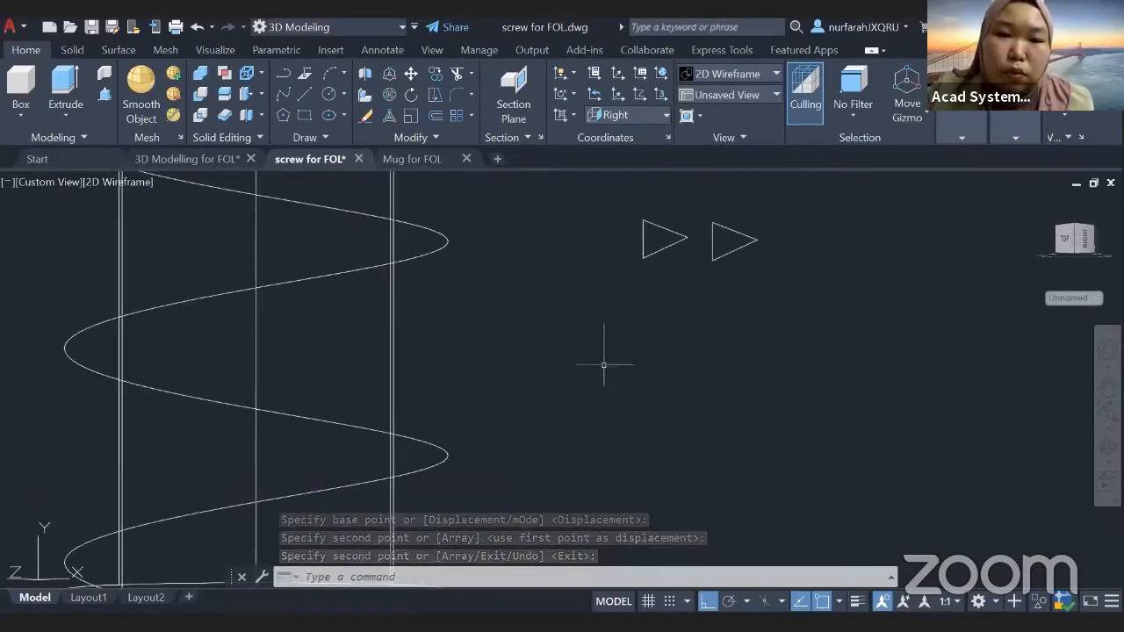
Step: Set the current UCS back to World
scroll(604, 366, down, 5)
key(Escape)
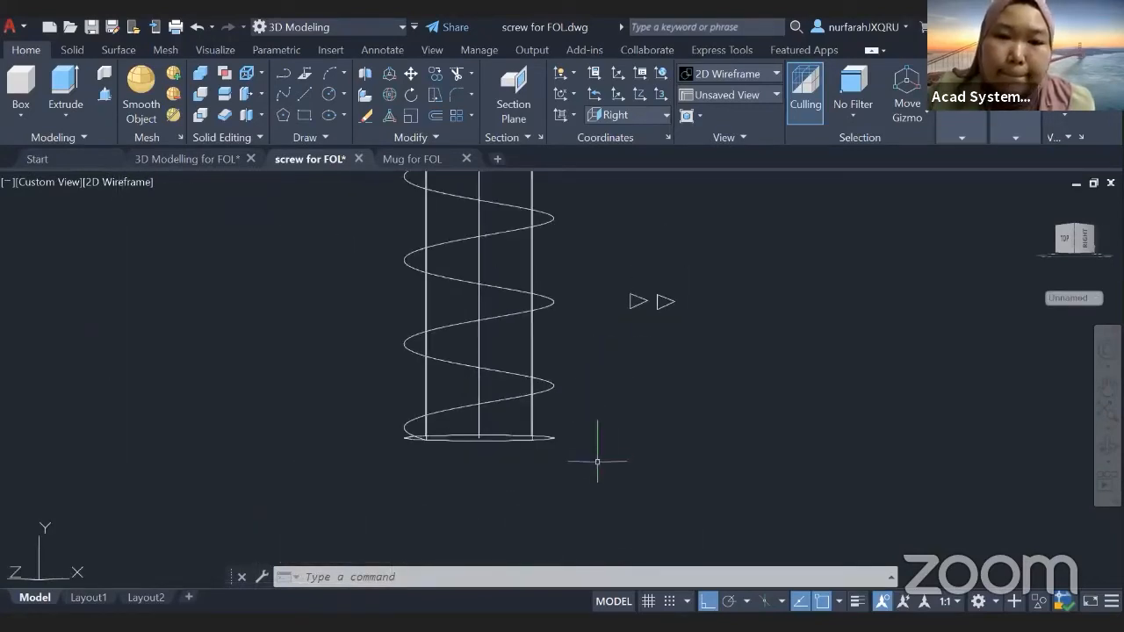
click(621, 115)
click(618, 137)
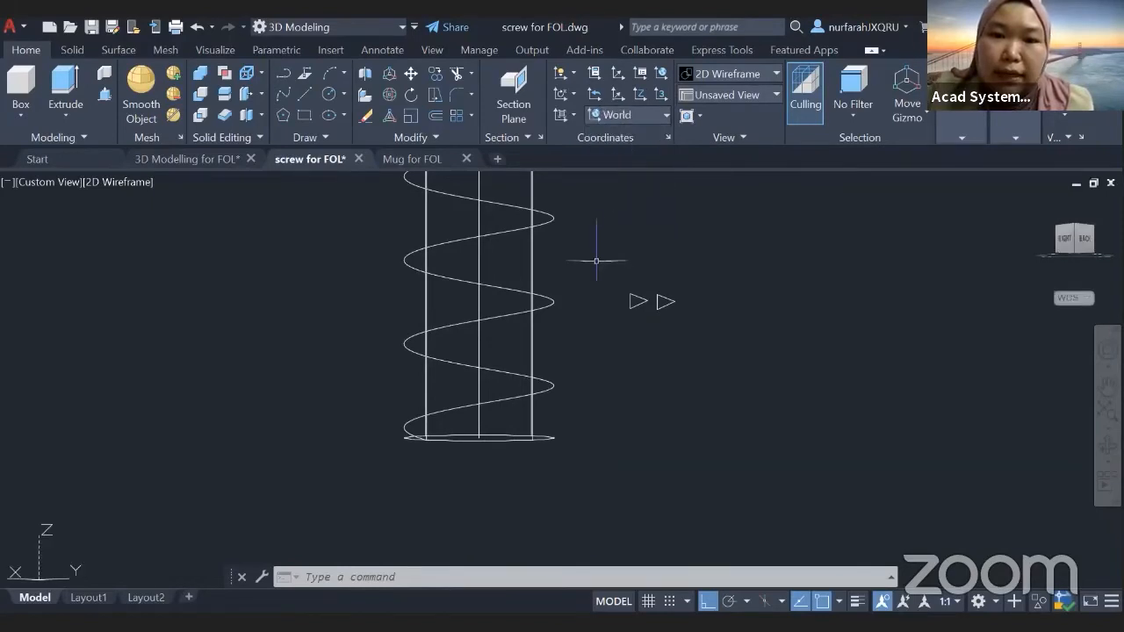
click(73, 50)
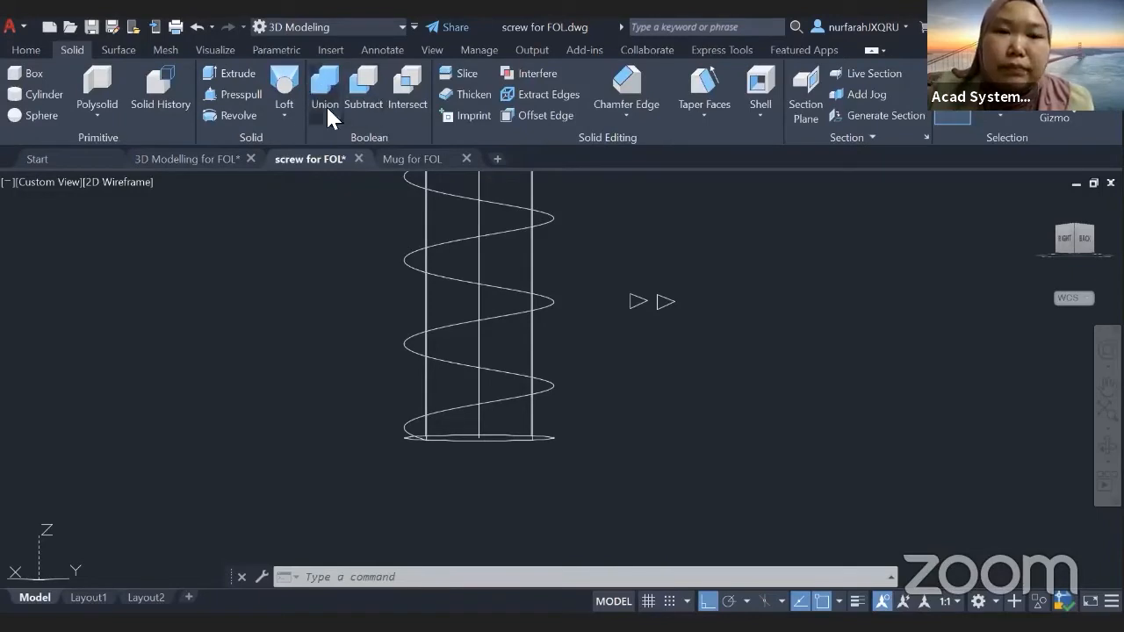
click(282, 123)
click(295, 146)
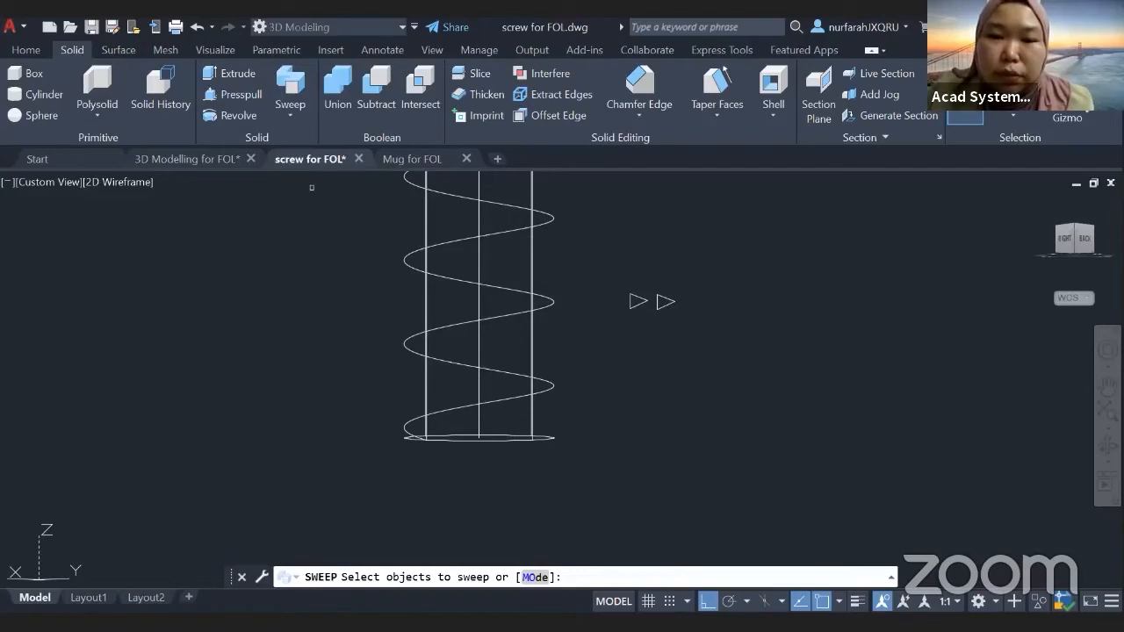
key(Escape)
key(Escape)
Step: Join the three edges of the triangular profile nearer the shaft into one polyline
click(642, 293)
click(614, 321)
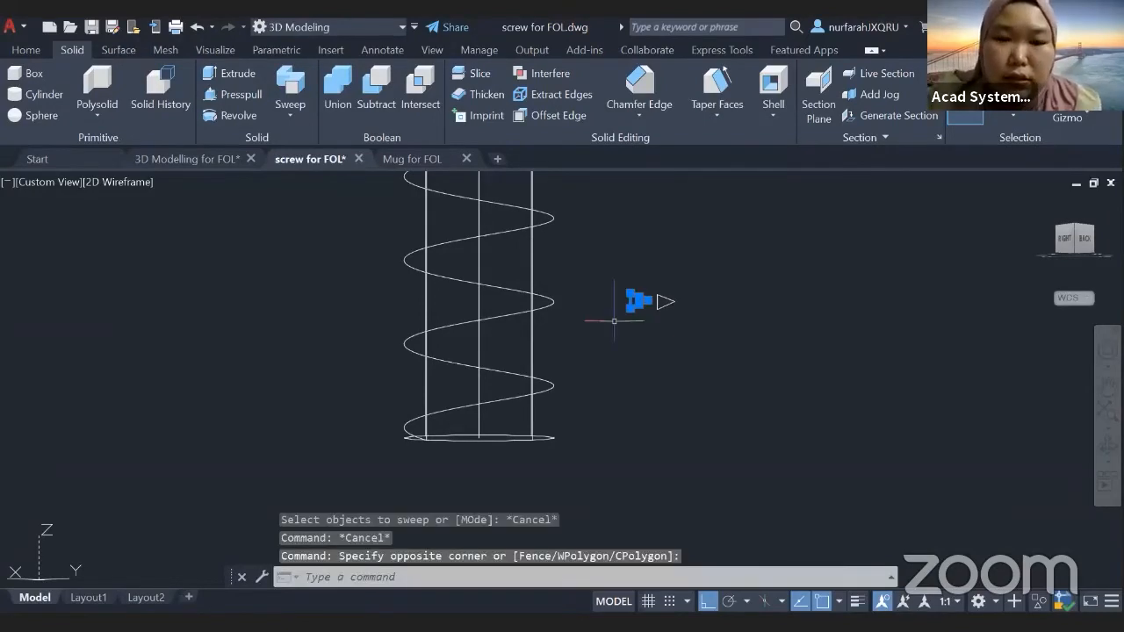
text(J)
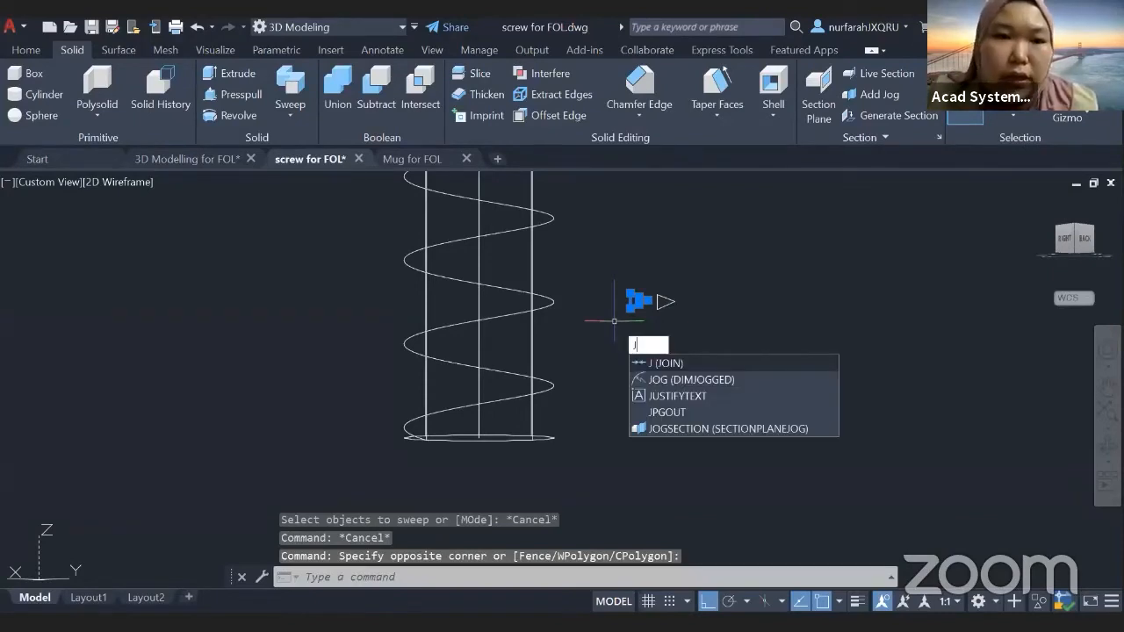
key(Return)
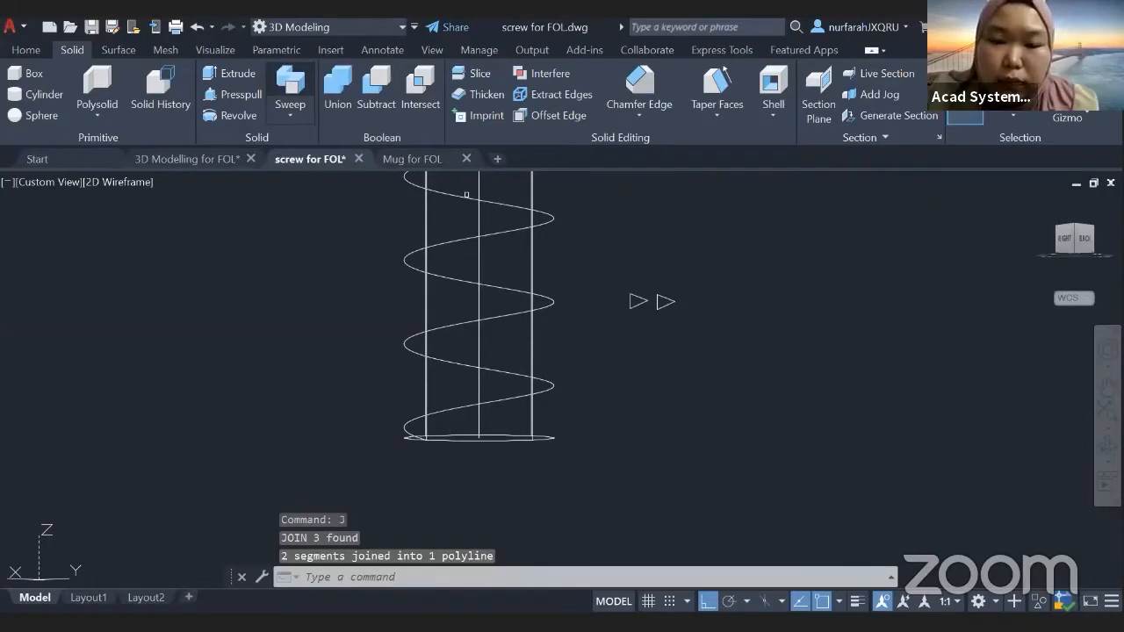
Step: Try to sweep the joined triangle as a solid along the helix directly from its position beside the shaft
click(634, 301)
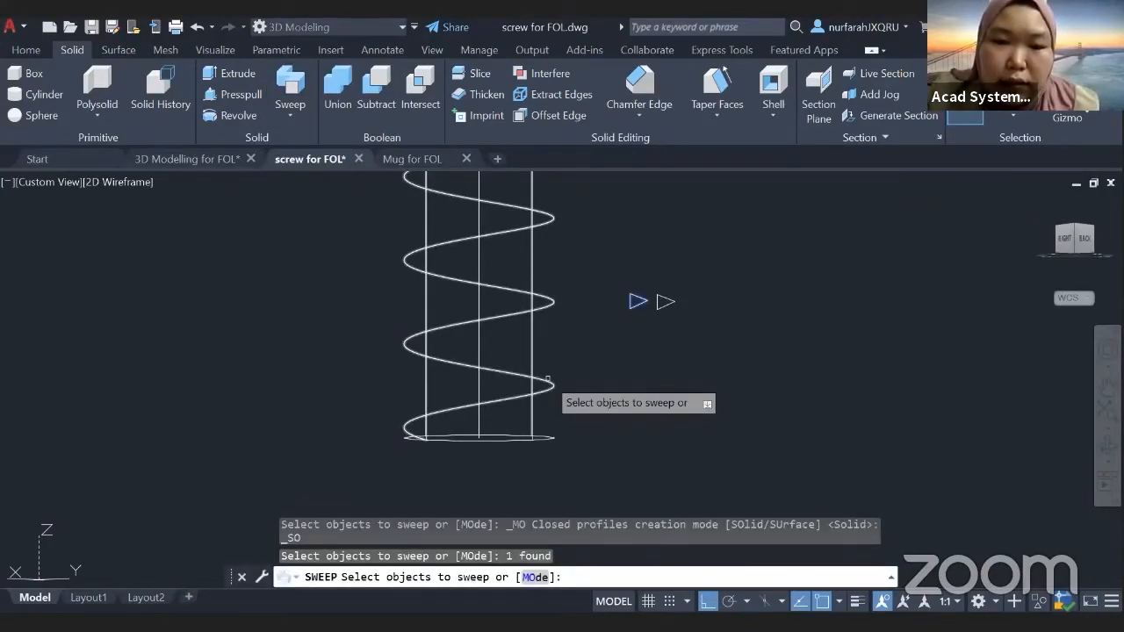
key(Return)
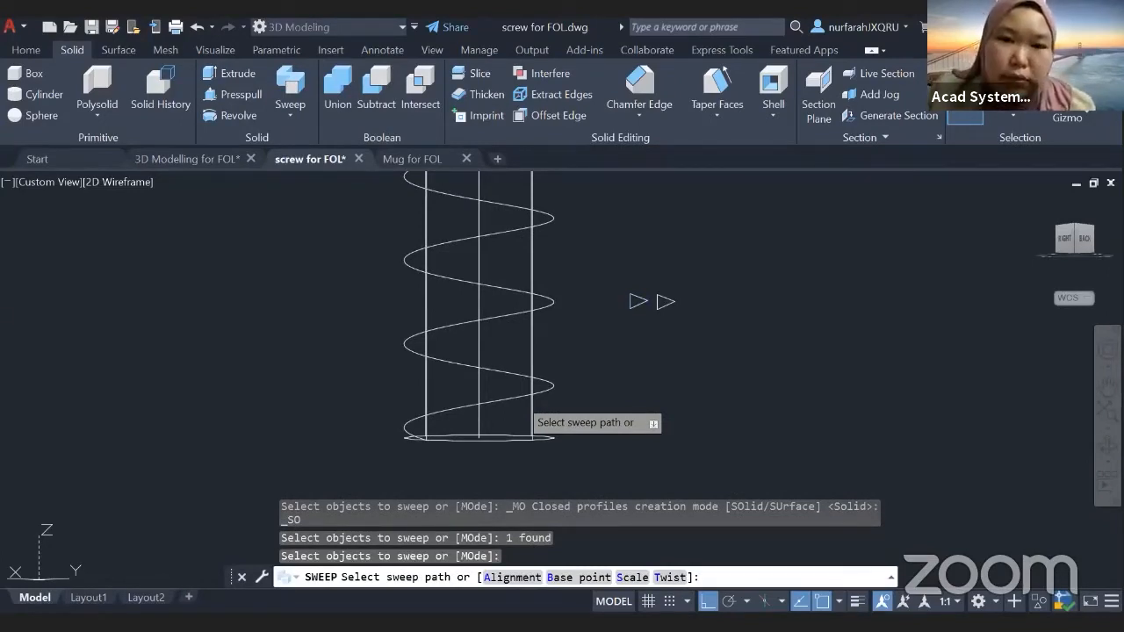
click(518, 398)
shift+middle_drag(519, 398, 507, 439)
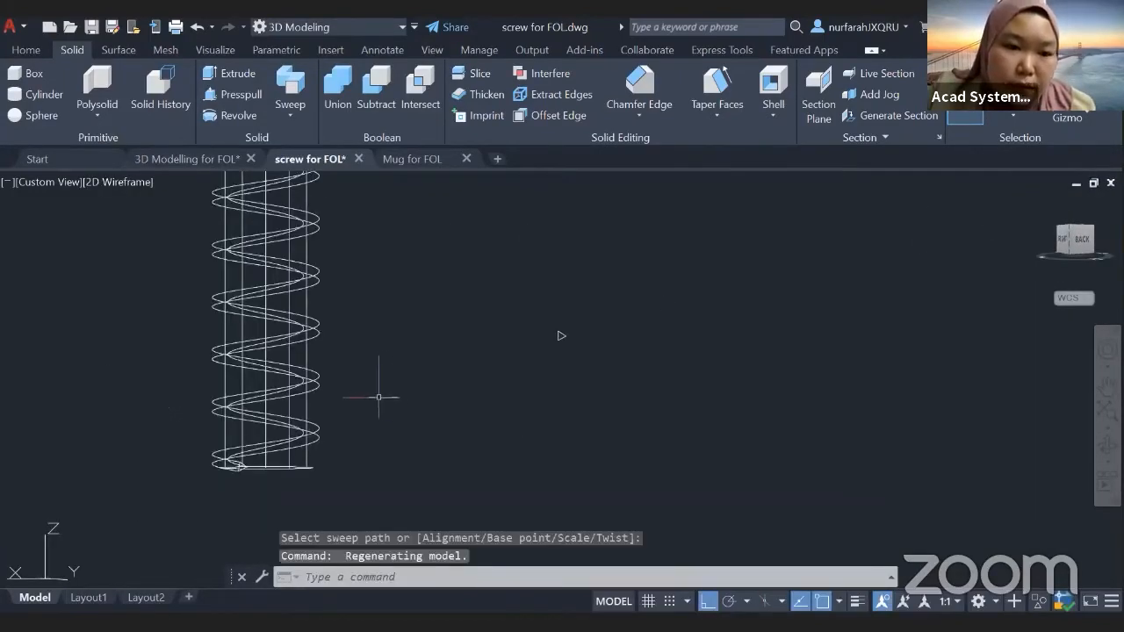
shift+middle_drag(376, 394, 518, 444)
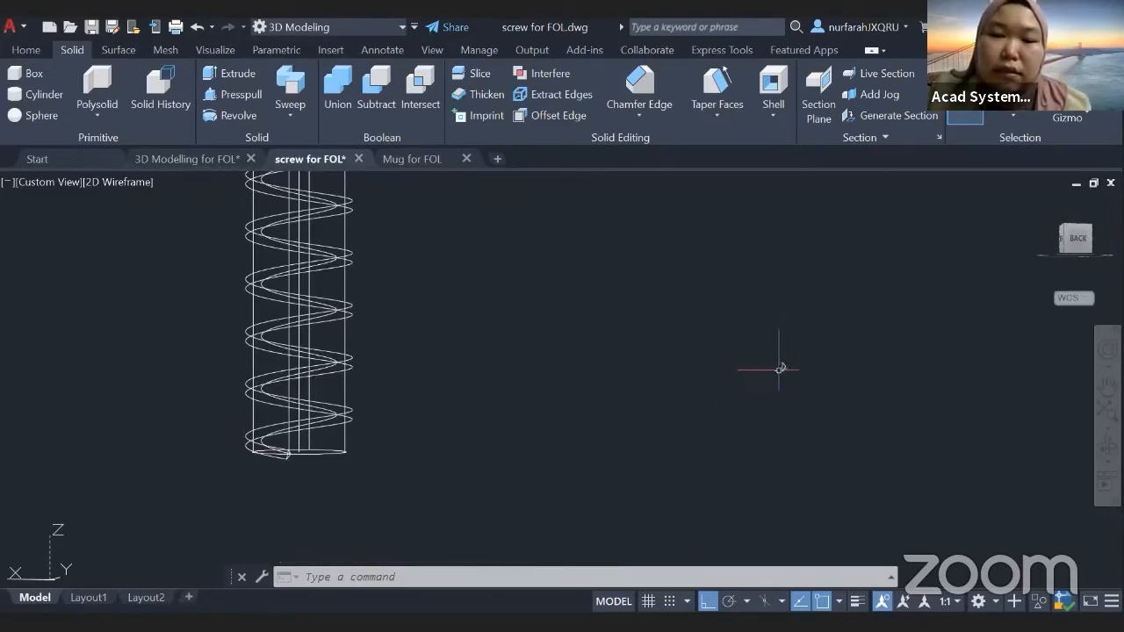
Step: Undo the view changes and the sweep of the triangle along the helix
text(U)
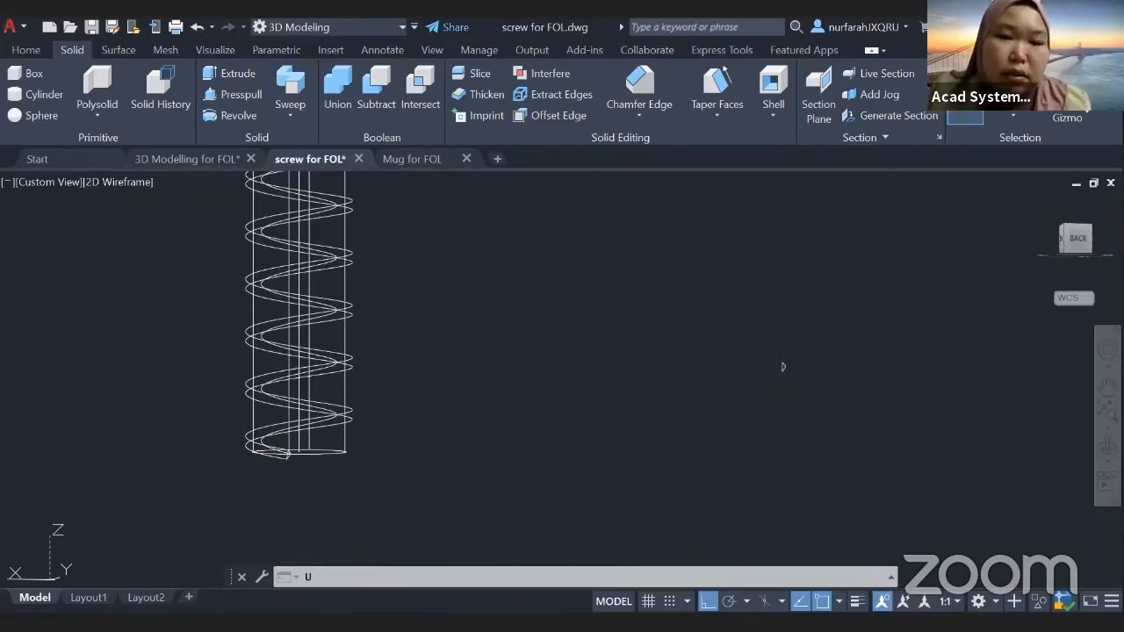
key(Return)
key(Return)
key(Return)
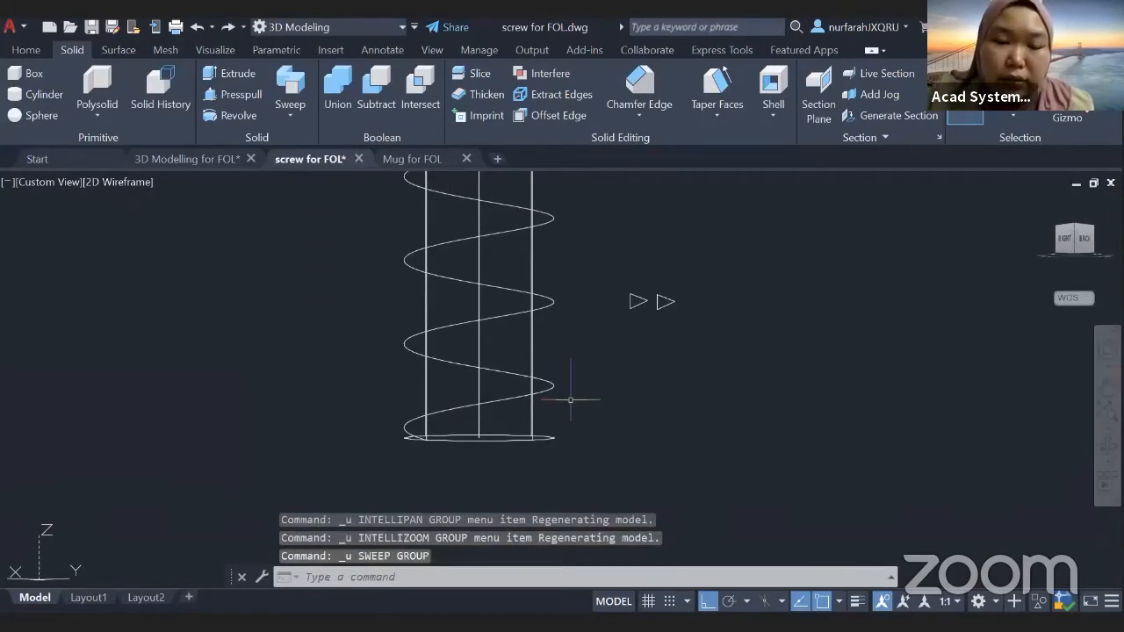
Step: With ortho off, move the joined triangle from the midpoint of its vertical side to the helix's lower endpoint
click(642, 279)
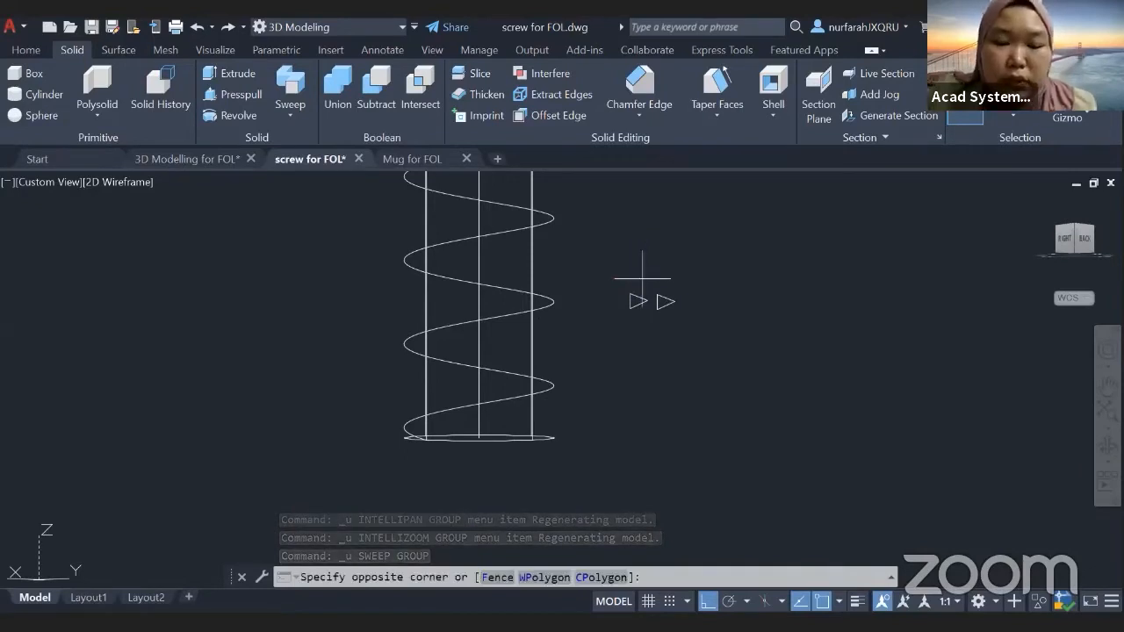
click(611, 318)
text(M)
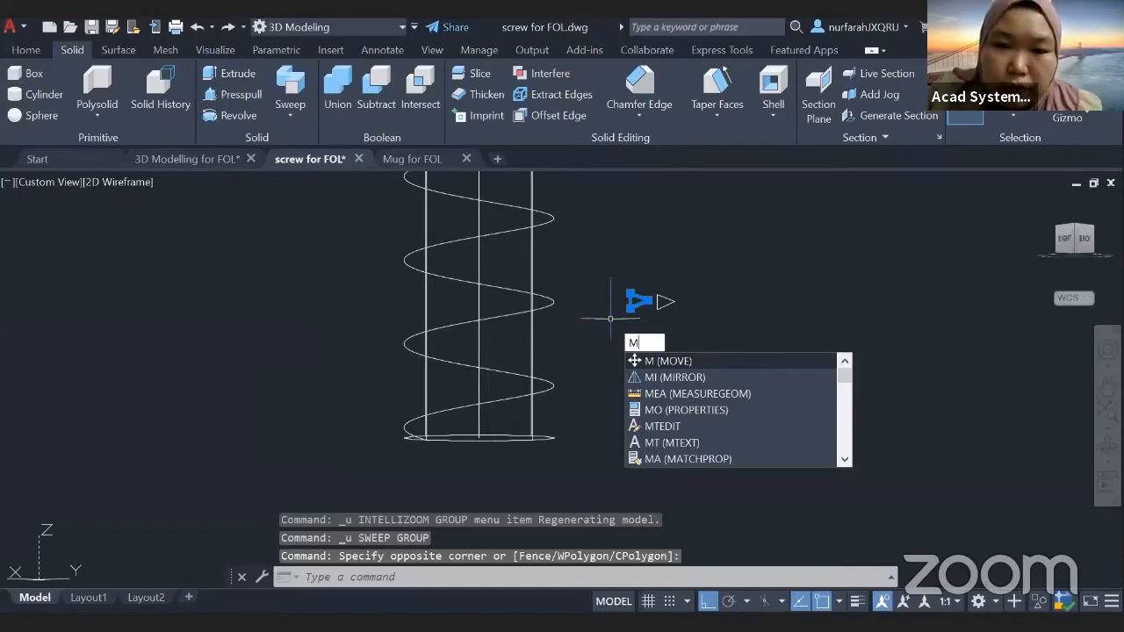
key(Return)
click(630, 300)
middle_drag(629, 300, 560, 384)
key(F8)
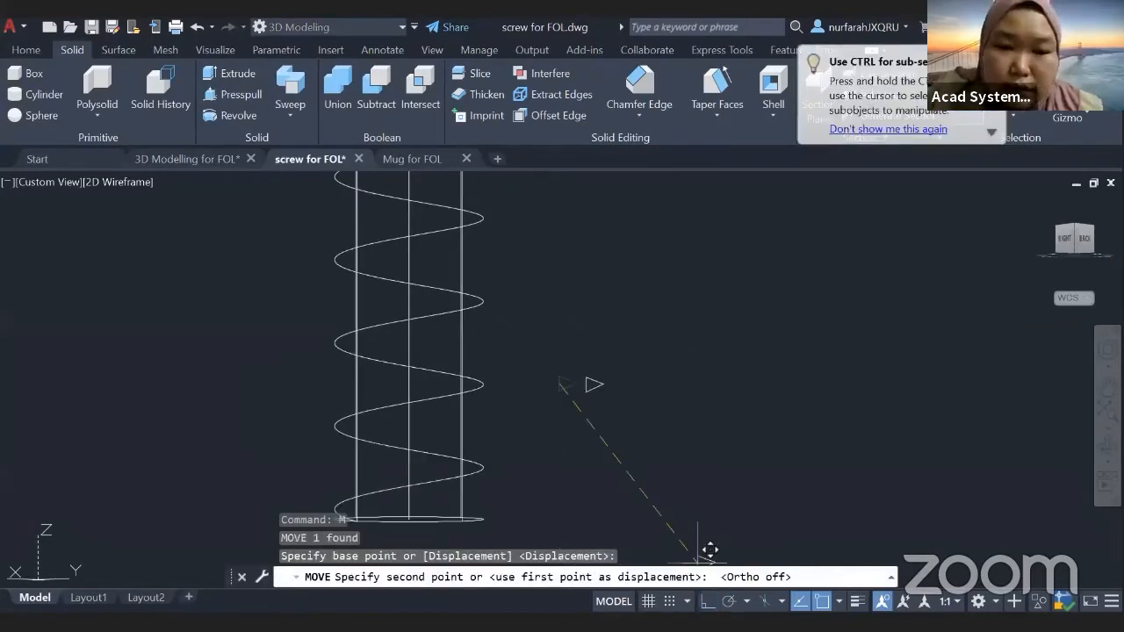
shift+middle_drag(709, 550, 630, 479)
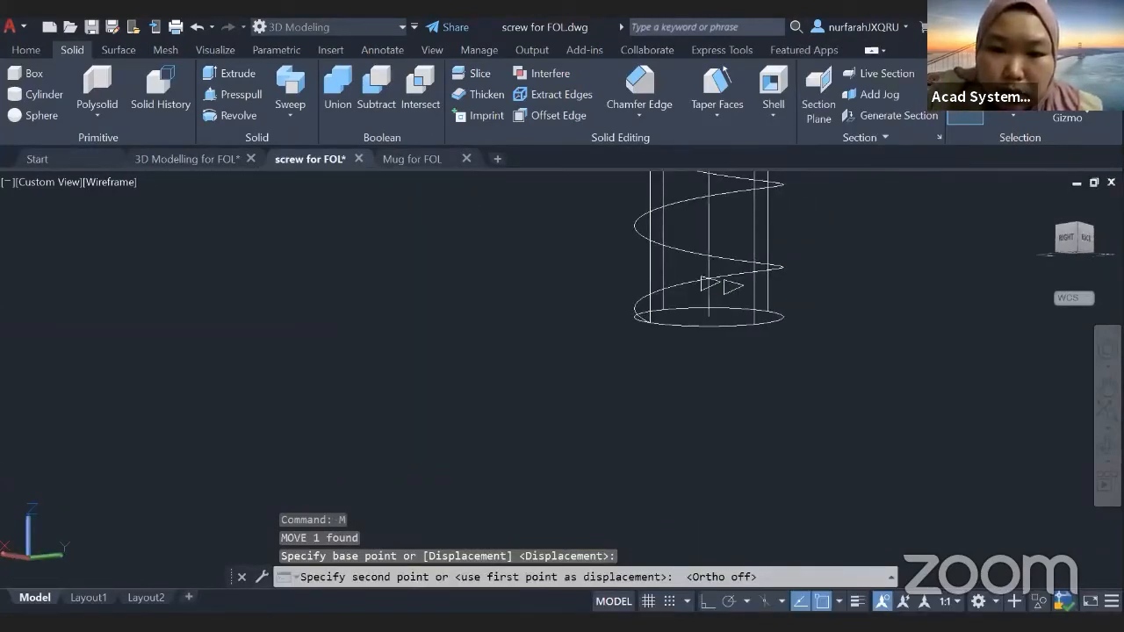
scroll(672, 384, up, 5)
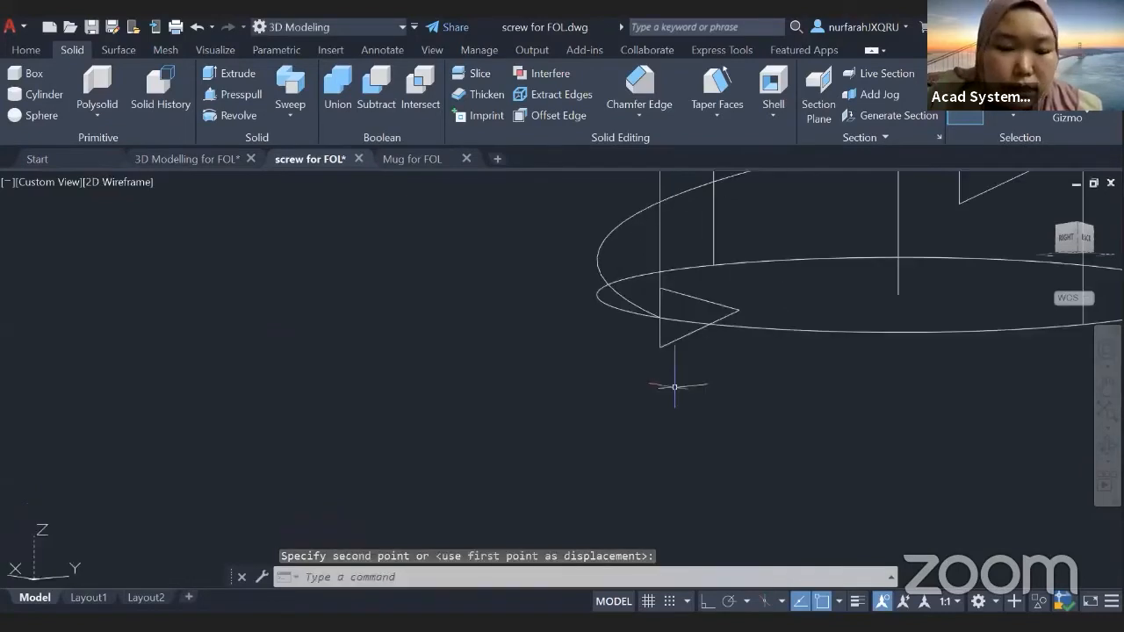
Step: With ortho on, rotate the triangle about the midpoint of its vertical side so its tip points away from the shaft
shift+middle_drag(673, 384, 644, 384)
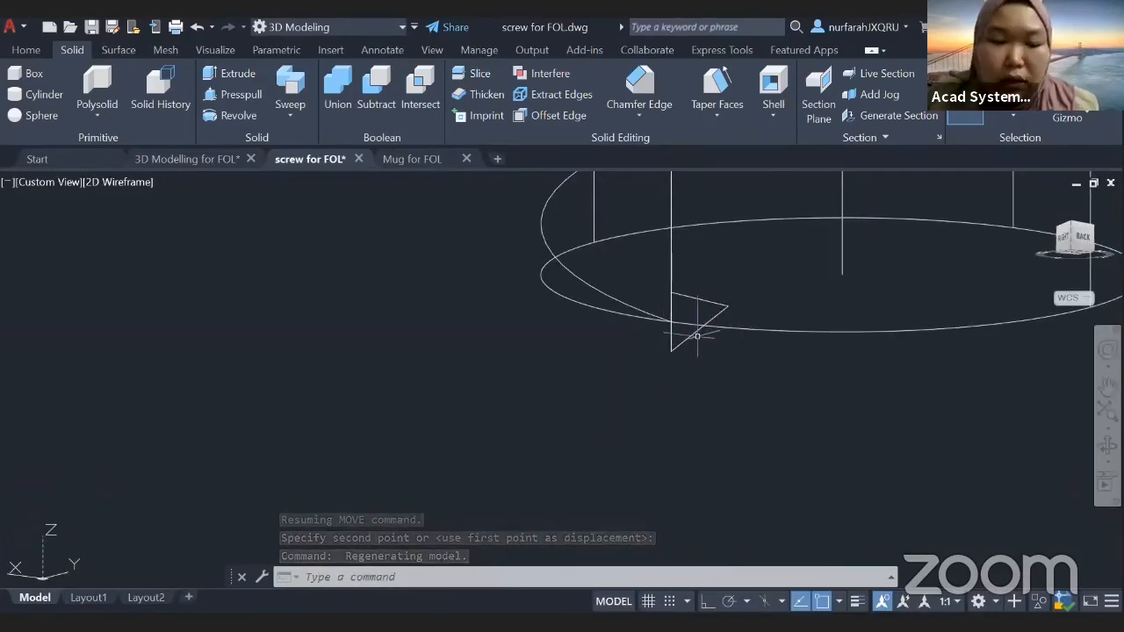
mouse_move(710, 333)
shift+middle_down()
mouse_move(703, 366)
mouse_move(744, 373)
shift+middle_up()
click(742, 288)
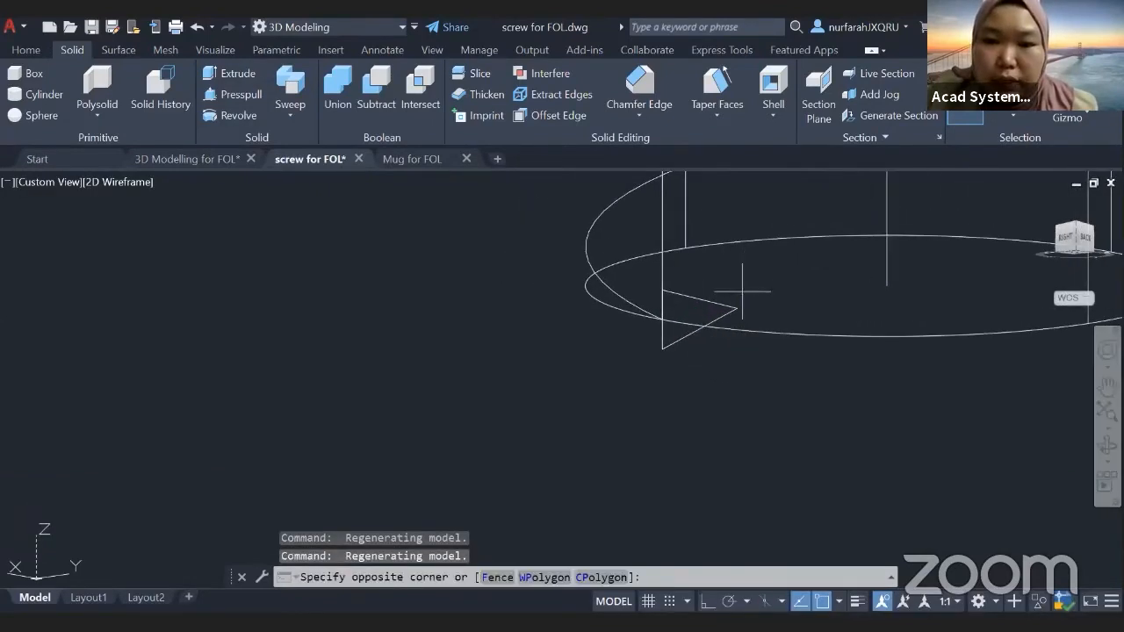
click(728, 312)
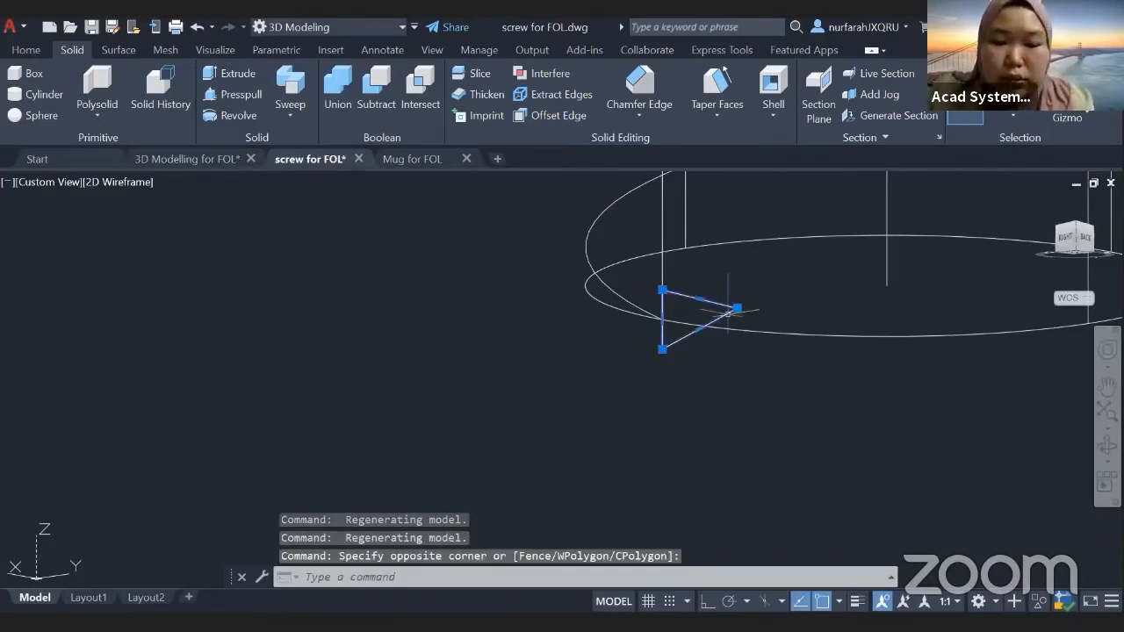
text(R)
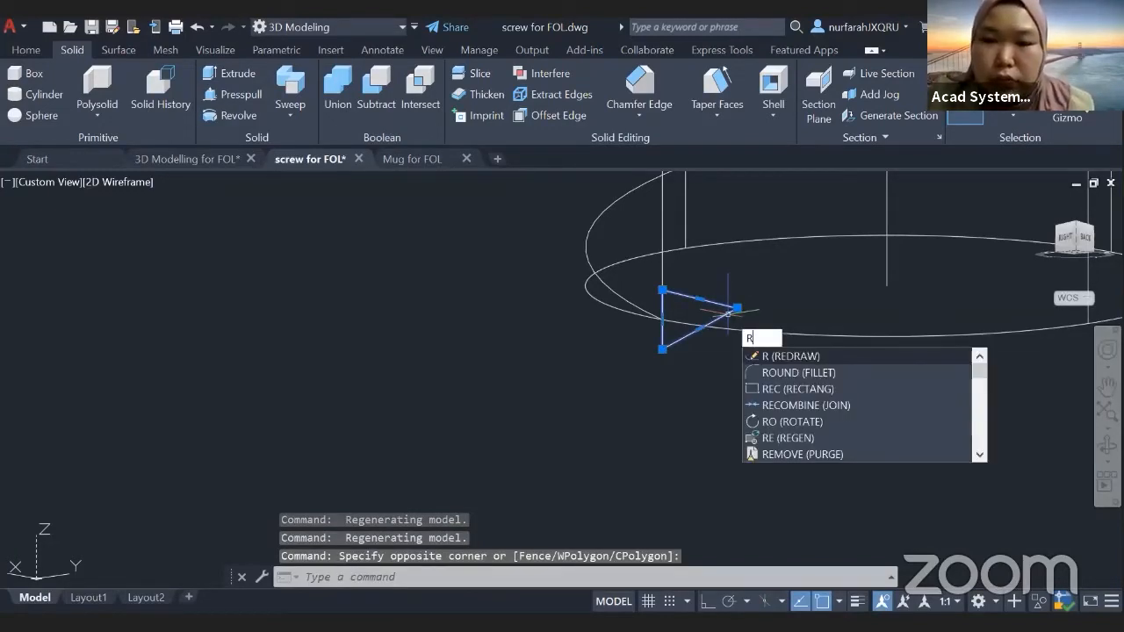
text(O)
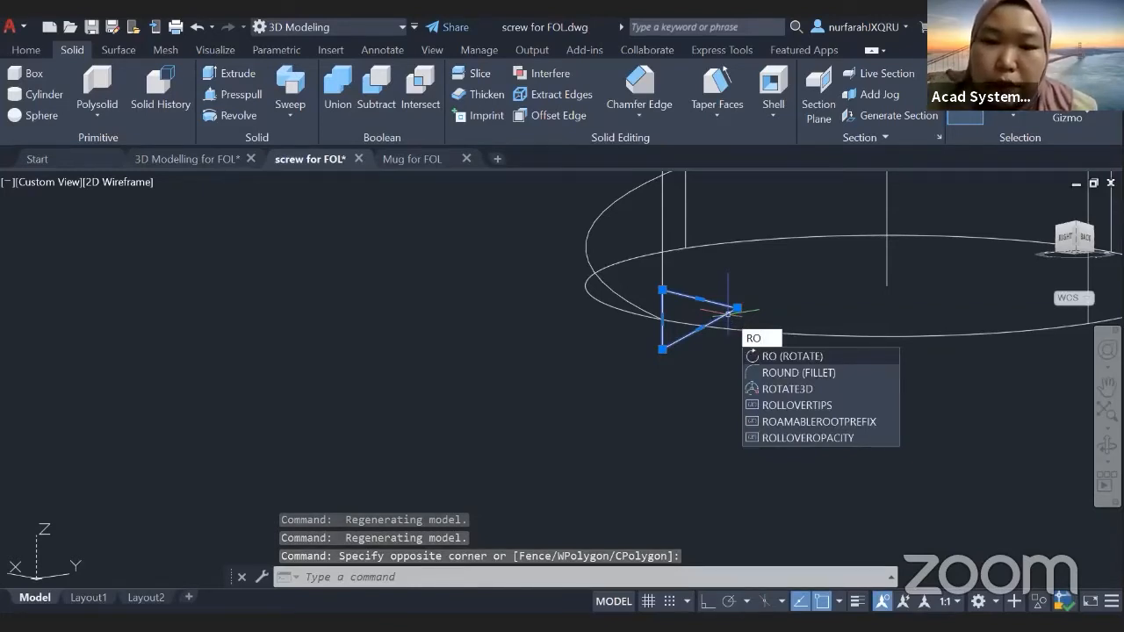
key(Return)
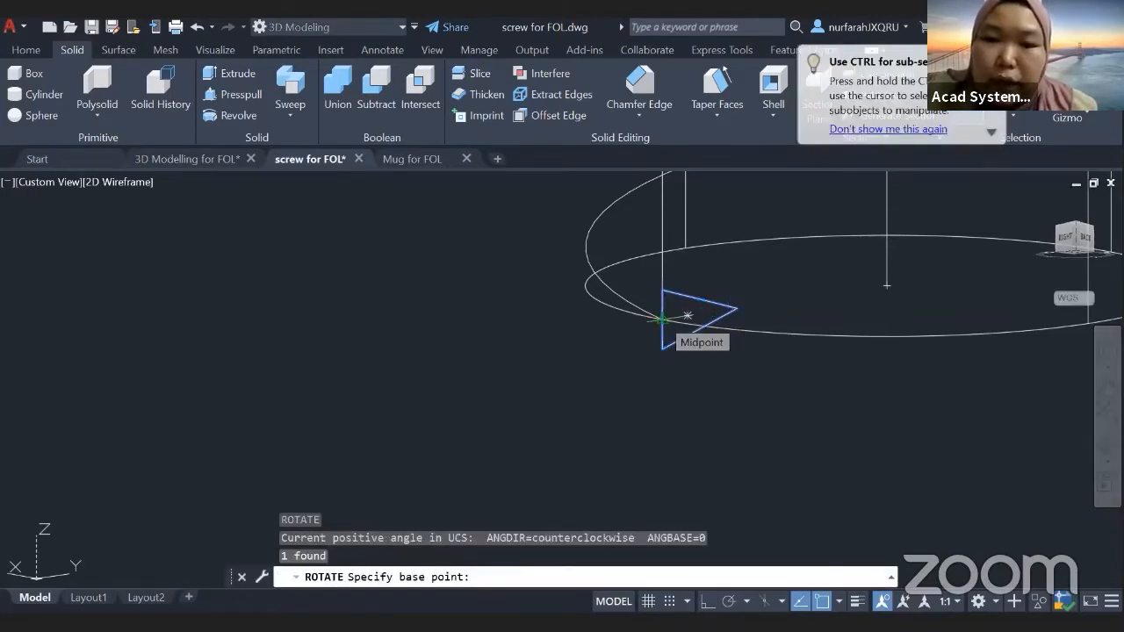
click(661, 319)
key(F8)
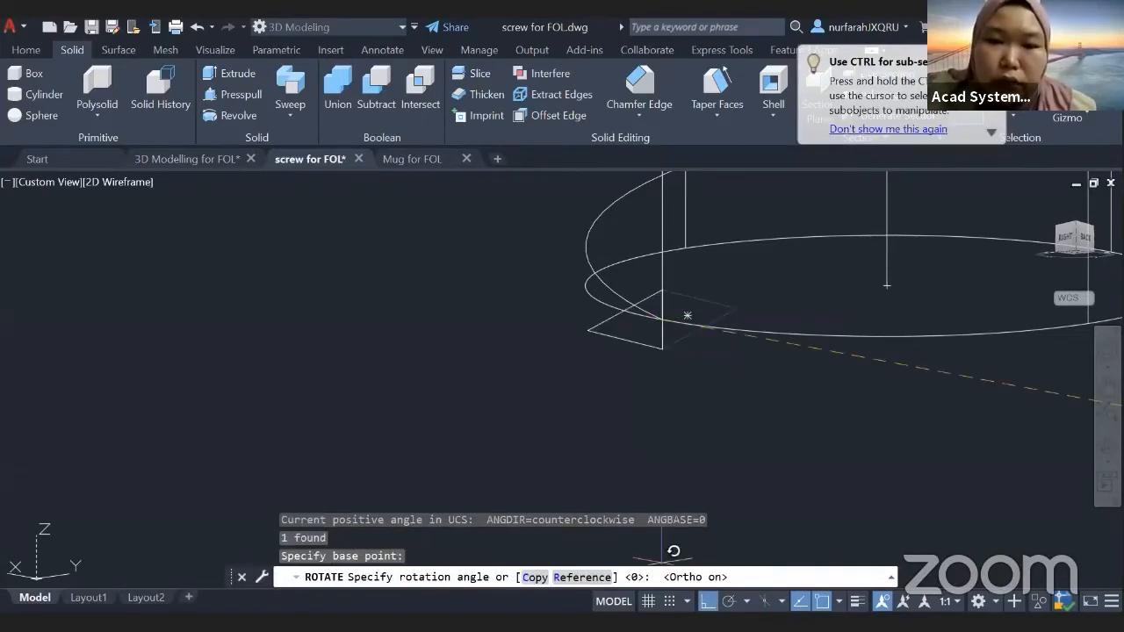
shift+middle_drag(688, 316, 826, 290)
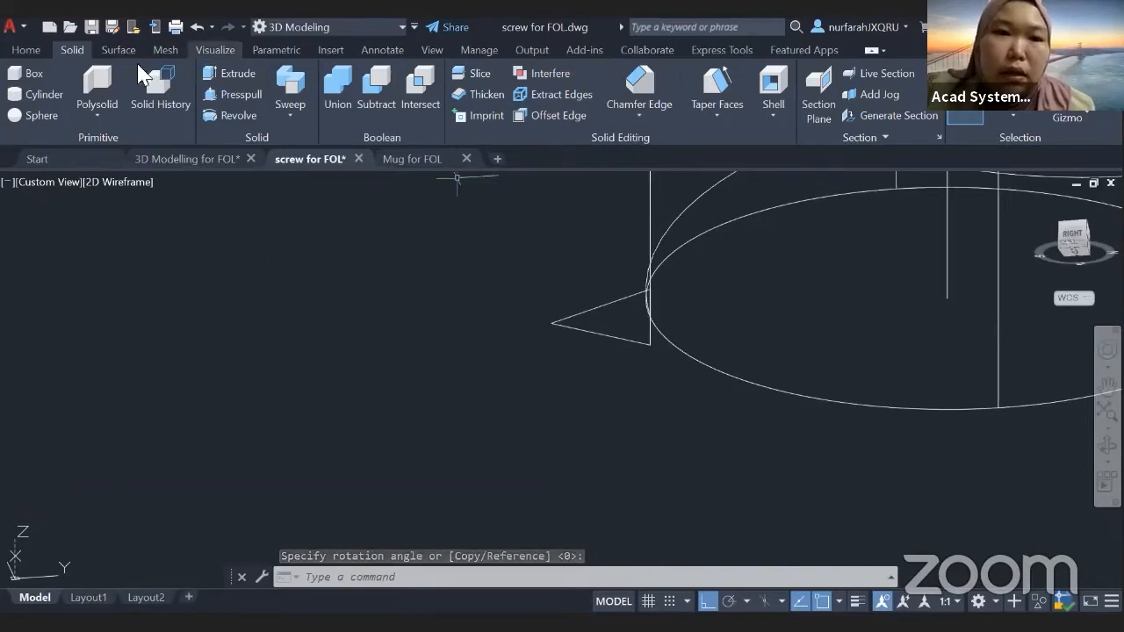
Step: Sweep the rotated triangle as a solid along the helix to form the screw's thread
click(33, 44)
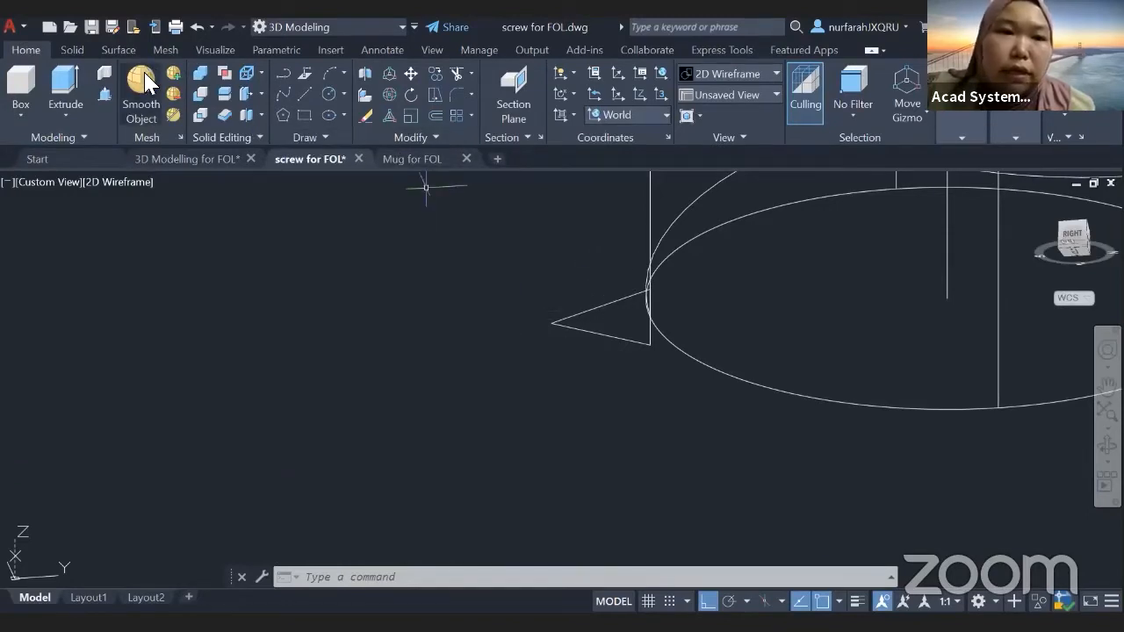
click(72, 49)
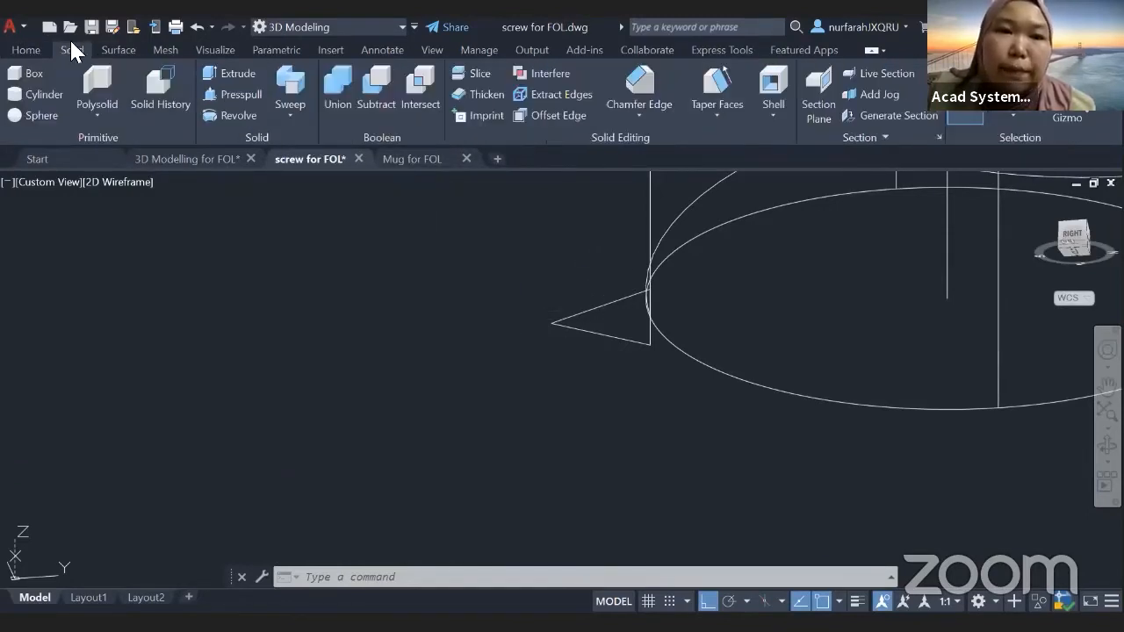
click(293, 88)
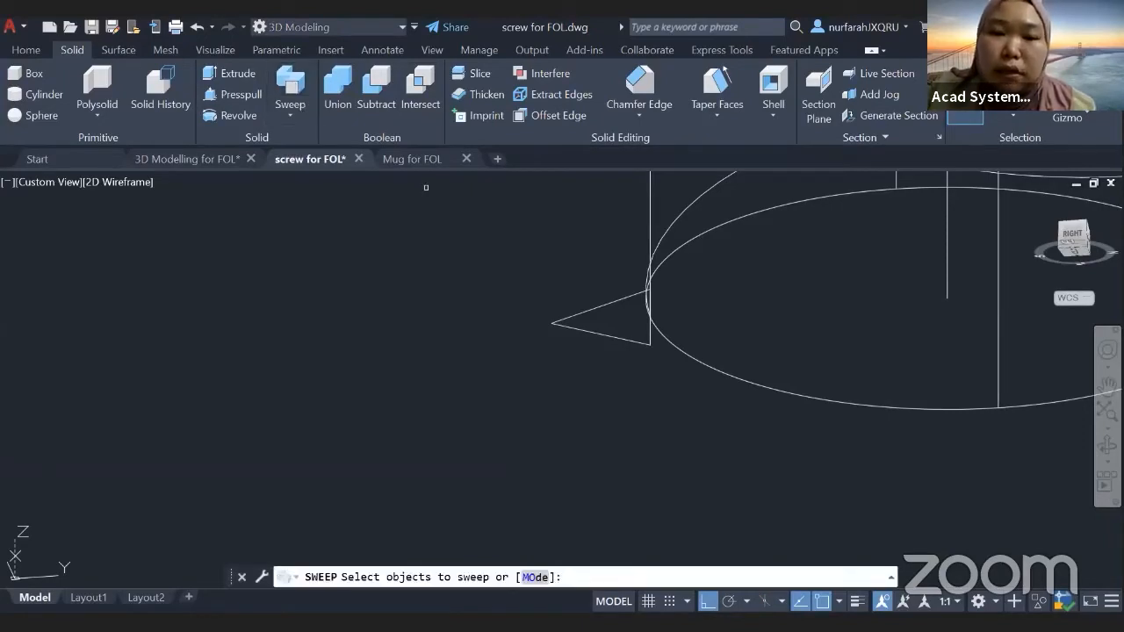
click(597, 307)
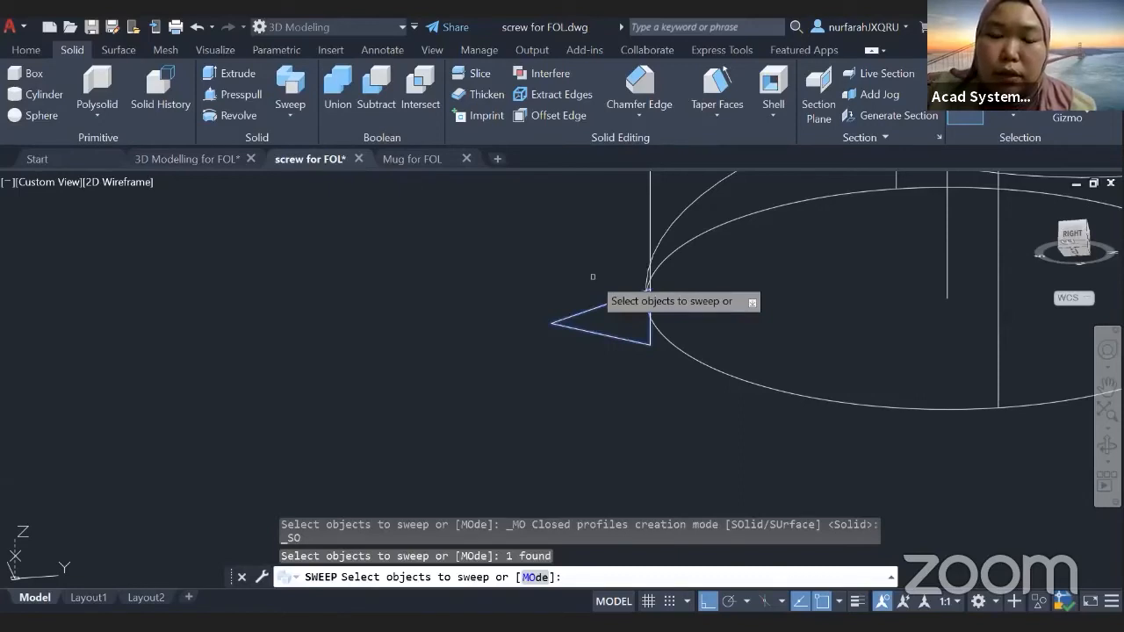
key(Return)
scroll(643, 288, down, 6)
middle_drag(641, 288, 559, 390)
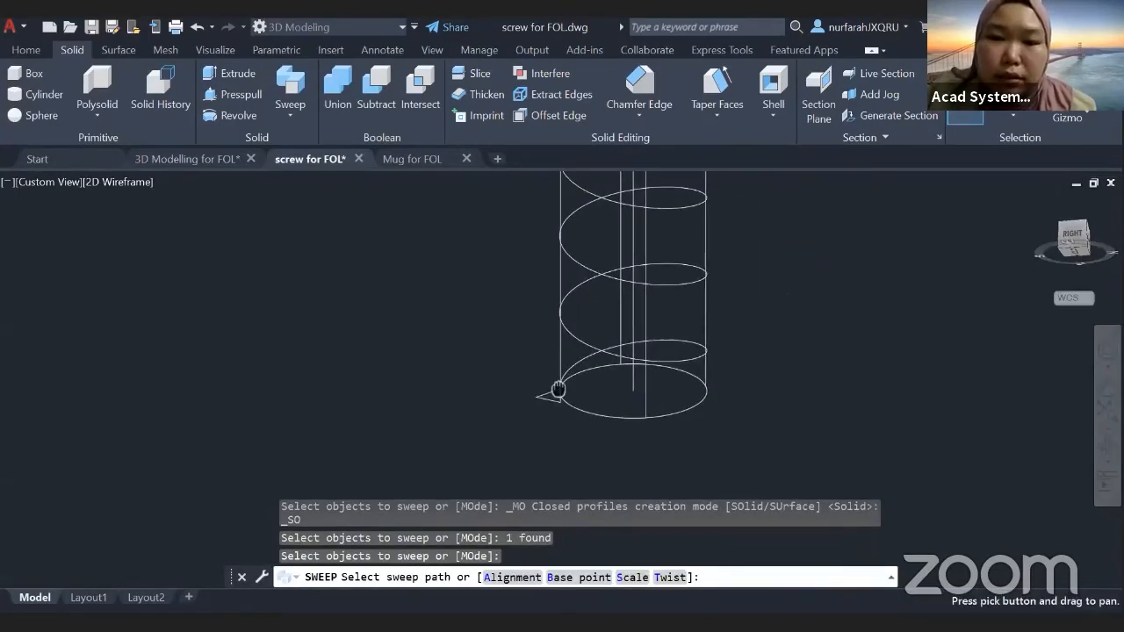
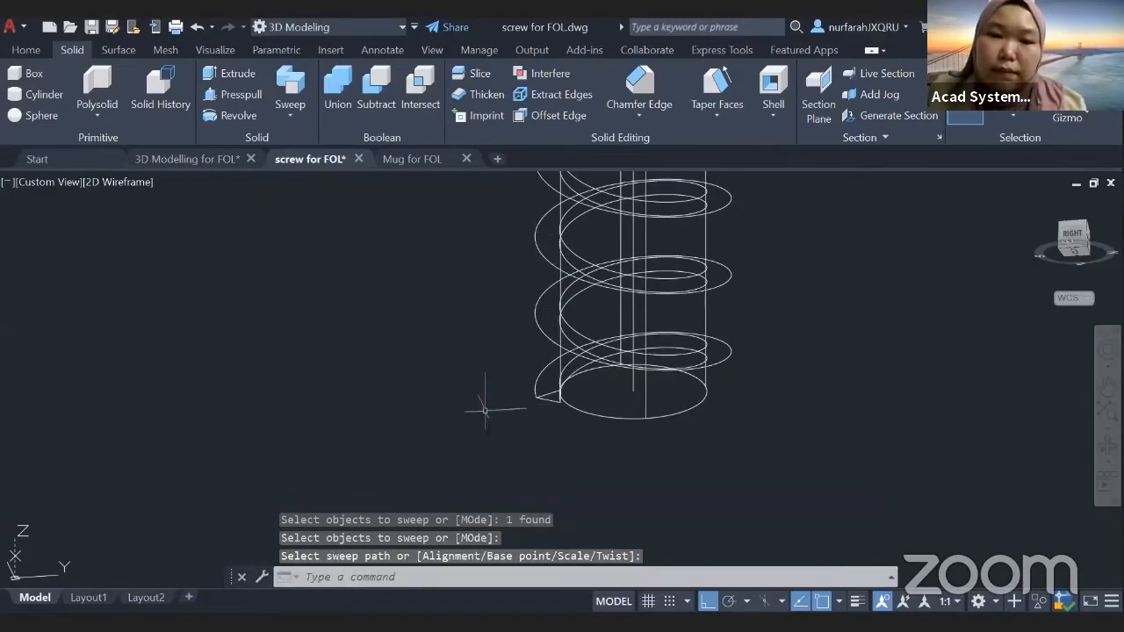
Step: Change the visual style to Shaded with edges and inspect the threaded shaft from several angles
shift+middle_drag(490, 402, 501, 439)
shift+middle_drag(519, 373, 499, 321)
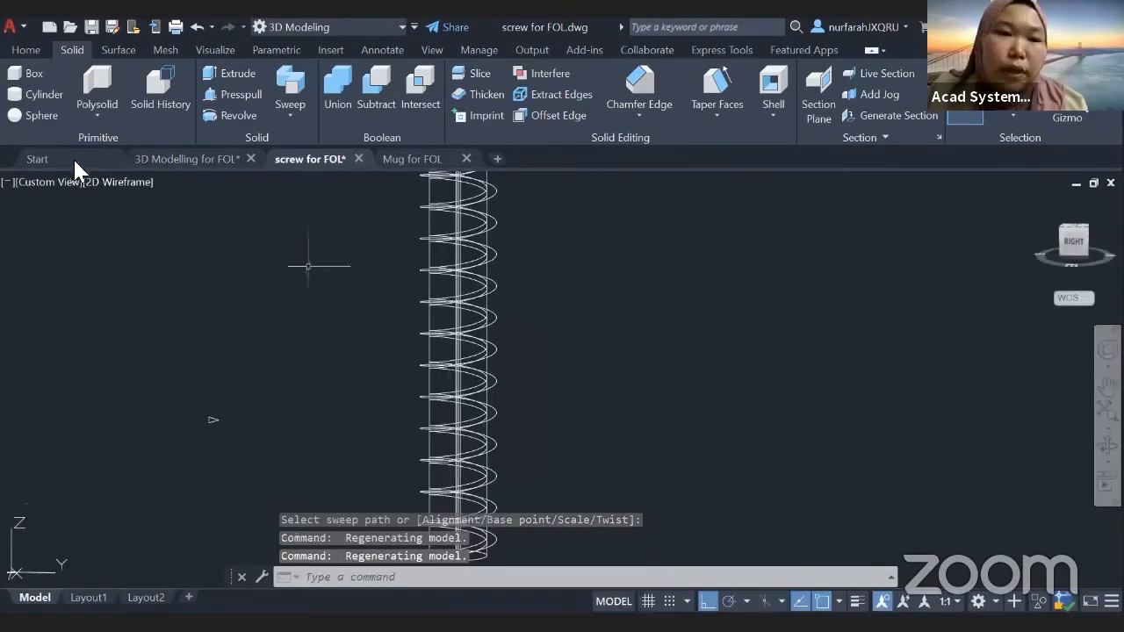
click(119, 182)
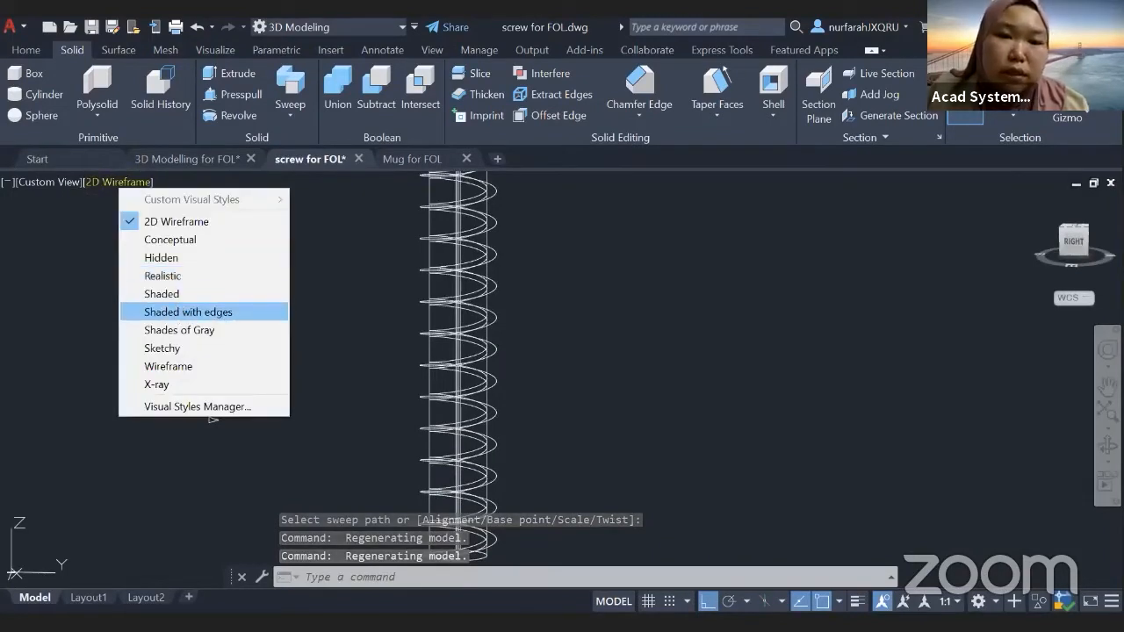
click(180, 312)
shift+middle_drag(363, 344, 385, 352)
shift+middle_drag(399, 322, 403, 429)
scroll(429, 334, down, 2)
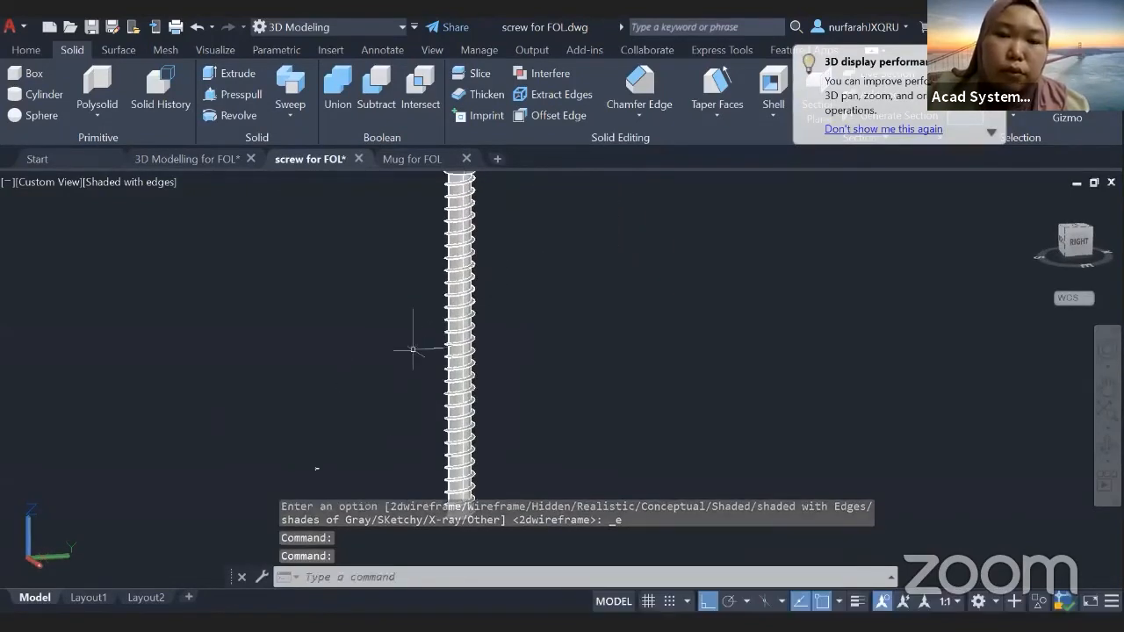
Step: Examine the screw's head and the upper part of its thread from the side and from above
middle_drag(429, 297, 436, 415)
scroll(444, 359, up, 3)
middle_drag(444, 298, 445, 359)
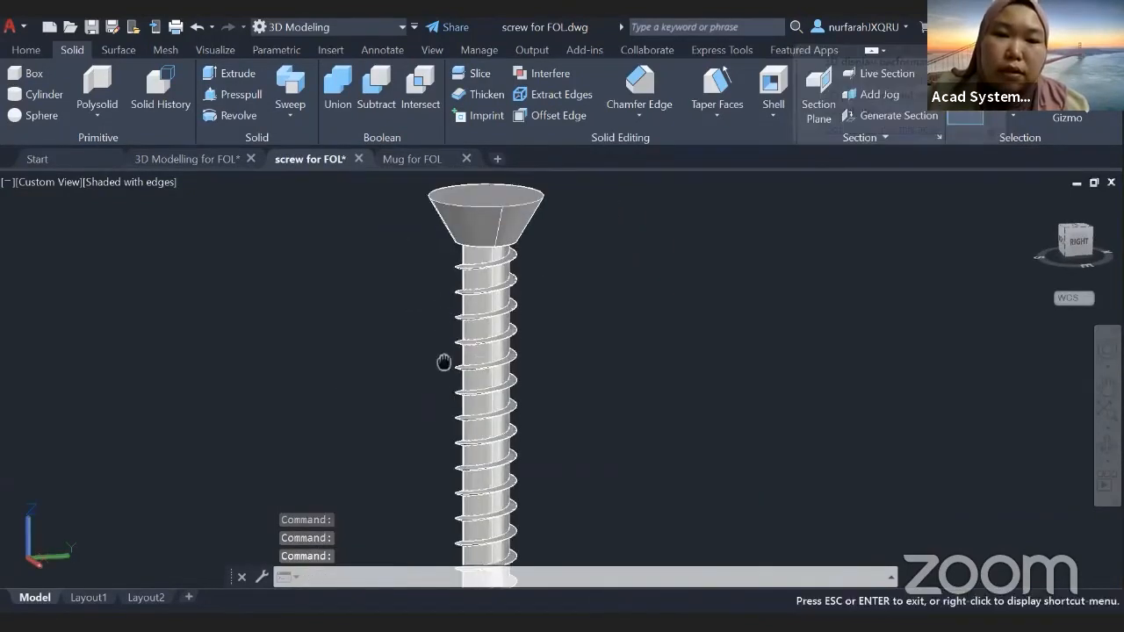
scroll(466, 333, up, 4)
scroll(496, 303, down, 4)
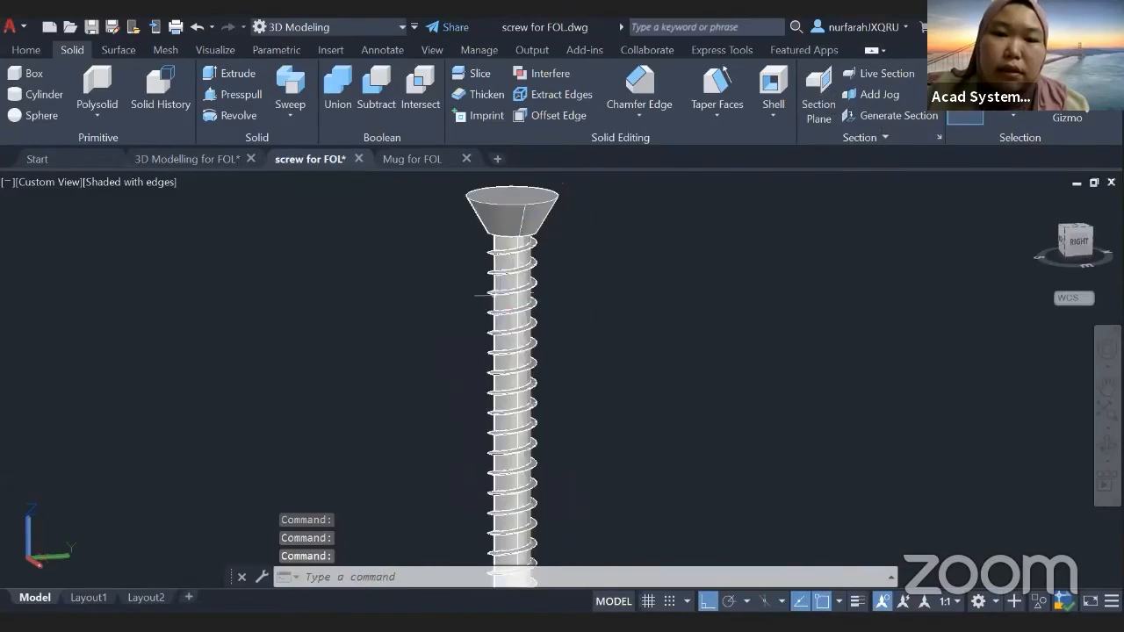
shift+middle_drag(489, 298, 266, 402)
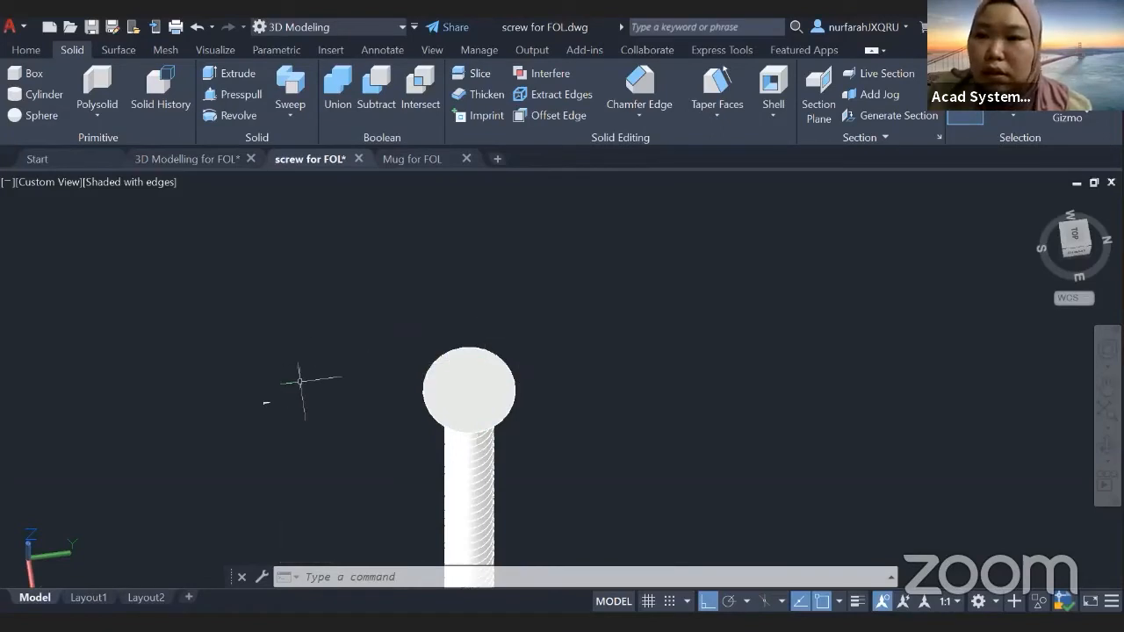
Step: In the Top view, draw a circle with a diameter of 5 beside the screw head
click(1074, 235)
middle_drag(637, 417, 548, 395)
scroll(567, 375, up, 6)
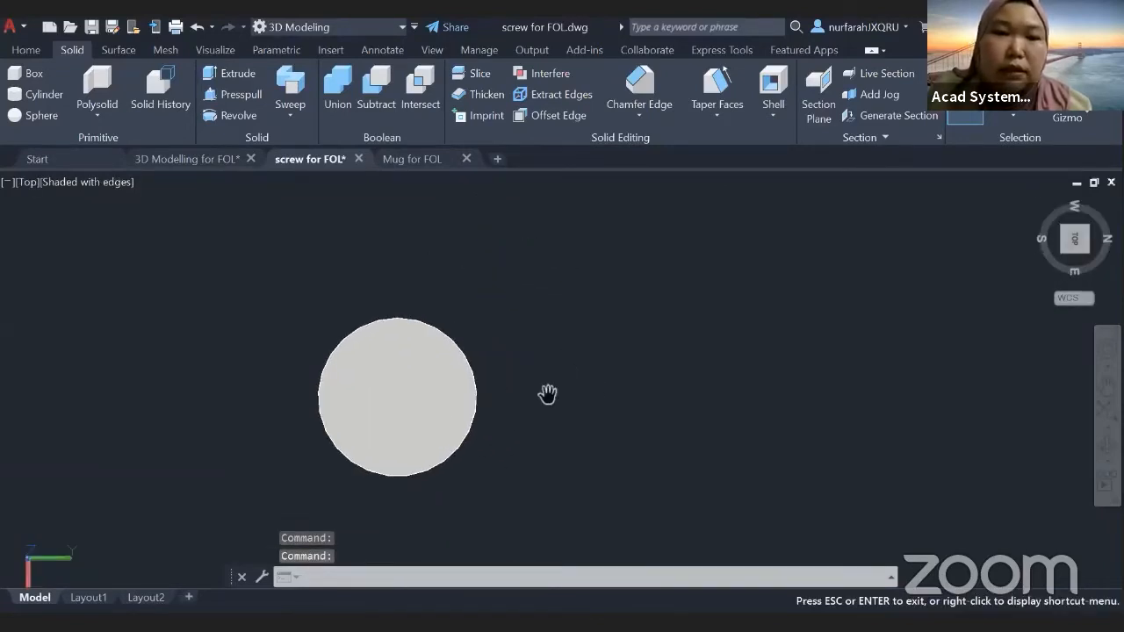
click(34, 48)
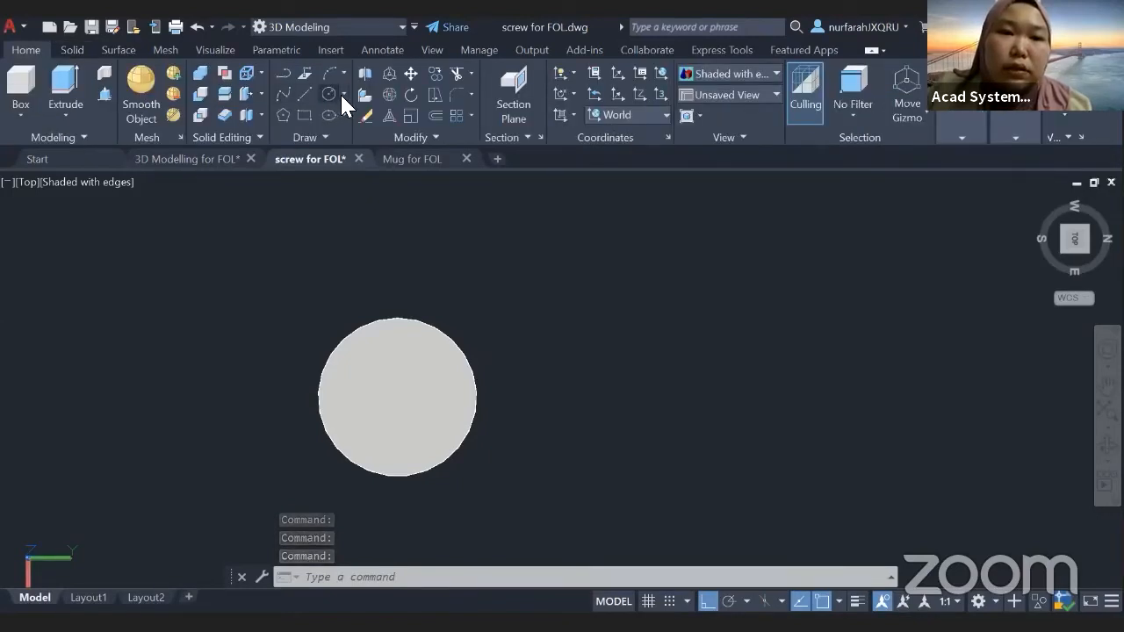
click(342, 92)
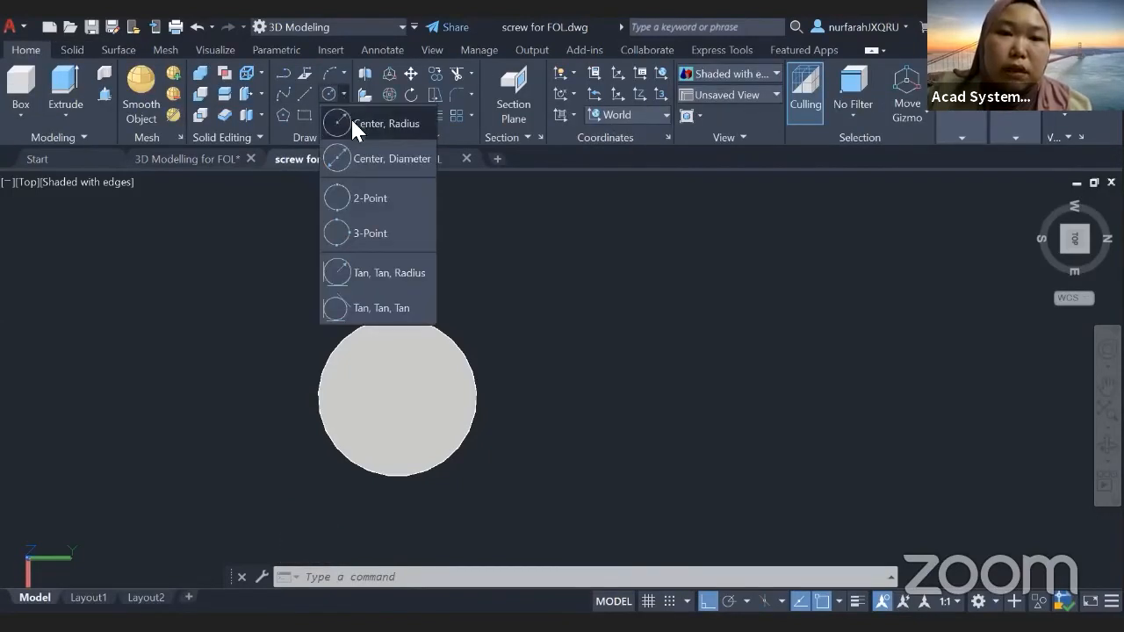
click(362, 155)
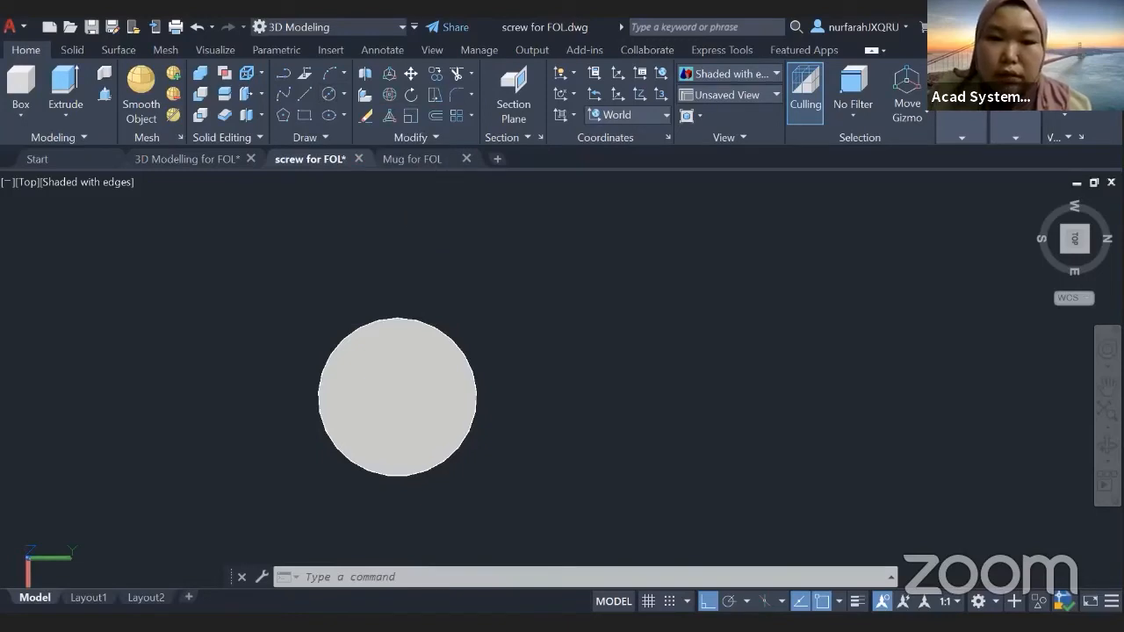
click(584, 392)
text(5)
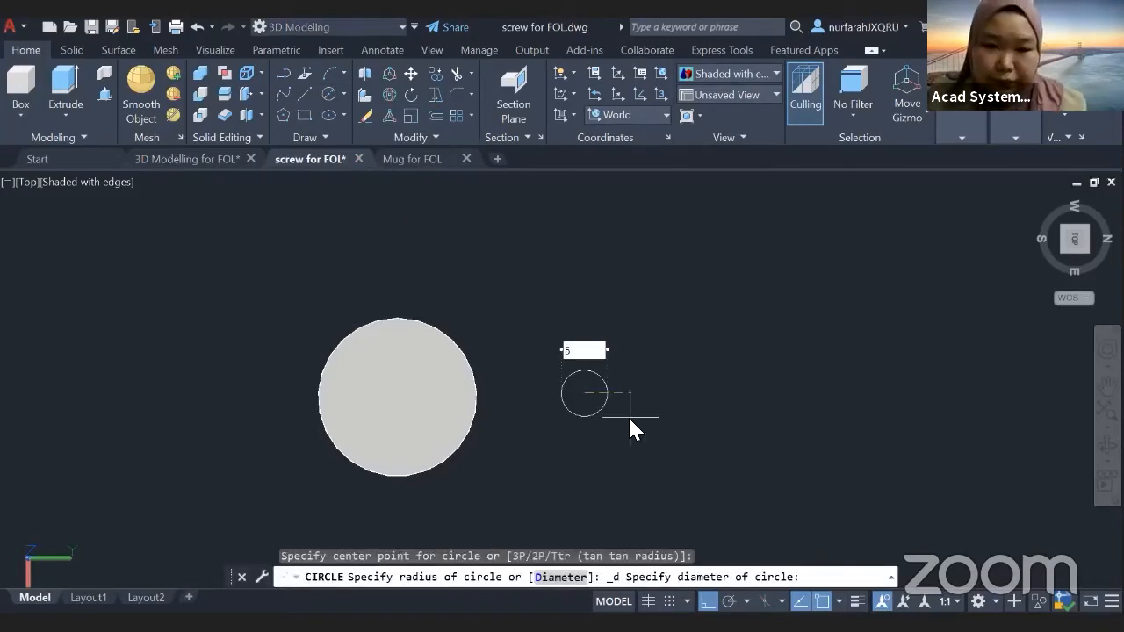
key(Return)
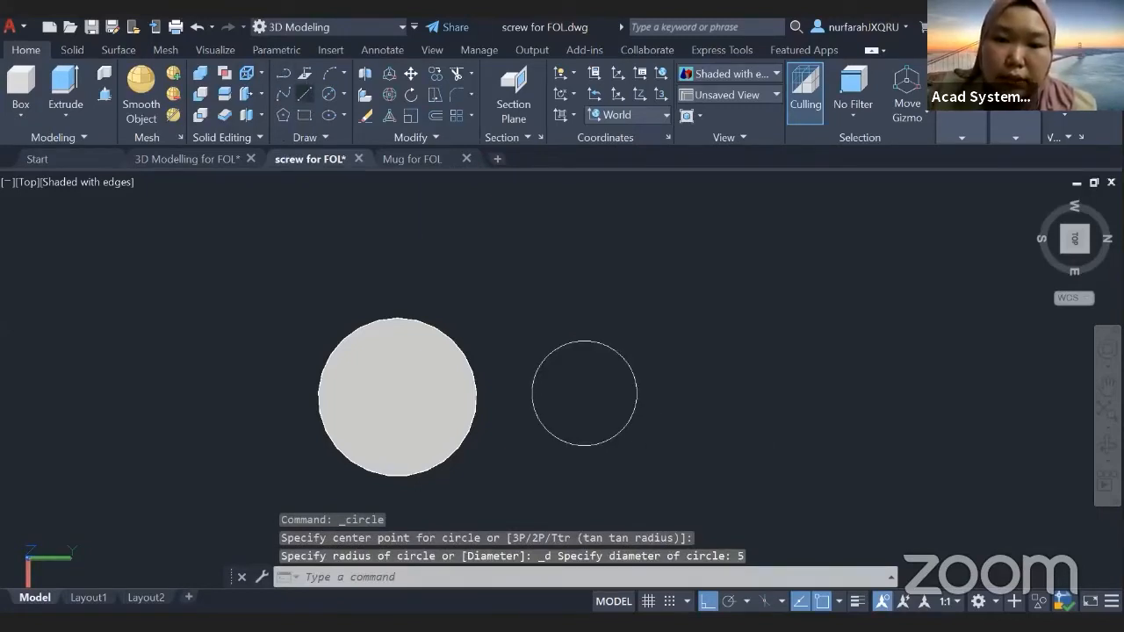
Step: Draw a vertical and a horizontal line across the new circle through its center, ending at the circle's quadrants
click(304, 94)
click(584, 446)
click(584, 340)
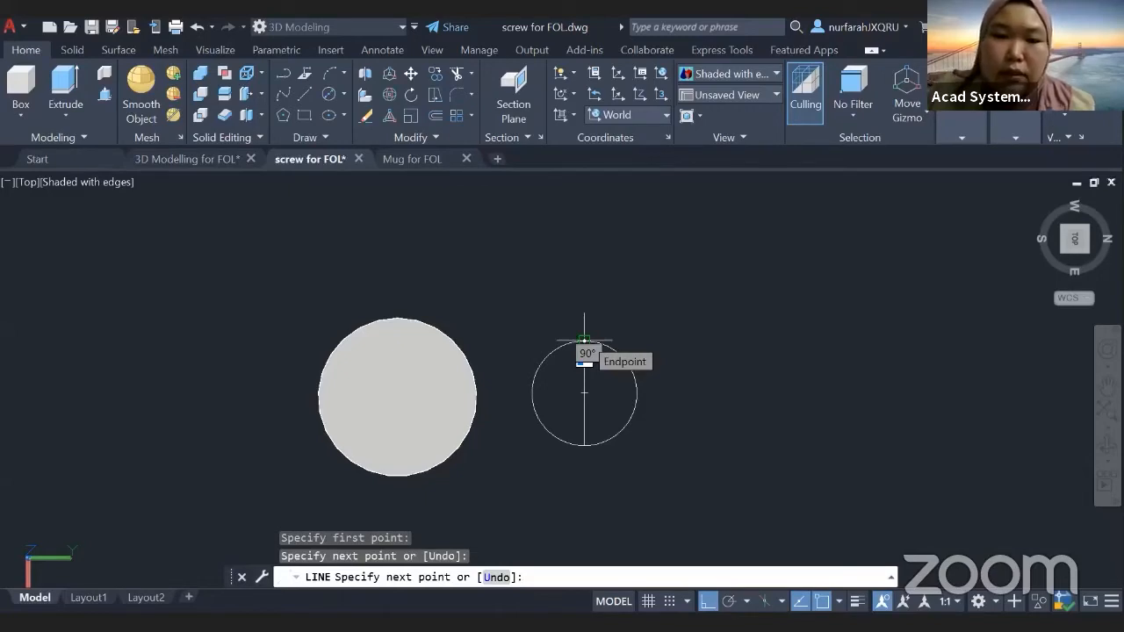
key(Return)
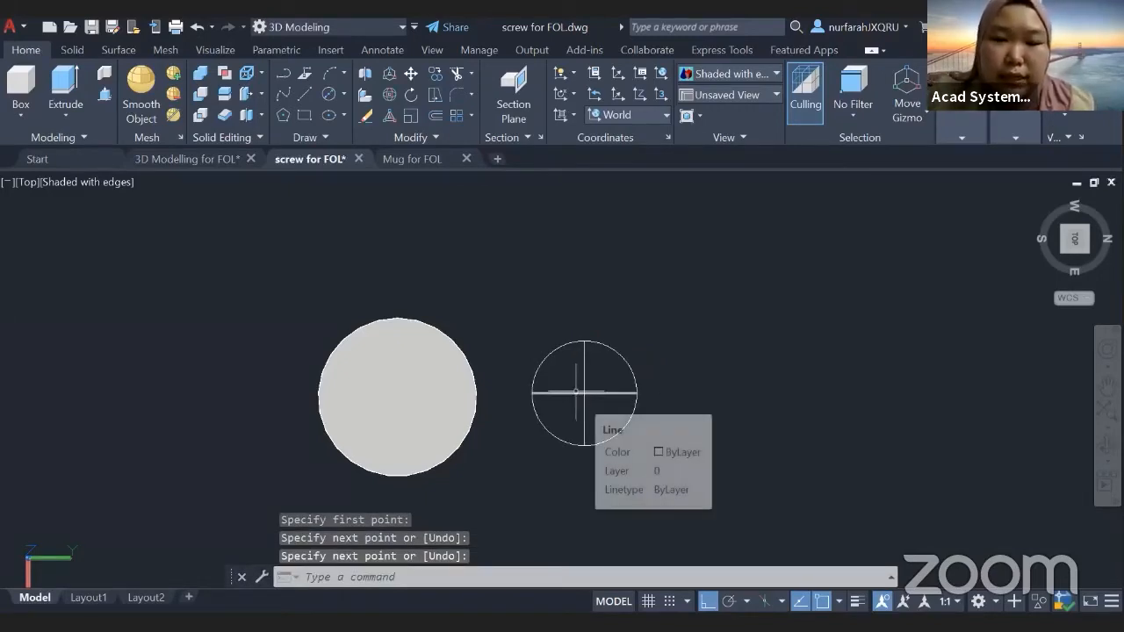
Step: Offset the circle's horizontal and vertical center lines by 0.5 to both sides
text(of)
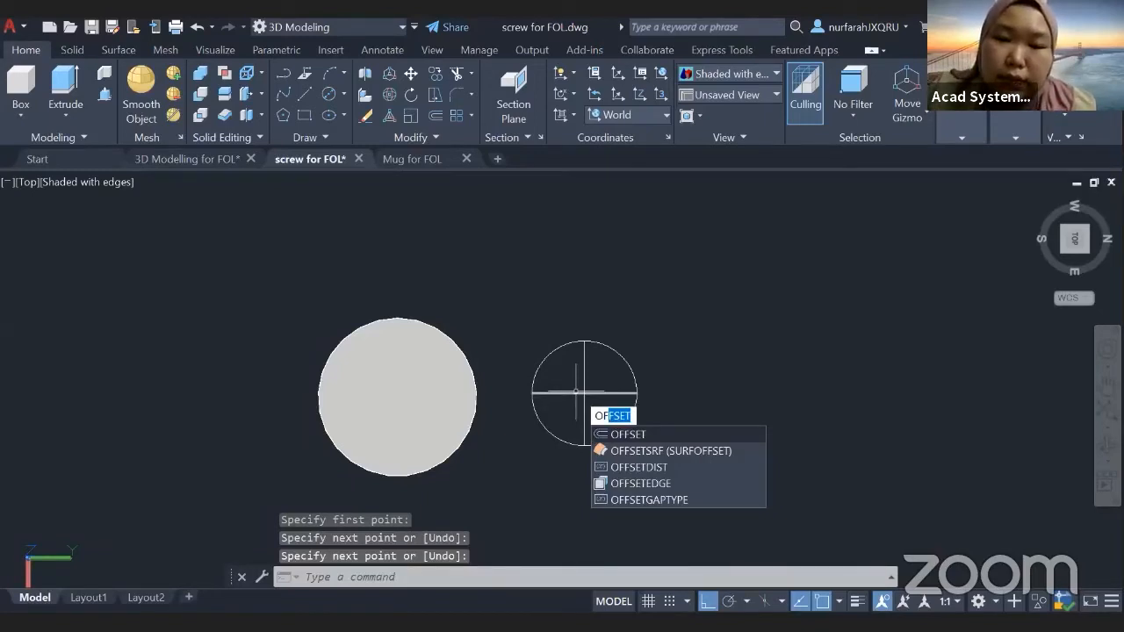
key(Return)
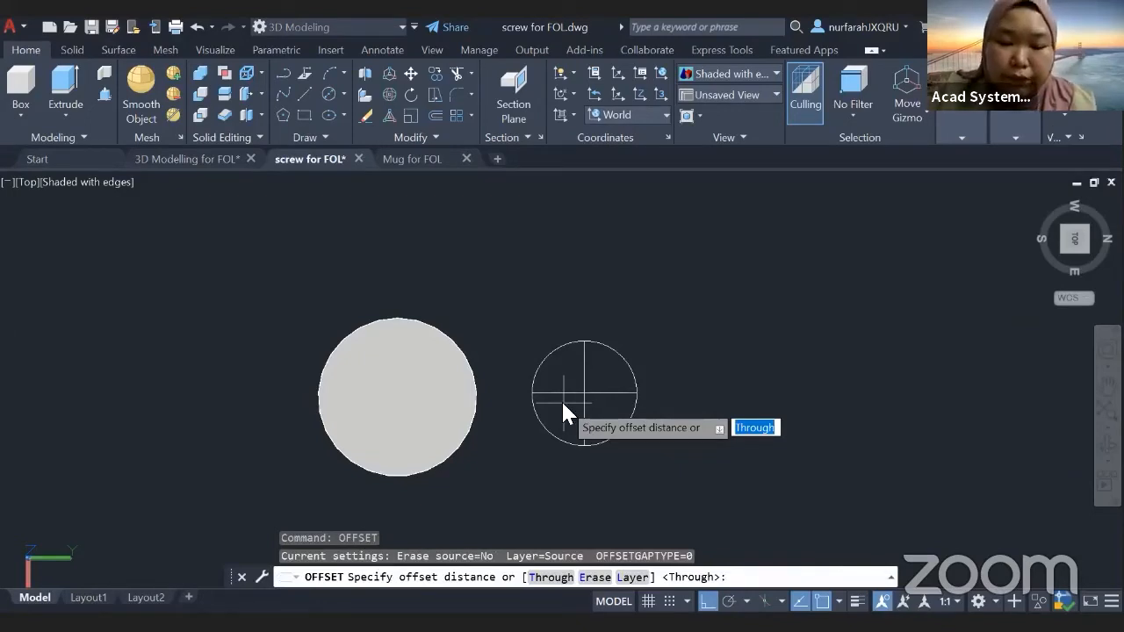
text(0.5)
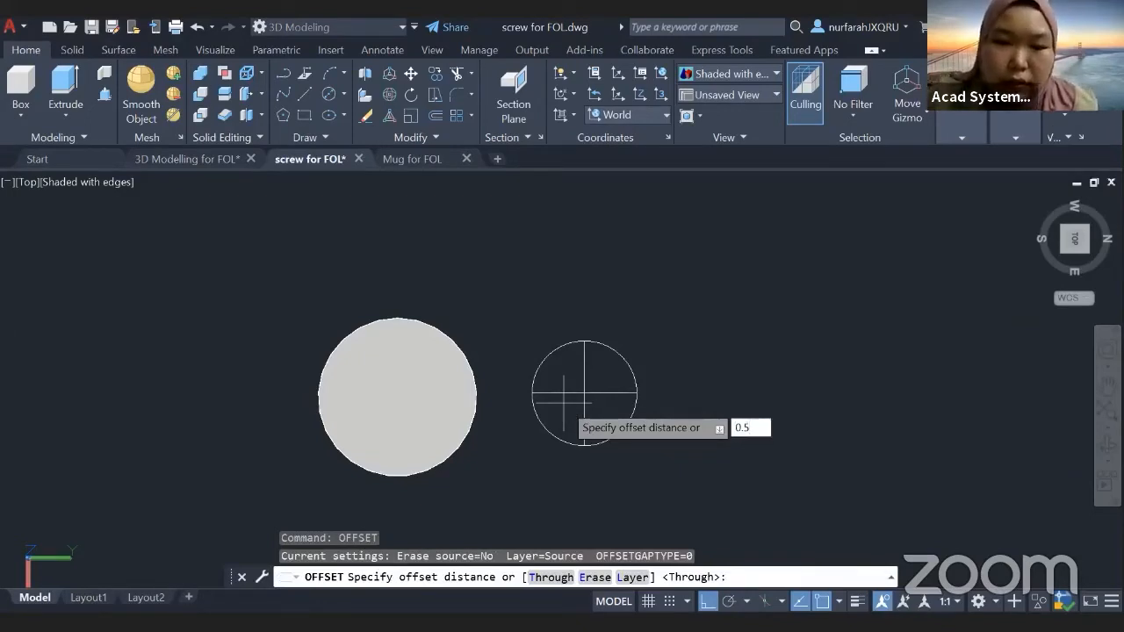
key(Return)
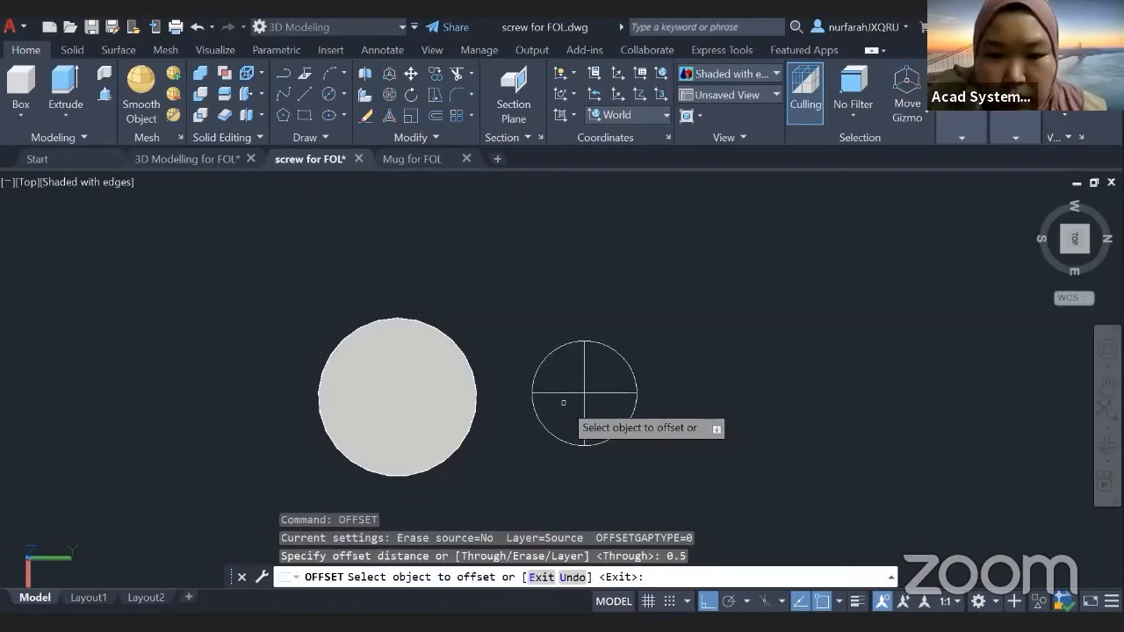
click(568, 392)
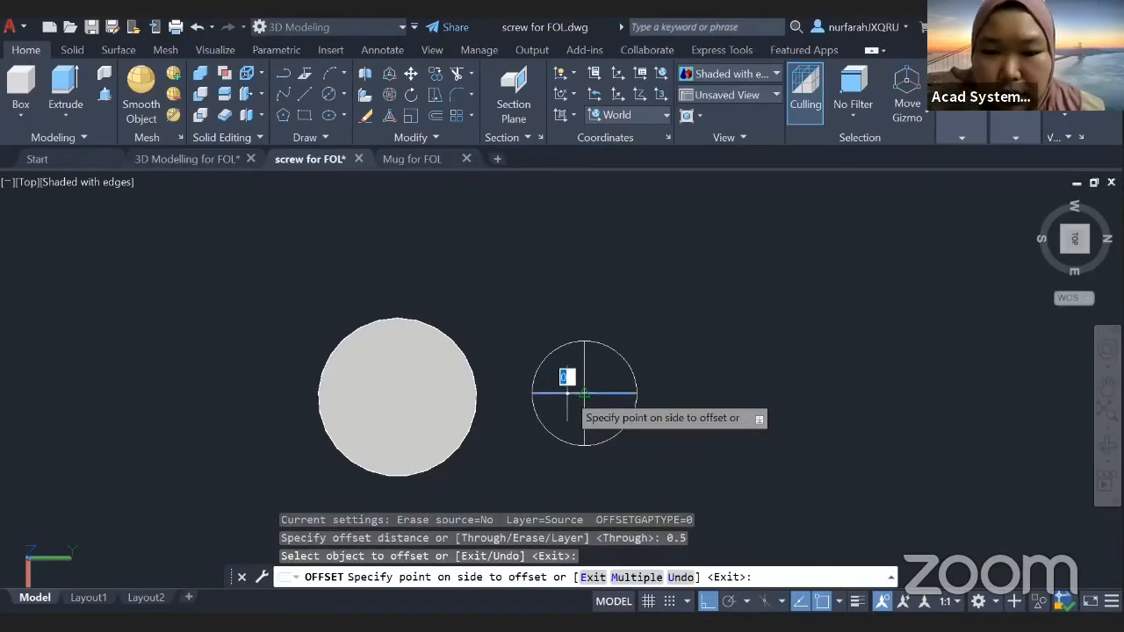
click(568, 384)
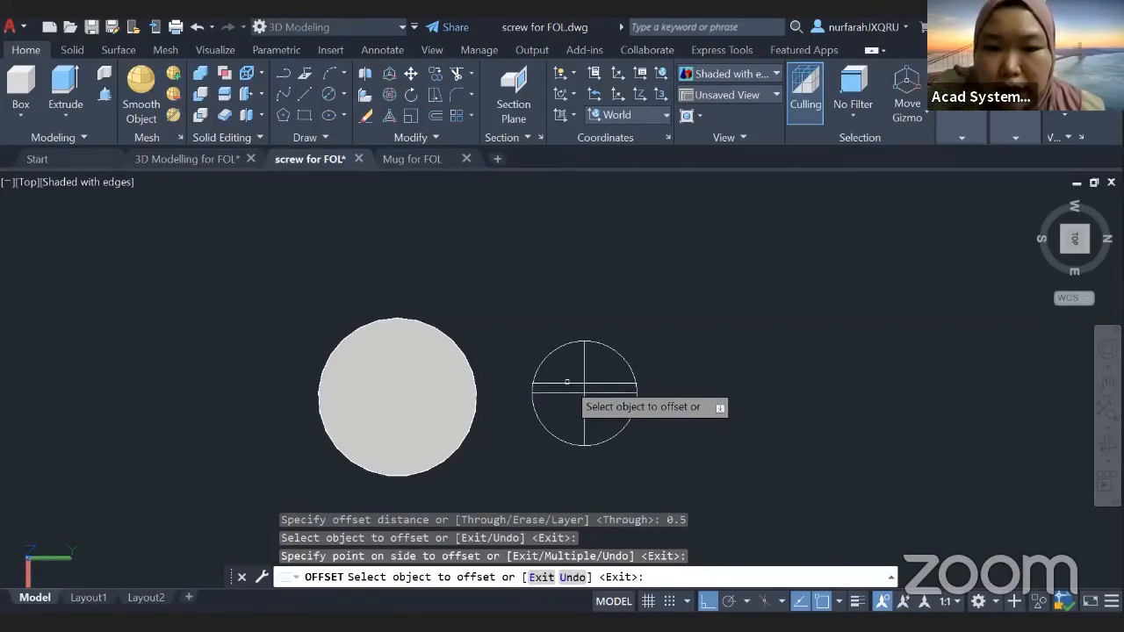
click(570, 392)
click(577, 407)
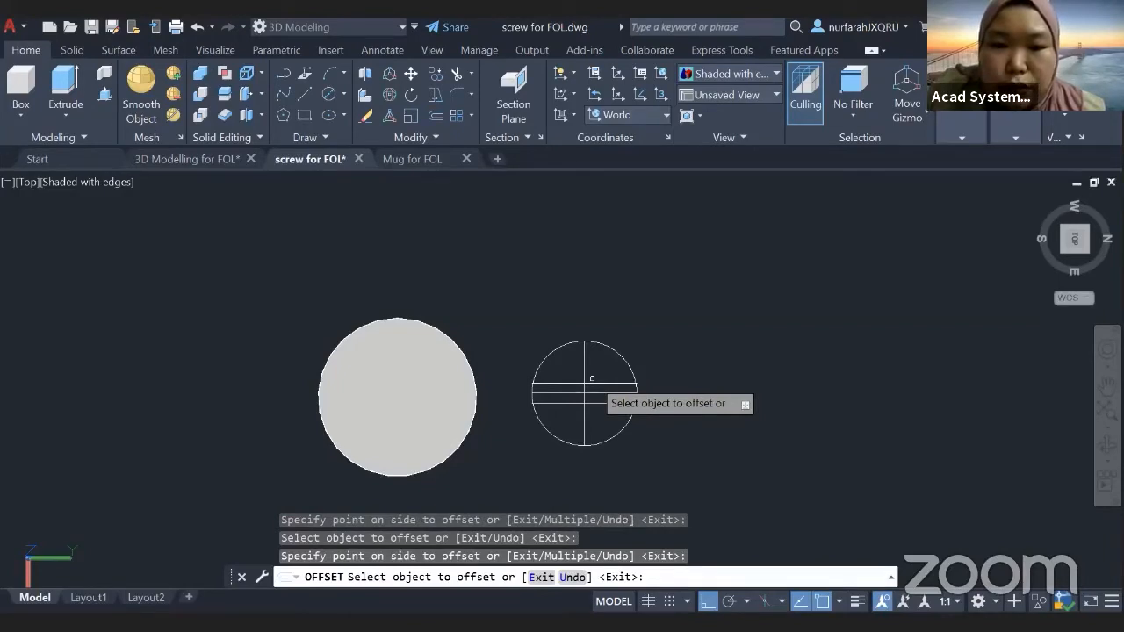
click(584, 375)
click(587, 370)
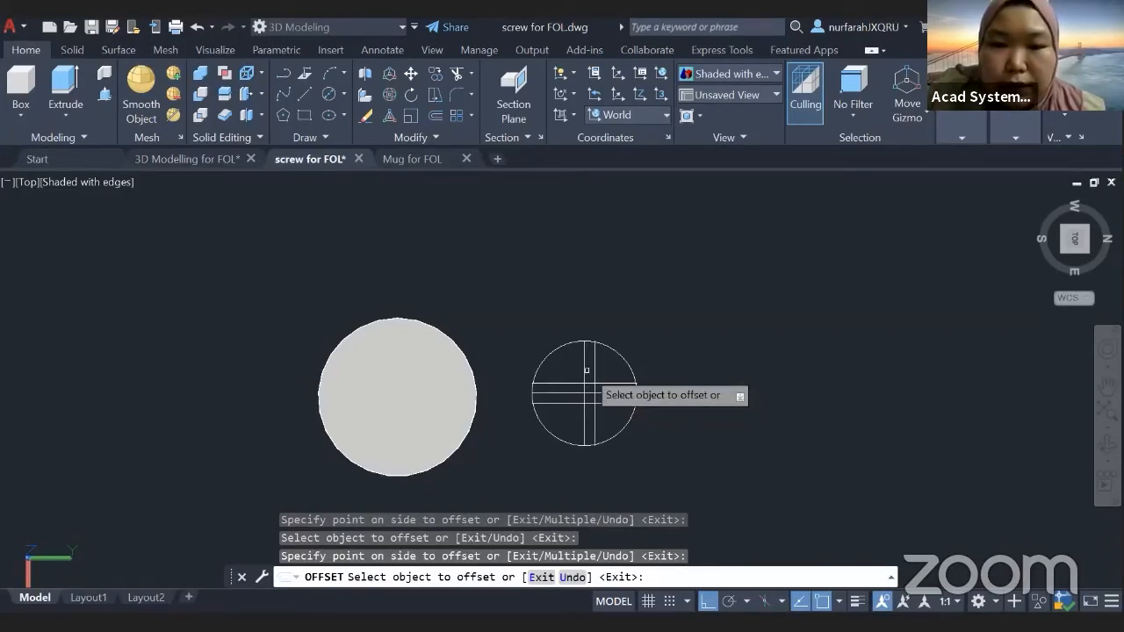
key(Return)
Step: Trim the four circle arcs between the arms of the cross formed by the offset lines
scroll(595, 376, up, 3)
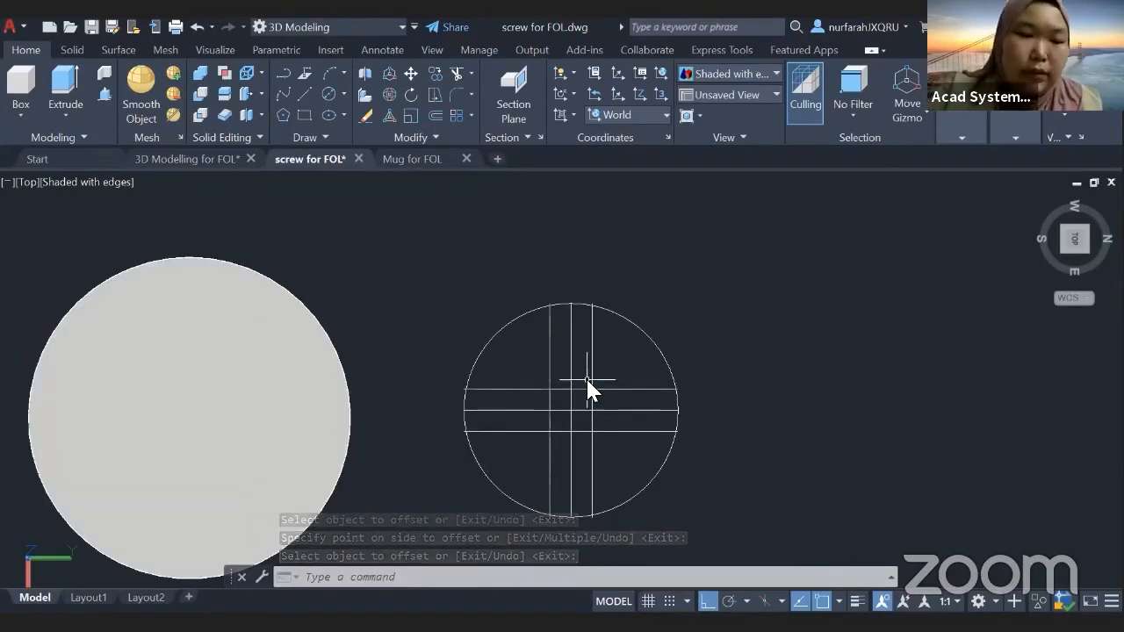
text(TR)
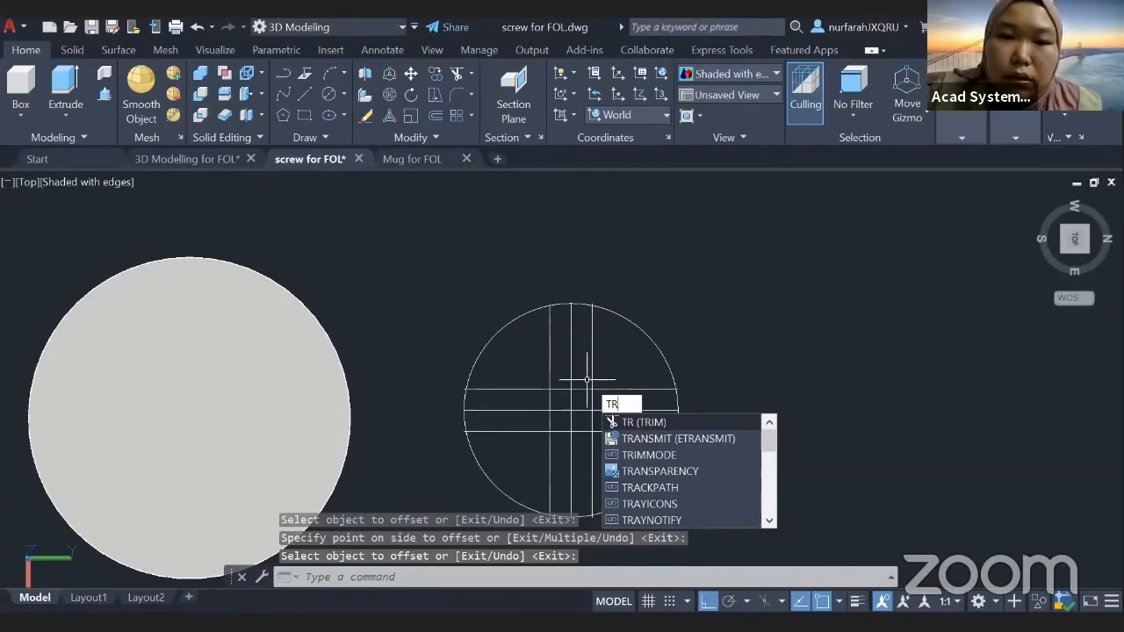
key(Return)
scroll(554, 321, up, 6)
click(479, 265)
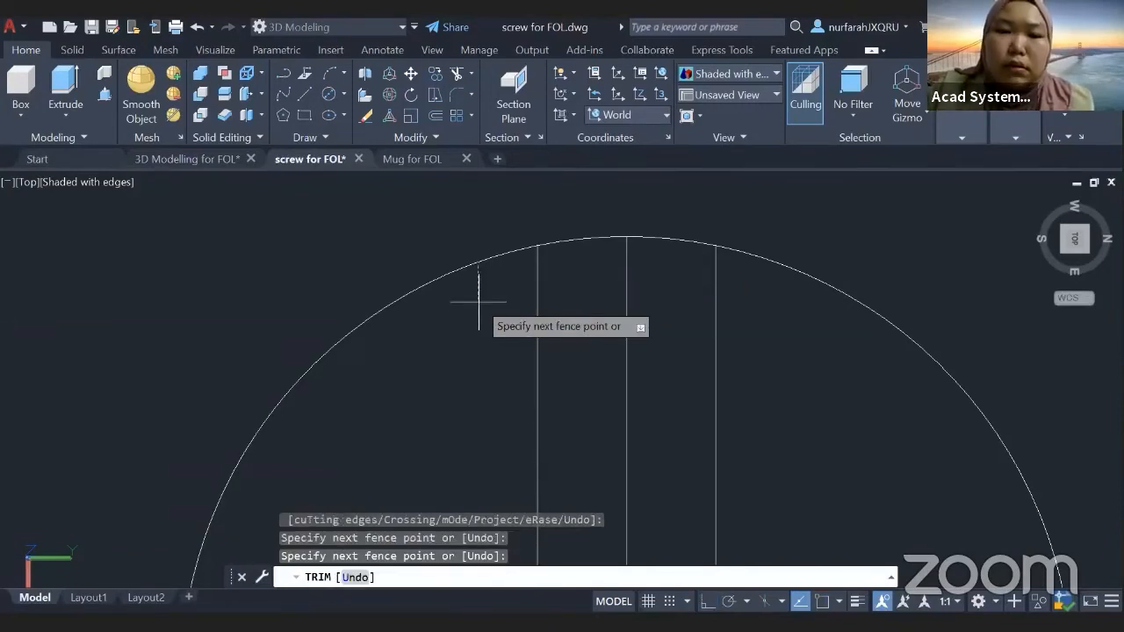
scroll(478, 301, down, 2)
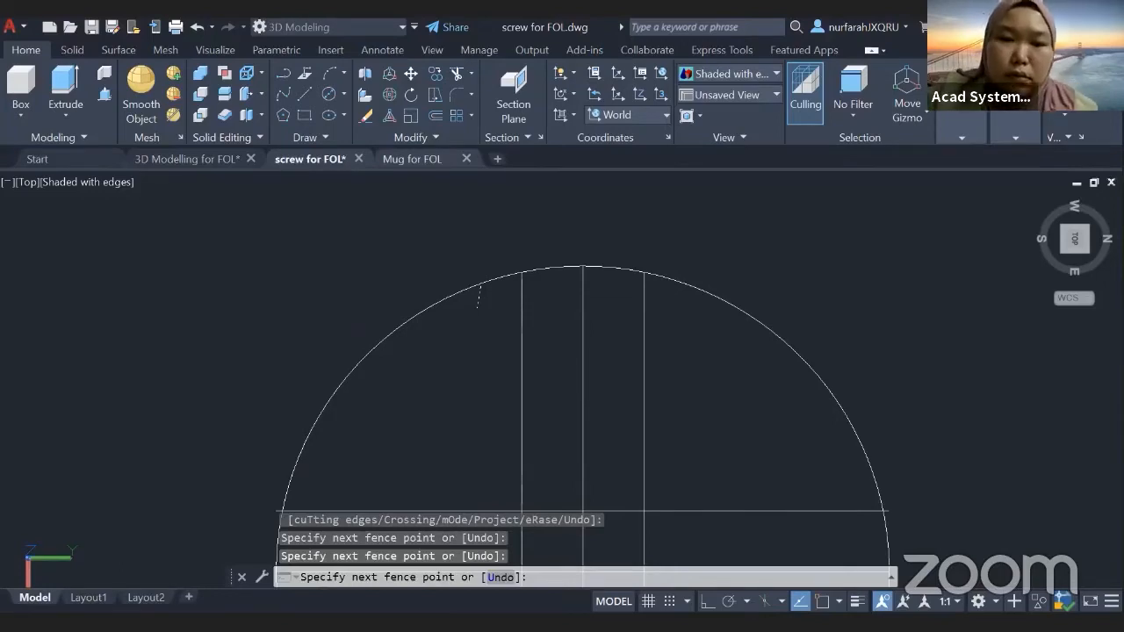
click(477, 308)
scroll(386, 187, down, 5)
mouse_move(553, 198)
mouse_down()
mouse_move(517, 269)
mouse_move(518, 256)
mouse_up()
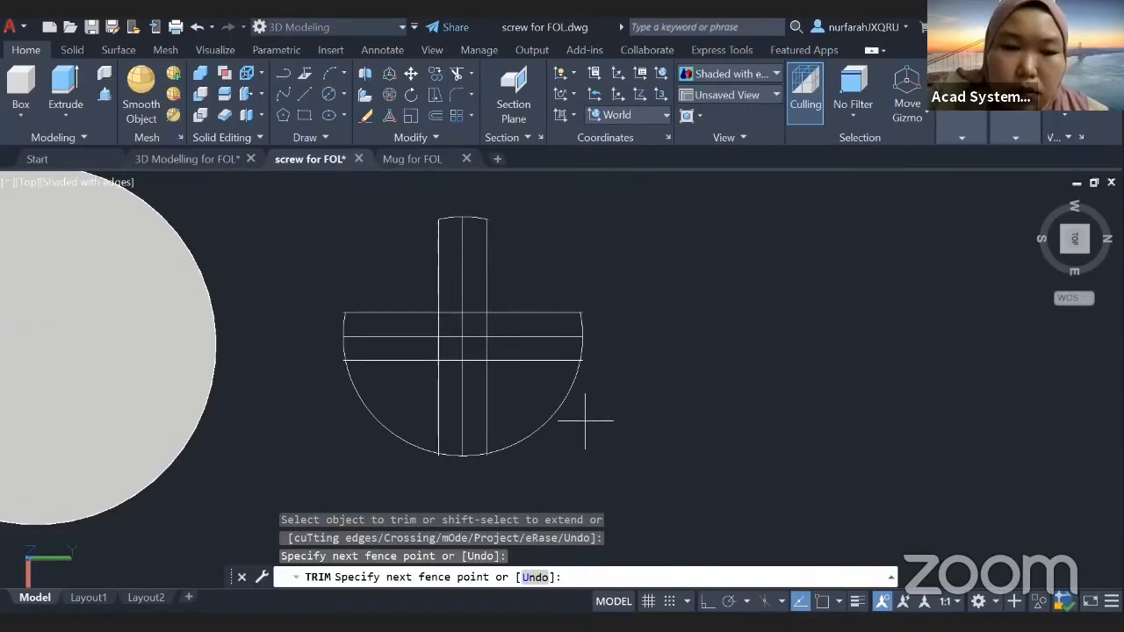
mouse_move(585, 421)
mouse_down()
mouse_move(377, 402)
mouse_move(356, 430)
mouse_up()
Step: Trim the short line ends that overhang the arcs at the tips of the cross's arms
scroll(356, 430, up, 2)
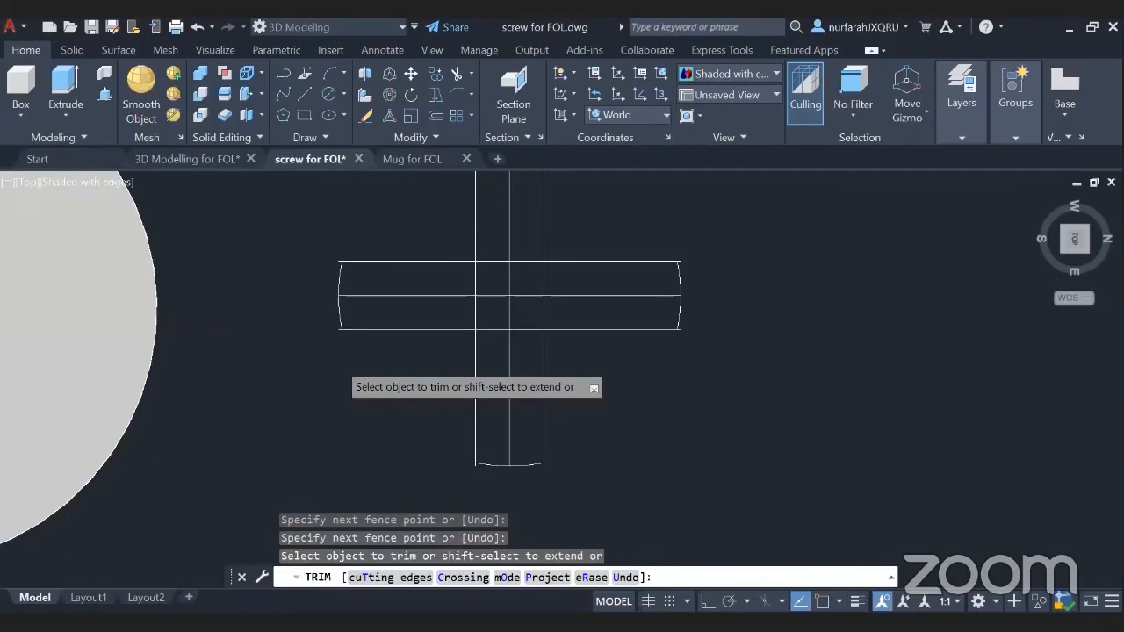
scroll(355, 429, up, 2)
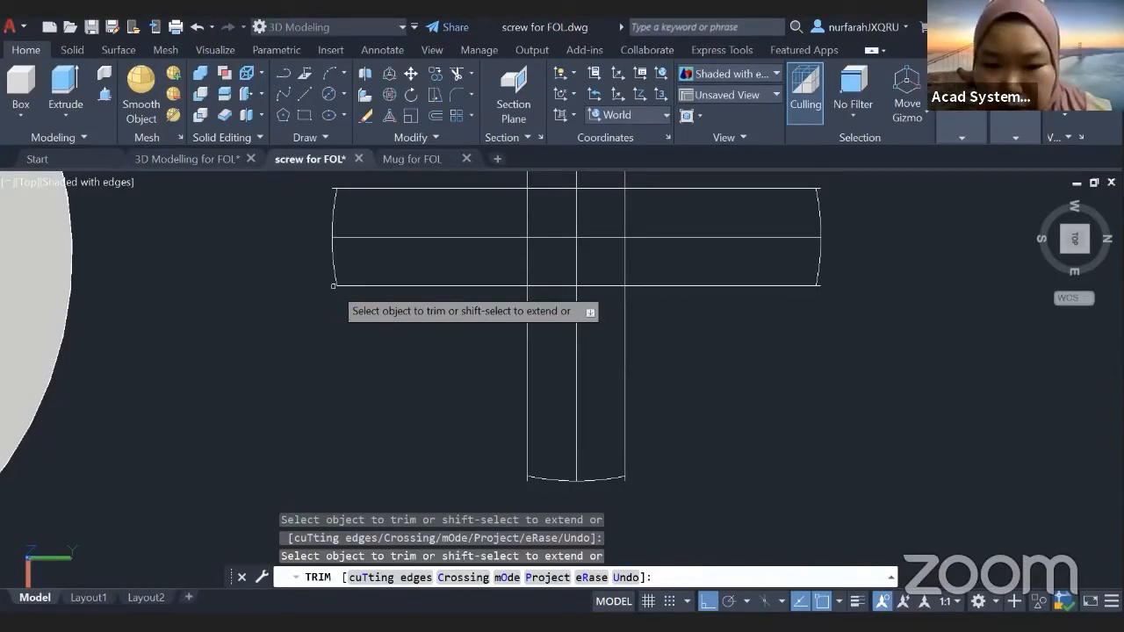
key(Escape)
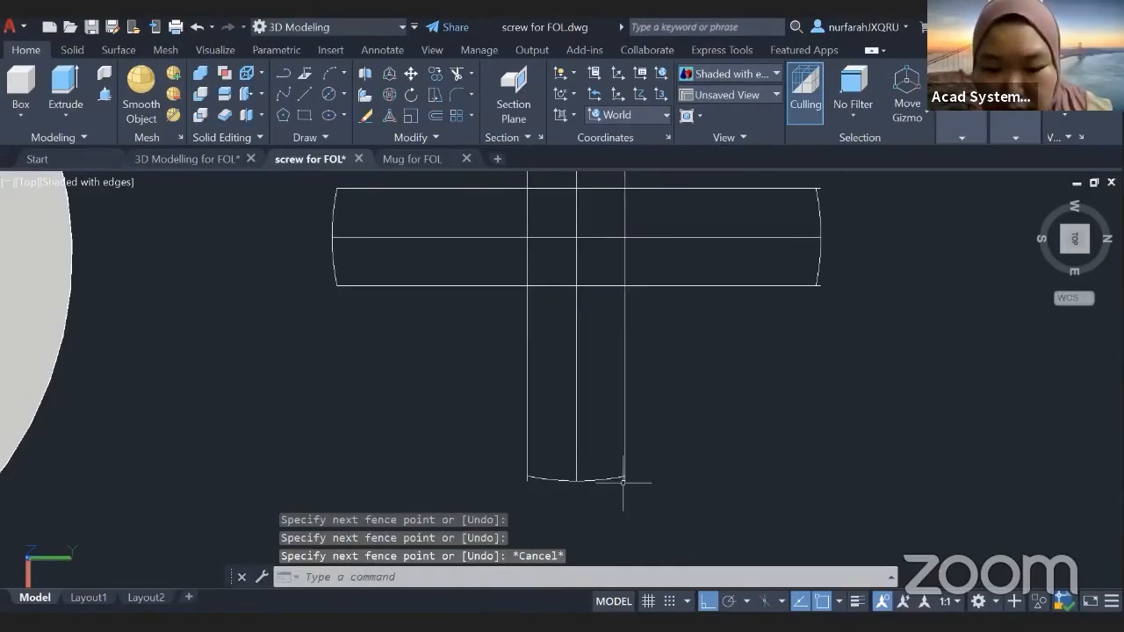
scroll(623, 483, up, 2)
key(Return)
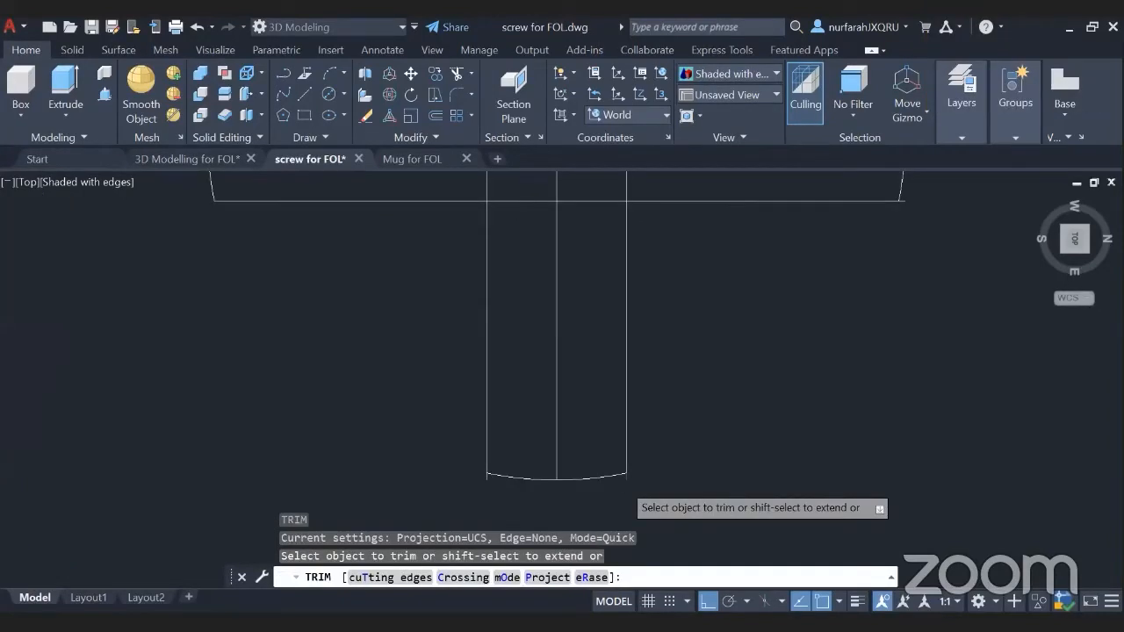
click(626, 477)
click(487, 477)
scroll(273, 509, down, 3)
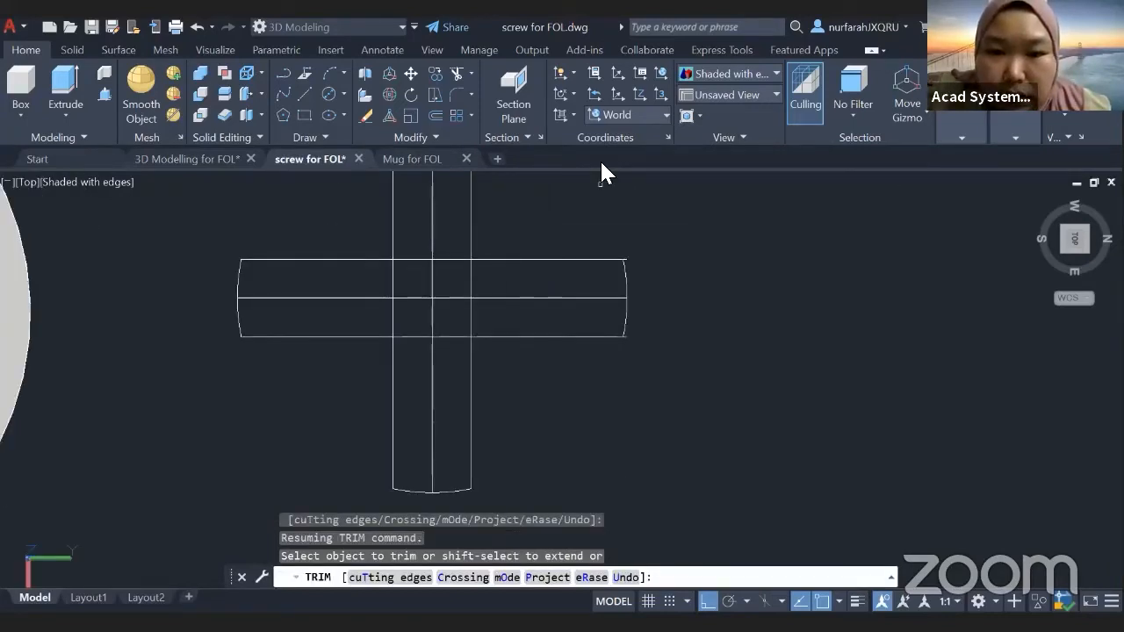
scroll(616, 261, up, 3)
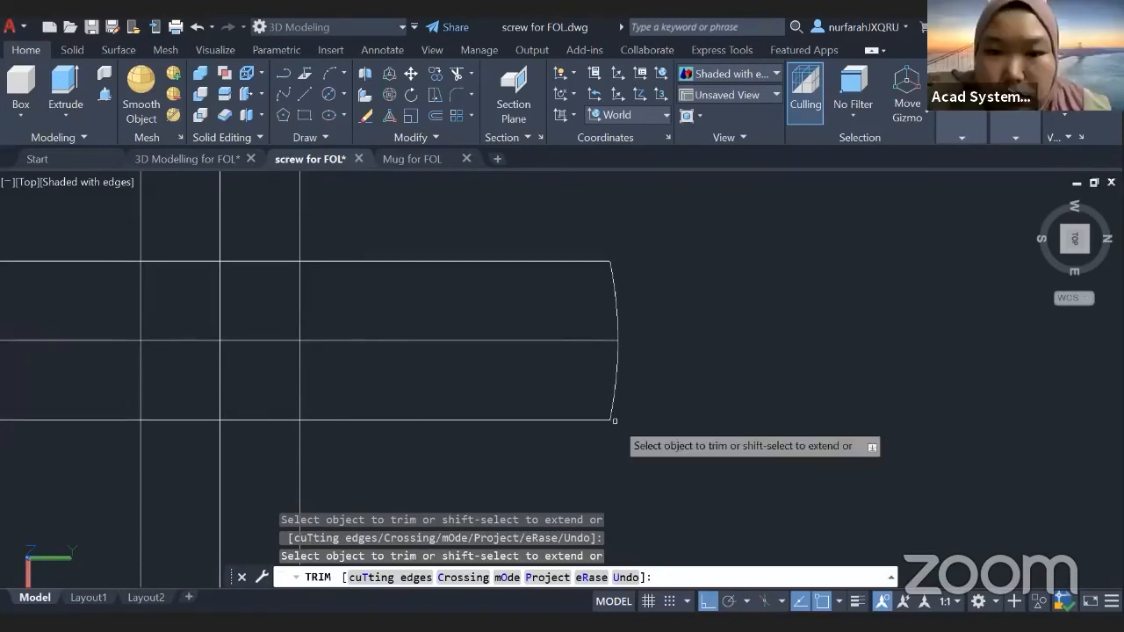
scroll(615, 420, down, 3)
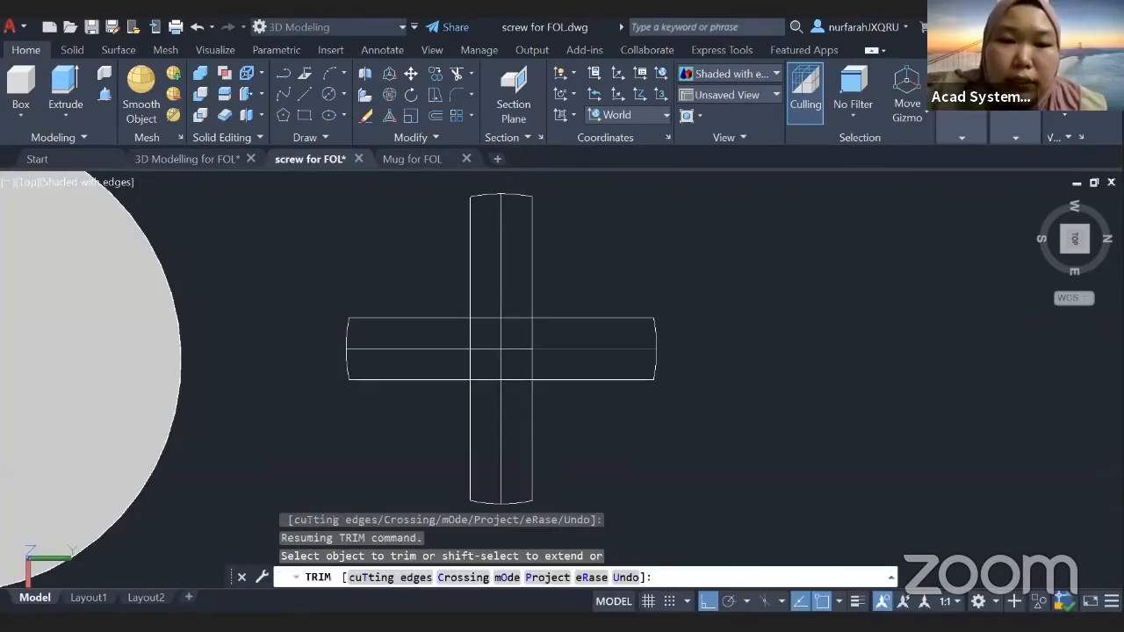
Step: Trim the center lines and the segments crossing the middle, leaving only the cross's outer outline
mouse_move(508, 270)
mouse_down()
mouse_move(497, 272)
mouse_move(492, 360)
mouse_move(504, 409)
mouse_move(502, 308)
mouse_move(515, 358)
mouse_up()
mouse_move(562, 332)
mouse_down()
mouse_move(555, 351)
mouse_move(463, 363)
mouse_move(439, 353)
mouse_up()
key(Escape)
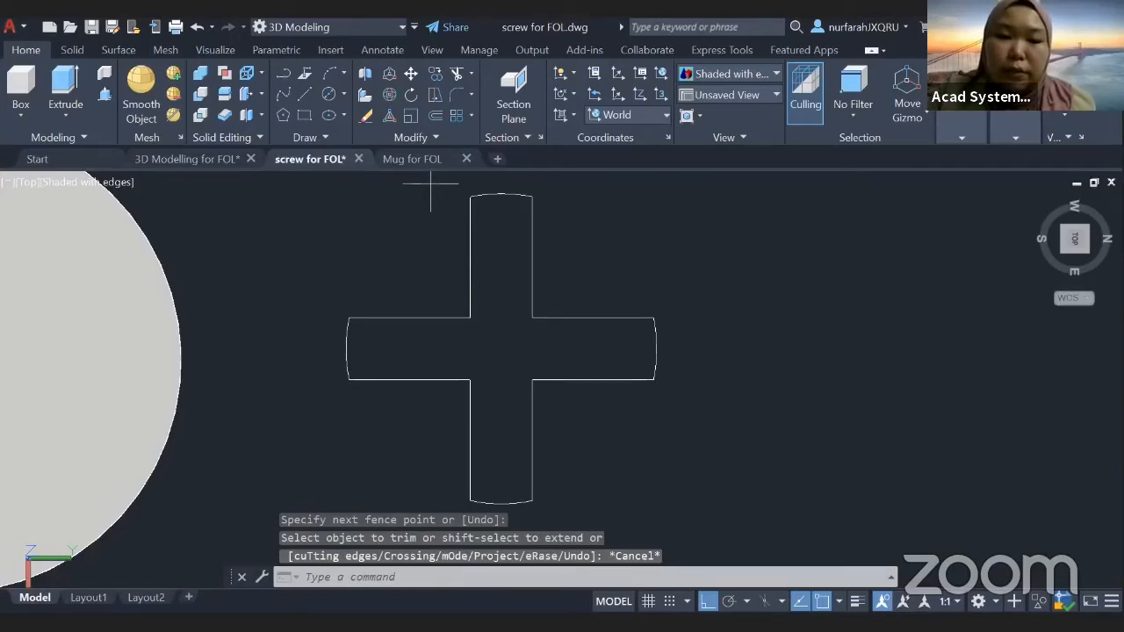
Step: Draw a circle with a diameter of 2 centered on the cross
click(328, 94)
click(501, 349)
text(2)
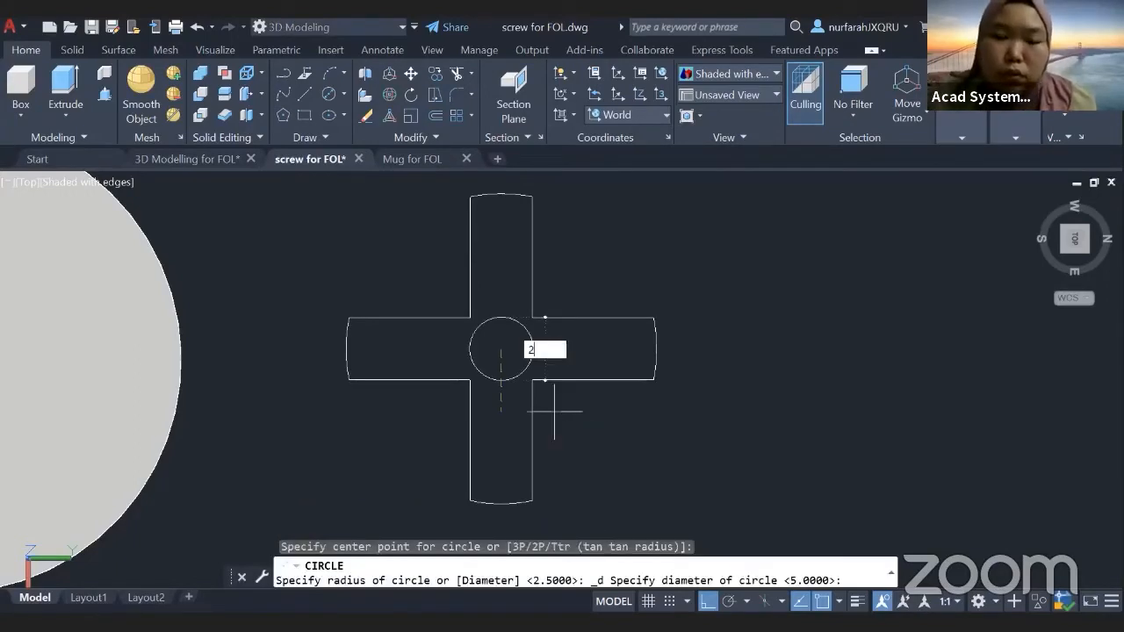
key(Return)
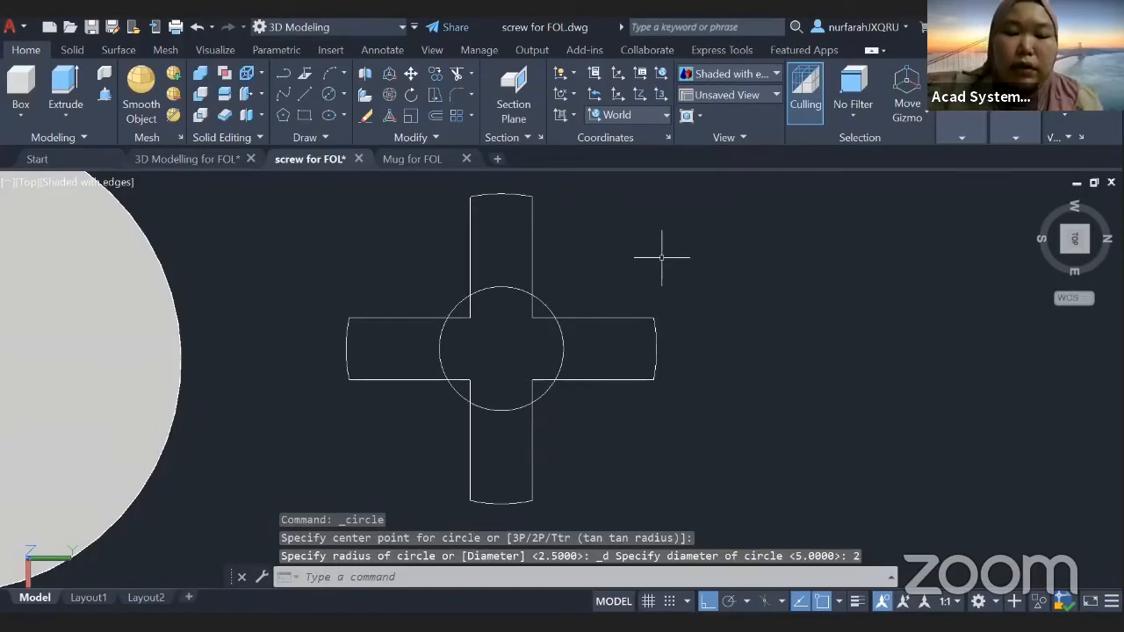
Step: Create a polyline boundary from the central area where the circle and the cross outline overlap
text(BO)
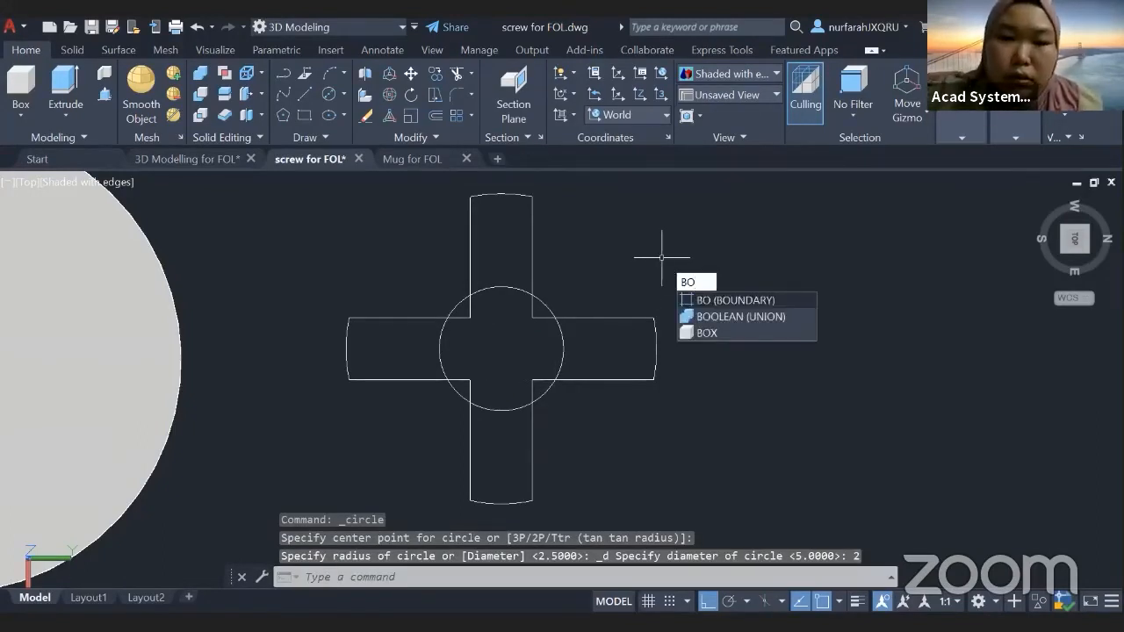
key(Return)
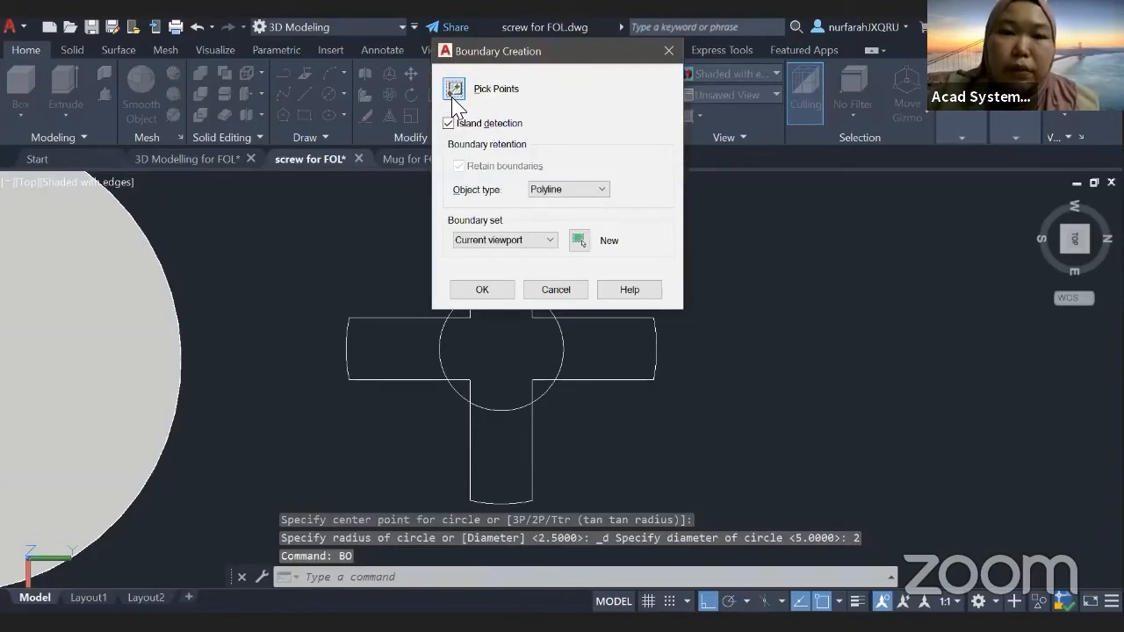
click(454, 88)
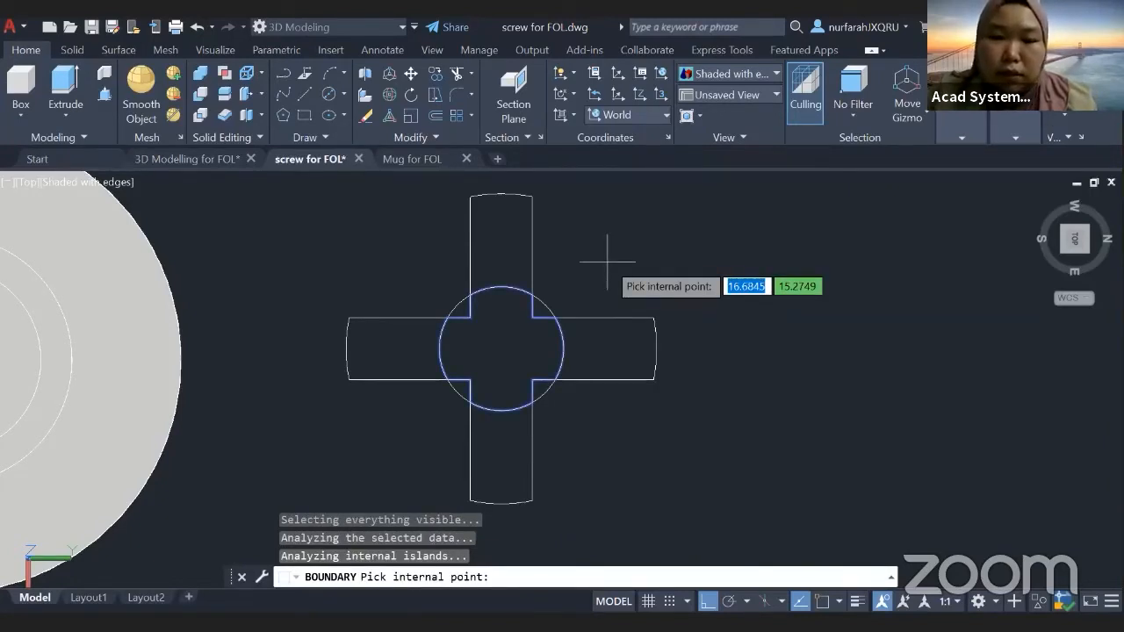
key(Return)
Step: Erase the full circle at the middle of the cross, keeping the boundary polyline
text(E)
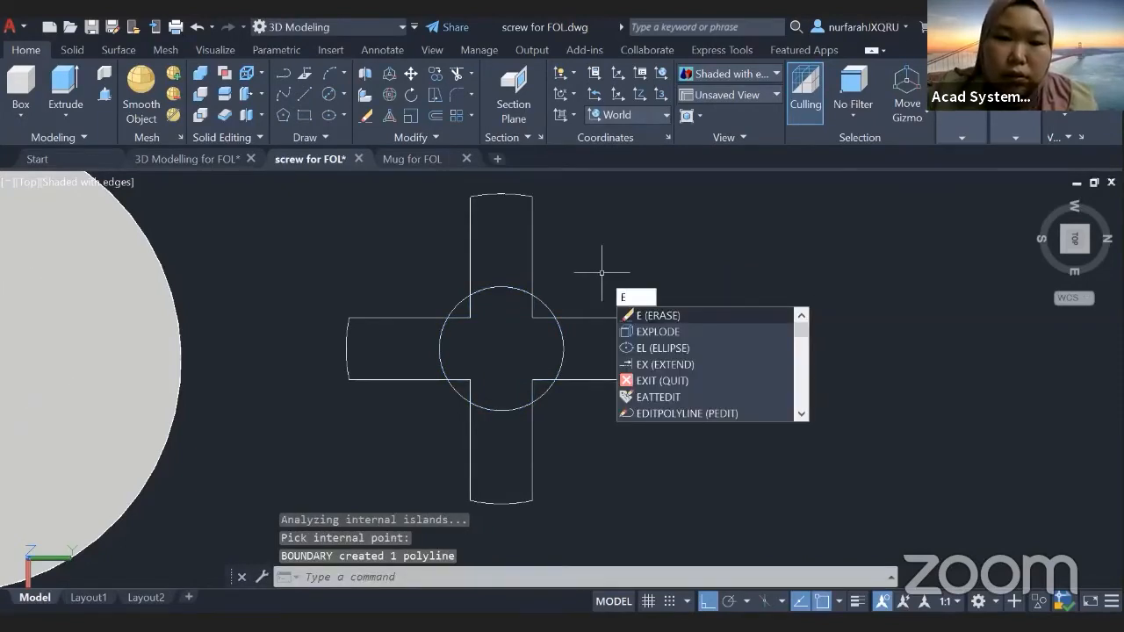
key(Return)
click(545, 304)
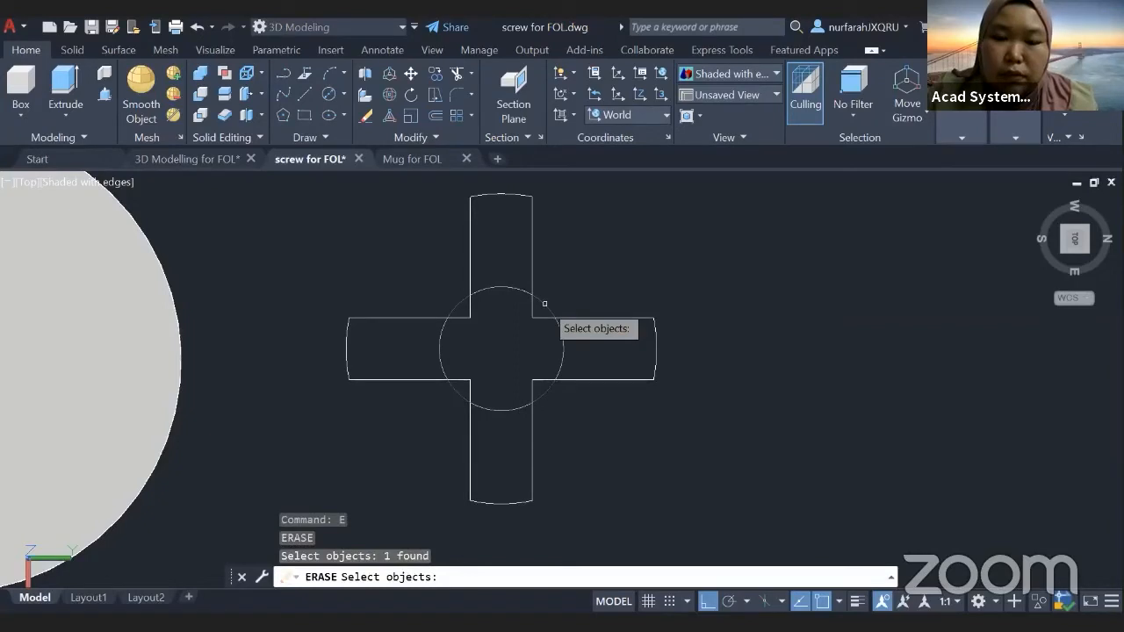
key(Return)
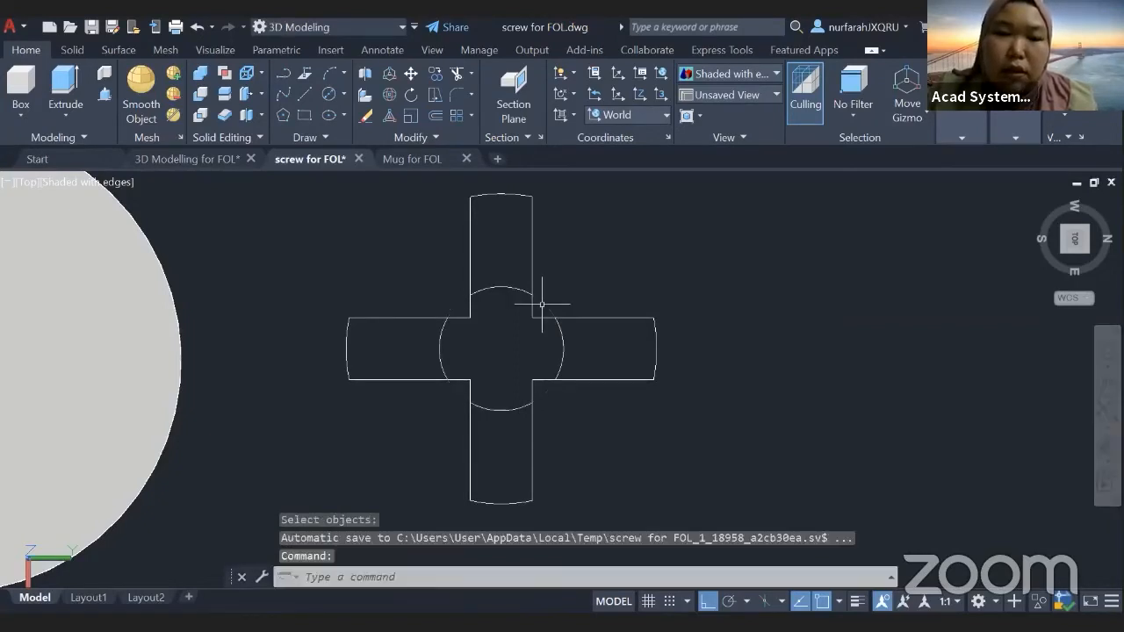
Step: Move the small boundary polyline from the cross's center 2 units straight down along the Z axis
mouse_move(597, 469)
shift+middle_down()
mouse_move(602, 377)
mouse_move(638, 364)
mouse_move(600, 343)
shift+middle_up()
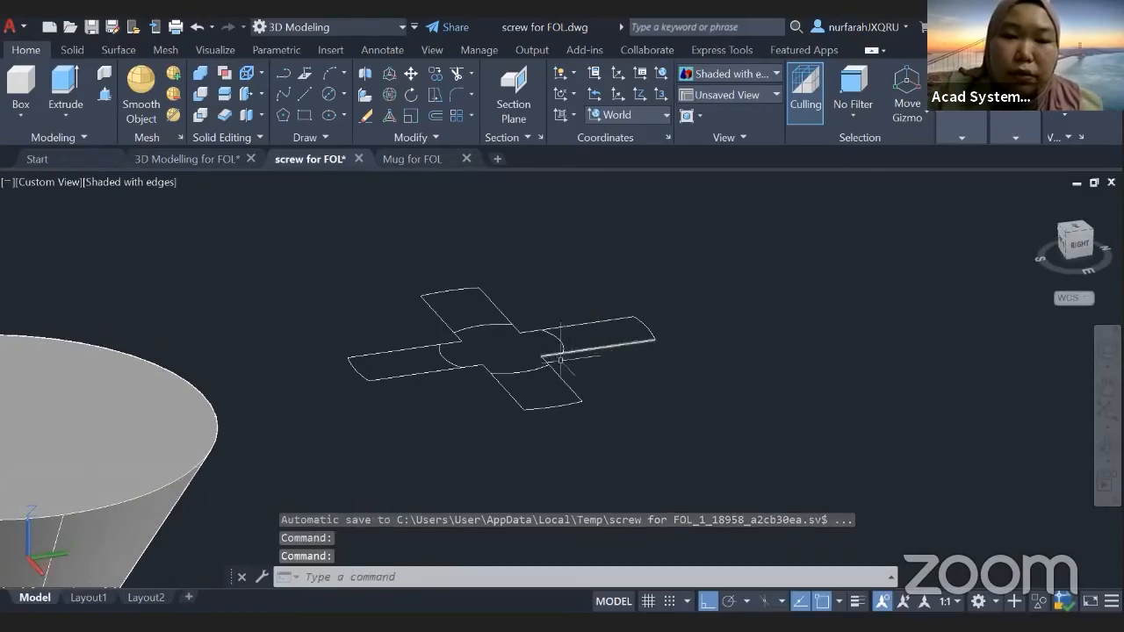
click(523, 367)
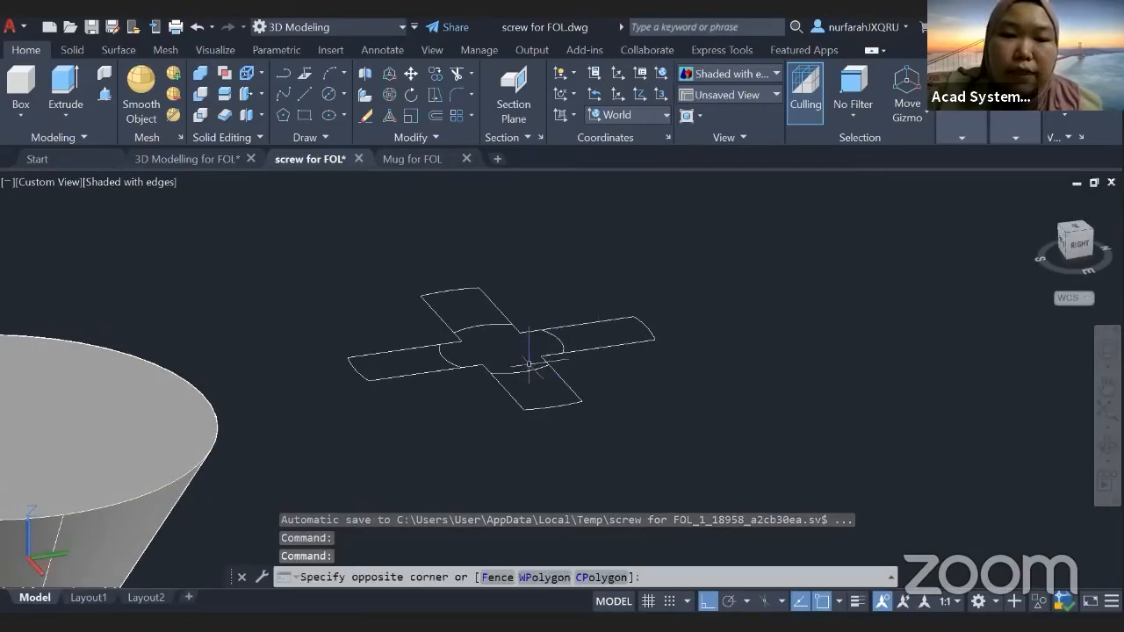
click(529, 363)
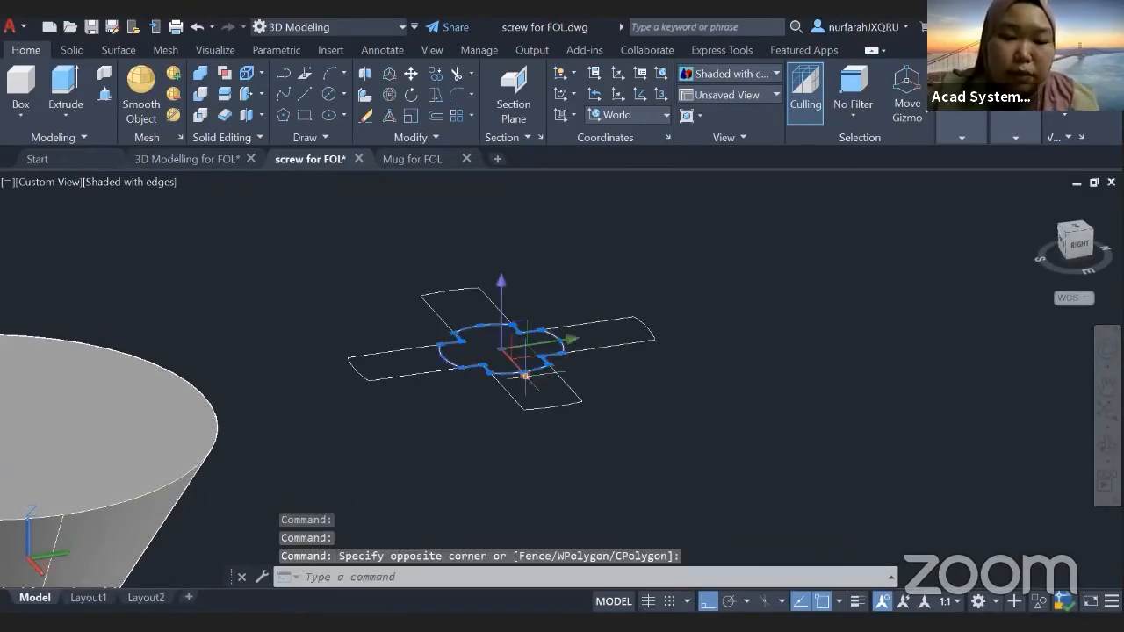
text(M)
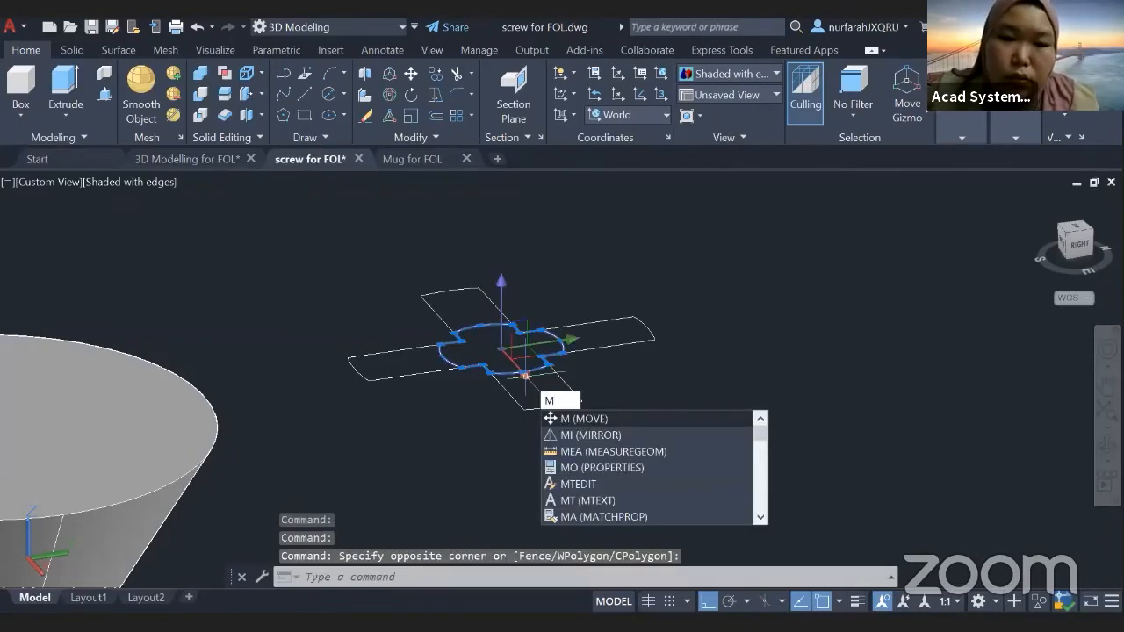
key(Return)
click(500, 350)
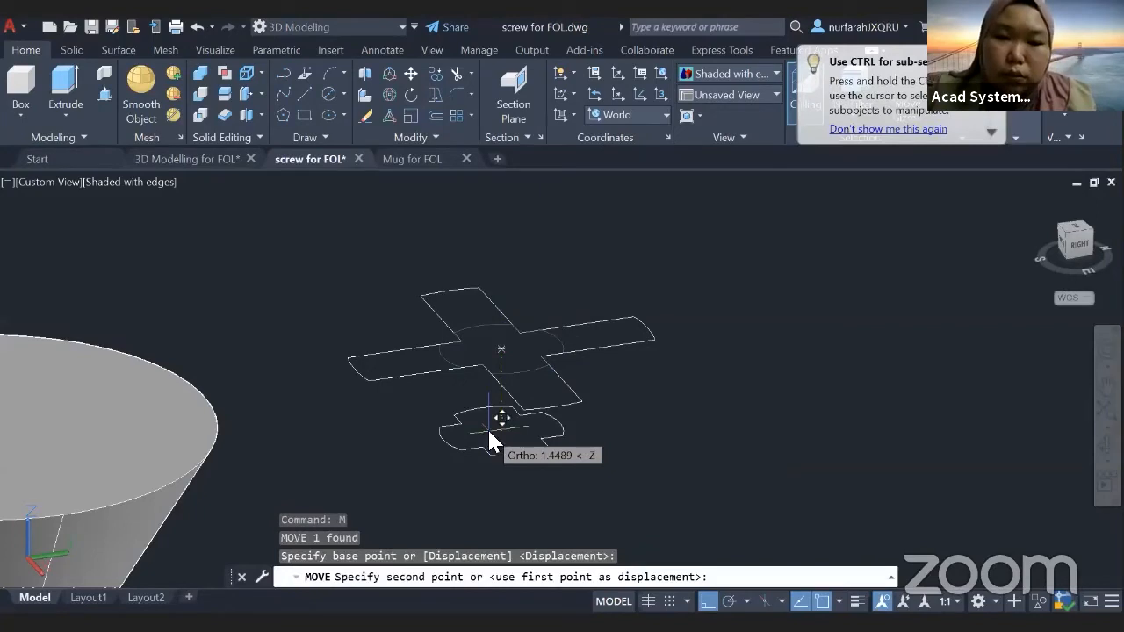
text(2)
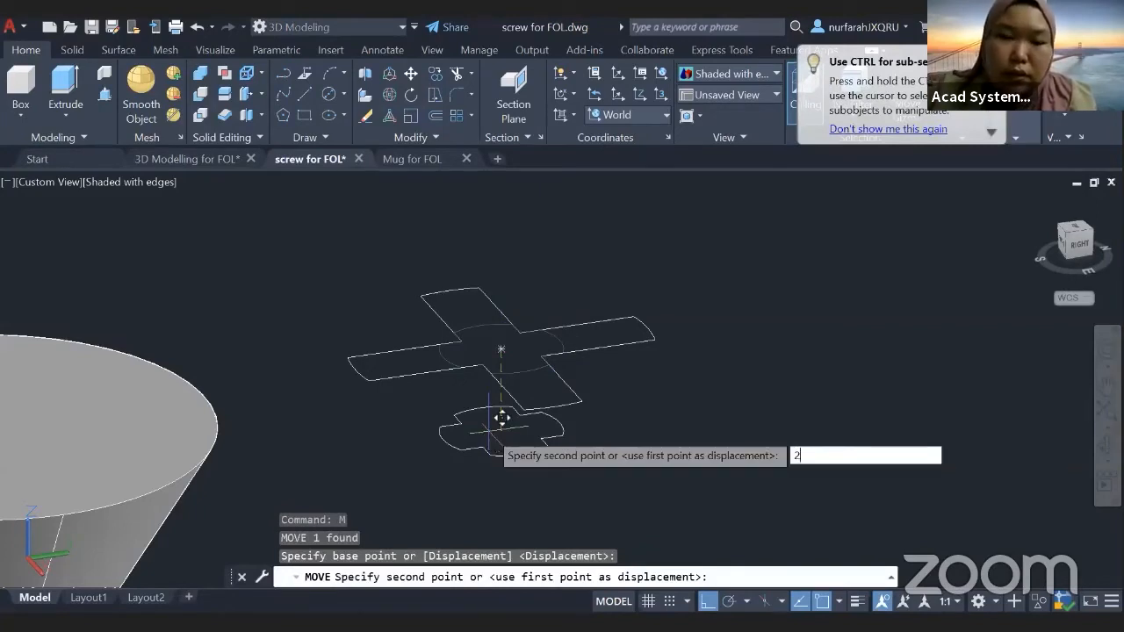
key(Return)
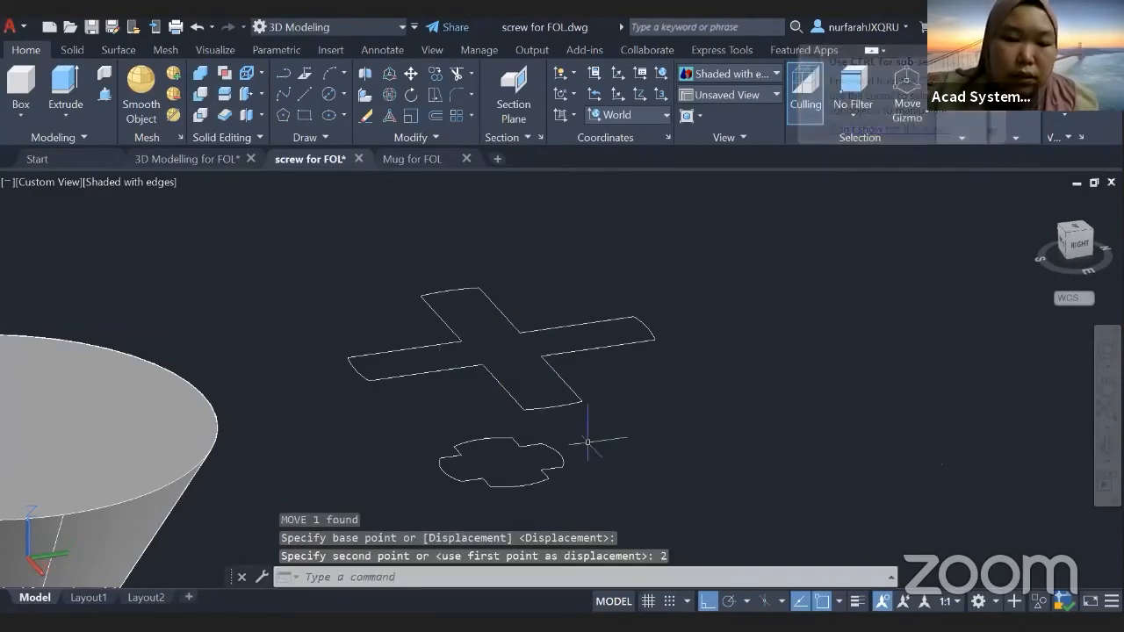
click(75, 51)
click(281, 115)
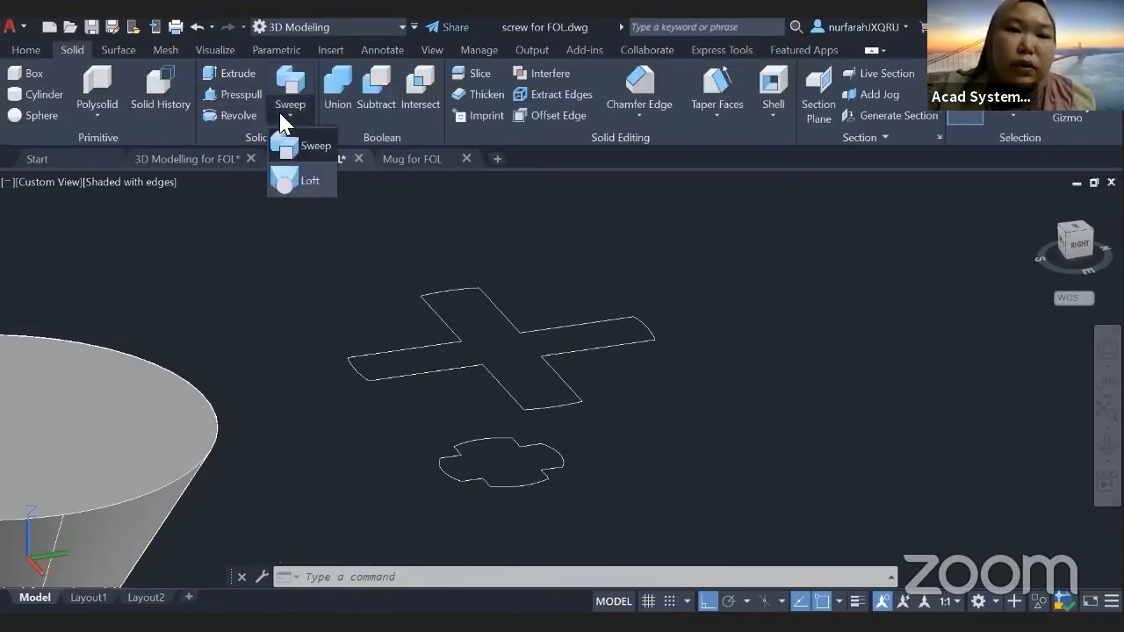
click(299, 181)
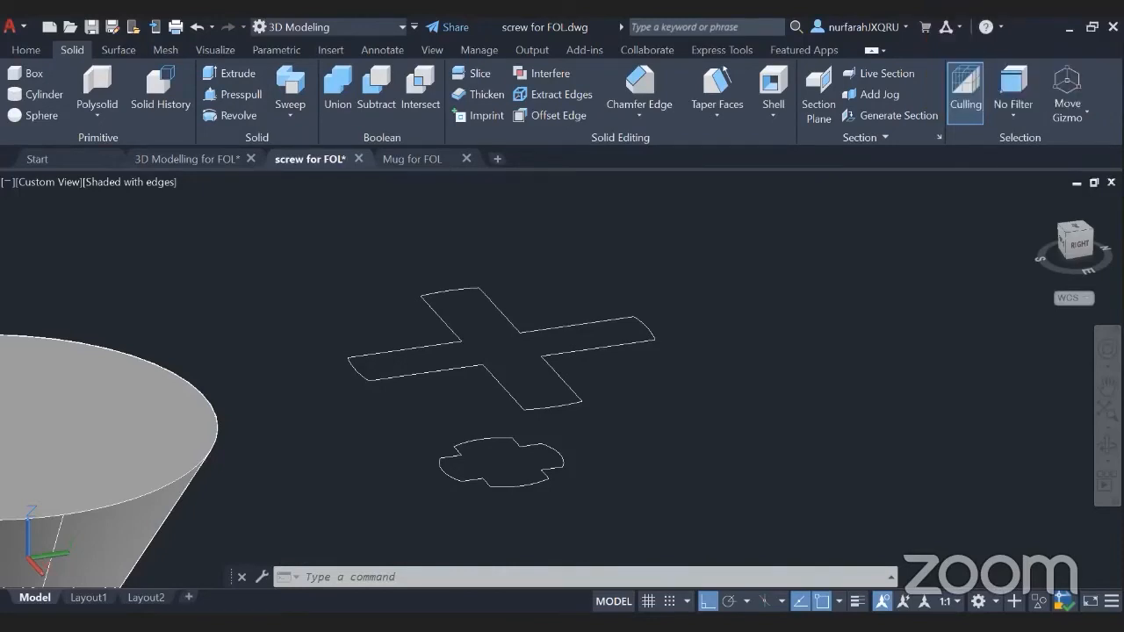
click(414, 374)
key(Escape)
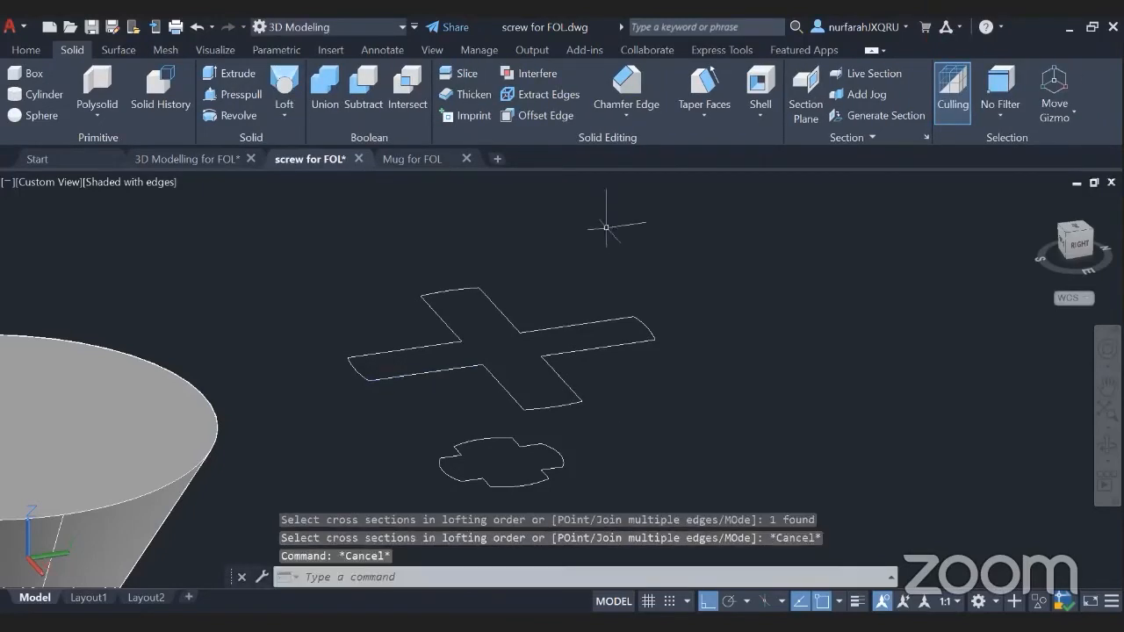
Step: Join all the lines and arcs of the upper cross outline into a single closed polyline
click(614, 246)
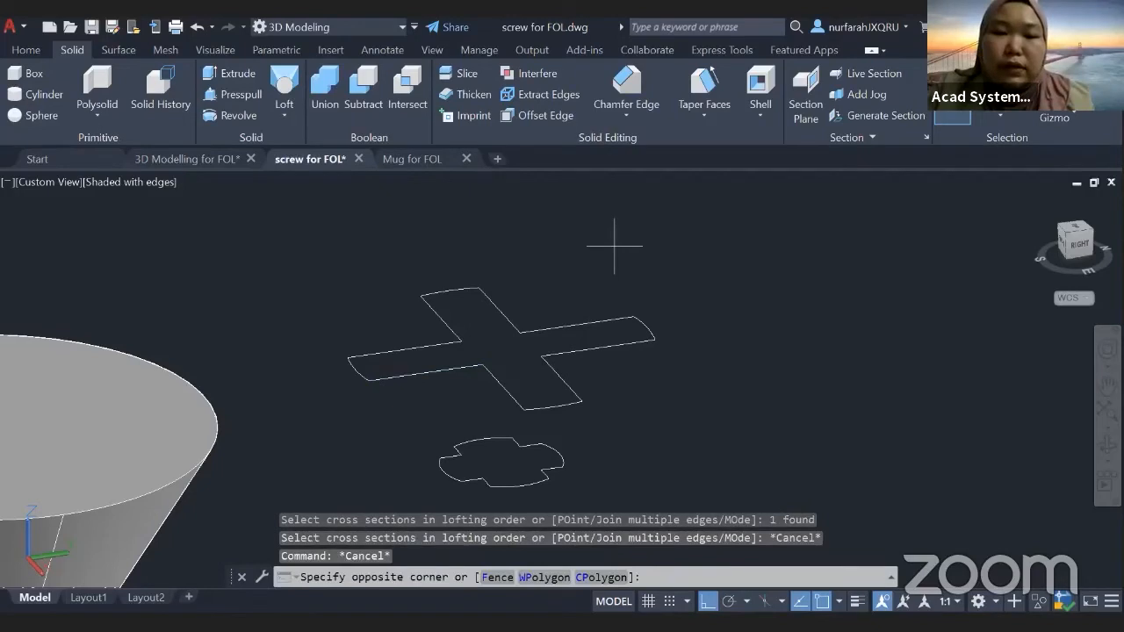
click(418, 400)
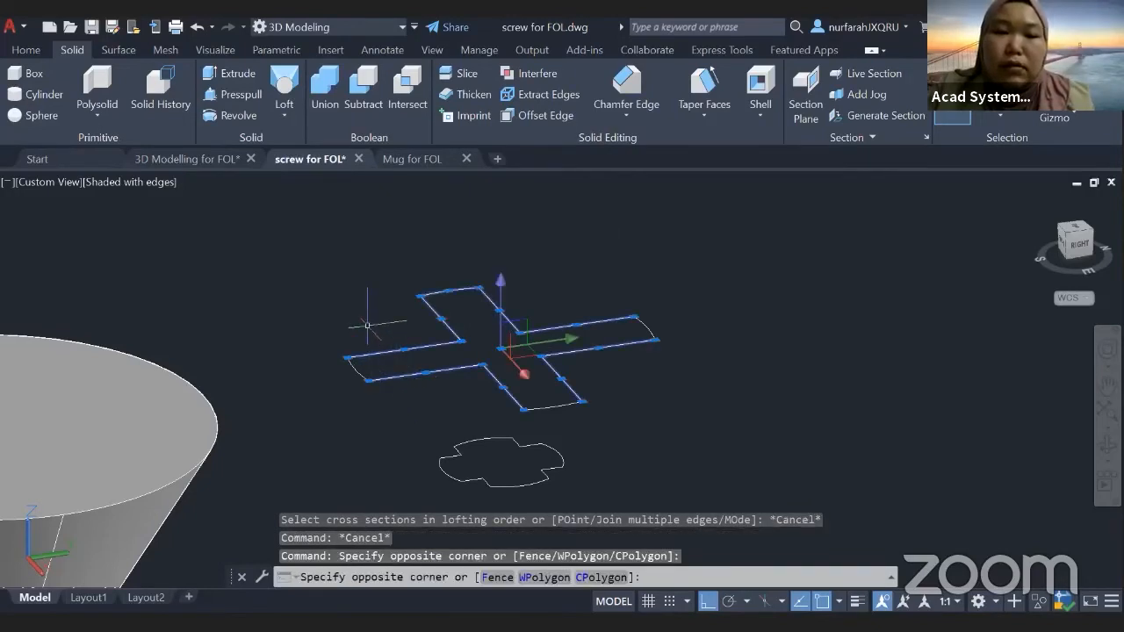
click(350, 379)
click(722, 299)
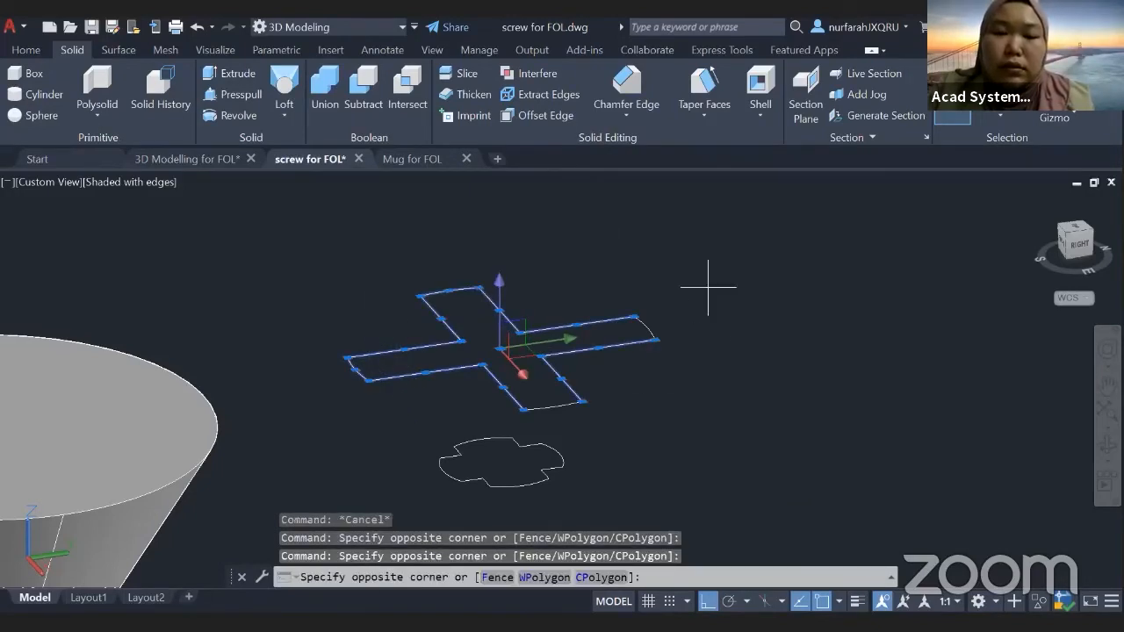
click(558, 413)
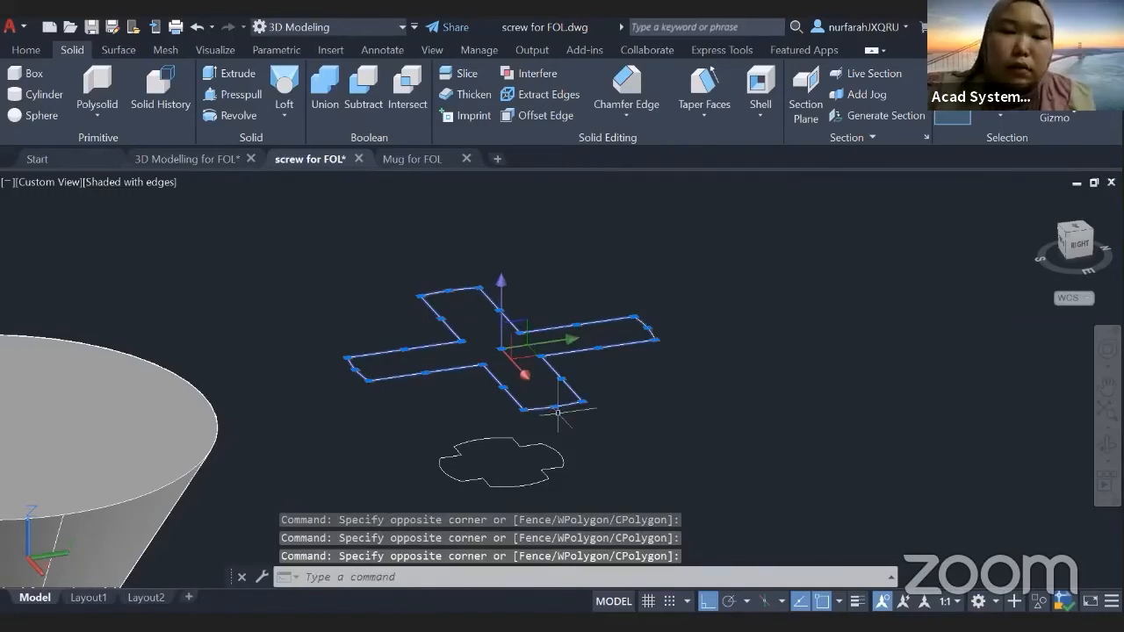
text(J)
key(Return)
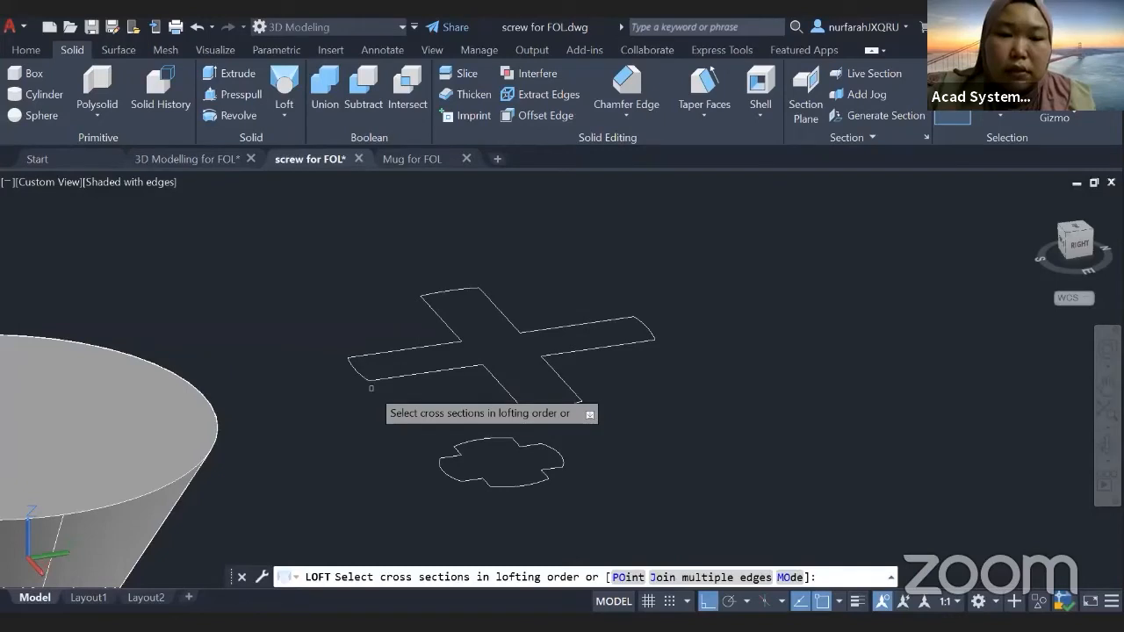
Step: Loft a solid from the upper cross outline to the small lower profile, using cross sections only
click(370, 388)
click(452, 455)
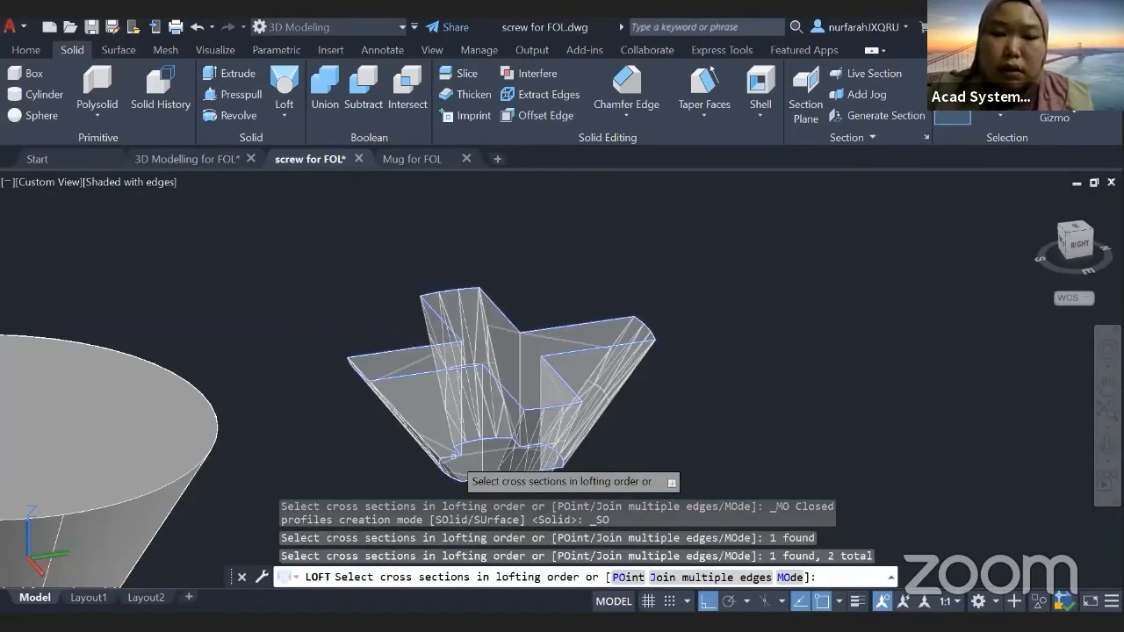
key(Return)
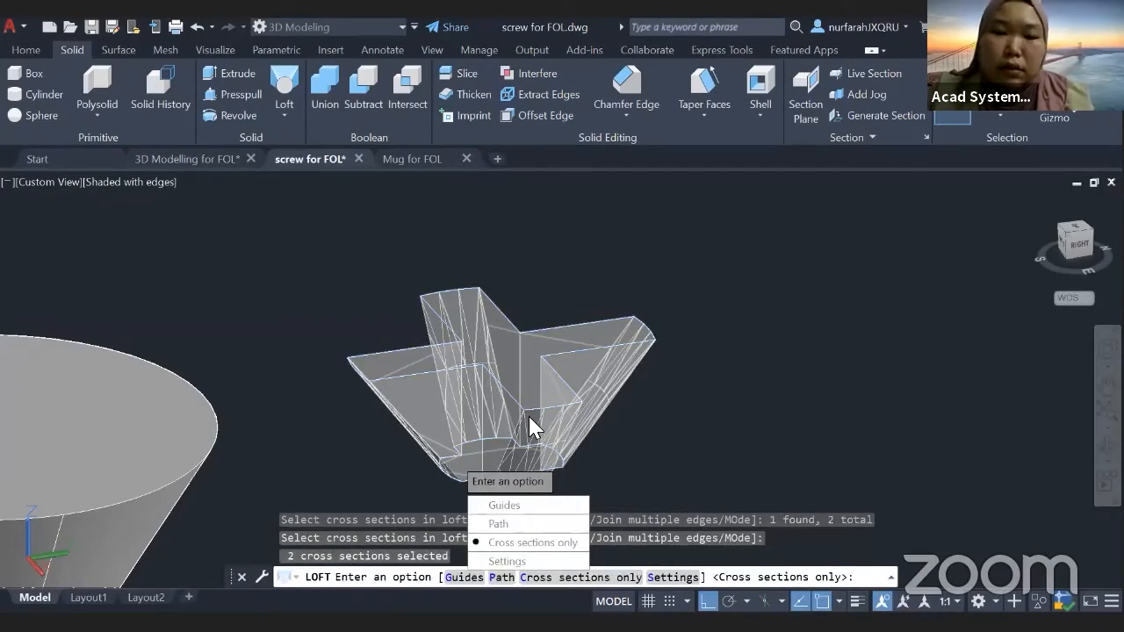
key(Return)
Step: Bring the screw and the lofted cross into view together and set the visual style to 2D Wireframe
shift+middle_drag(447, 499, 447, 519)
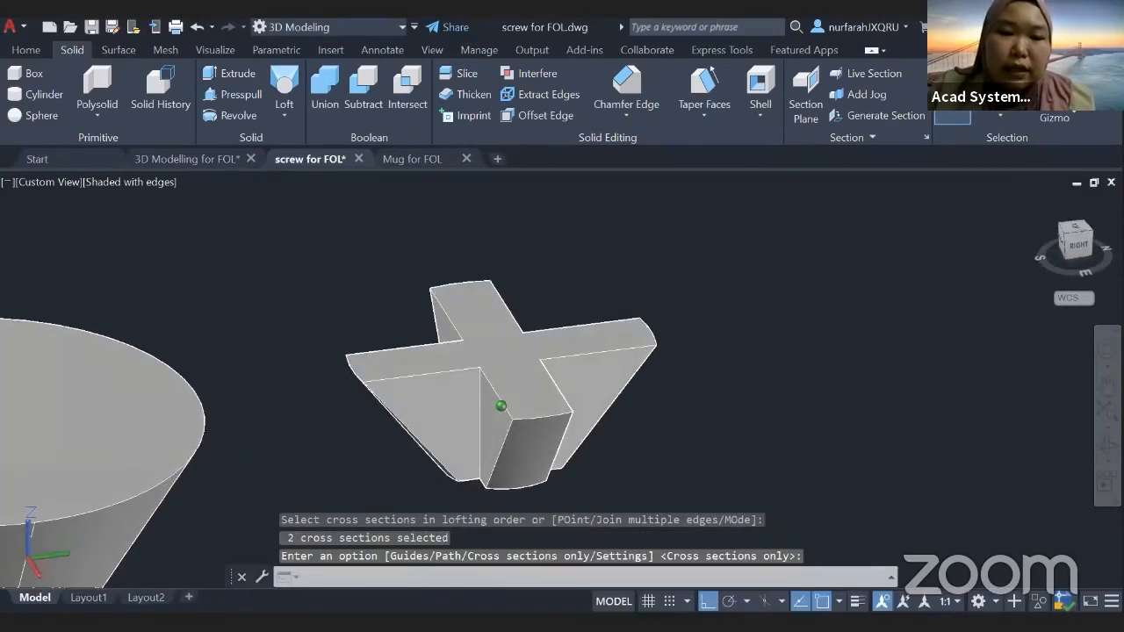
shift+middle_drag(500, 304, 633, 299)
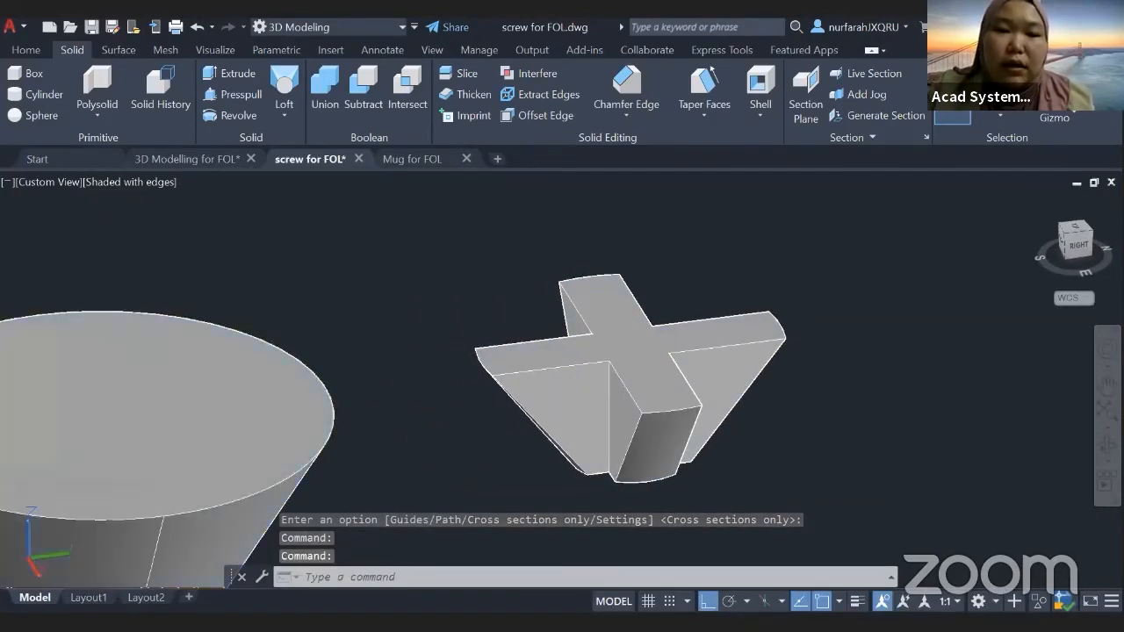
middle_drag(127, 349, 332, 308)
mouse_move(408, 318)
shift+middle_down()
mouse_move(400, 387)
mouse_move(393, 366)
shift+middle_up()
scroll(408, 308, down, 2)
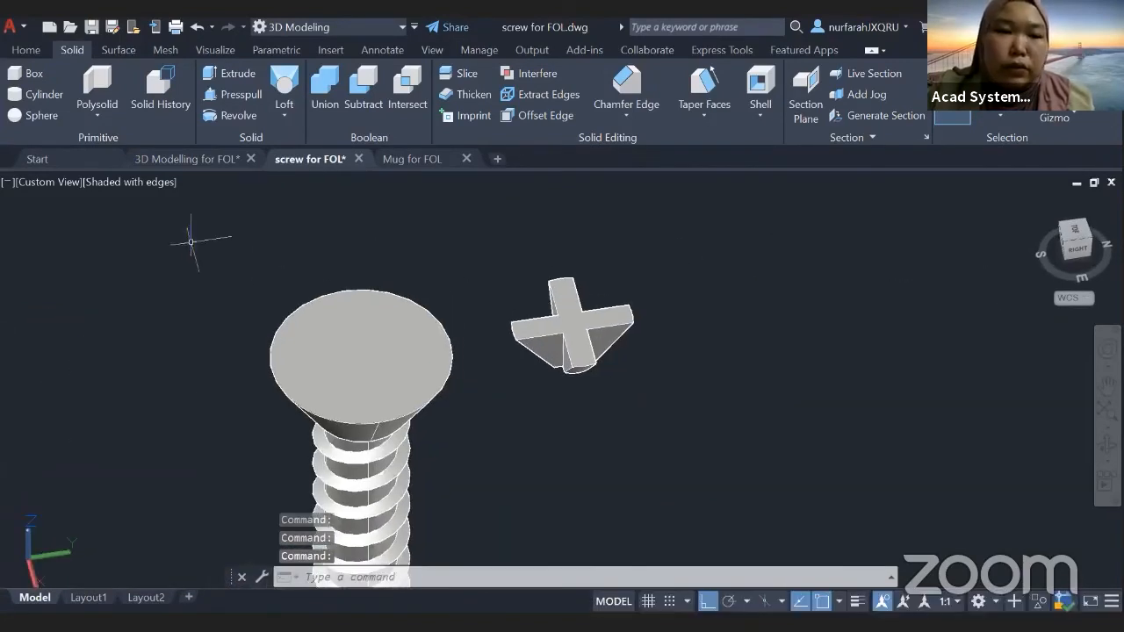
click(149, 183)
click(195, 220)
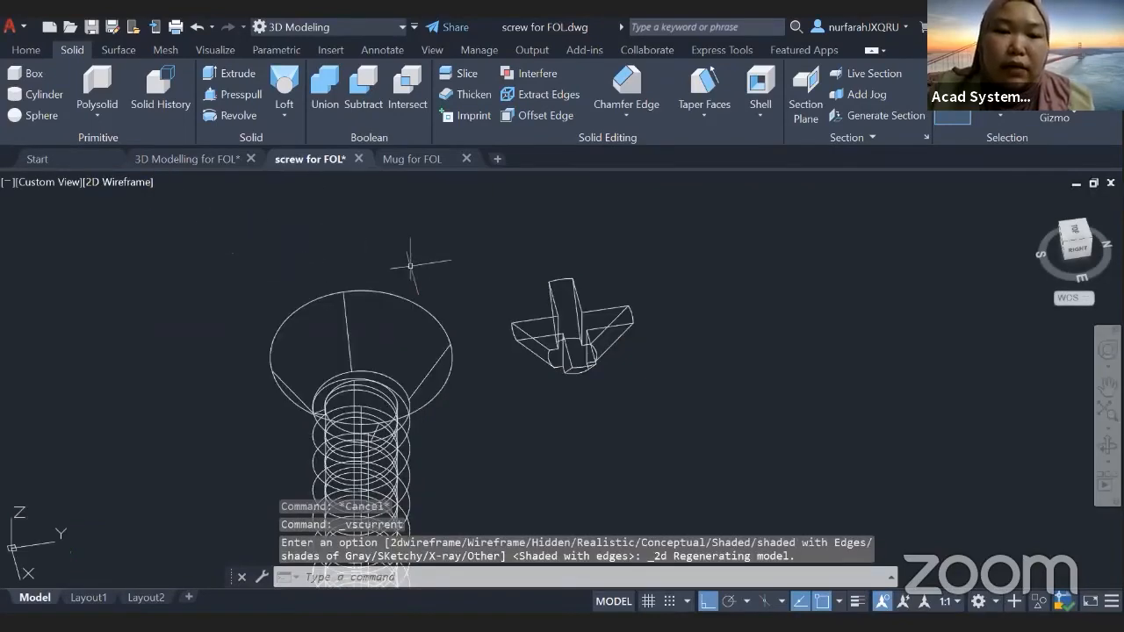
Step: Move the lofted cross solid onto the center of the screw head's top face
shift+middle_drag(417, 246, 423, 299)
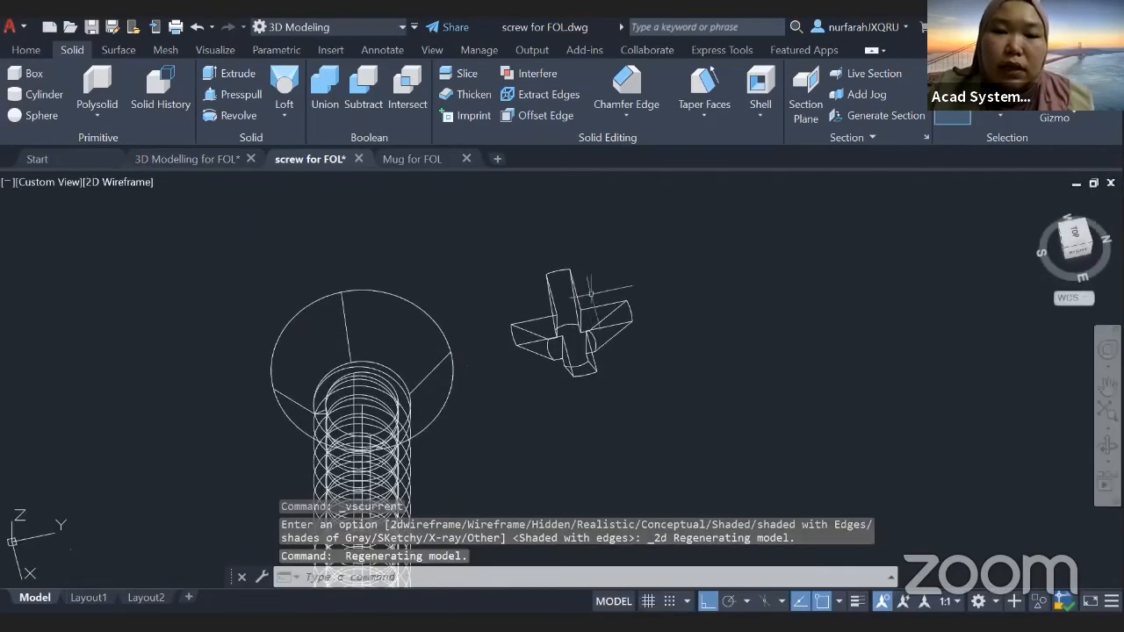
click(614, 271)
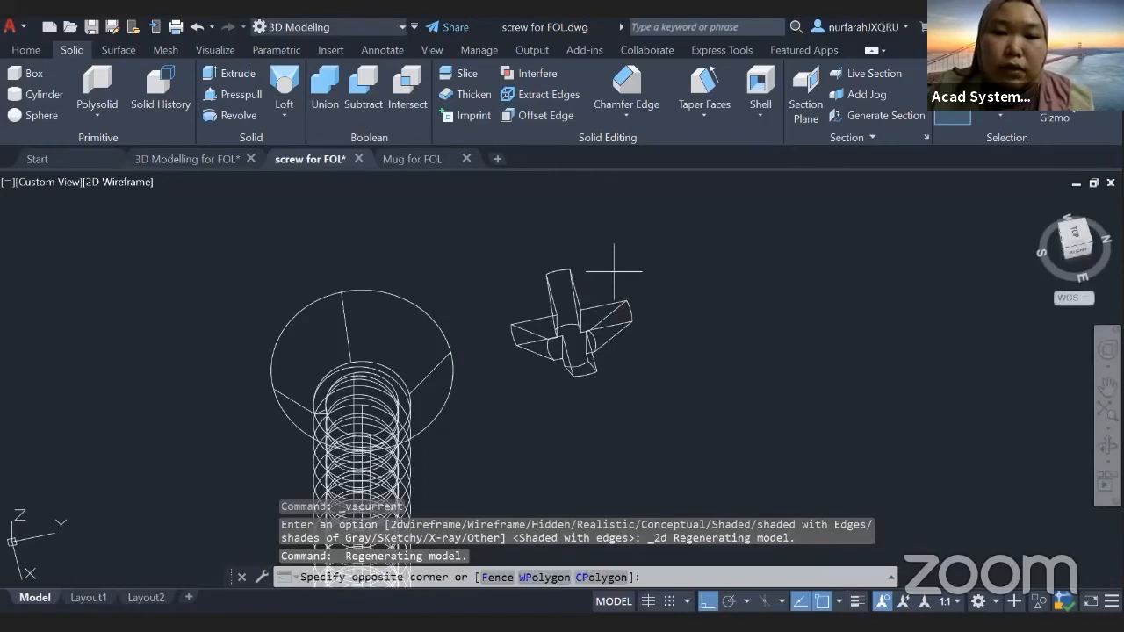
click(518, 383)
text(M)
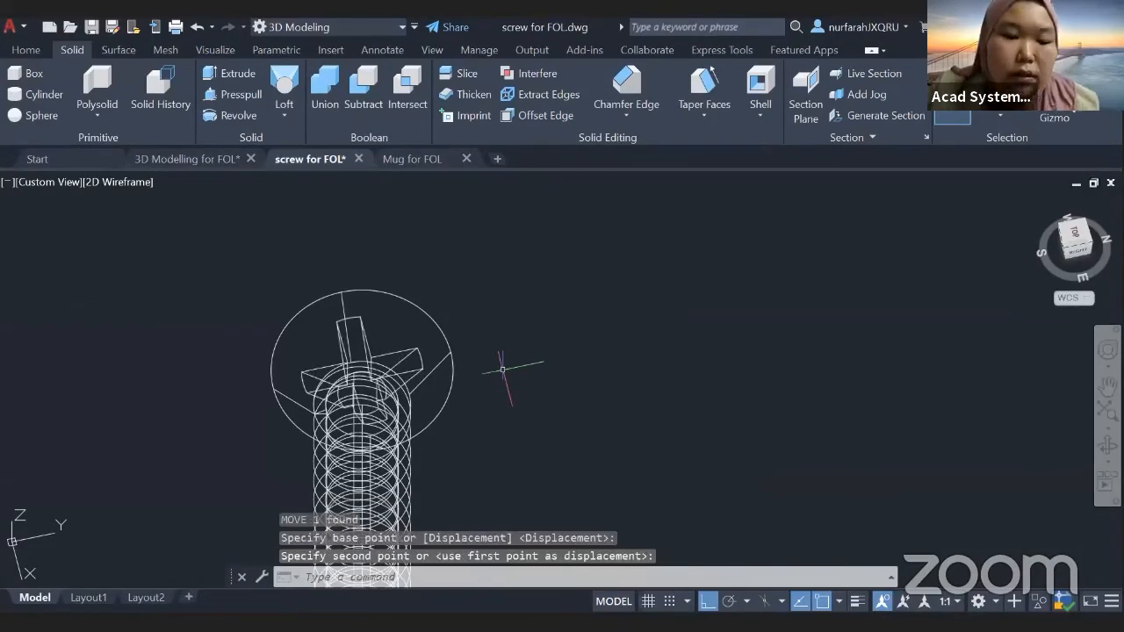
Step: Check the cross solid's position in the screw head with the Shaded visual style, and return to 2D Wireframe
shift+middle_drag(504, 371, 475, 353)
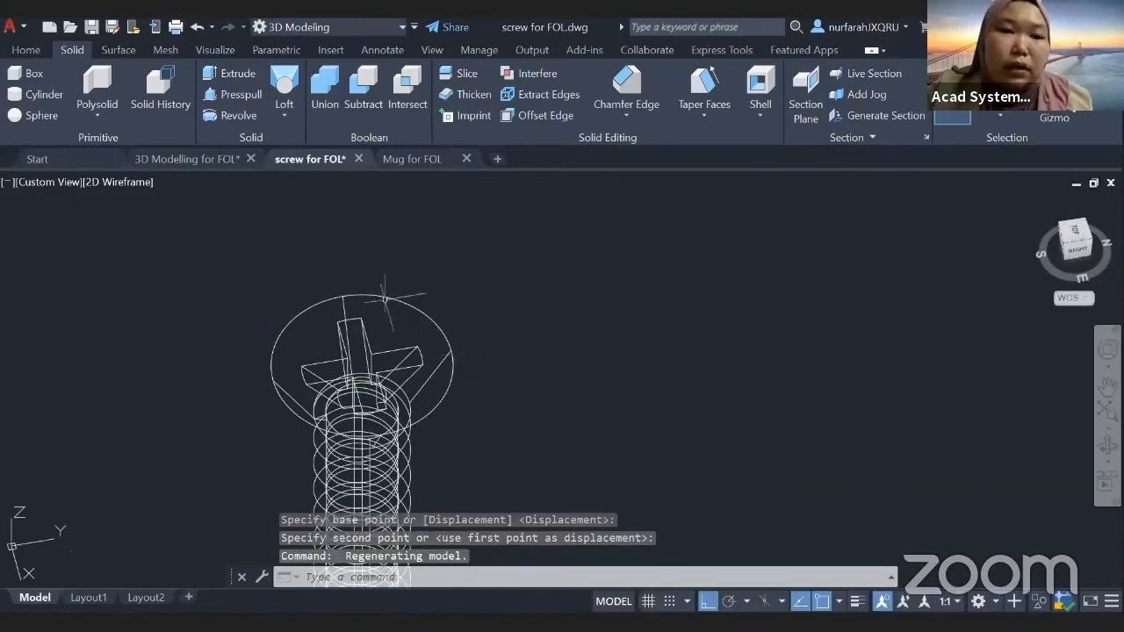
click(109, 188)
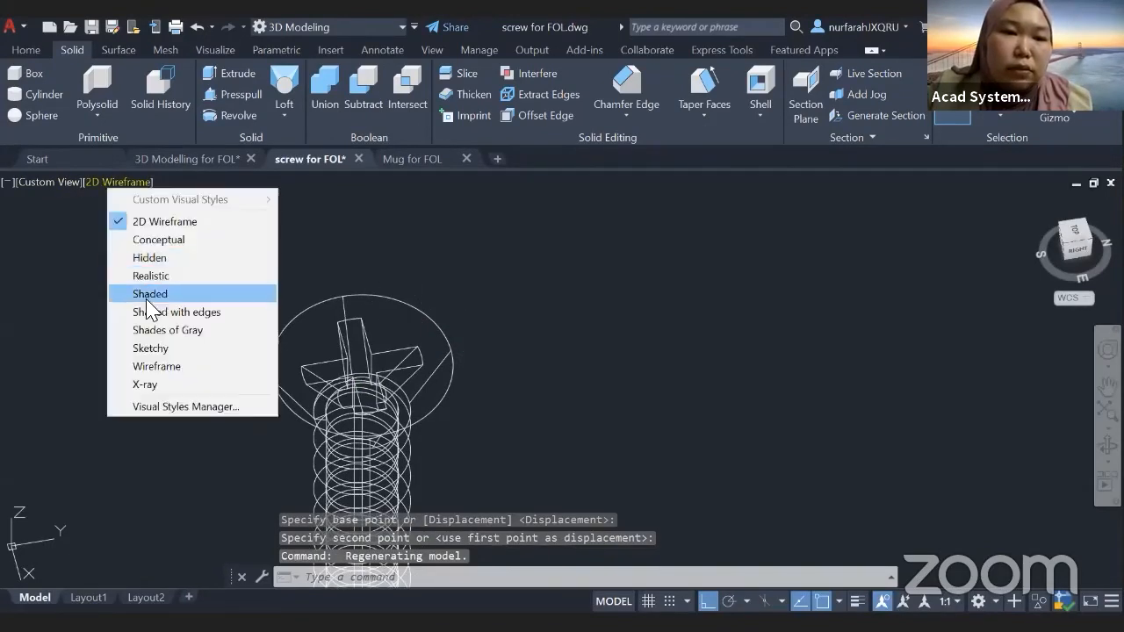
click(158, 296)
shift+middle_drag(286, 359, 279, 381)
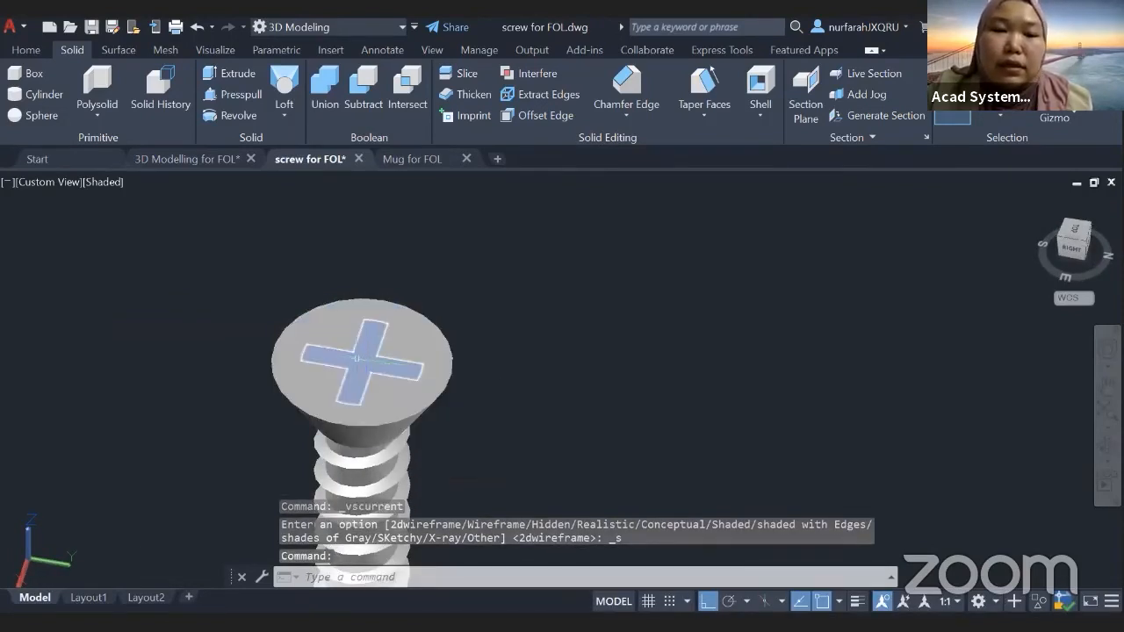
click(103, 183)
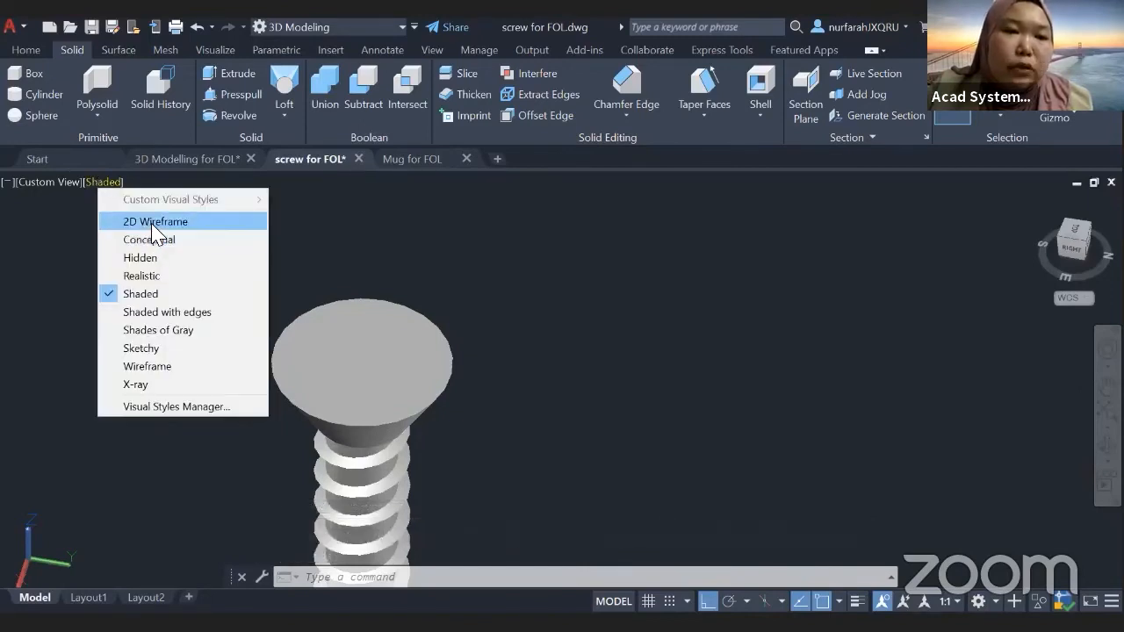
click(152, 222)
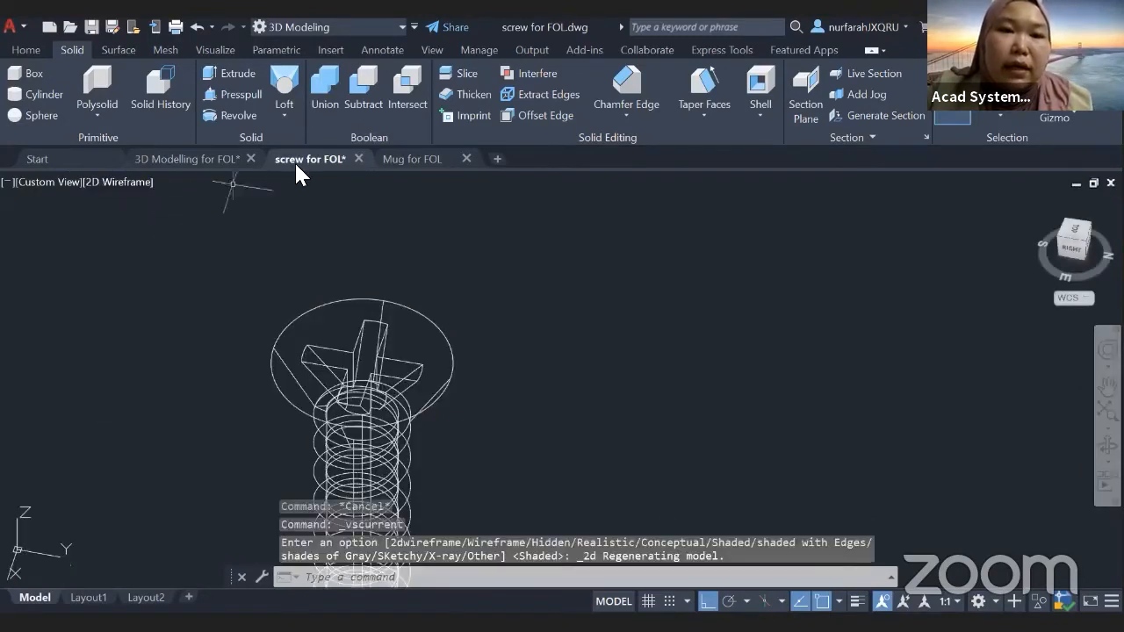
Step: Try to subtract the lofted cross solid from the screw head
mouse_move(296, 166)
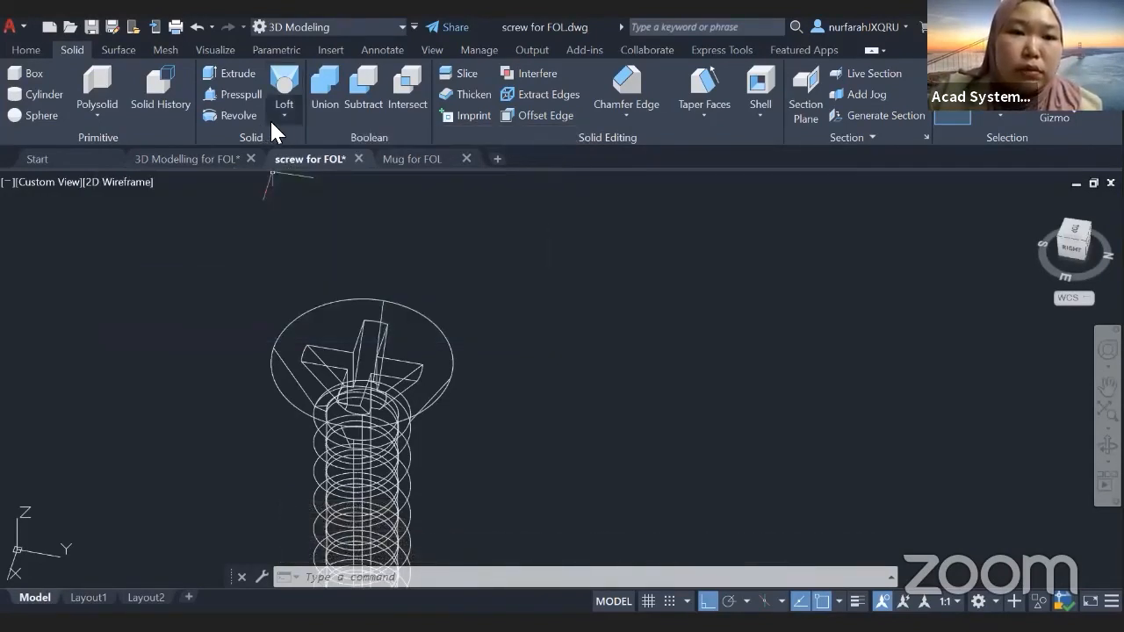
click(361, 97)
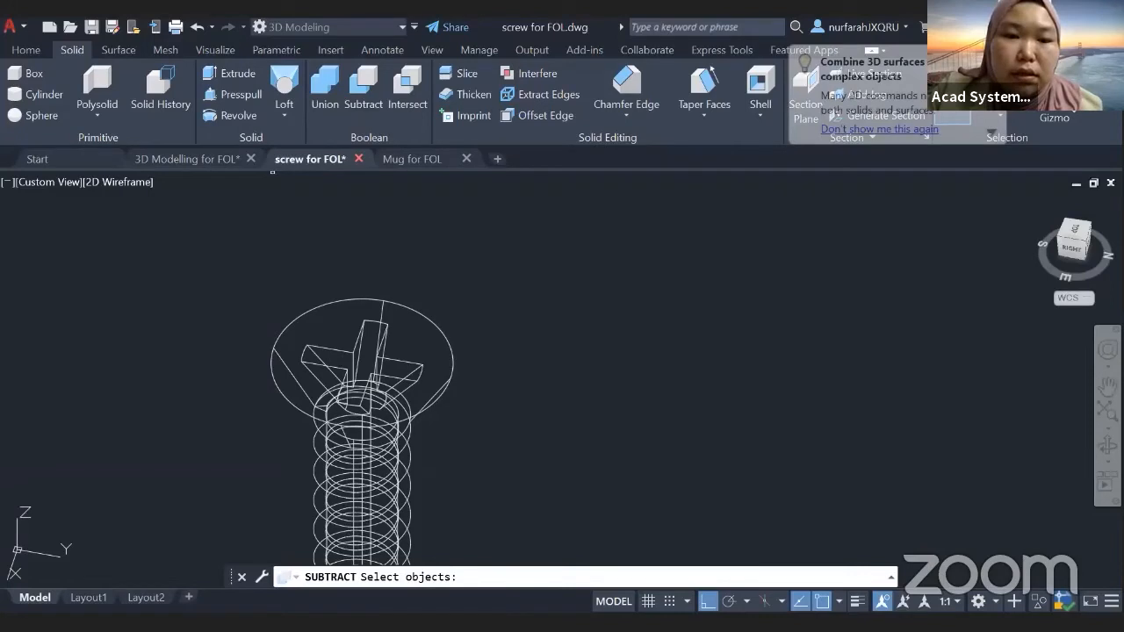
click(362, 360)
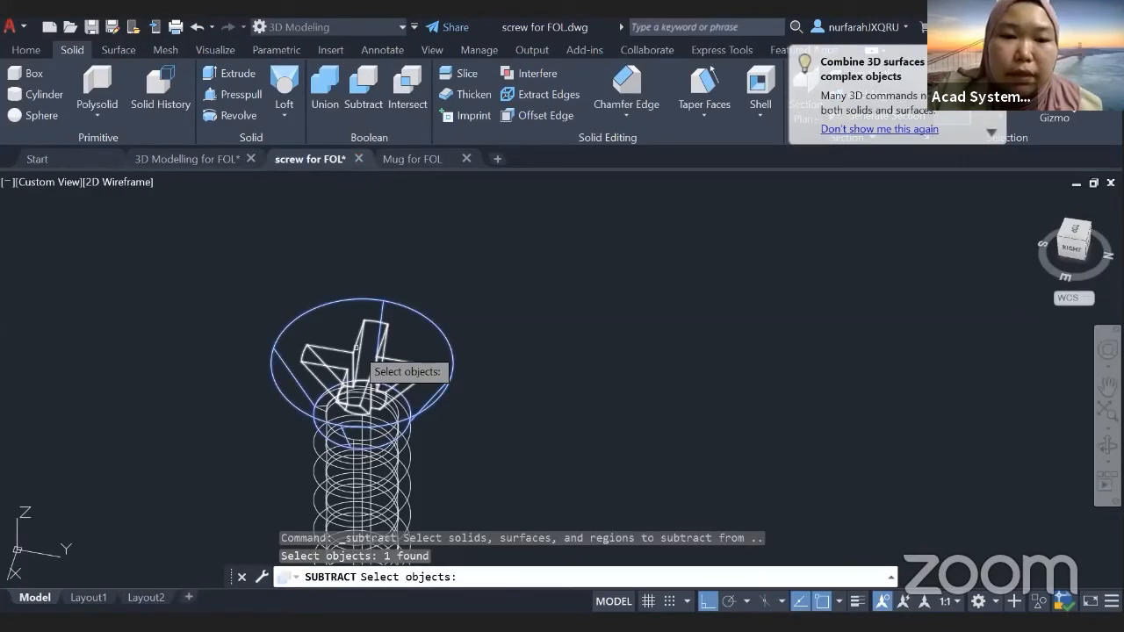
click(365, 350)
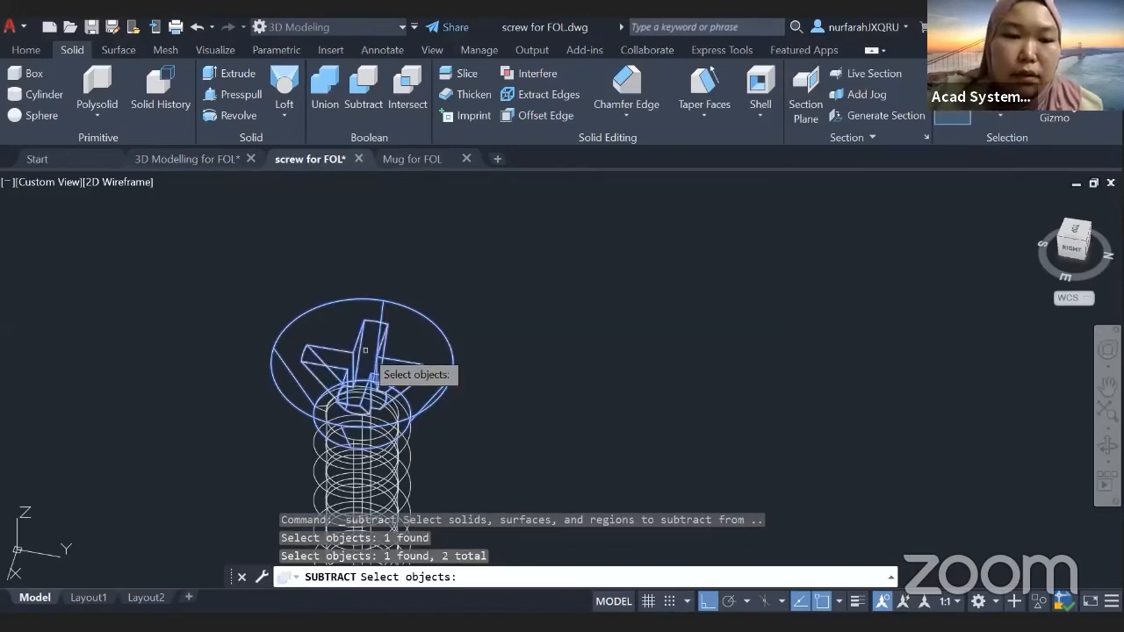
key(Return)
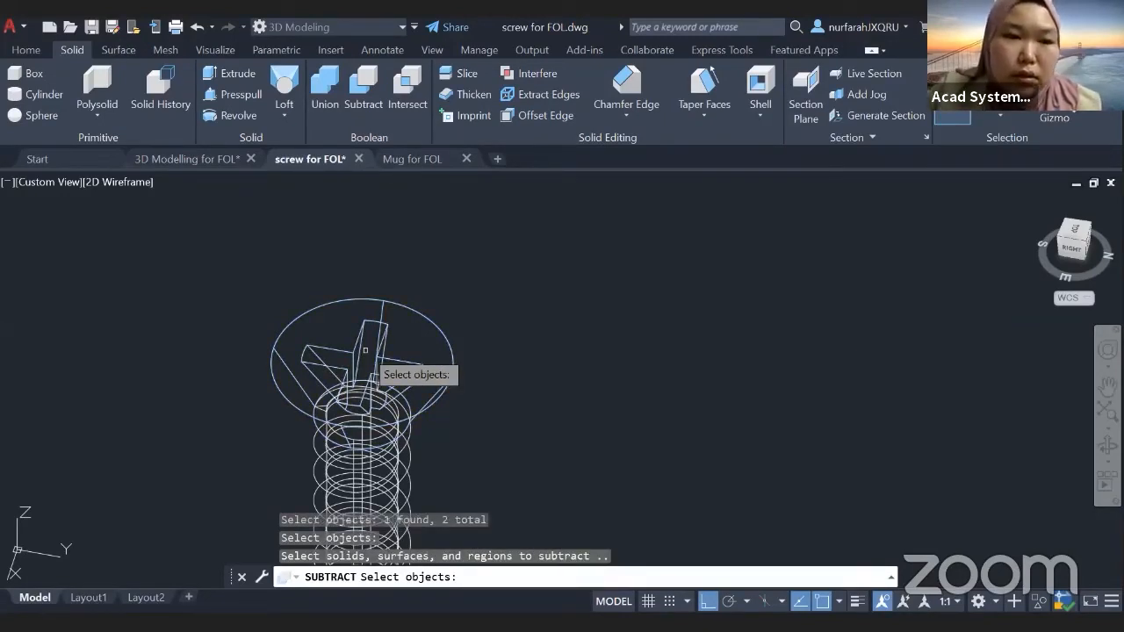
key(Return)
Step: Check the screw head in the Conceptual visual style, and switch the display to Shaded
click(126, 182)
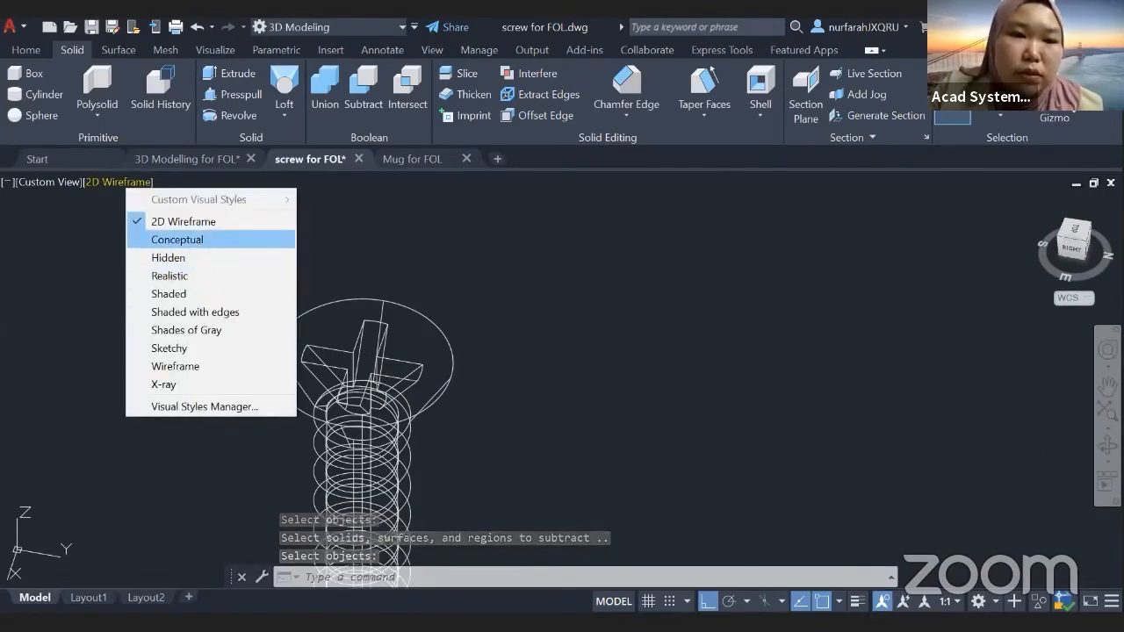
click(177, 240)
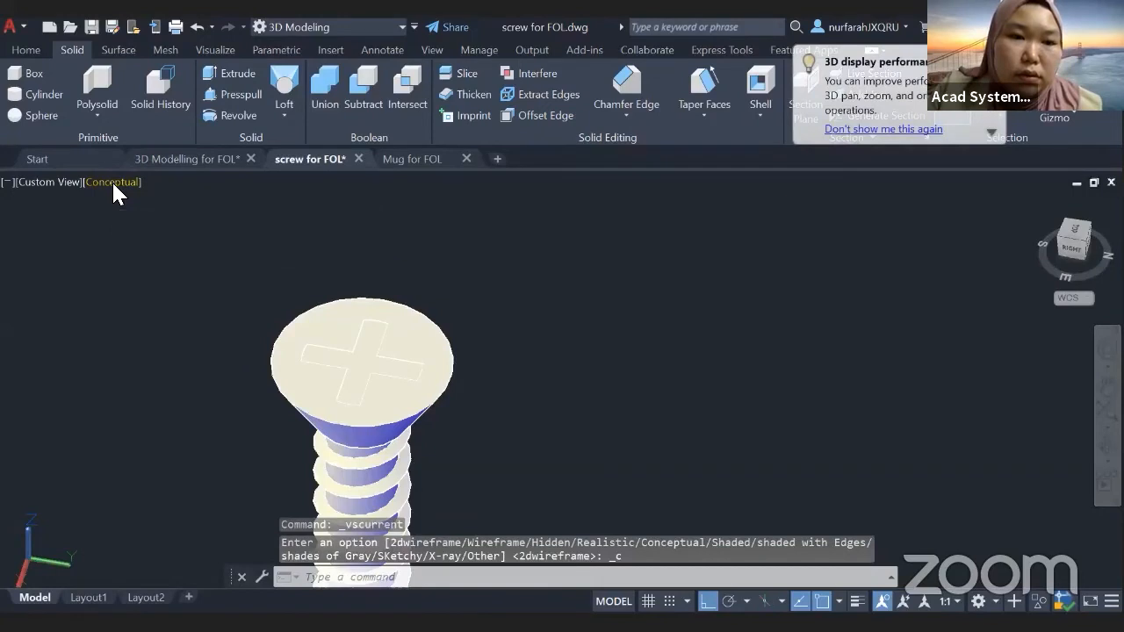
click(111, 181)
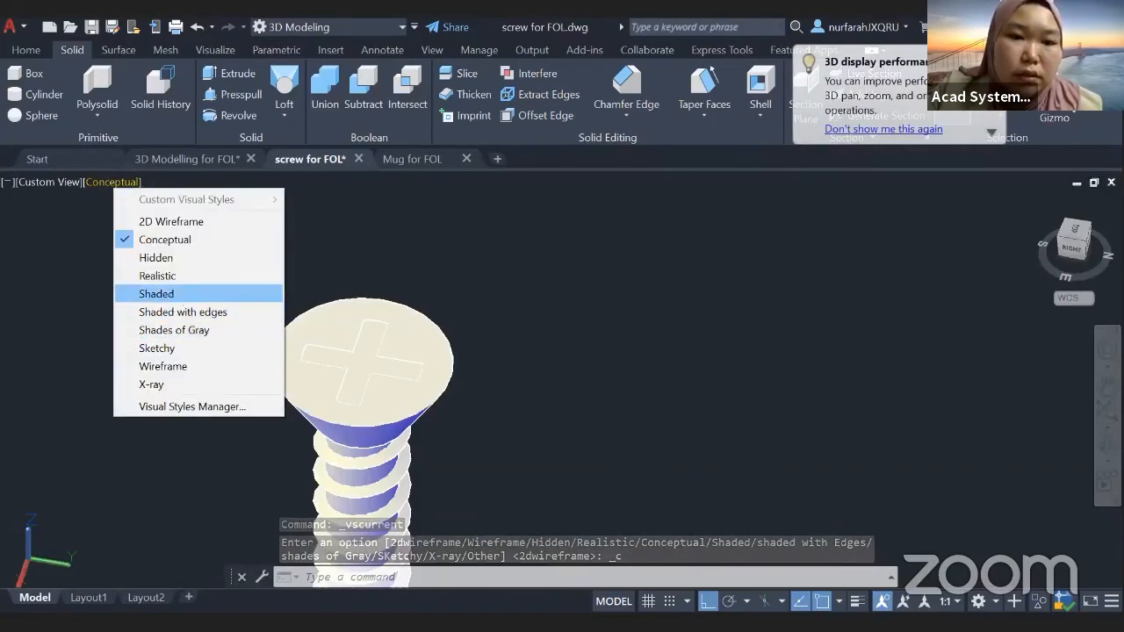
click(162, 295)
shift+middle_drag(369, 368, 354, 427)
key(Escape)
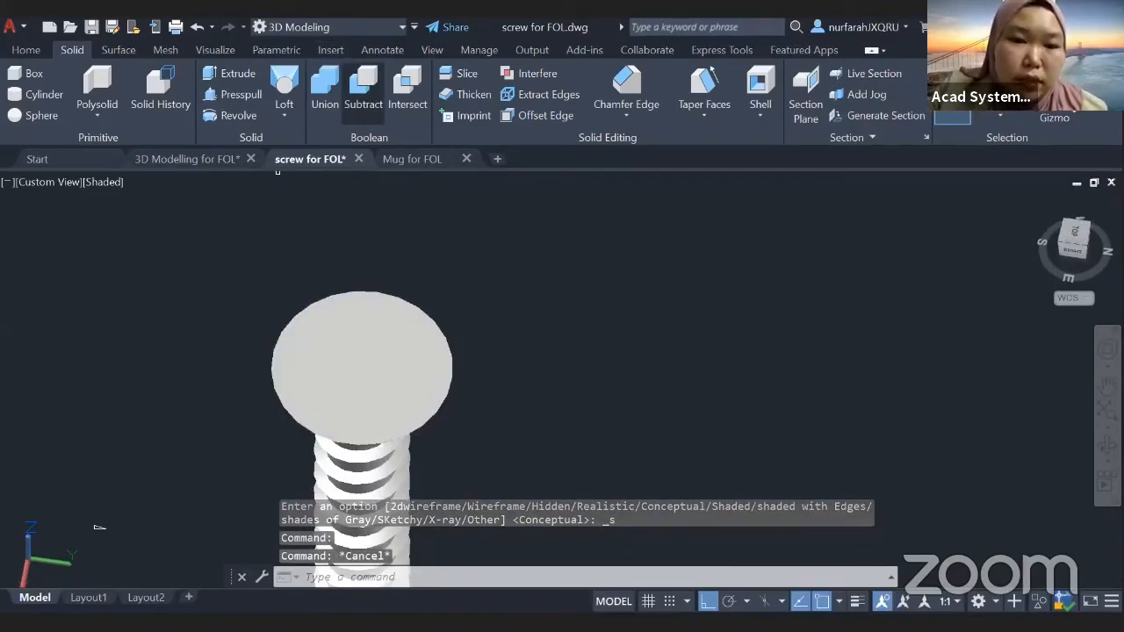
Step: Subtract the lofted cross solid from the screw head to cut the cross-shaped recess, and inspect the screw
click(363, 96)
click(372, 365)
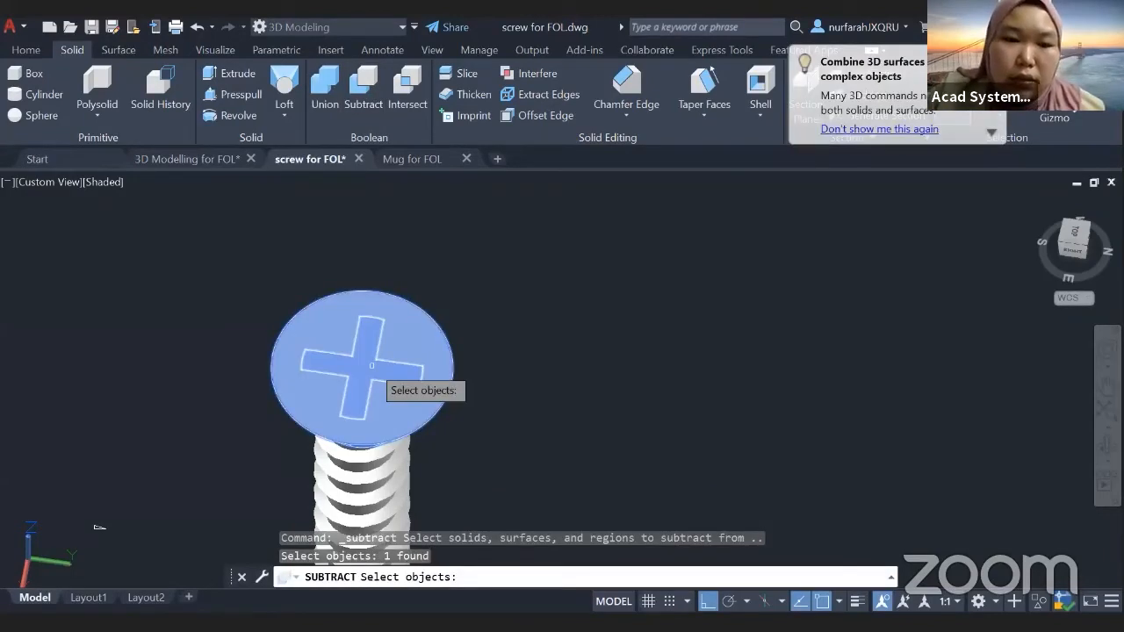
key(Return)
click(372, 365)
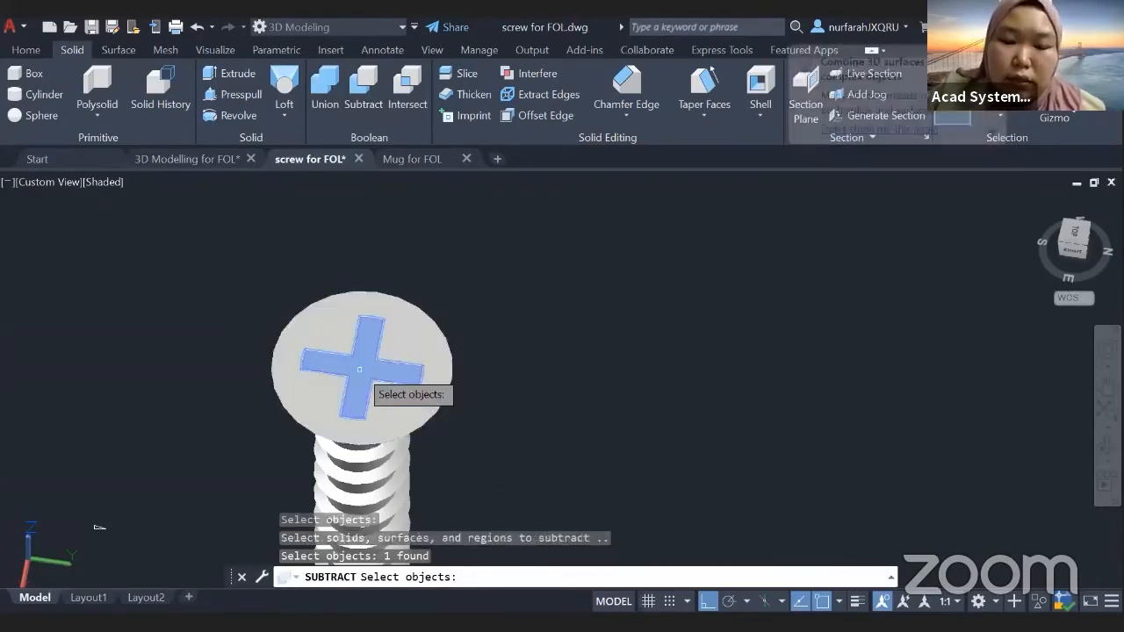
key(Return)
shift+middle_drag(359, 370, 326, 347)
scroll(367, 344, down, 4)
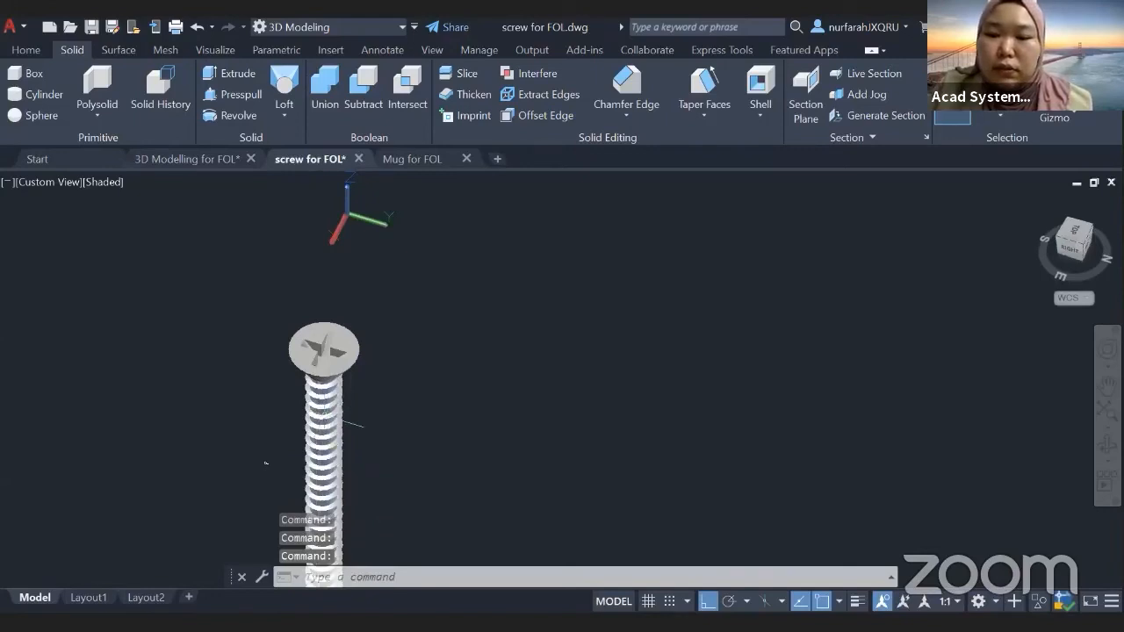
shift+middle_drag(321, 420, 347, 395)
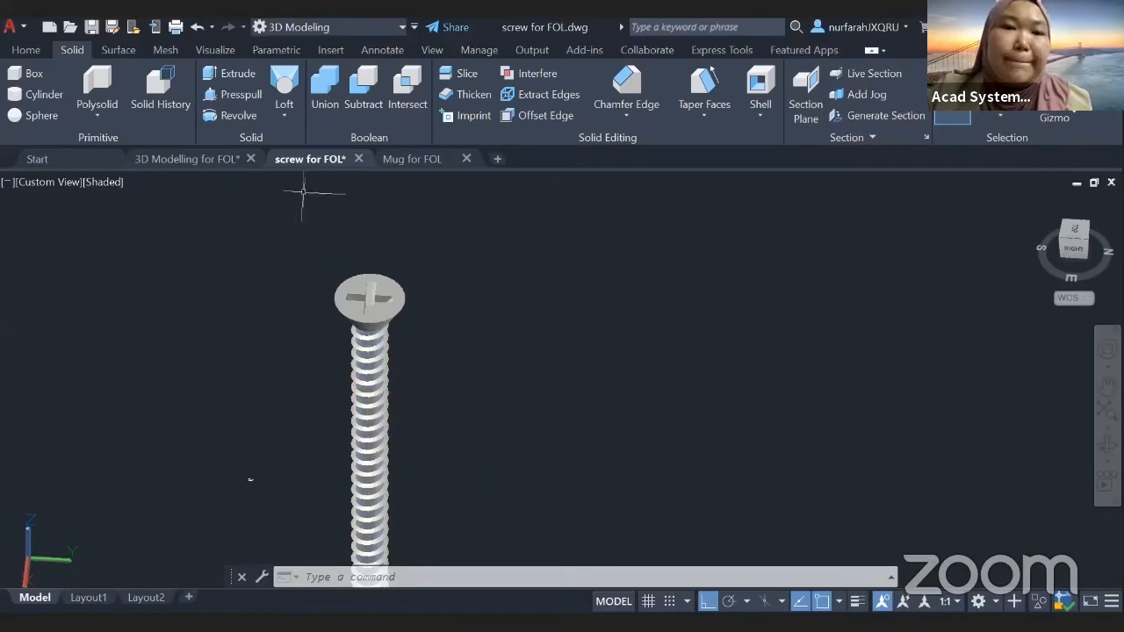
Step: Switch to the Mug for FOL drawing and tilt it into a 3D view with the mug's circular outline in sight
click(416, 162)
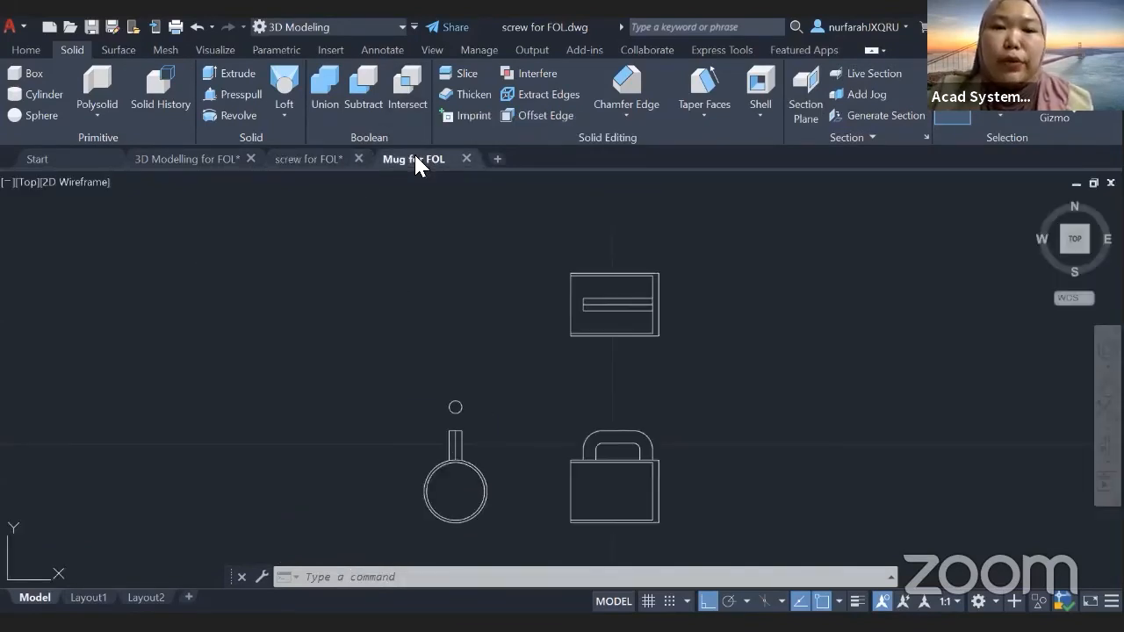
shift+middle_drag(527, 439, 501, 448)
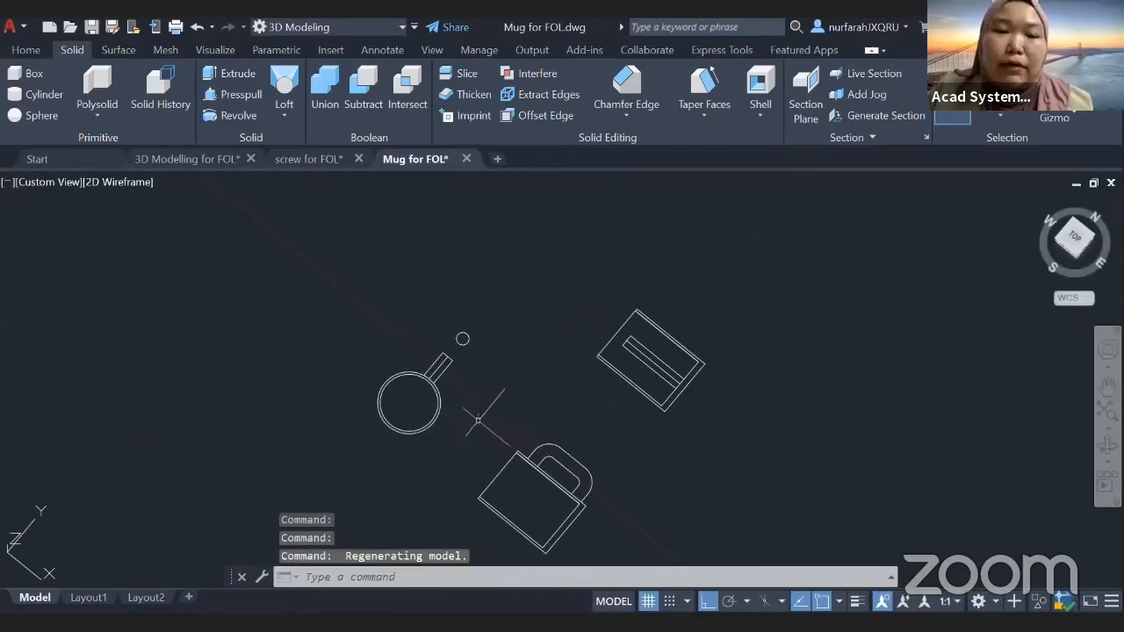
scroll(520, 423, up, 2)
scroll(485, 422, up, 2)
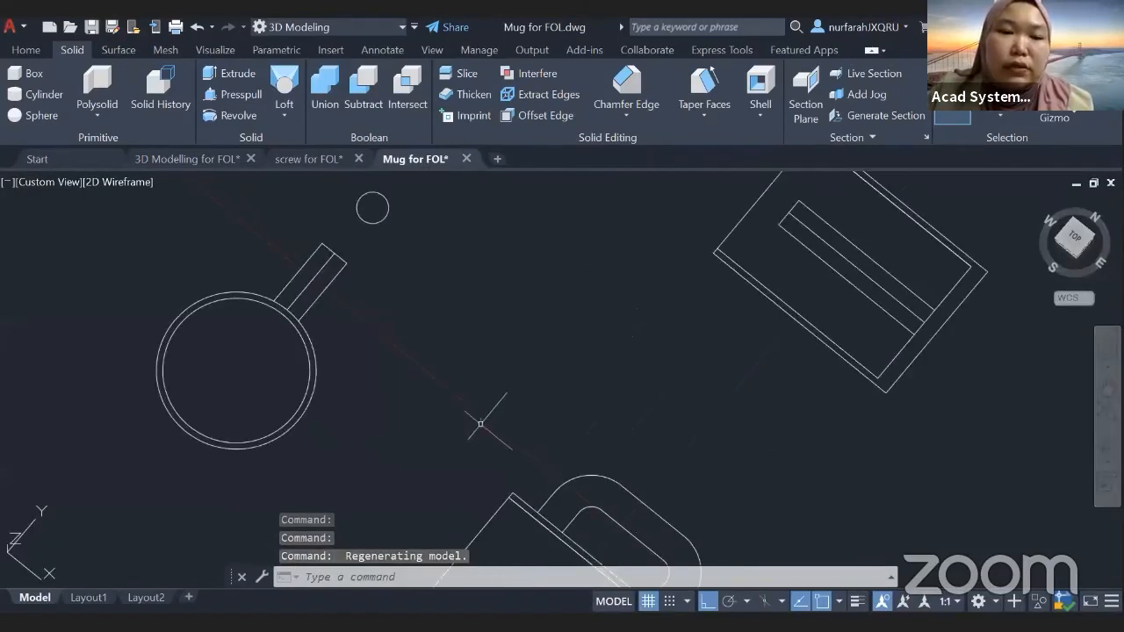
scroll(485, 421, down, 3)
scroll(485, 421, up, 3)
middle_drag(484, 422, 526, 411)
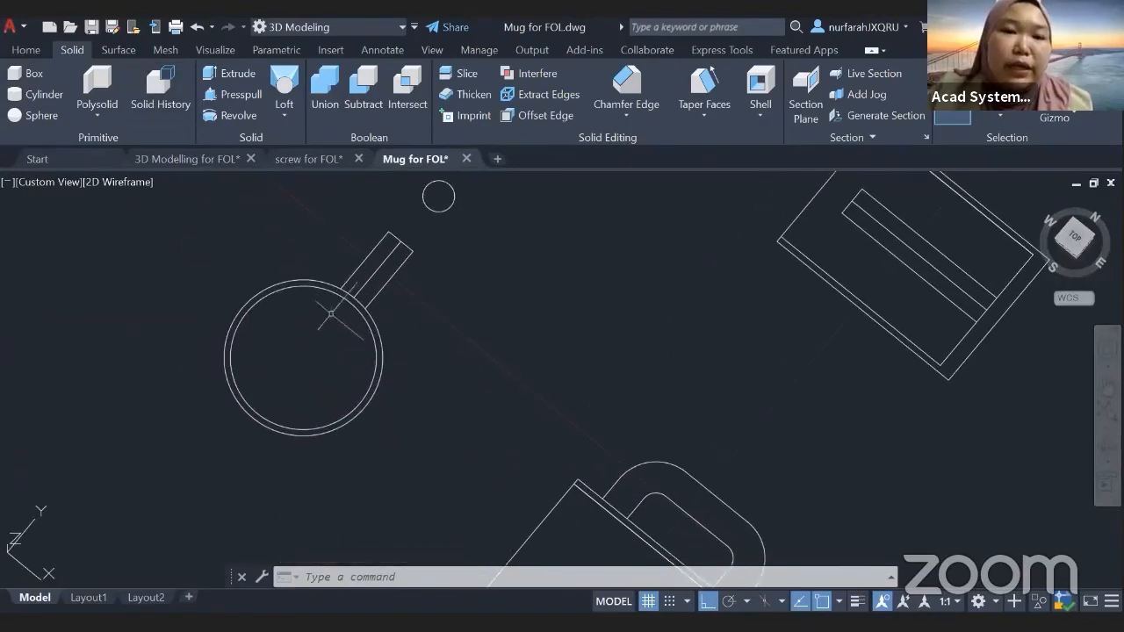
mouse_move(399, 372)
shift+middle_down()
mouse_move(401, 322)
mouse_move(421, 321)
shift+middle_up()
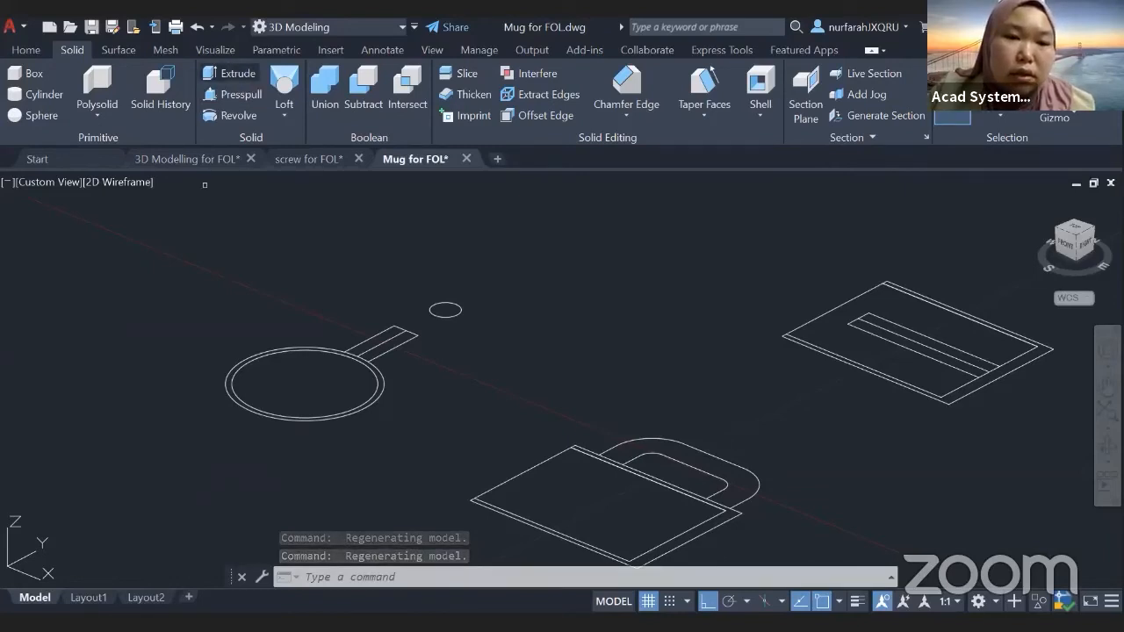
Step: Extrude the outer circle of the mug's plan view upward by 7 units as a solid
click(264, 353)
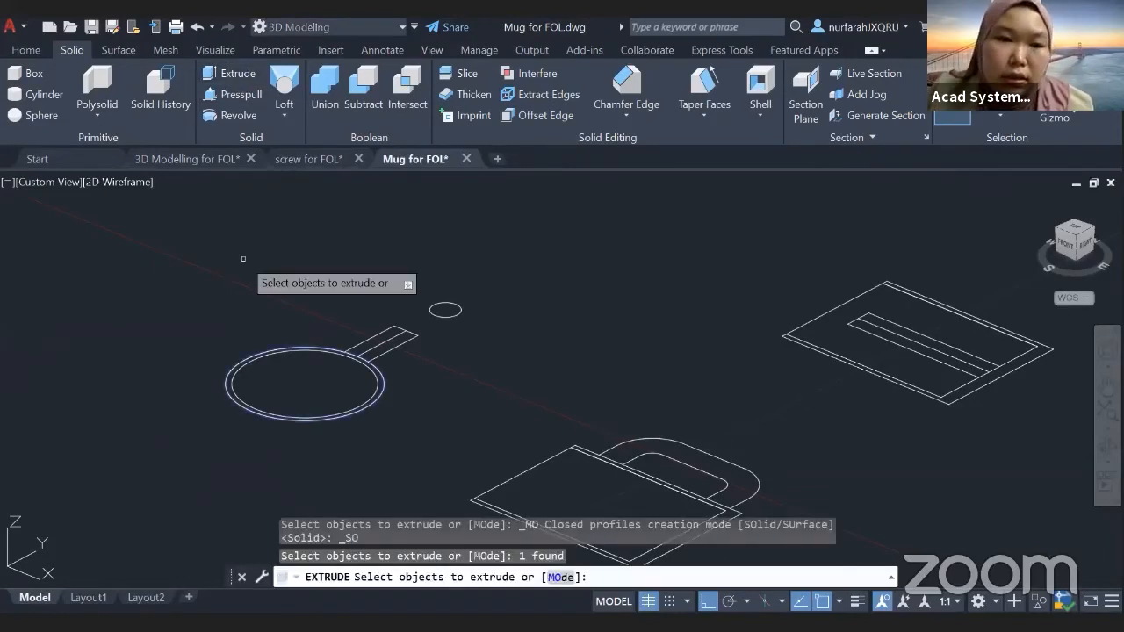
key(Return)
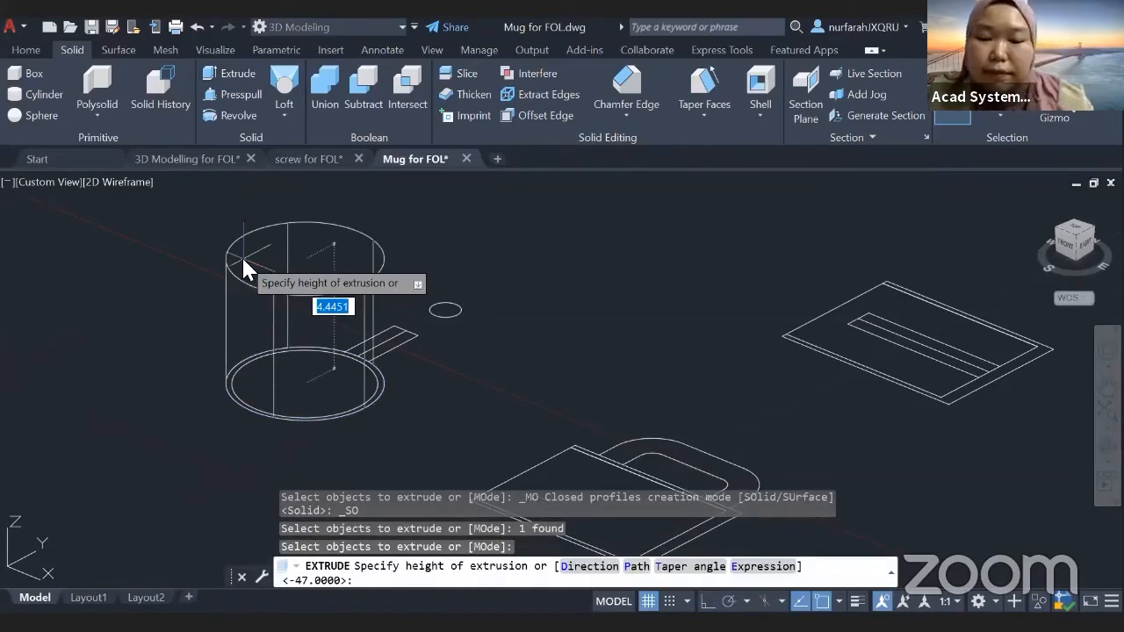
text(7)
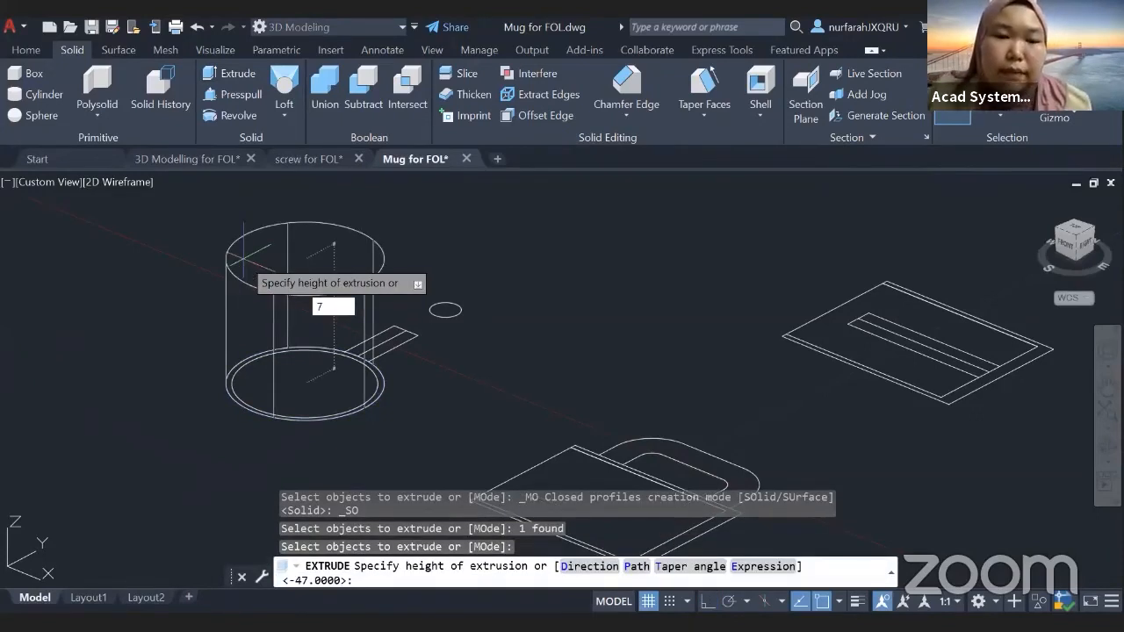
key(Return)
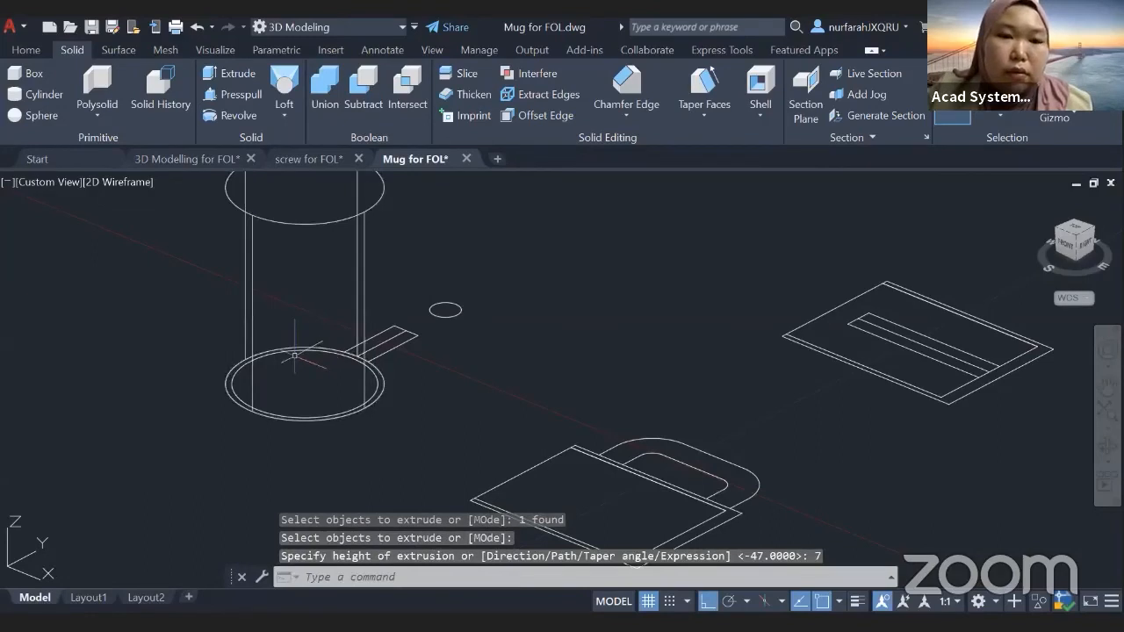
Step: Draw a circle of radius 2.3 centered on the top face of the extruded mug body
middle_drag(295, 355, 284, 431)
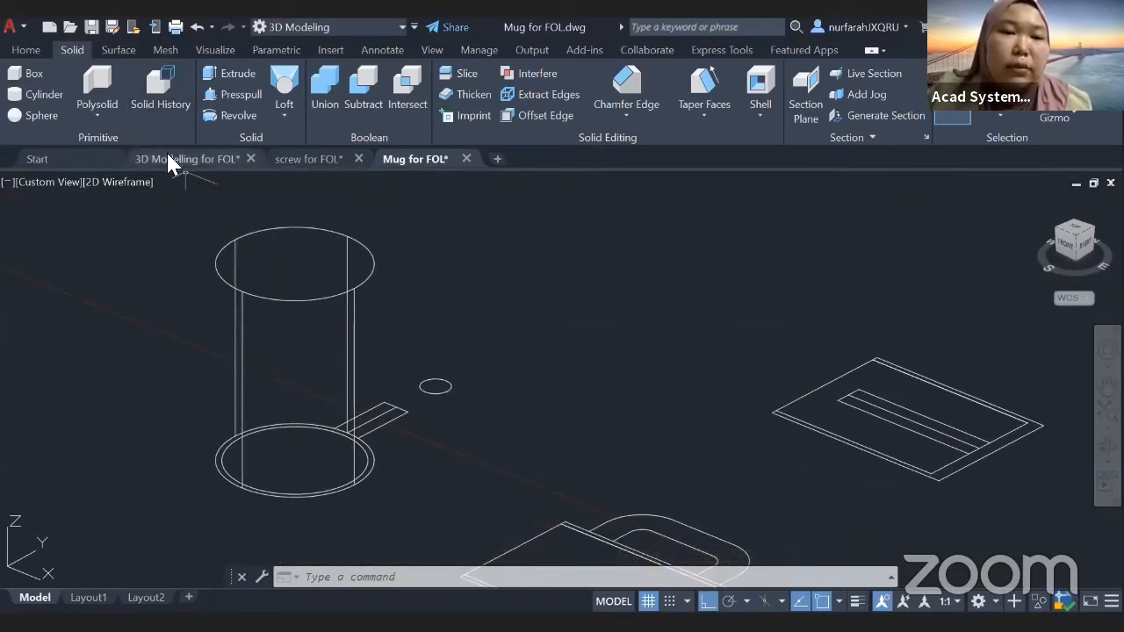
click(29, 50)
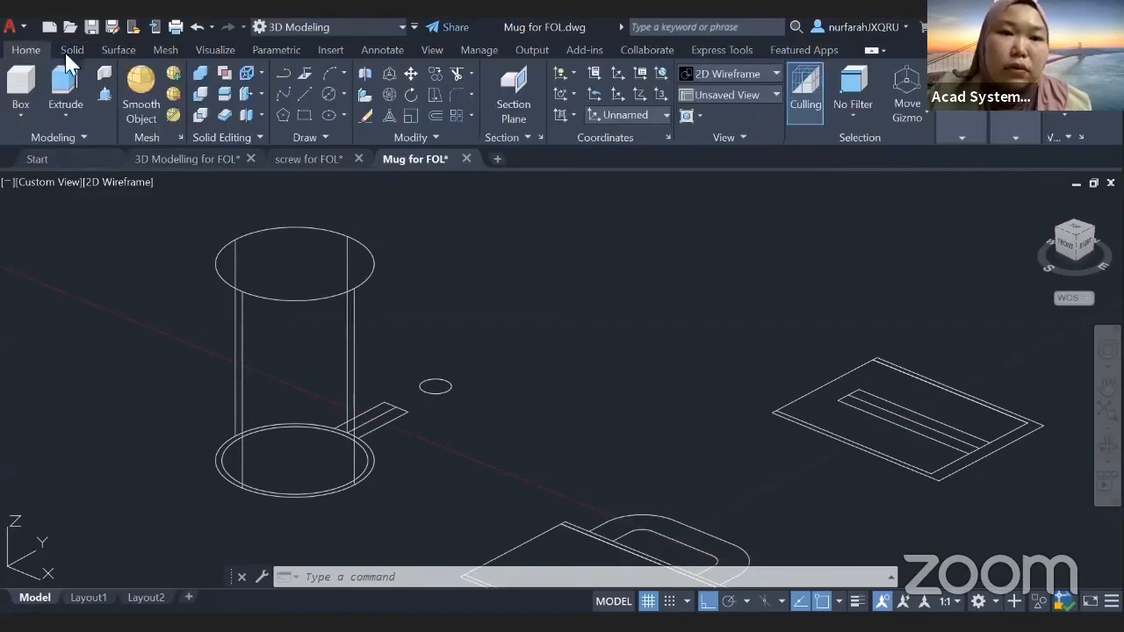
click(344, 94)
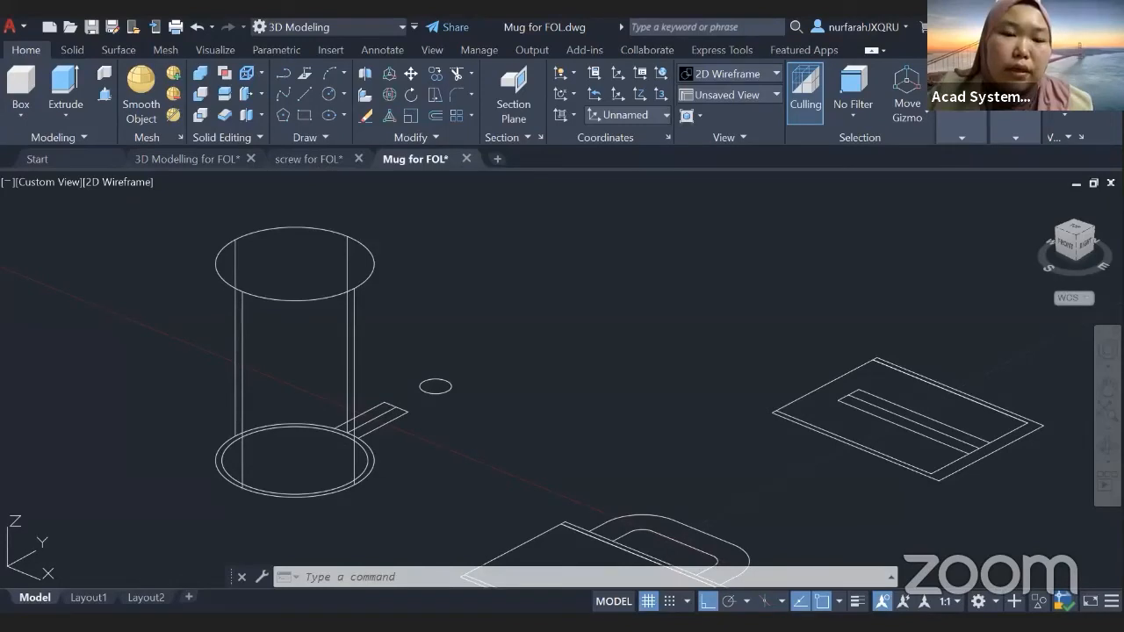
text(c)
key(Return)
click(294, 264)
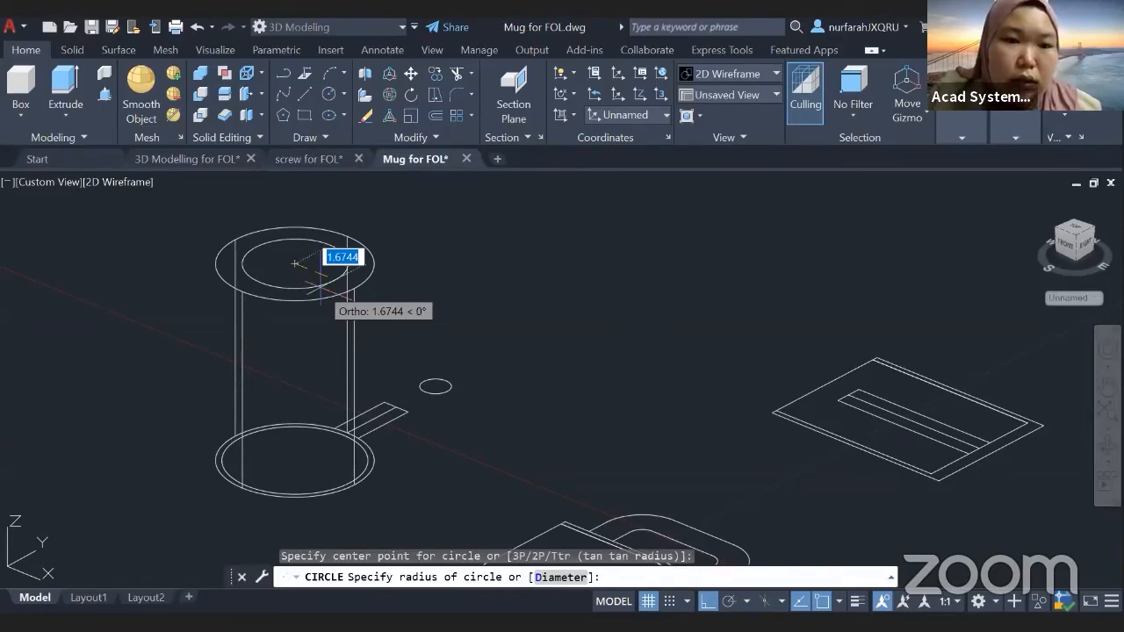
text(2.3)
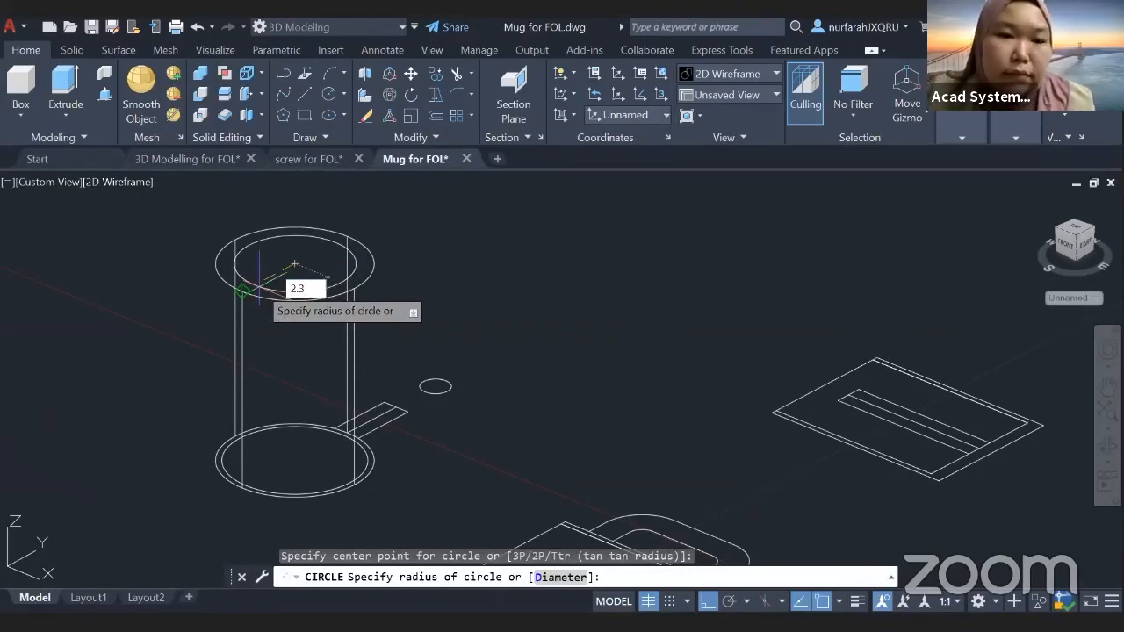
key(Return)
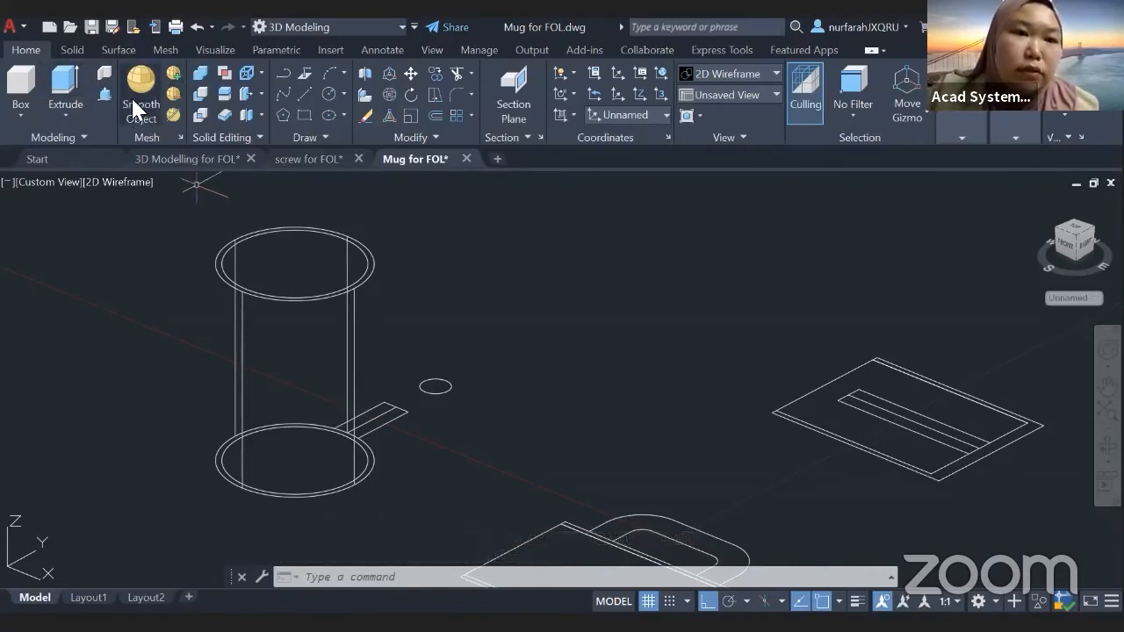
Step: Presspull the inner circle on the mug's top face 6.5 units down into the body
click(72, 53)
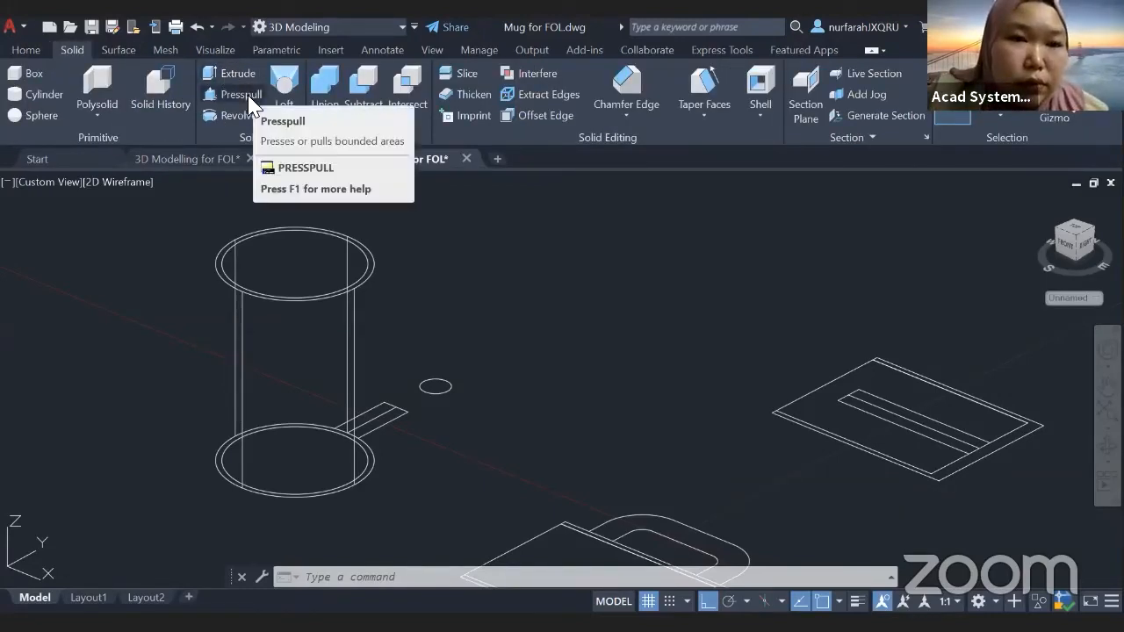
click(248, 92)
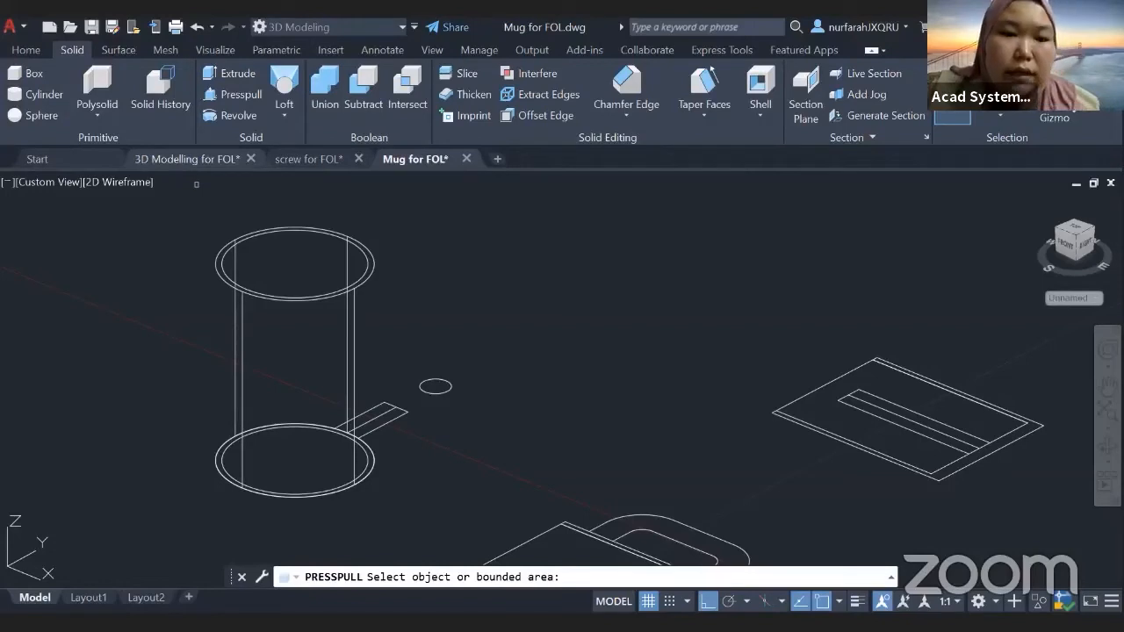
click(290, 444)
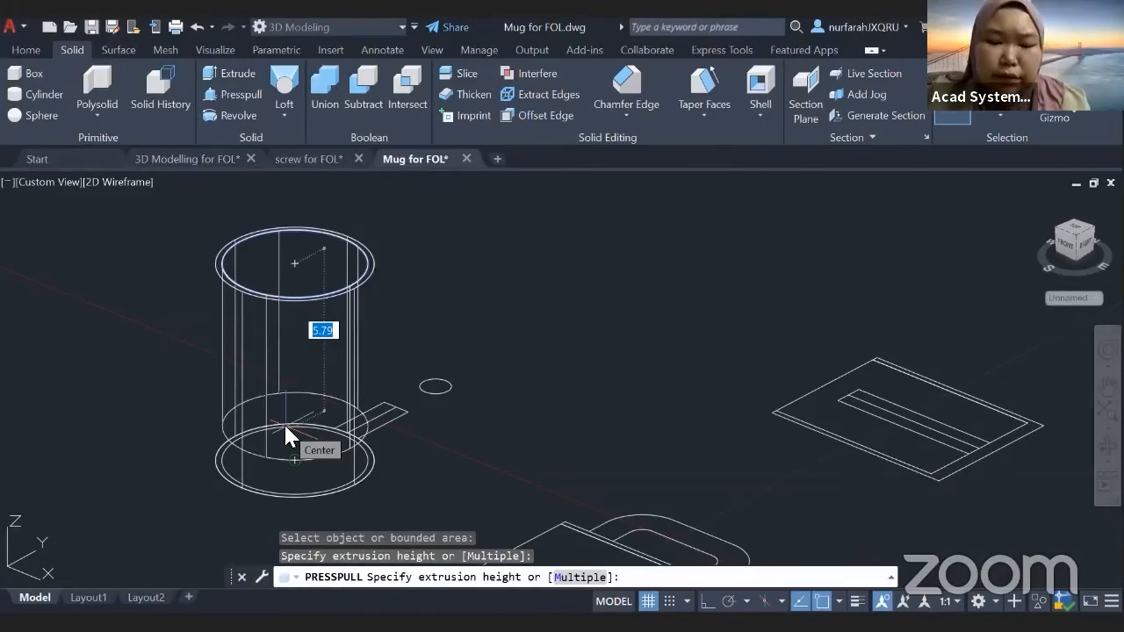
text(6.5)
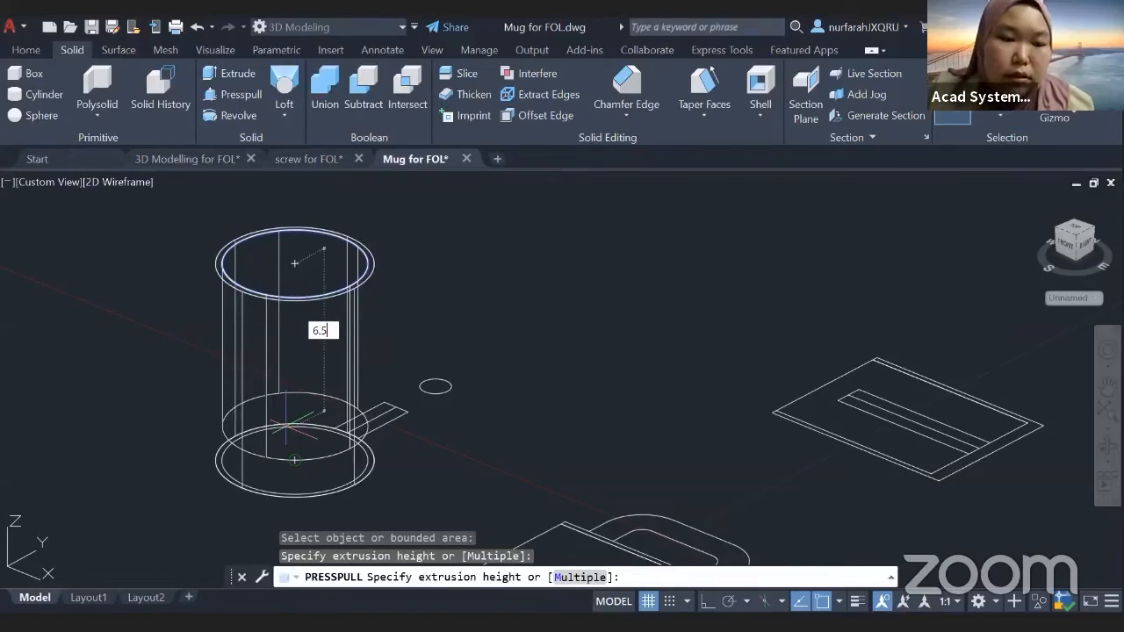
key(Return)
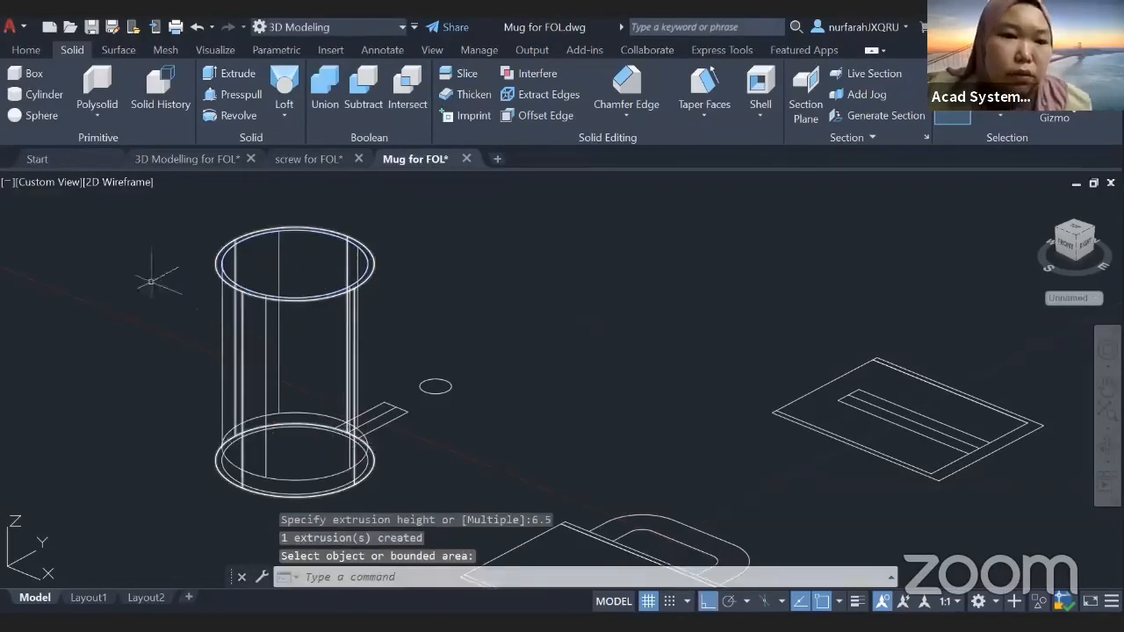
Step: Set the visual style to Shaded and orbit around the mug body to inspect its top
click(106, 181)
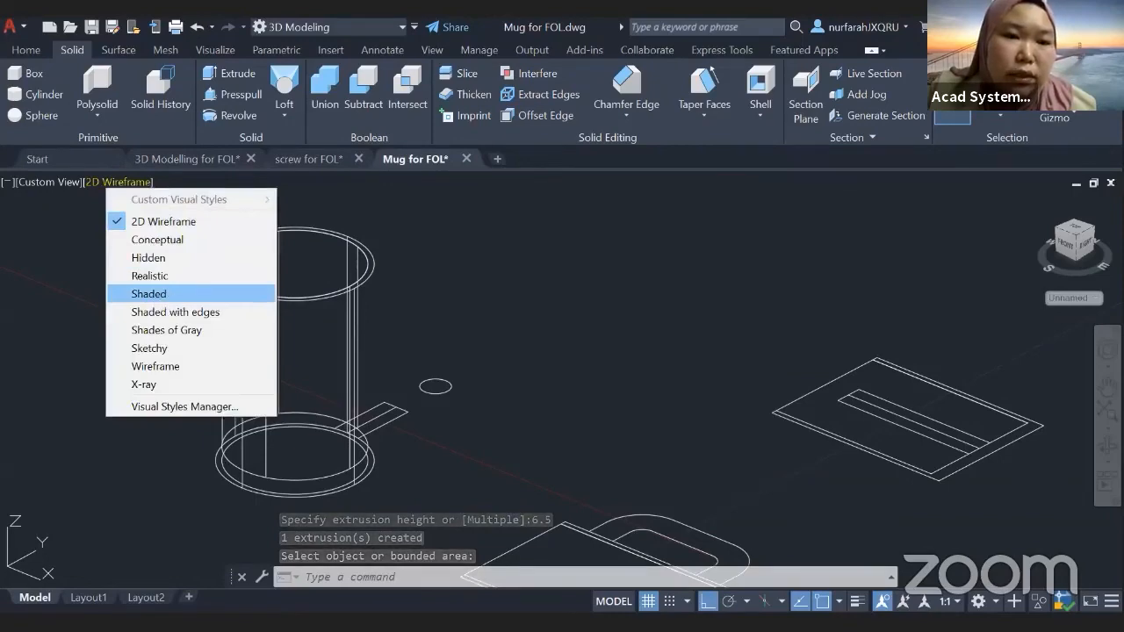
click(148, 294)
shift+middle_drag(275, 326, 210, 404)
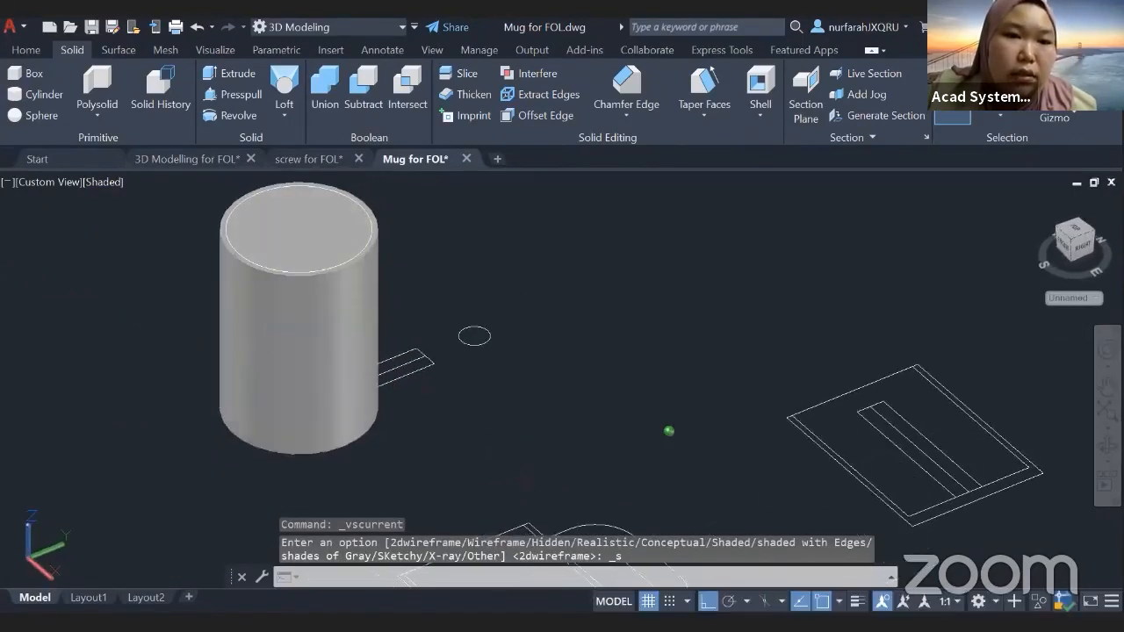
Step: Set the visual style to Conceptual and look over the mug body and its 2D views
click(103, 182)
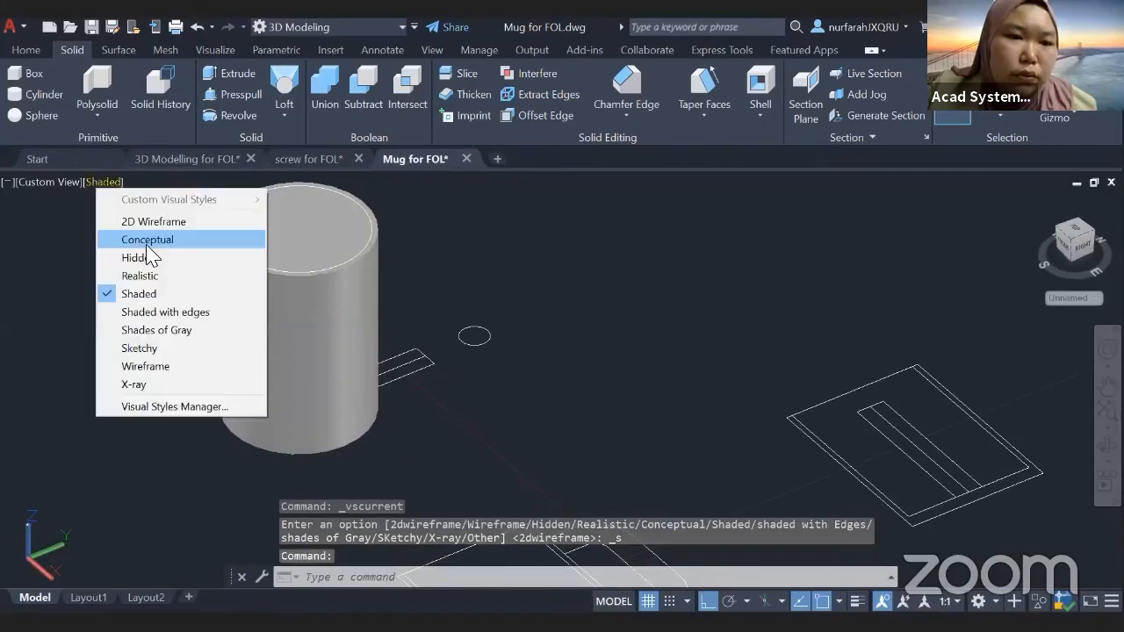
click(147, 239)
shift+middle_drag(193, 289, 220, 278)
scroll(220, 302, down, 2)
scroll(339, 359, up, 3)
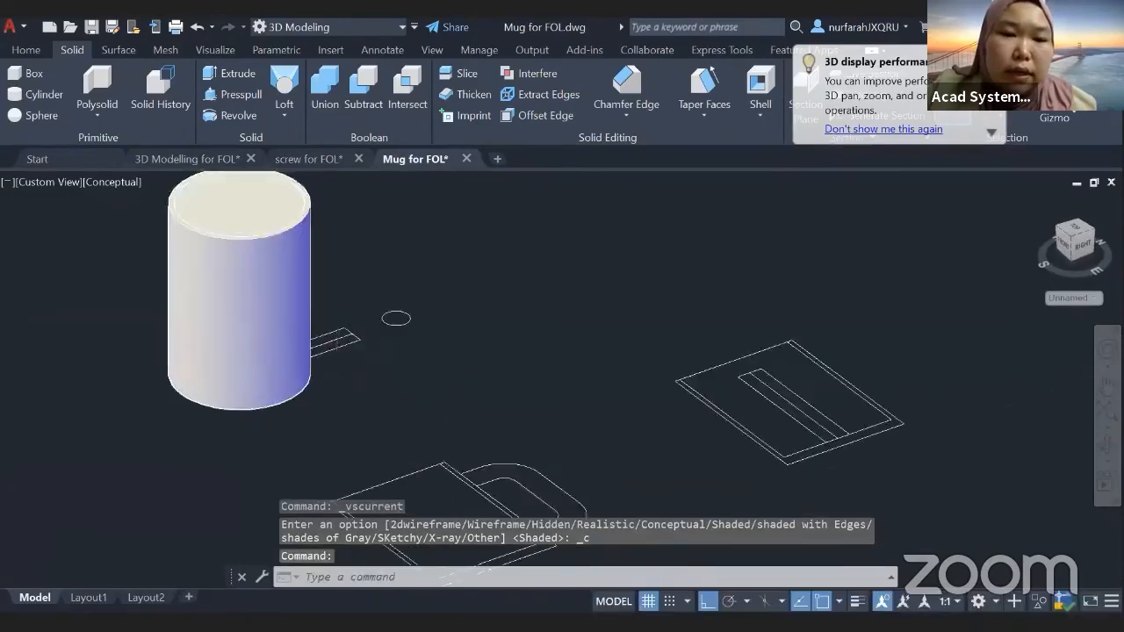
scroll(336, 360, down, 4)
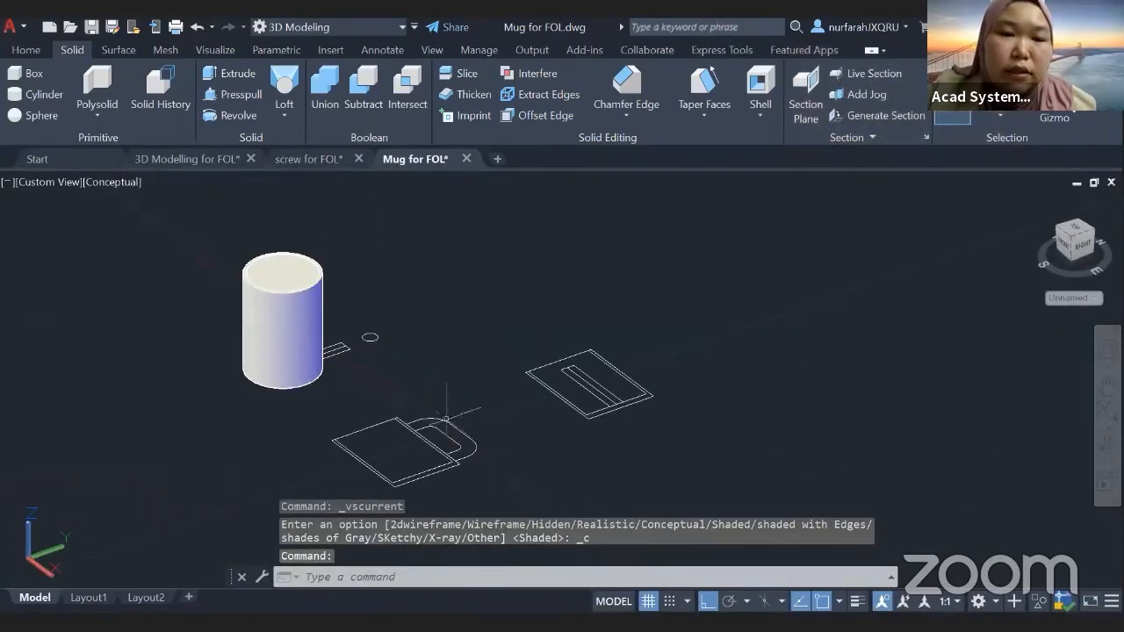
scroll(471, 423, up, 3)
scroll(312, 363, down, 3)
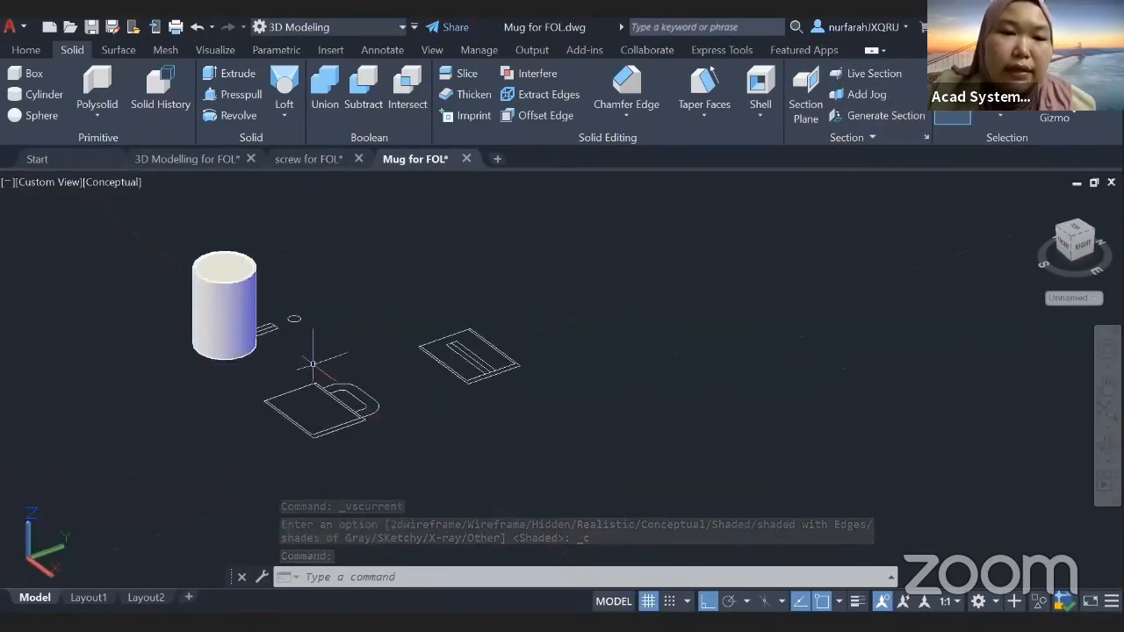
scroll(312, 363, up, 4)
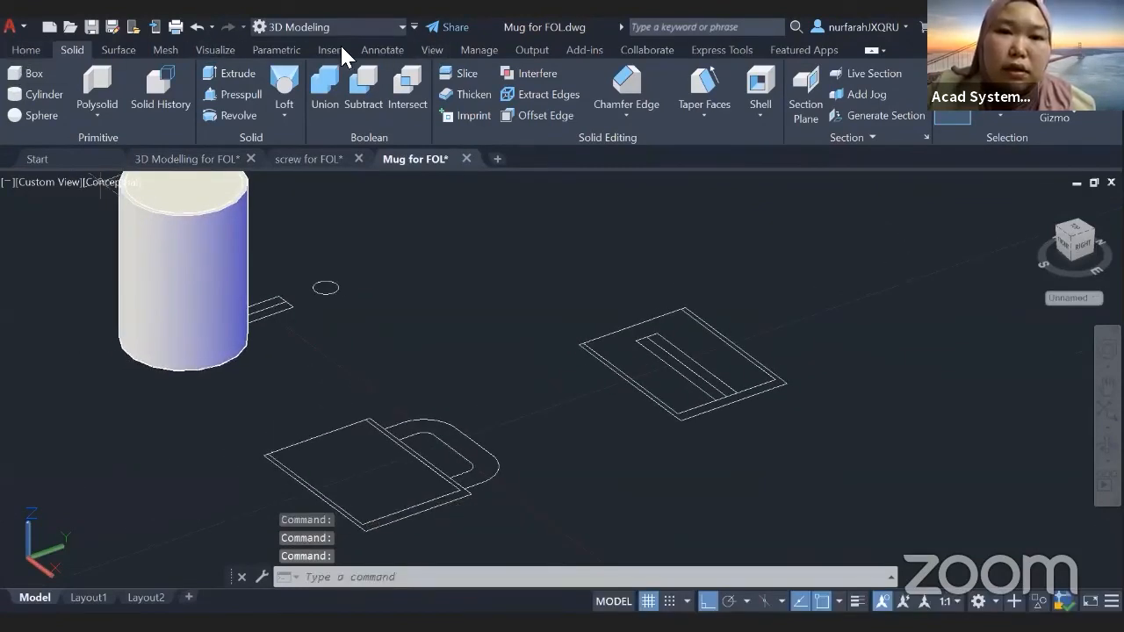
Step: Set the visual style back to 2D Wireframe so the mug body's edges are accessible
click(36, 49)
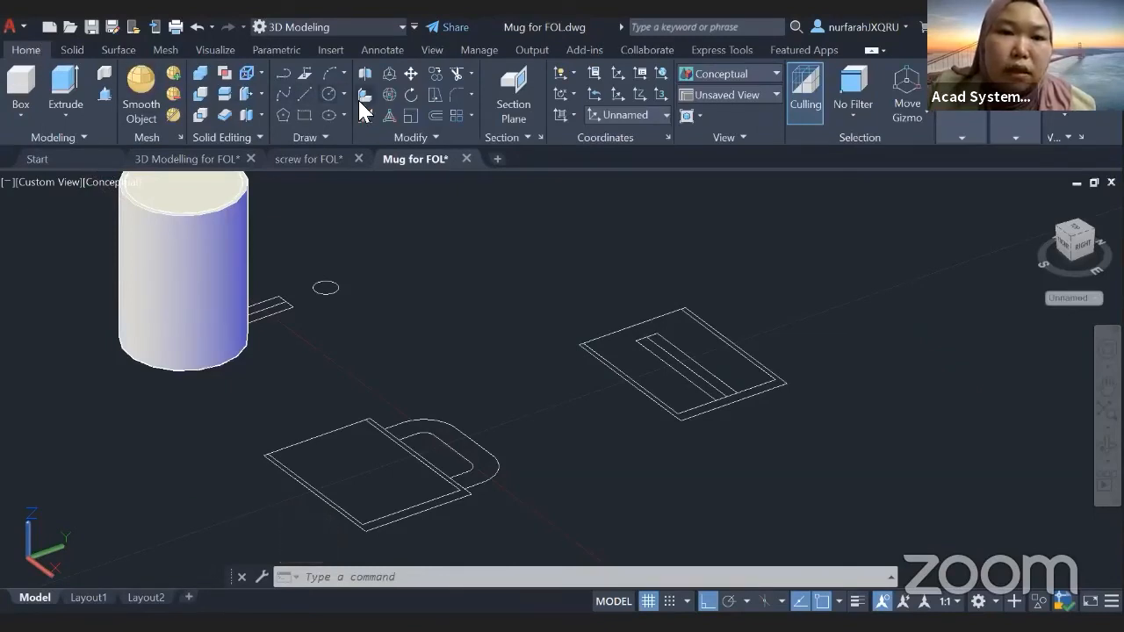
click(100, 181)
click(144, 223)
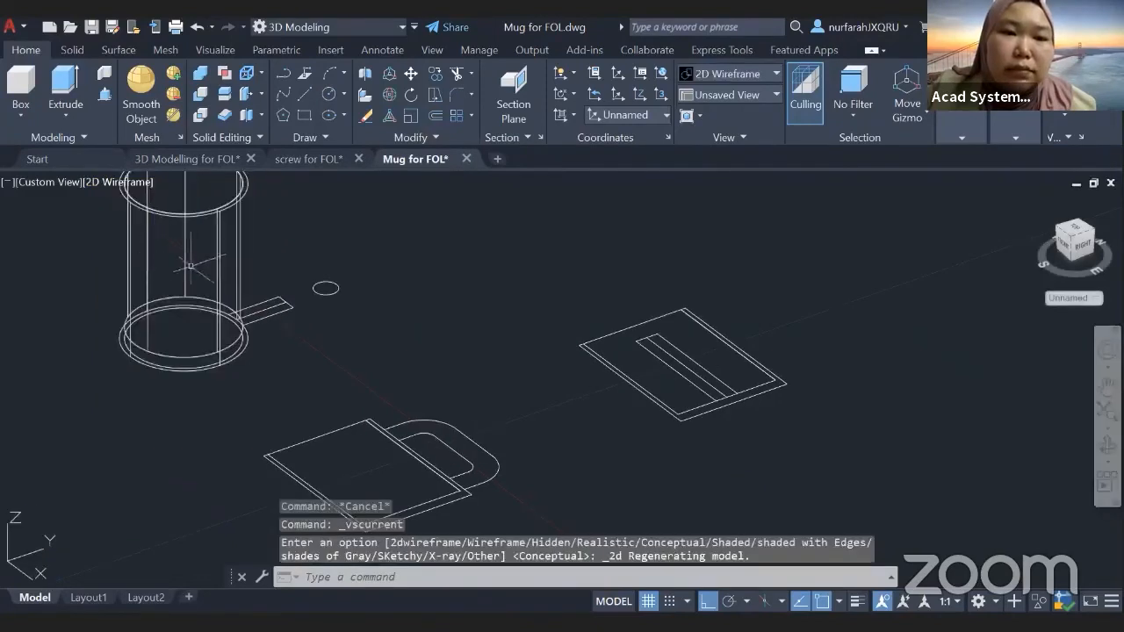
middle_drag(248, 299, 254, 323)
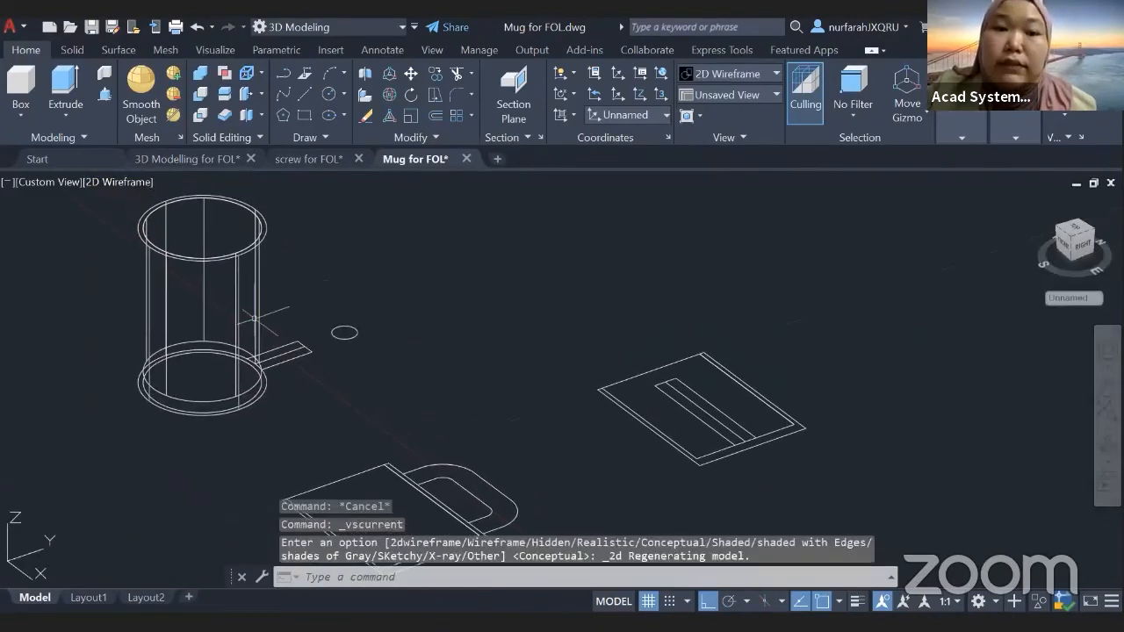
click(364, 95)
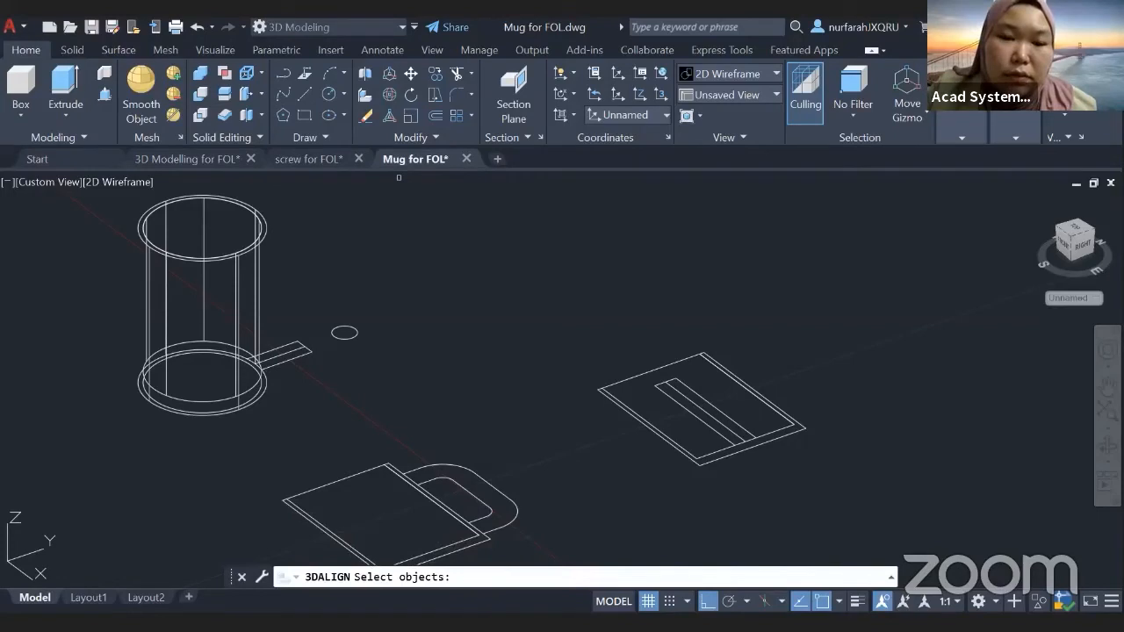
middle_drag(509, 445, 484, 388)
key(Escape)
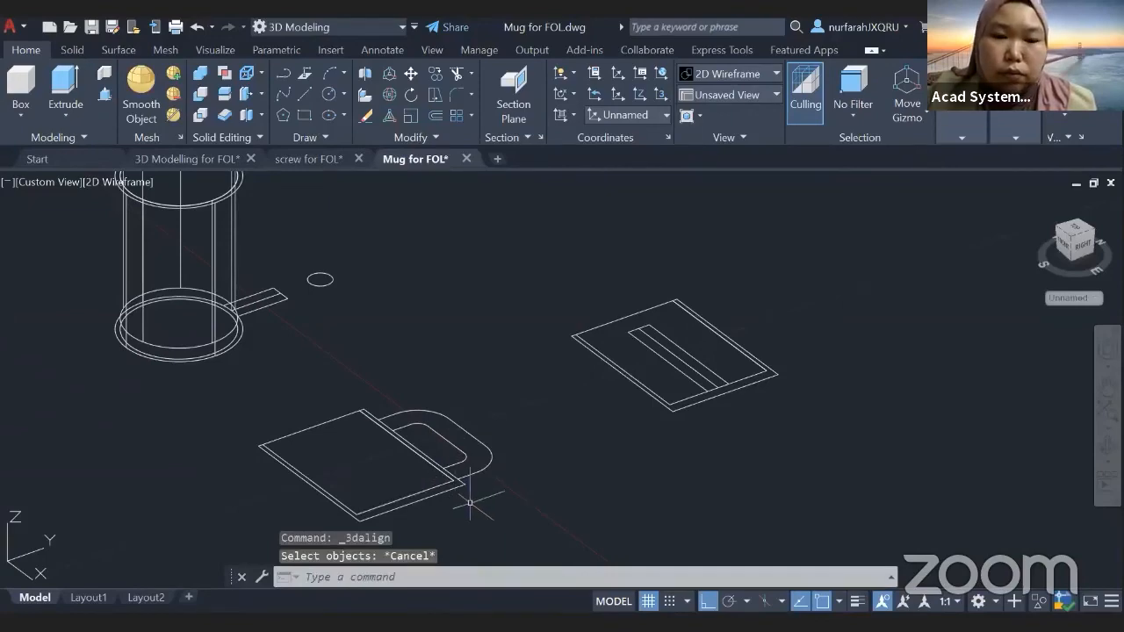
Step: Offset the outer curve of the handle inward by 0.5 in the mug's front view
shift+middle_drag(469, 504, 527, 540)
scroll(532, 527, up, 4)
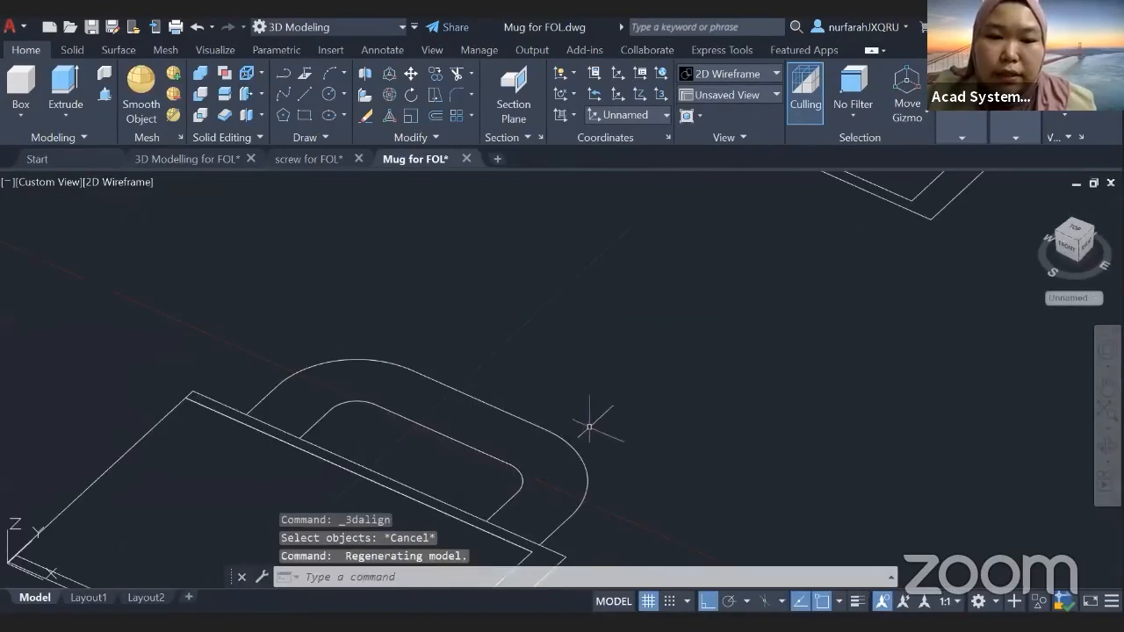
middle_drag(614, 450, 598, 443)
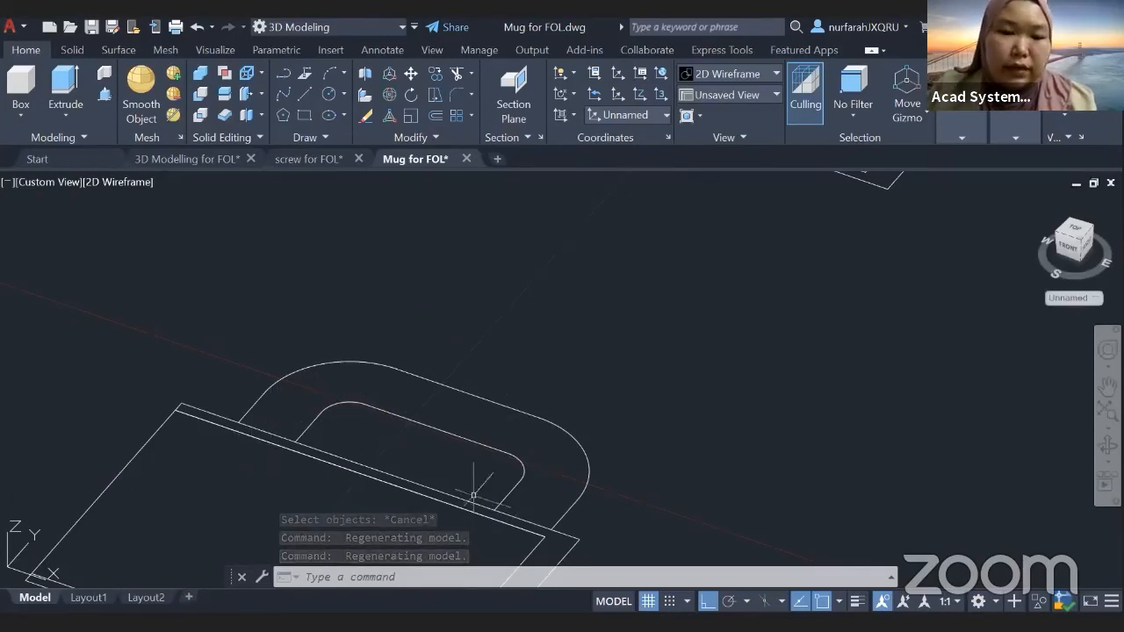
text(O)
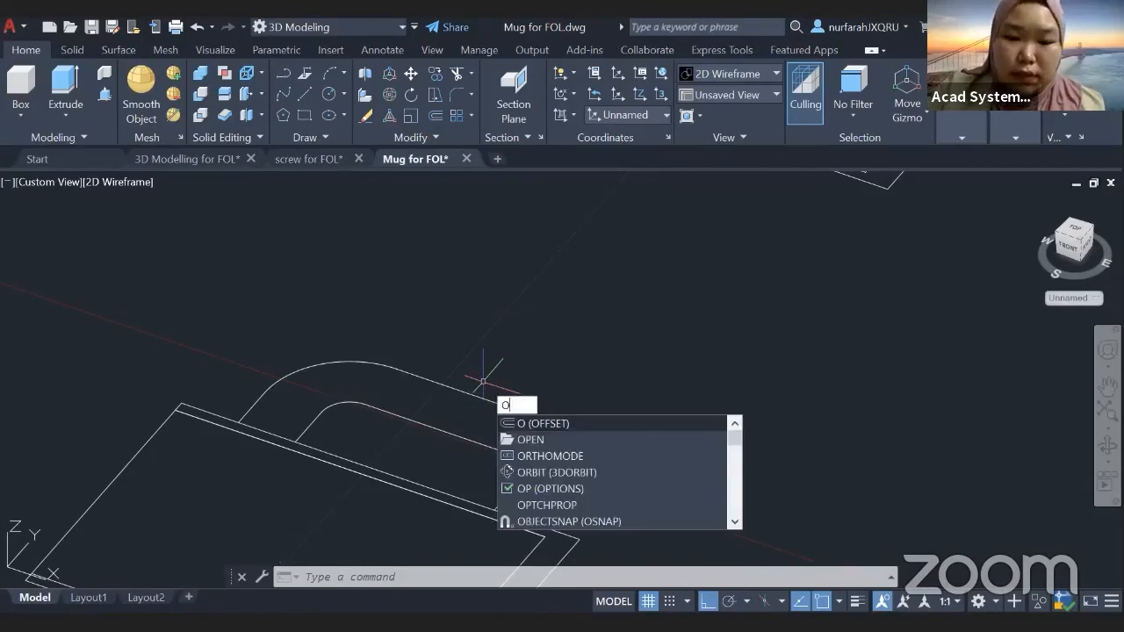
key(Return)
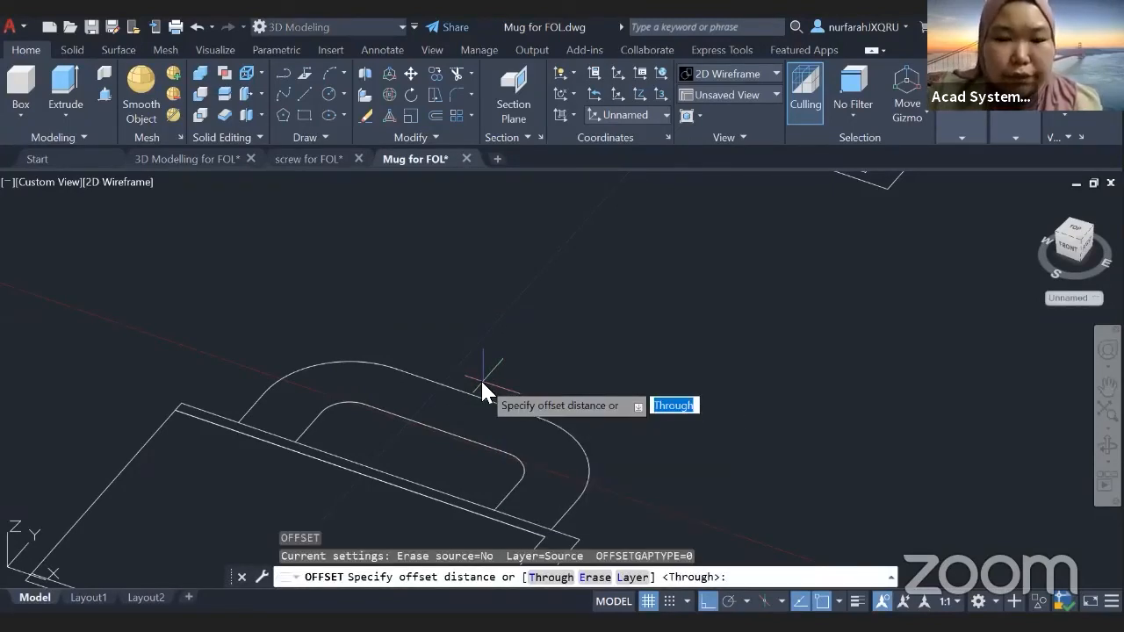
text(0.5)
key(Return)
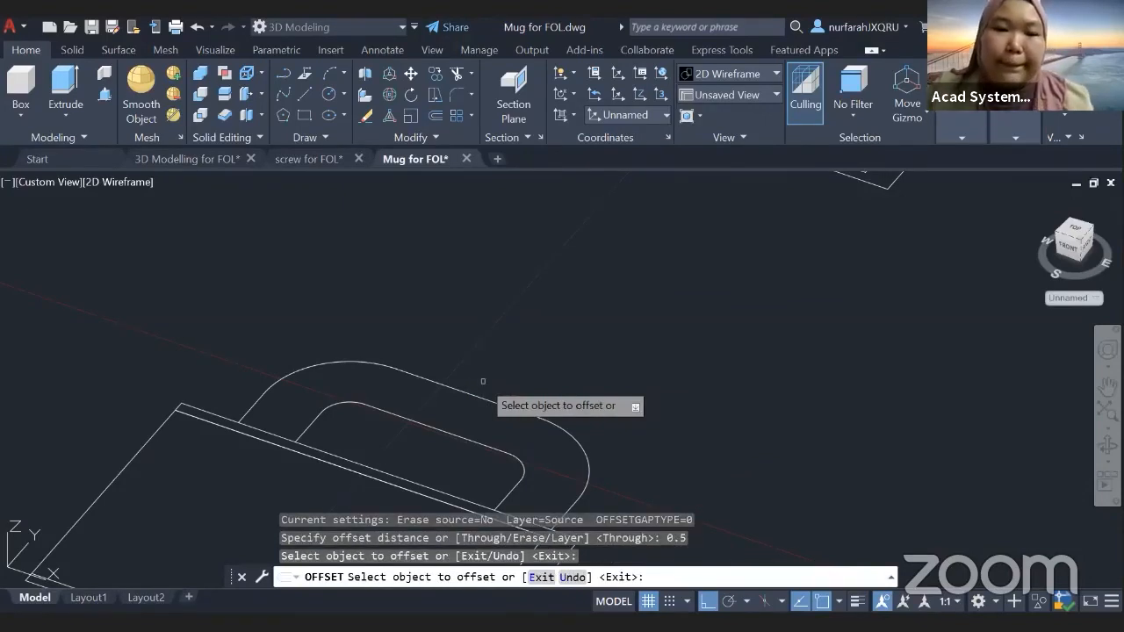
click(474, 394)
click(465, 400)
key(Return)
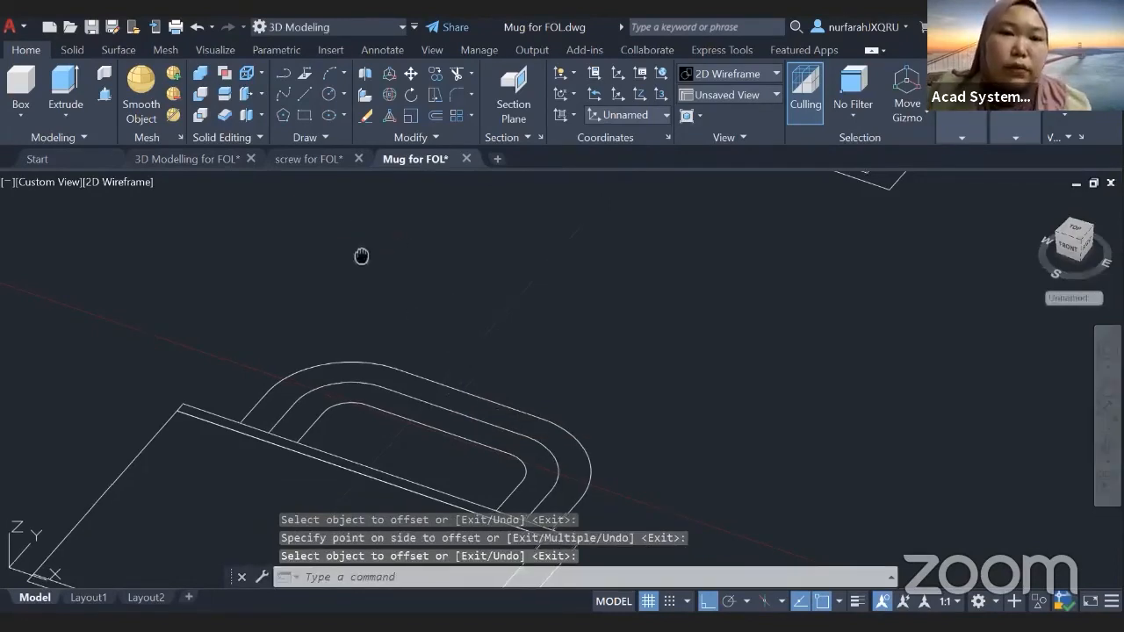
Step: 3D Align the offset handle curve from the front view's base and rim midpoints to the centre of the mug's base, standing upright
middle_drag(364, 256, 457, 255)
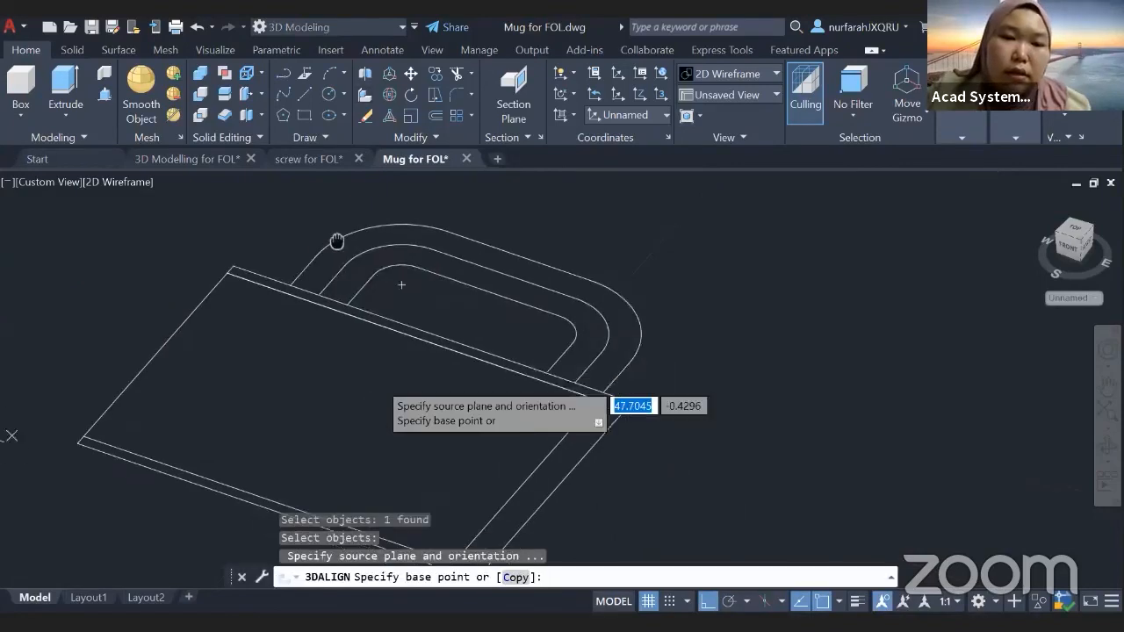
middle_drag(337, 242, 335, 231)
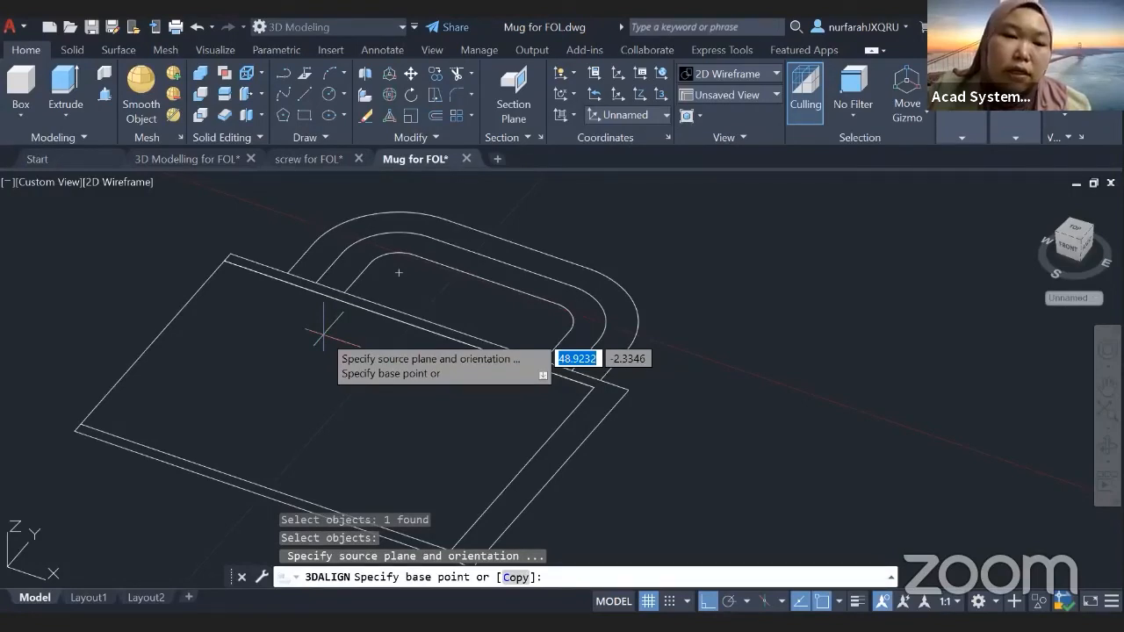
click(524, 466)
middle_drag(153, 341, 173, 332)
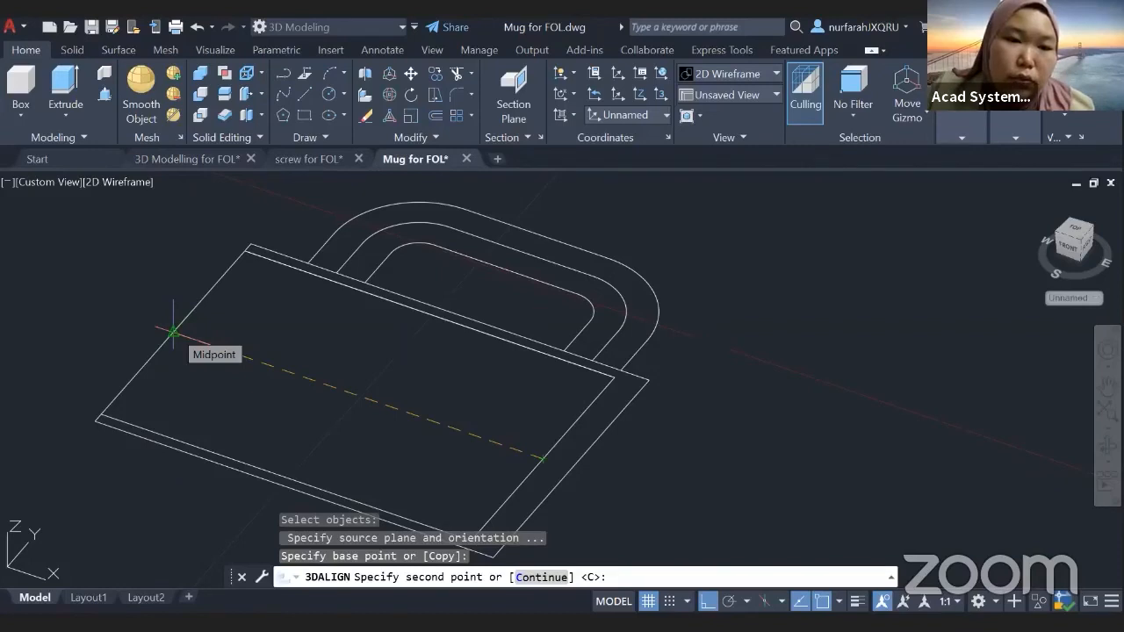
click(173, 332)
key(Return)
scroll(518, 459, down, 2)
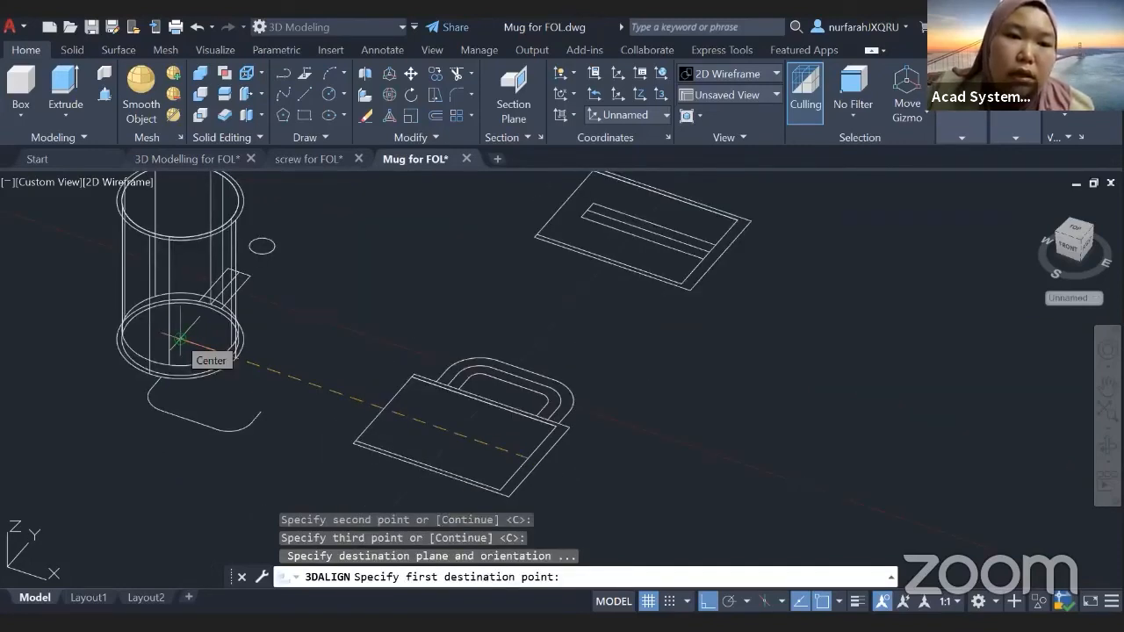
click(180, 339)
click(99, 386)
shift+middle_drag(98, 387, 90, 387)
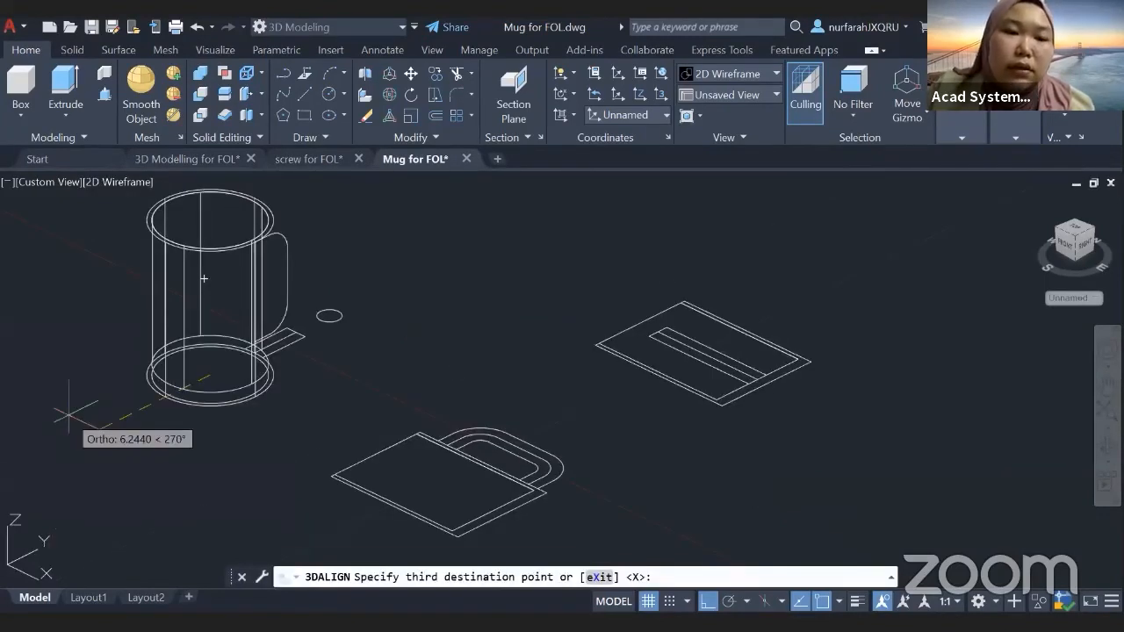
shift+middle_drag(203, 426, 151, 469)
middle_drag(425, 327, 422, 424)
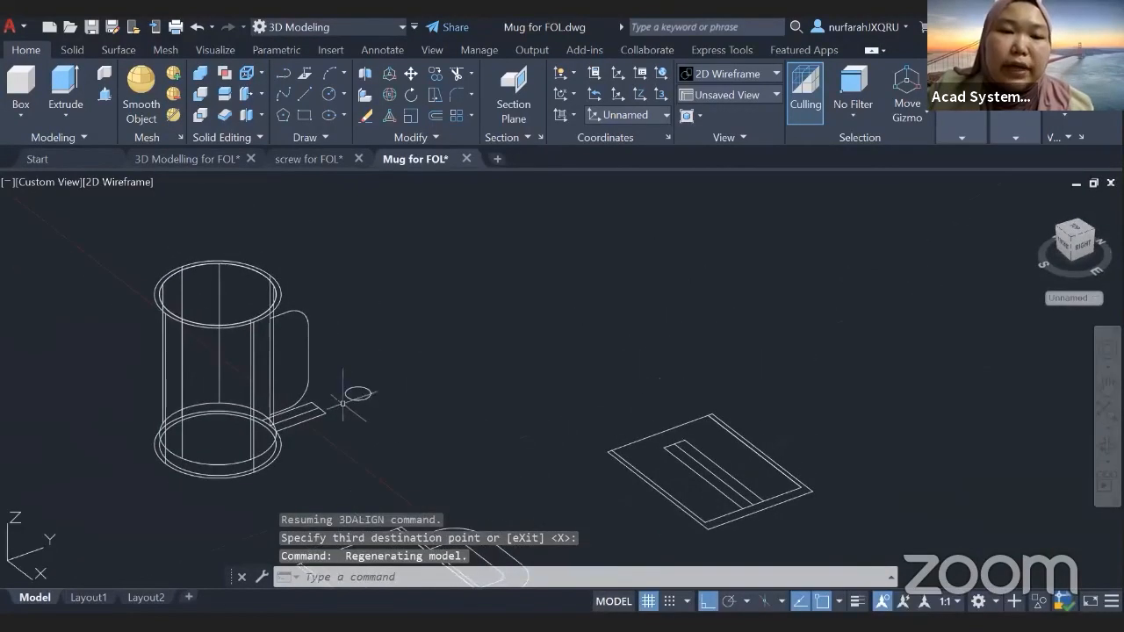
Step: Sweep the small handle profile beside the mug along the upright handle curve as a solid
scroll(343, 402, up, 3)
scroll(329, 391, down, 3)
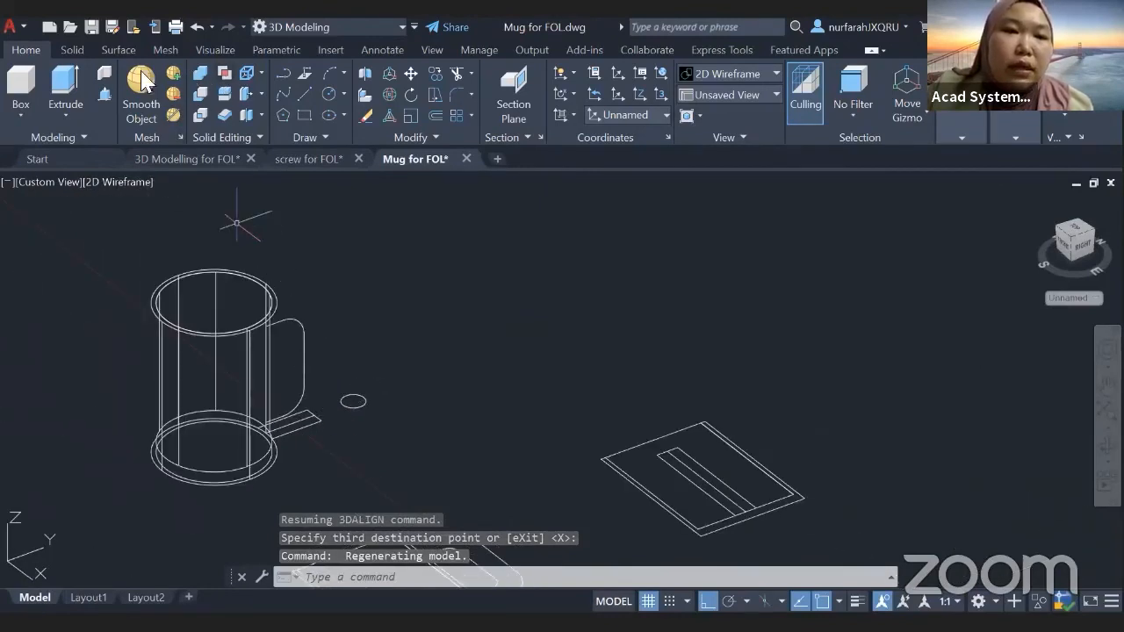
click(72, 50)
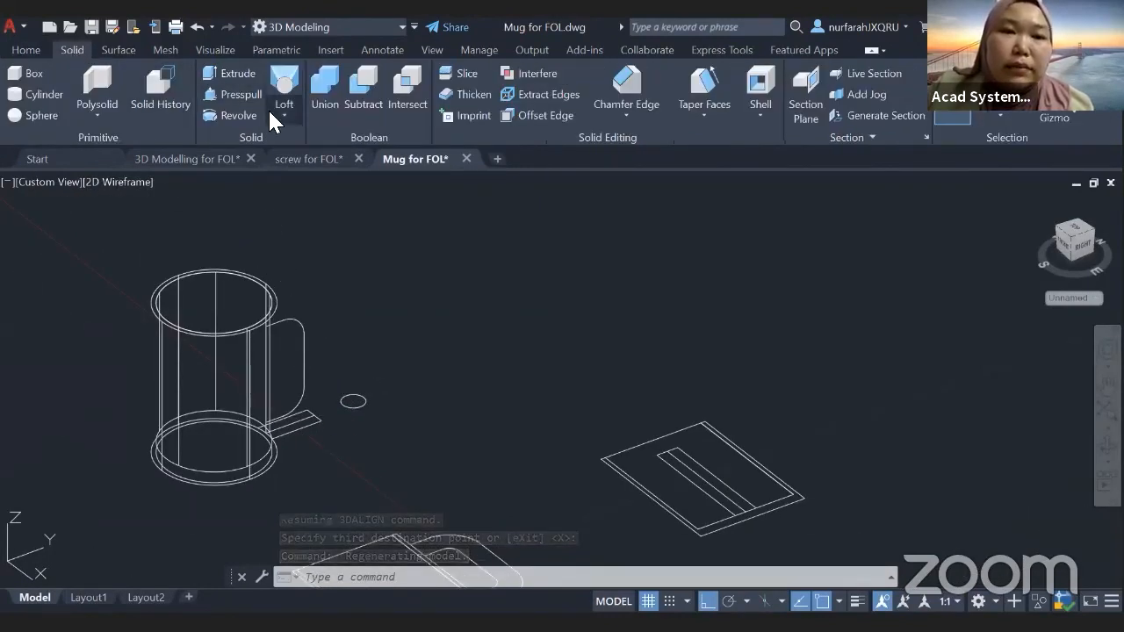
click(270, 111)
click(298, 180)
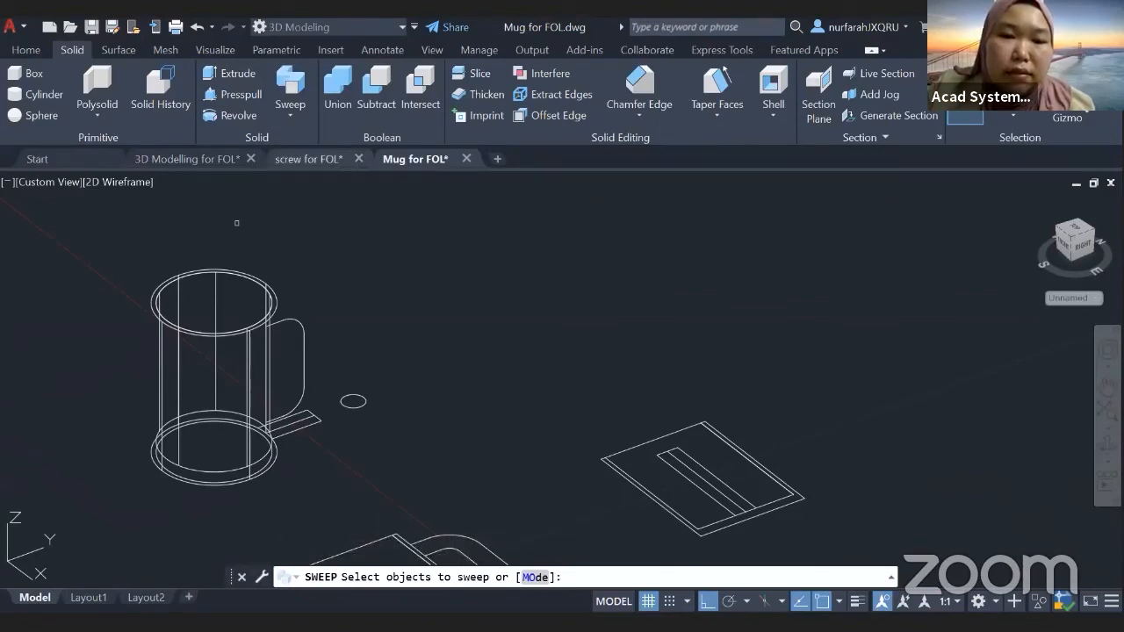
click(342, 401)
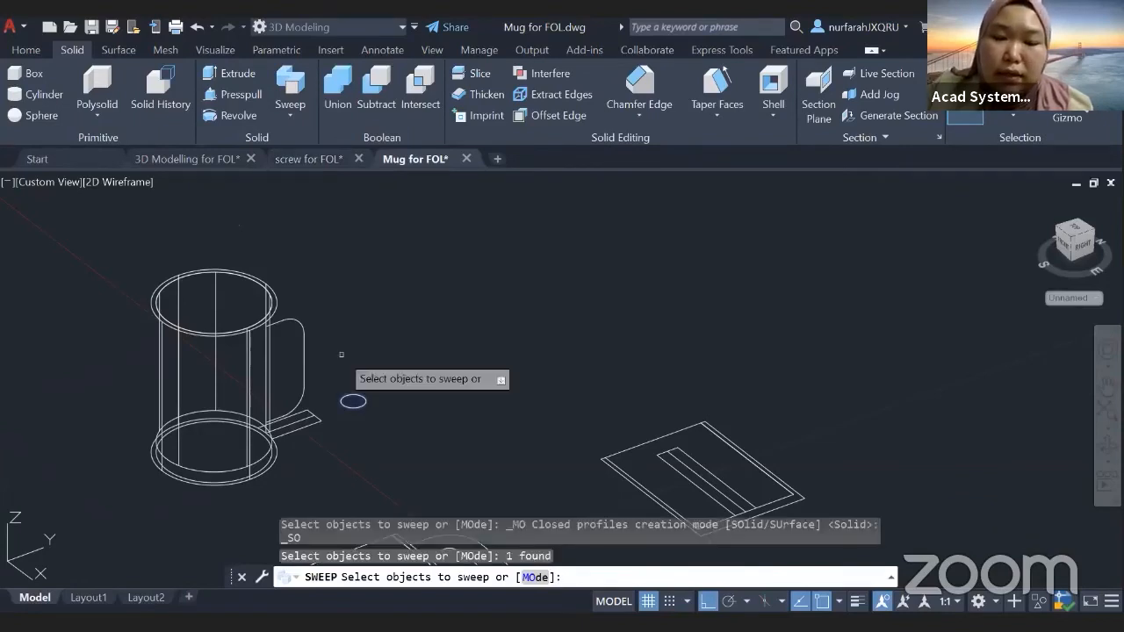
key(Return)
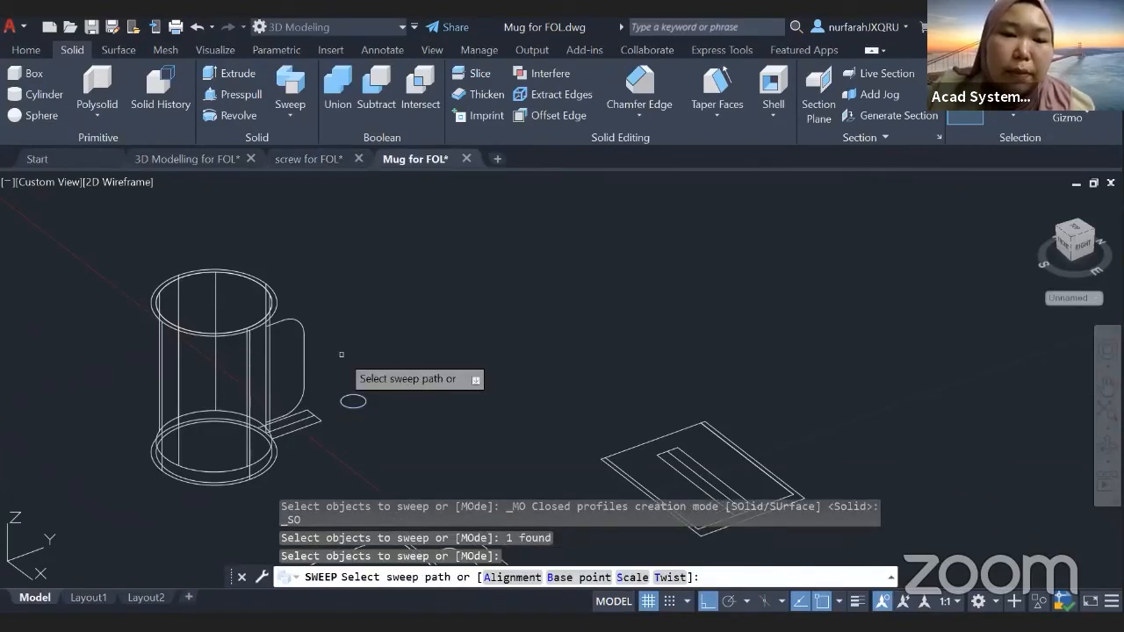
click(304, 355)
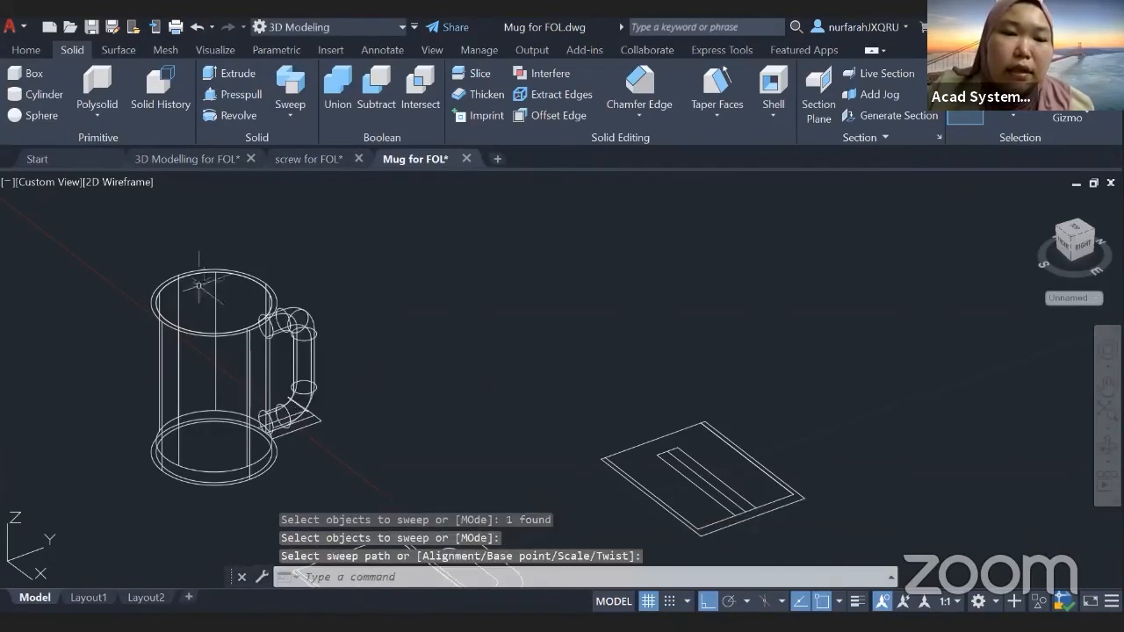
Step: Set the visual style to Conceptual and orbit around the mug to inspect its swept handle
click(140, 182)
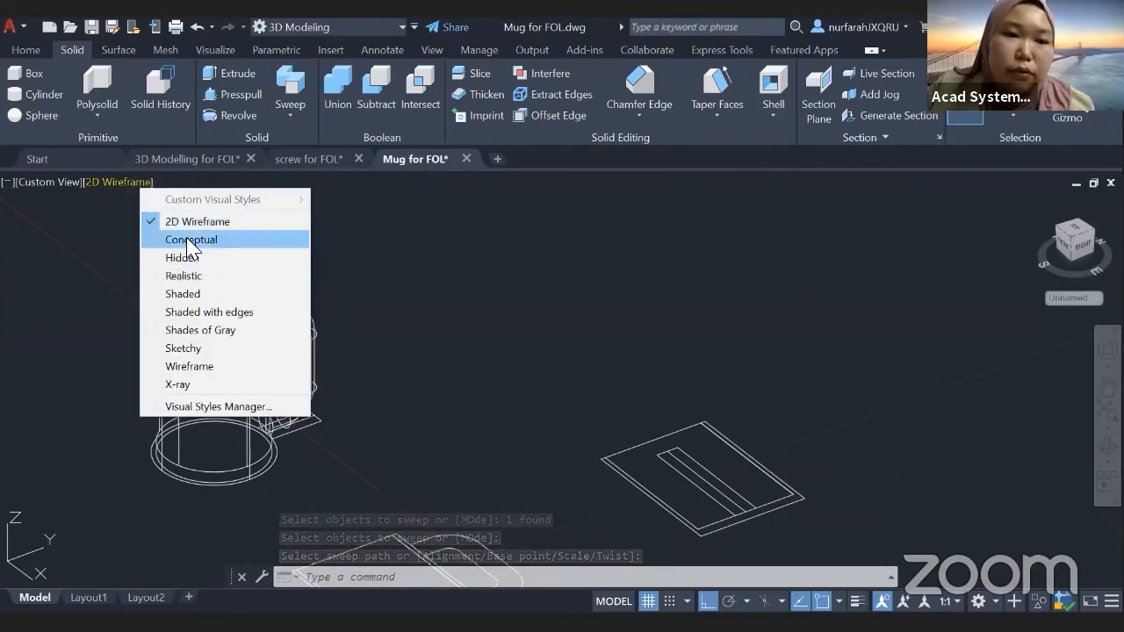
click(191, 239)
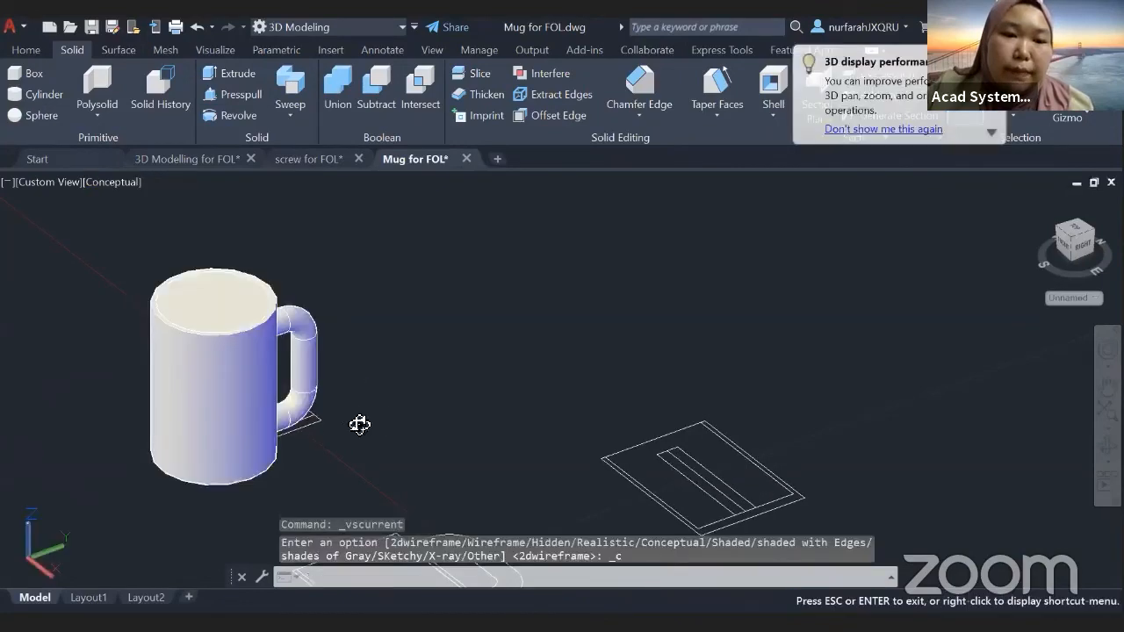
shift+middle_drag(359, 424, 439, 406)
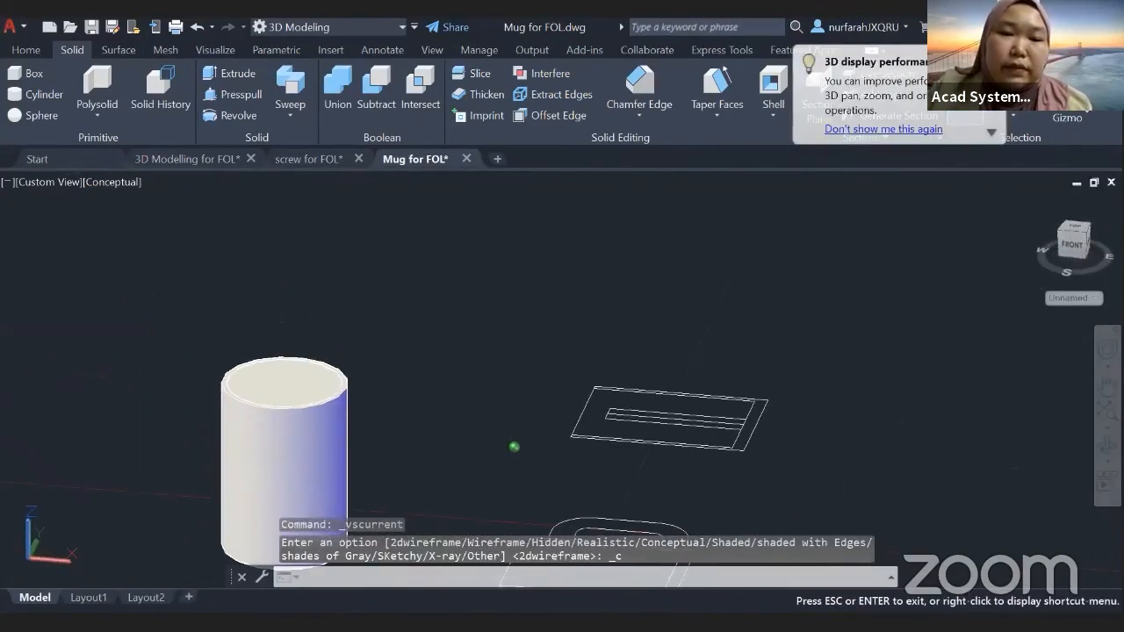
scroll(441, 403, down, 3)
scroll(441, 402, down, 2)
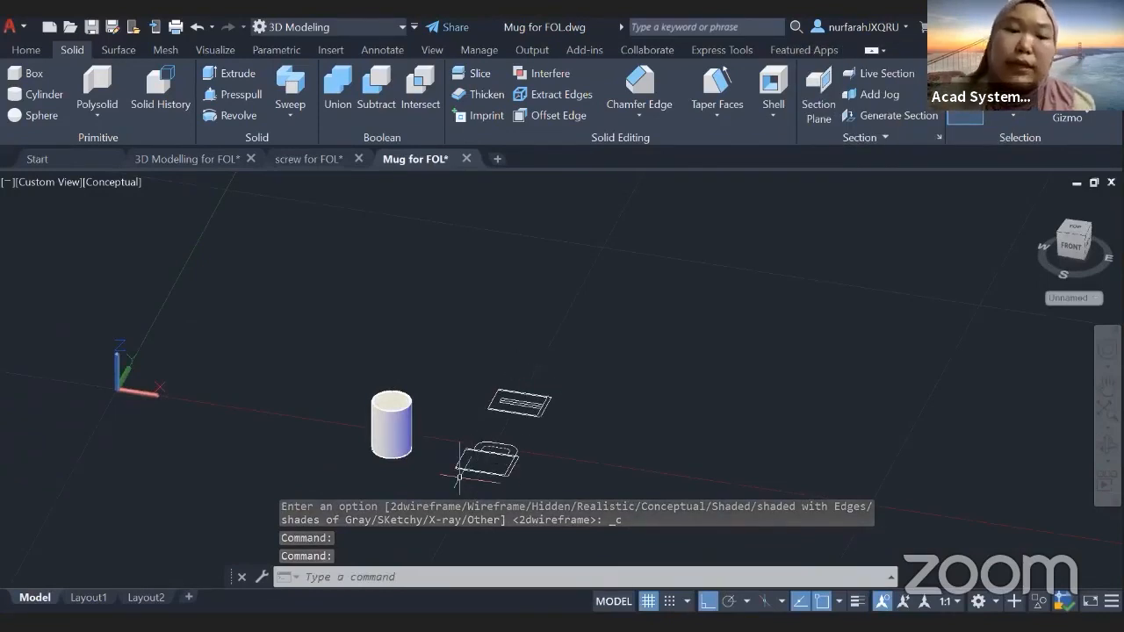
shift+middle_drag(455, 445, 501, 401)
scroll(426, 446, up, 3)
scroll(488, 445, down, 4)
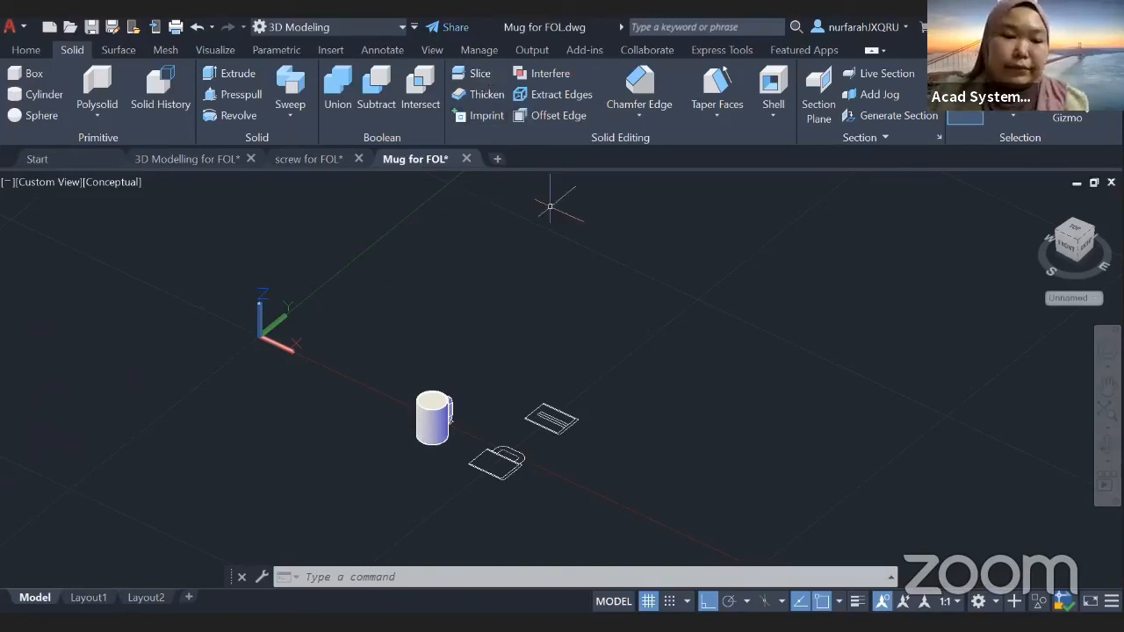
Step: View the finished screw drawing briefly and return to the mug drawing
click(299, 160)
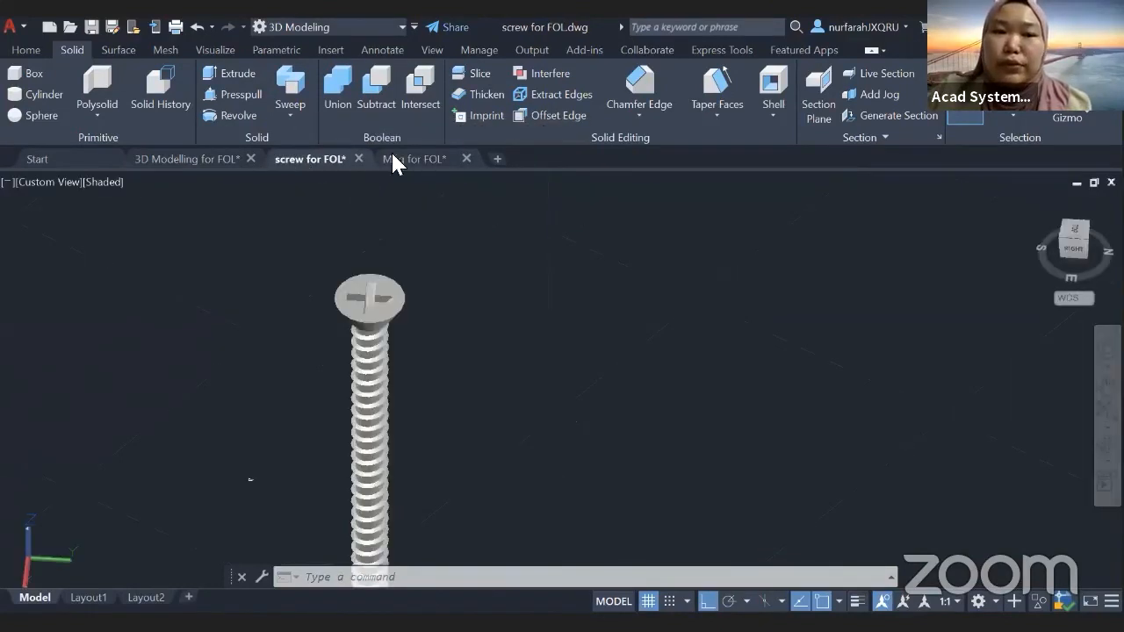
click(416, 159)
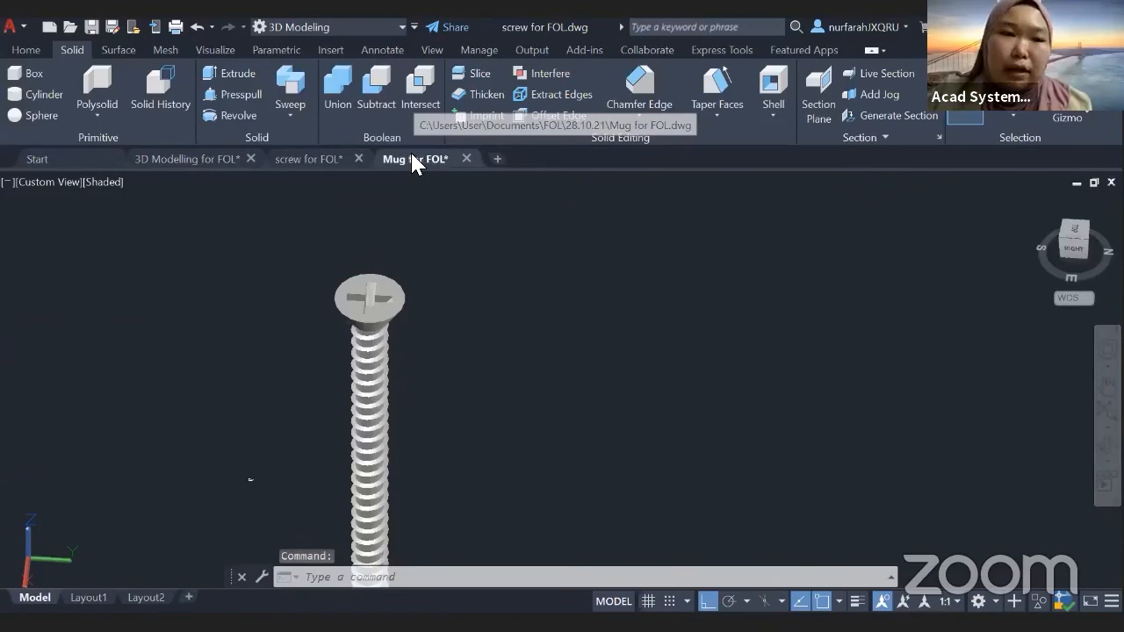
Step: Switch to the 3D Modelling for FOL drawing and look over its labelled solid modelling examples
click(216, 160)
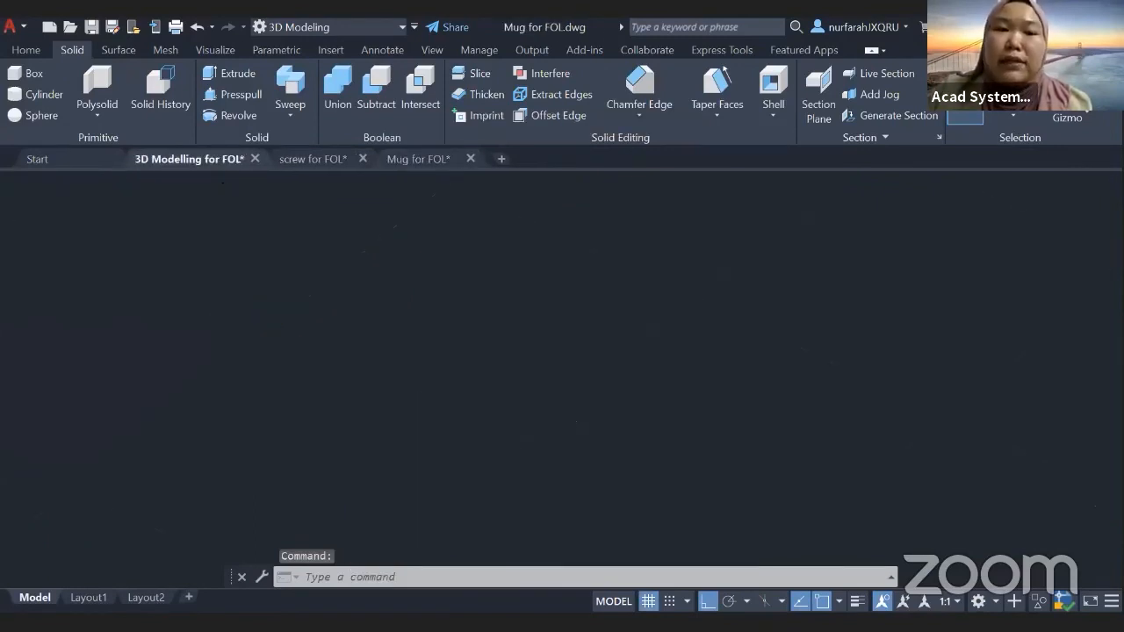
scroll(453, 338, down, 4)
key(Escape)
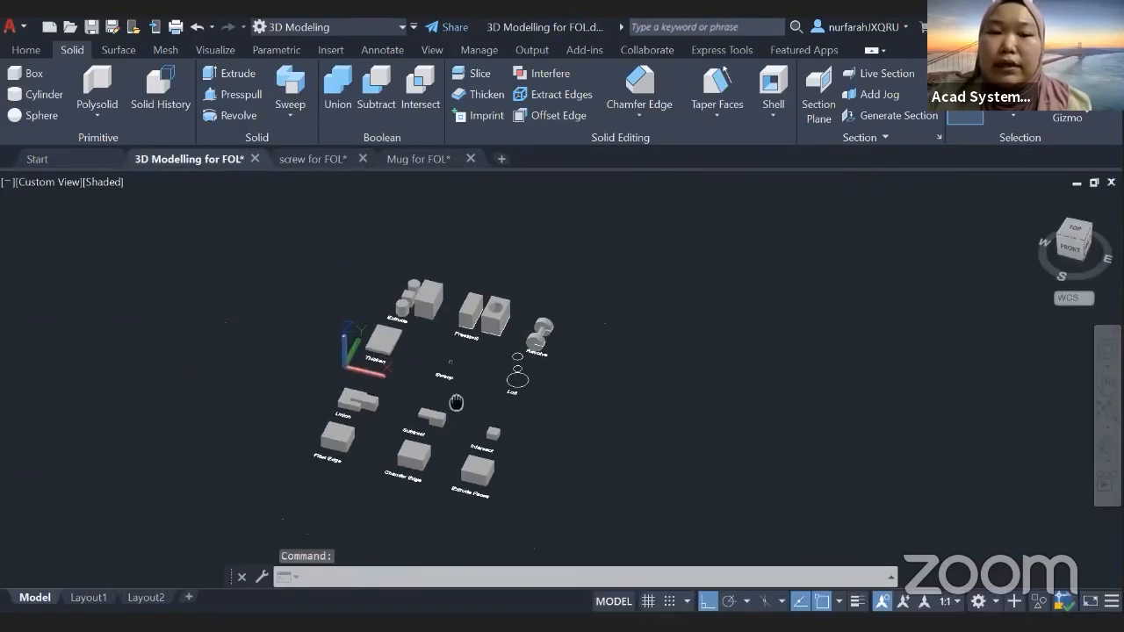
scroll(453, 338, up, 3)
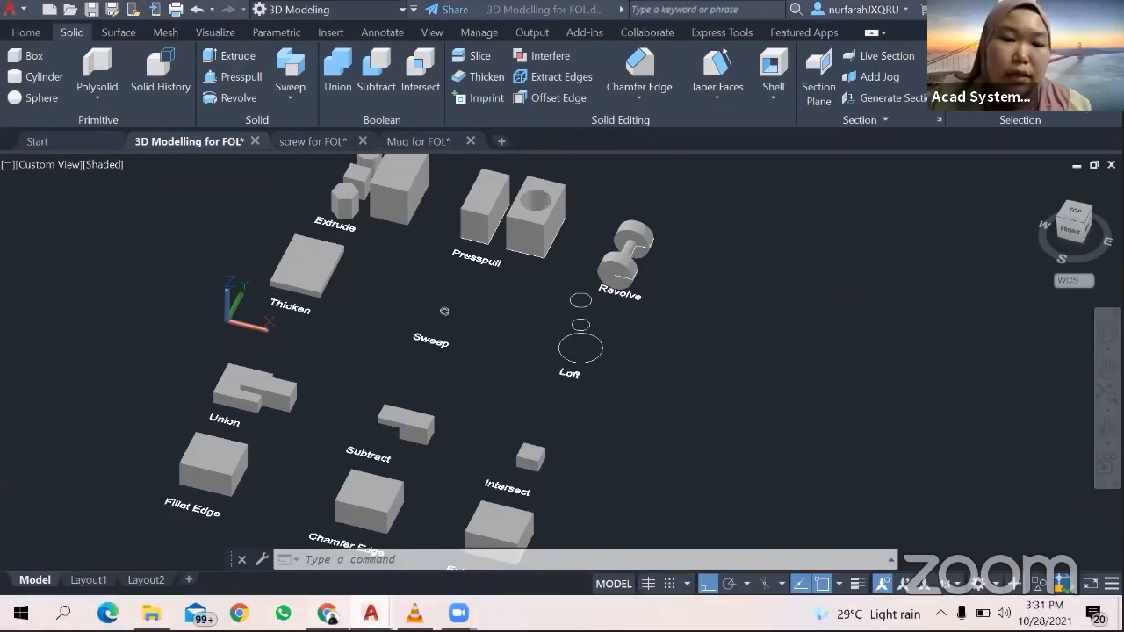
Step: Switch to the web browser and look through the Acad Systems homepage's introduction and Latest Autodesk Promotions & News section
key(alt+Tab)
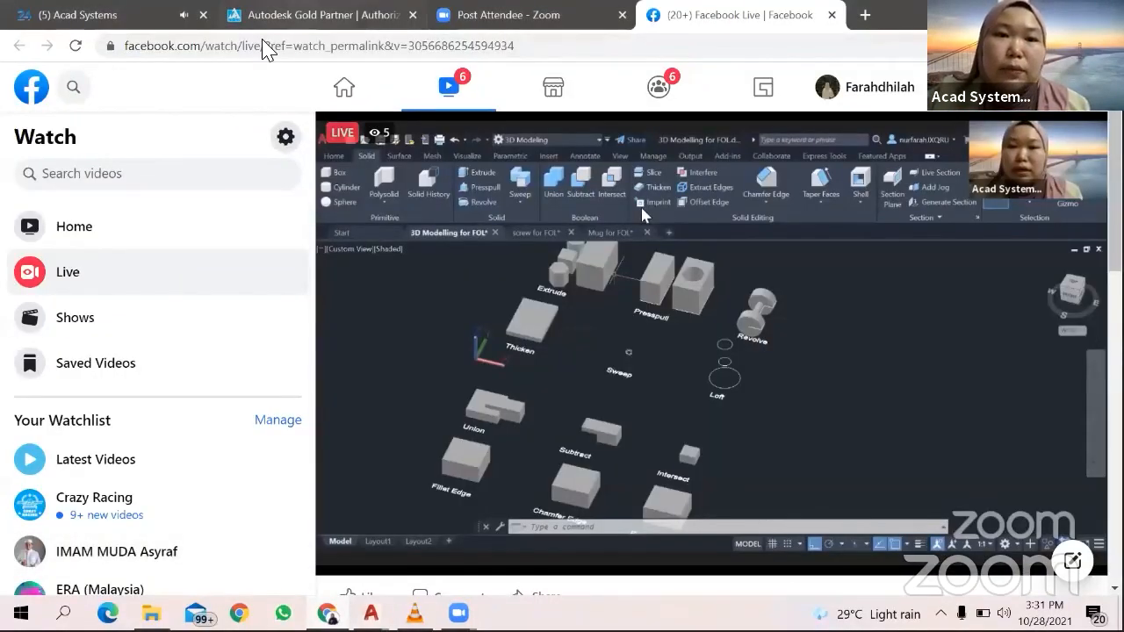
click(299, 15)
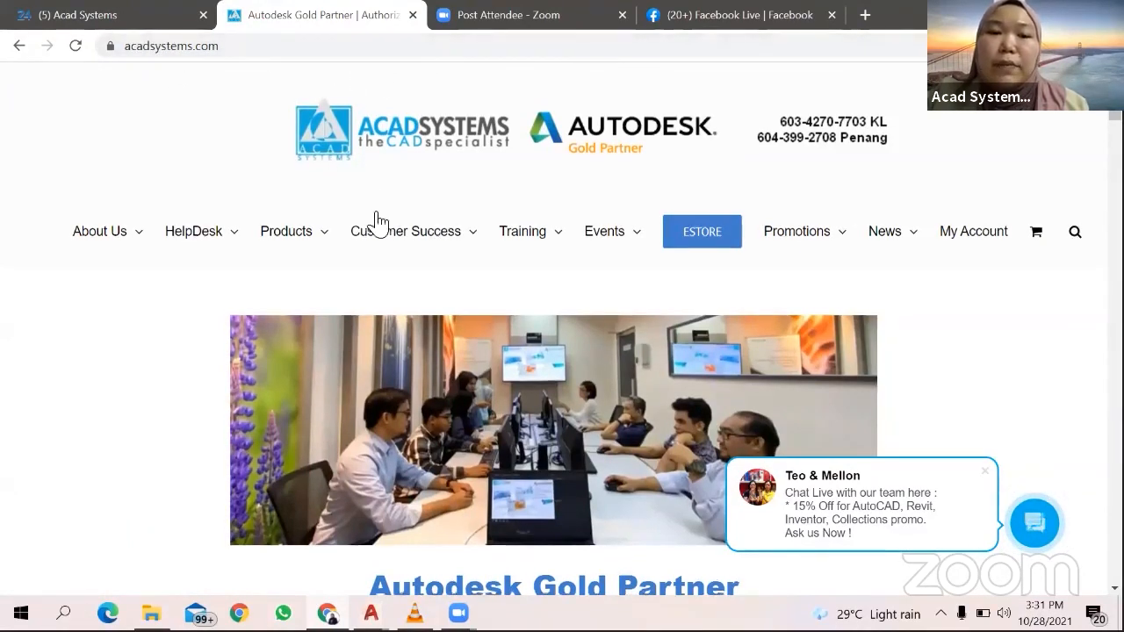
scroll(356, 256, down, 2)
scroll(356, 256, down, 1)
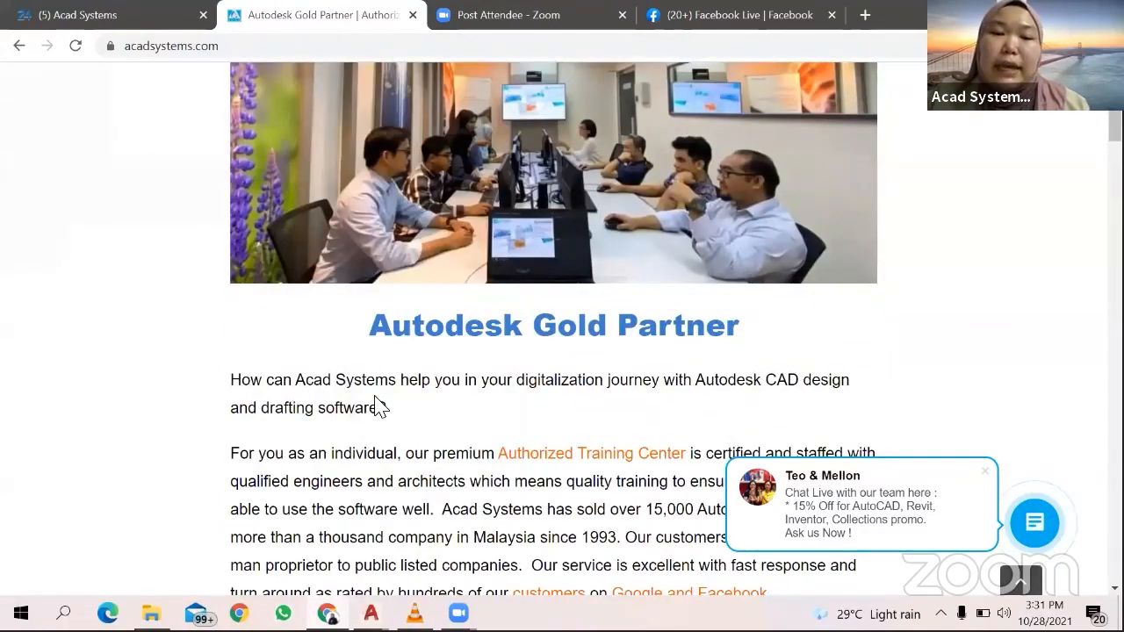
scroll(377, 364, down, 1)
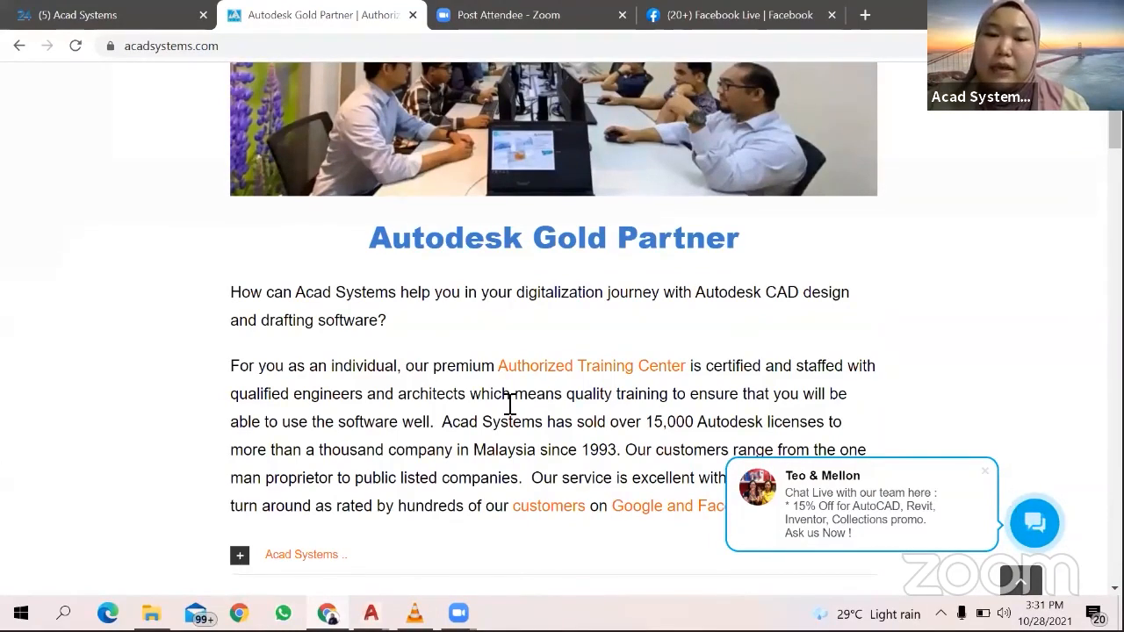
scroll(510, 406, down, 2)
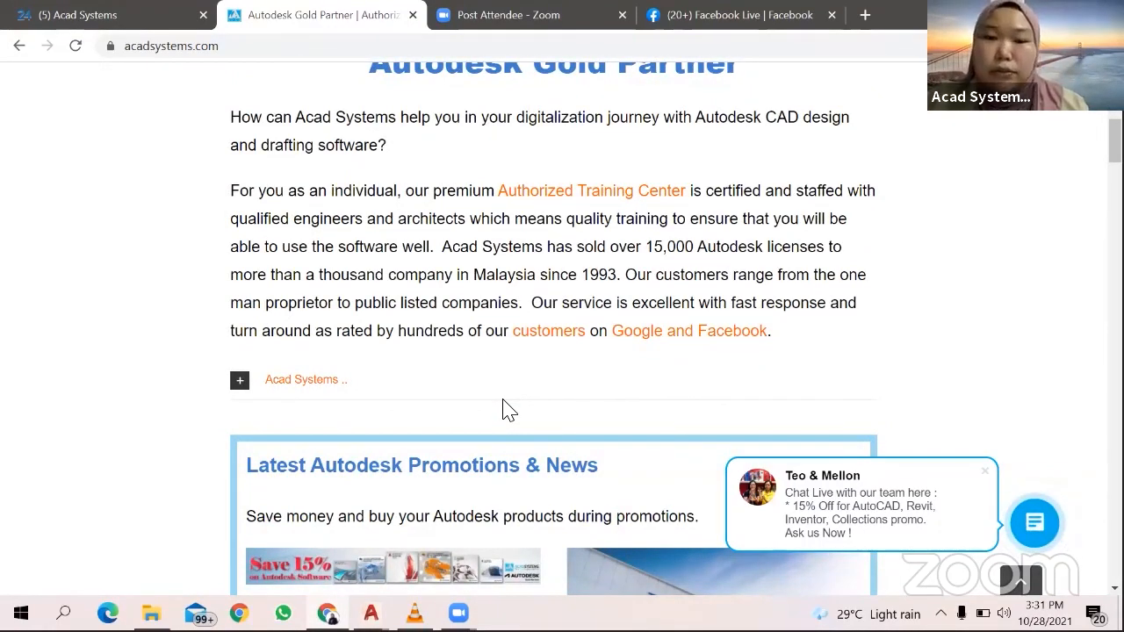
scroll(510, 406, down, 2)
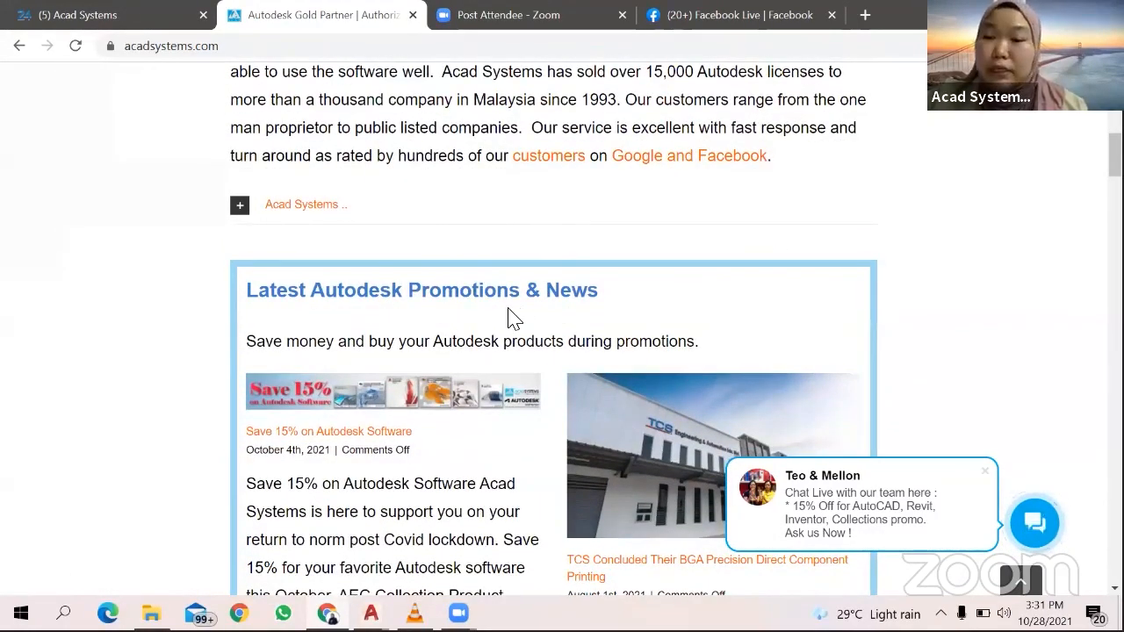
scroll(514, 318, down, 6)
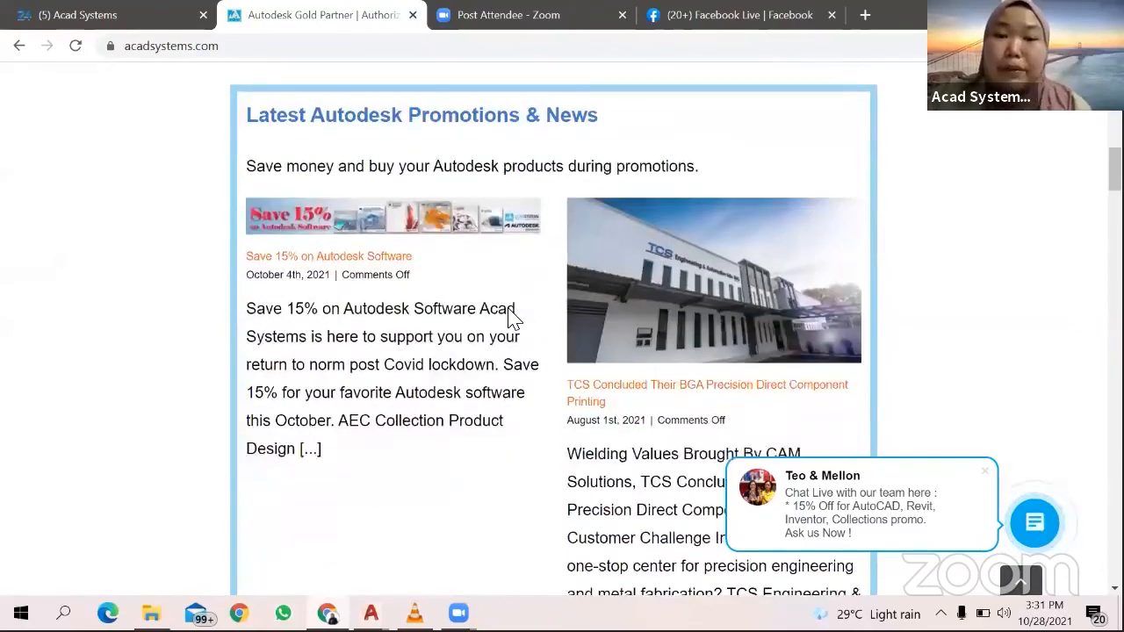
scroll(512, 318, down, 10)
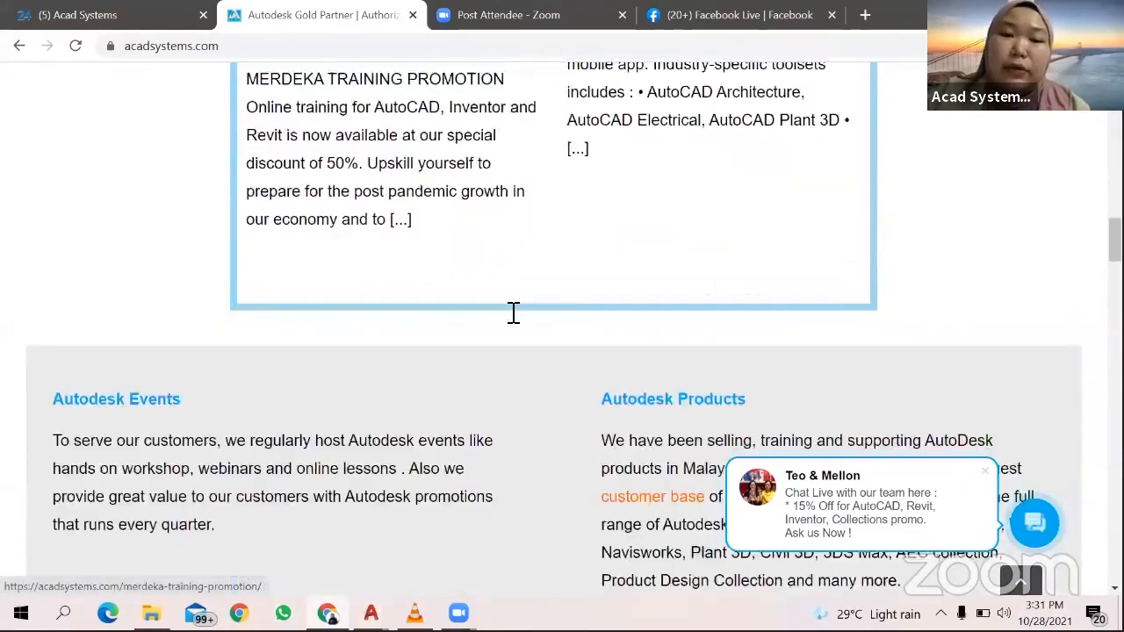
Step: Look through the homepage's contact, online lessons, testimonials and Autodesk Premium Training sections down to the footer
scroll(513, 318, down, 10)
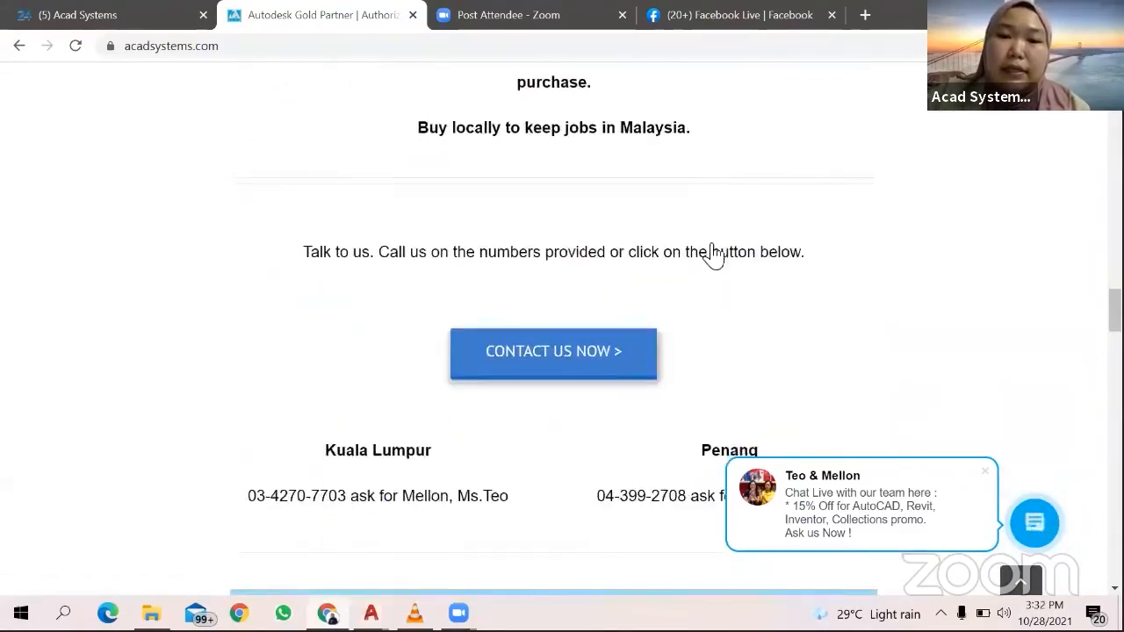
scroll(547, 395, down, 2)
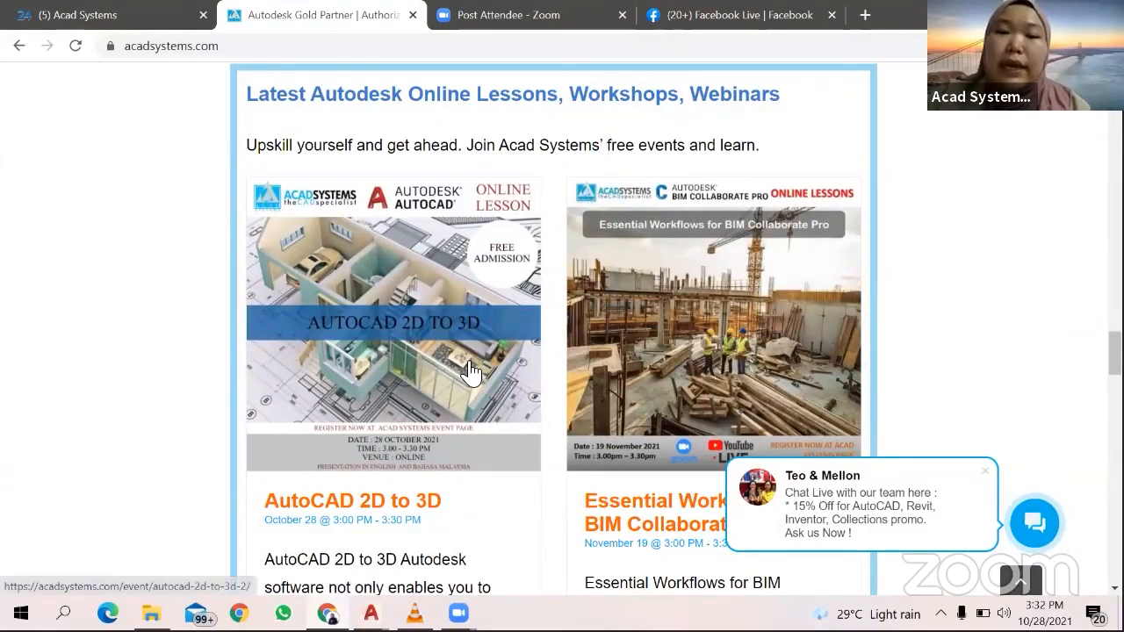
scroll(472, 369, down, 10)
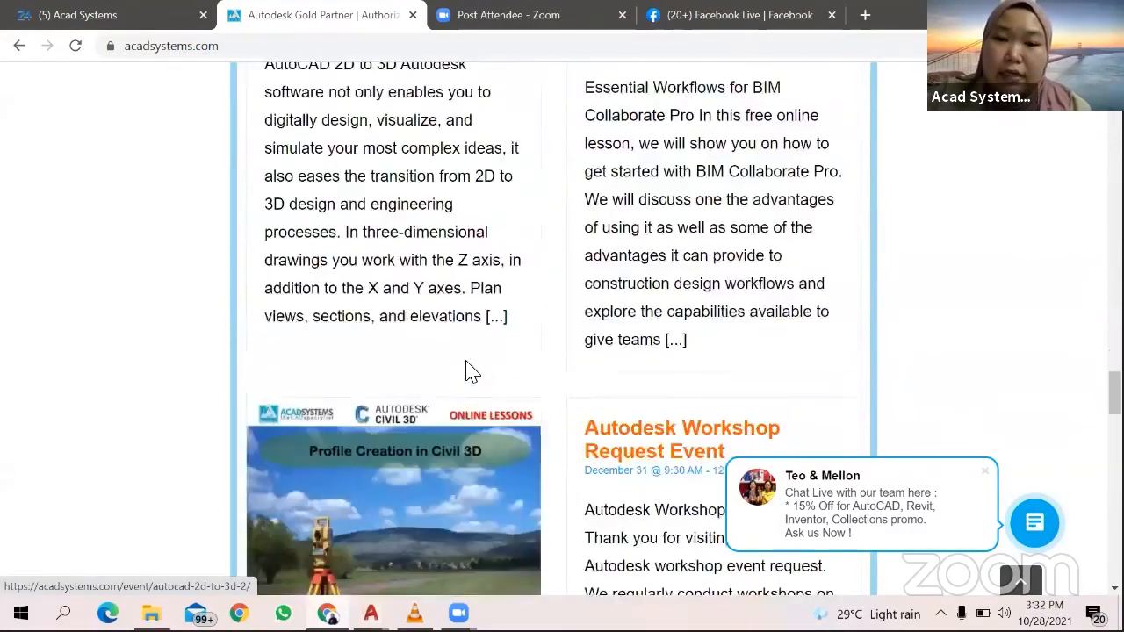
scroll(562, 406, down, 12)
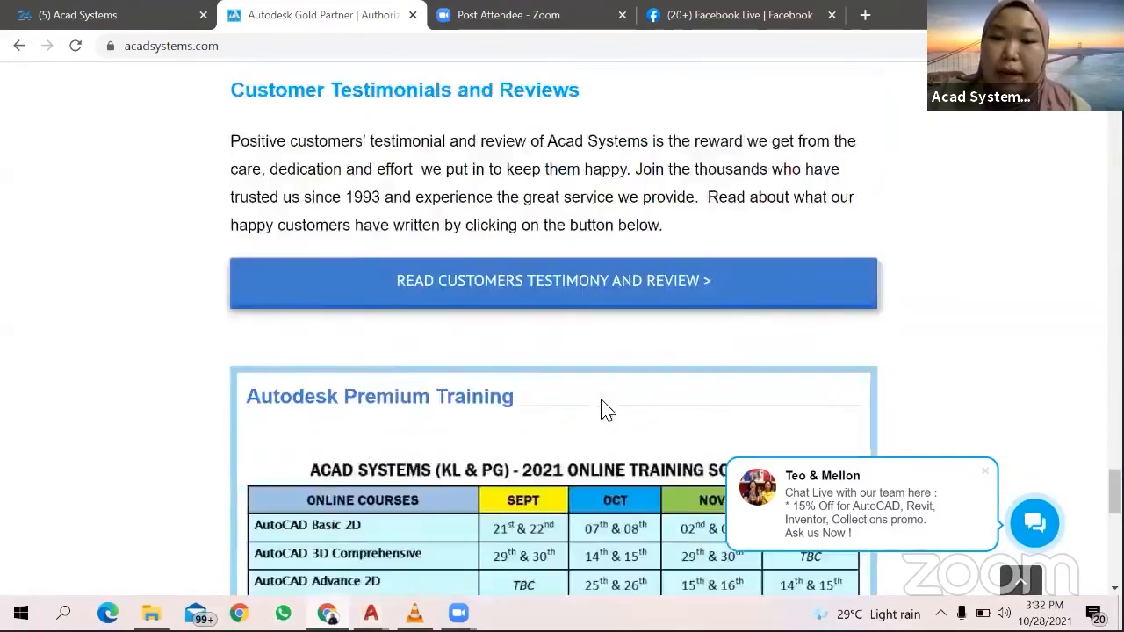
scroll(789, 369, down, 7)
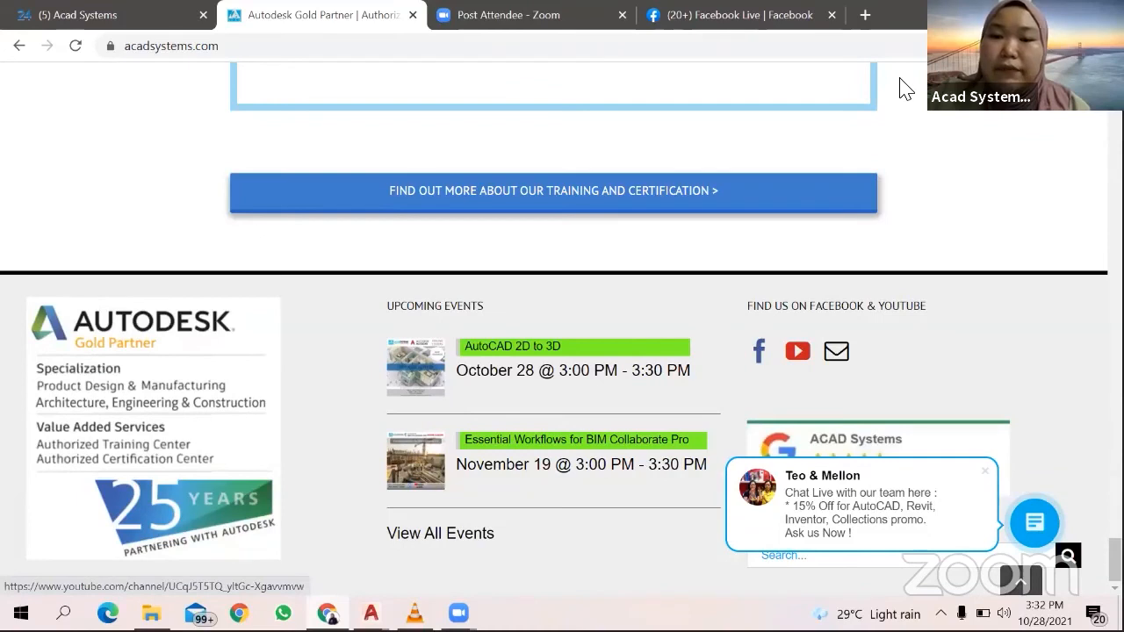
Step: Open the Acad Systems YouTube channel from the homepage footer and look through its uploaded videos and created playlists
click(799, 353)
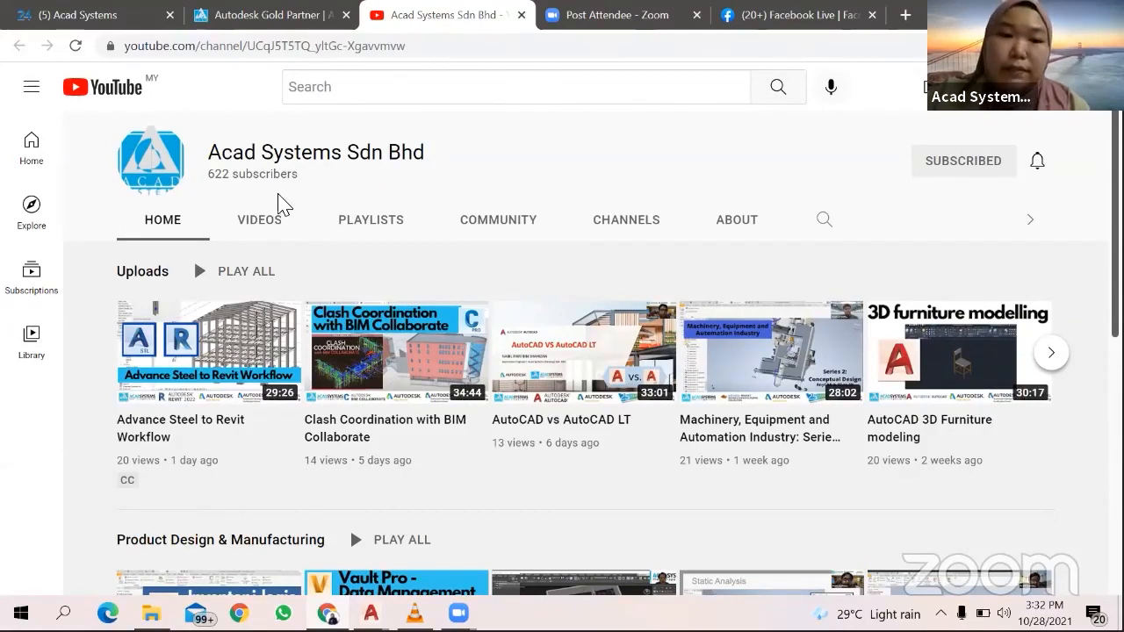
click(276, 221)
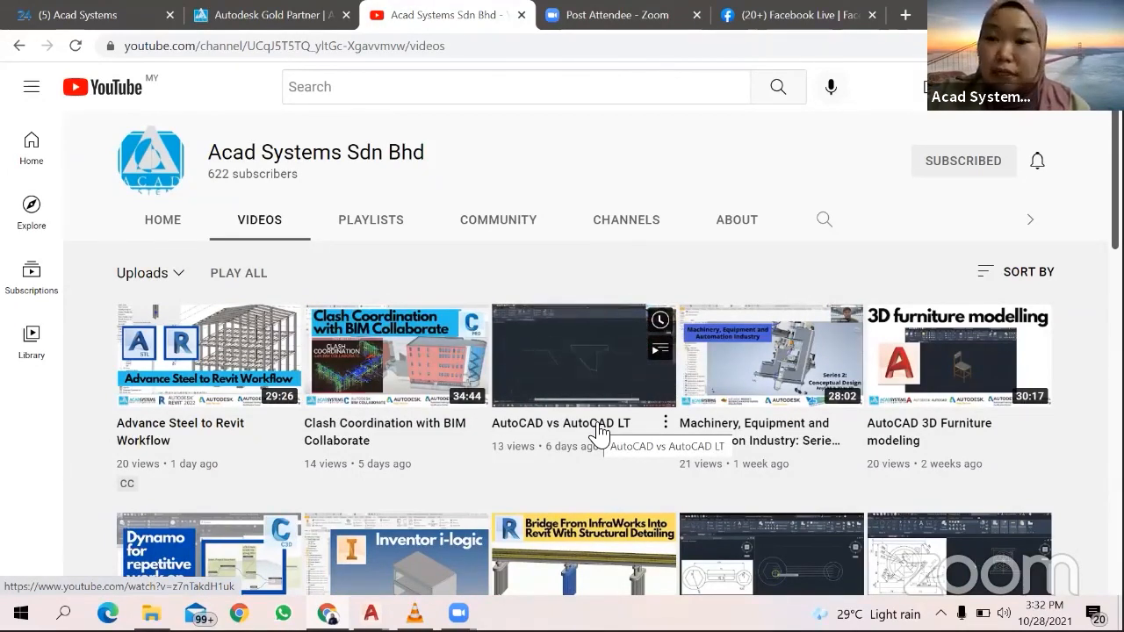
scroll(597, 431, down, 2)
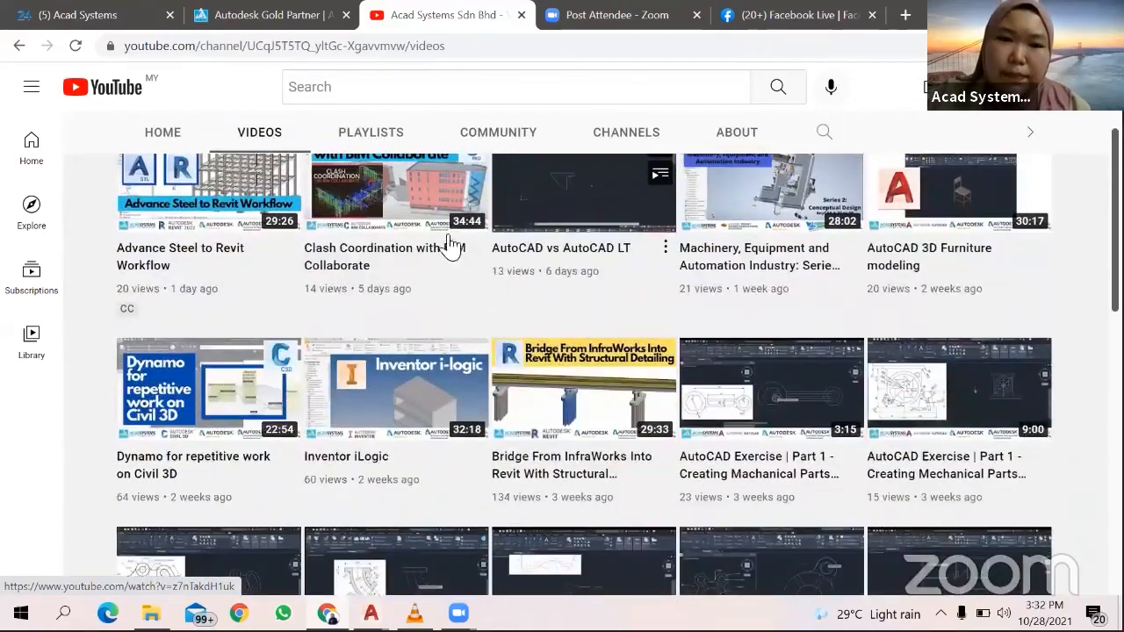
click(386, 139)
scroll(321, 384, down, 1)
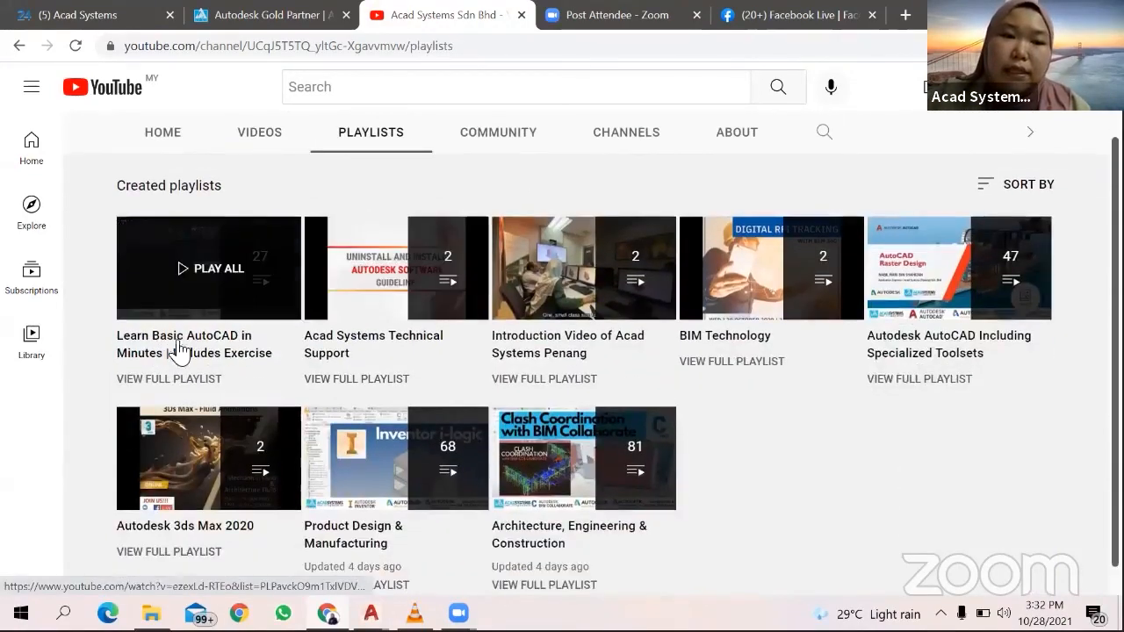